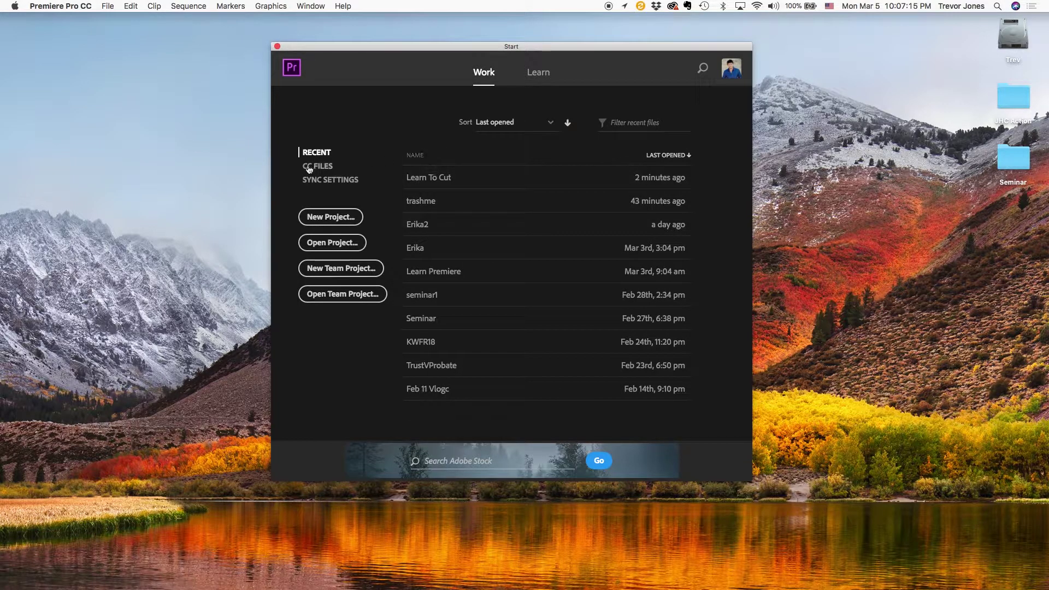
- Create a new project named "Cut With Premiere" with the default settings
{"action": "left_click", "coordinate": [330, 217]}
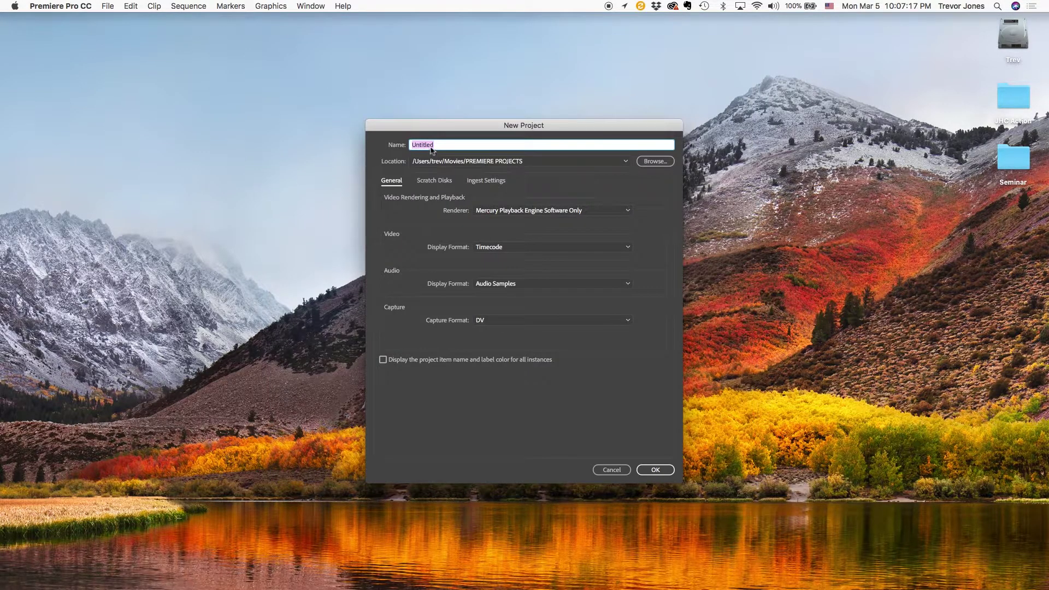
{"action": "type", "text": "Cut With Premiere"}
{"action": "left_click", "coordinate": [655, 469]}
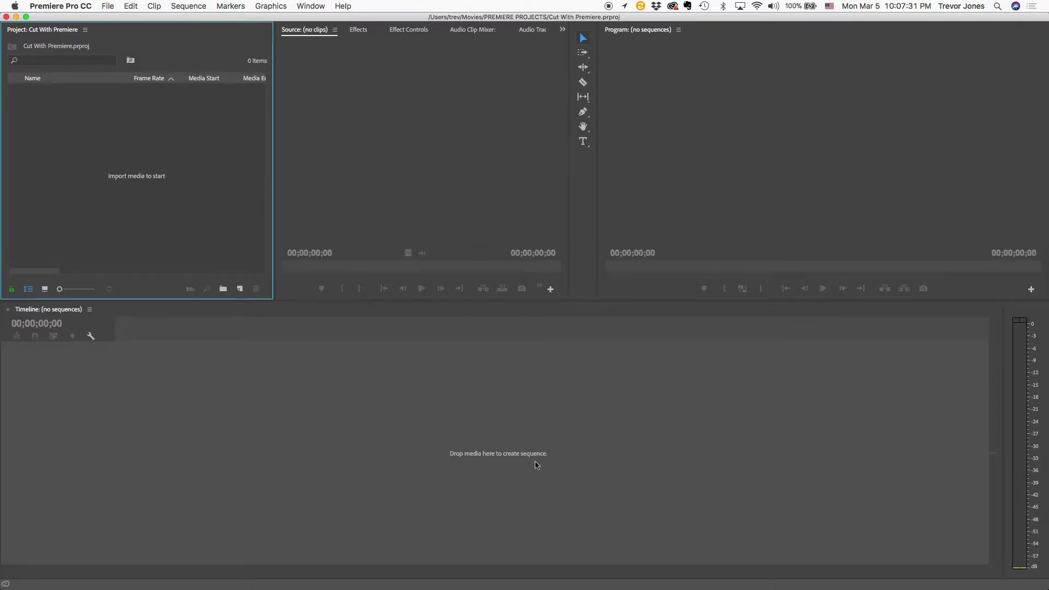
{"action": "left_click", "coordinate": [570, 429]}
{"action": "left_click", "coordinate": [489, 213]}
{"action": "left_click", "coordinate": [731, 179]}
{"action": "left_click", "coordinate": [457, 168]}
{"action": "left_click", "coordinate": [1029, 311]}
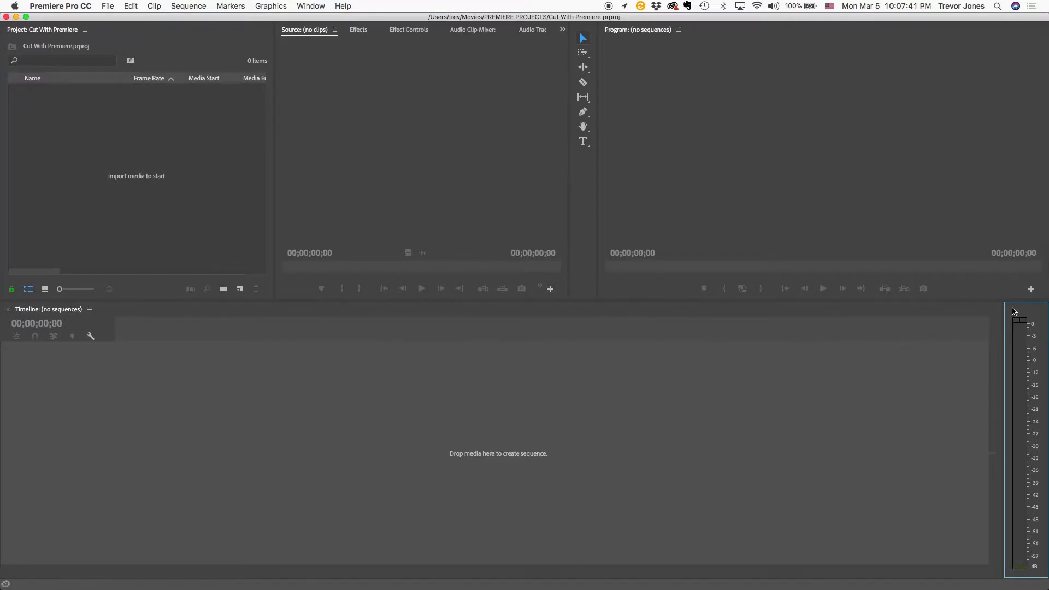
- Dock the audio meters as a thin horizontal strip above the timeline and widen the Source monitor
{"action": "left_click_drag", "start_coordinate": [1020, 303], "coordinate": [467, 336]}
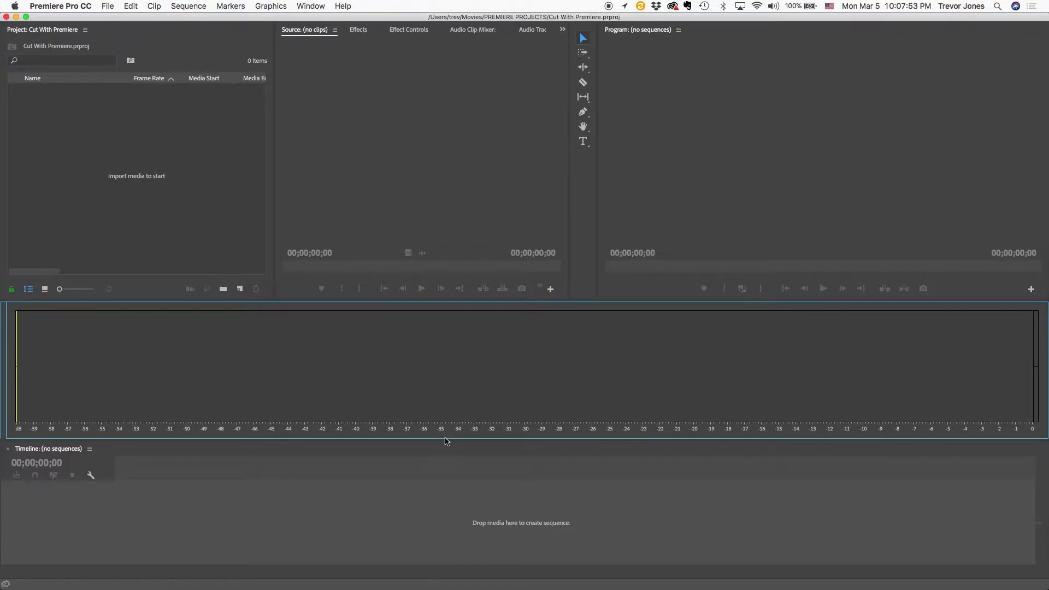
{"action": "left_click_drag", "start_coordinate": [444, 439], "coordinate": [437, 344]}
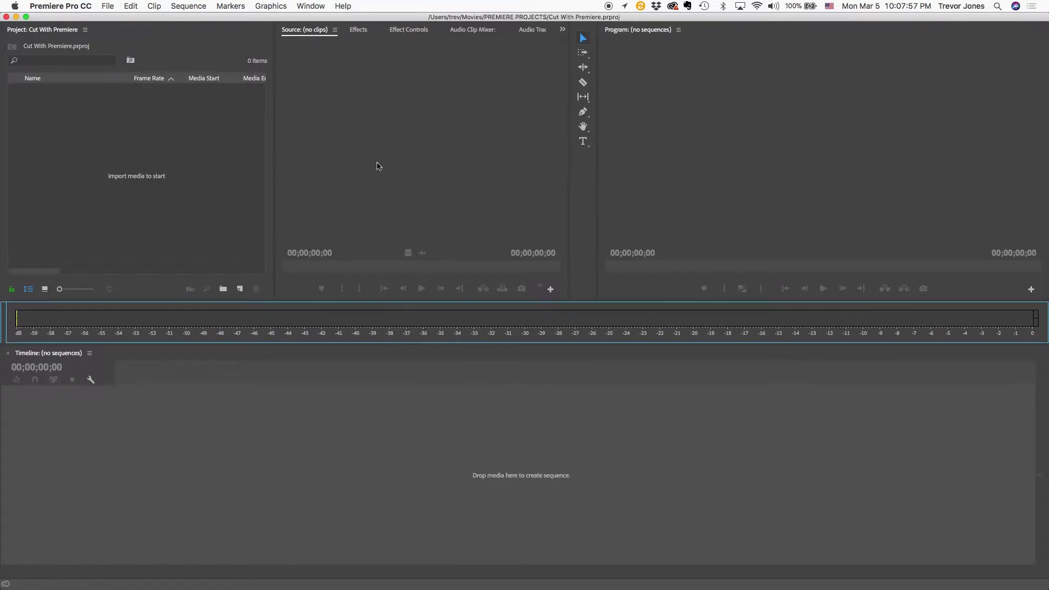
{"action": "left_click_drag", "start_coordinate": [569, 156], "coordinate": [631, 152]}
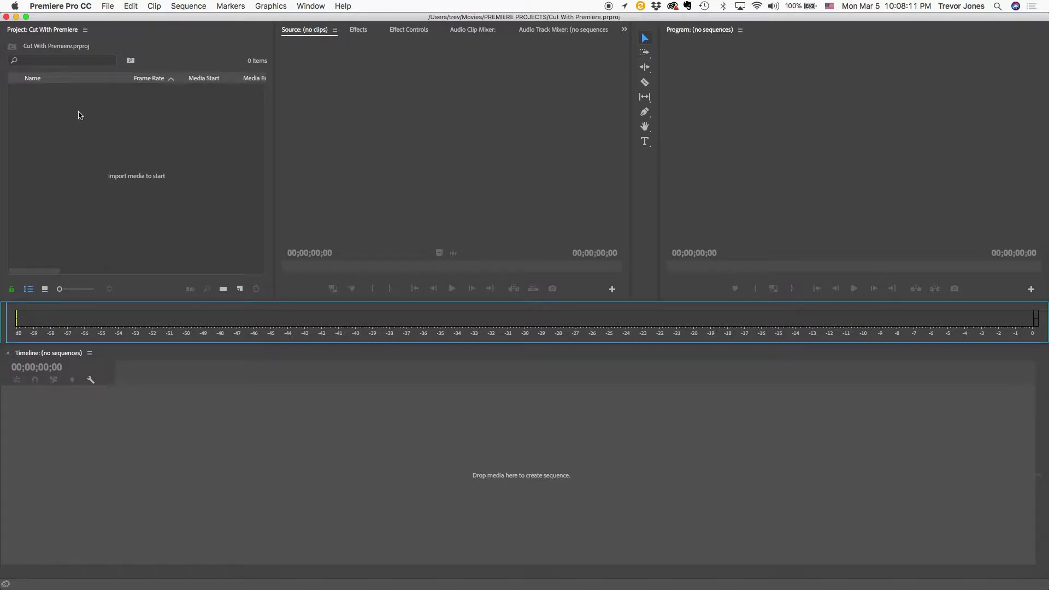
{"action": "double_click", "coordinate": [137, 163]}
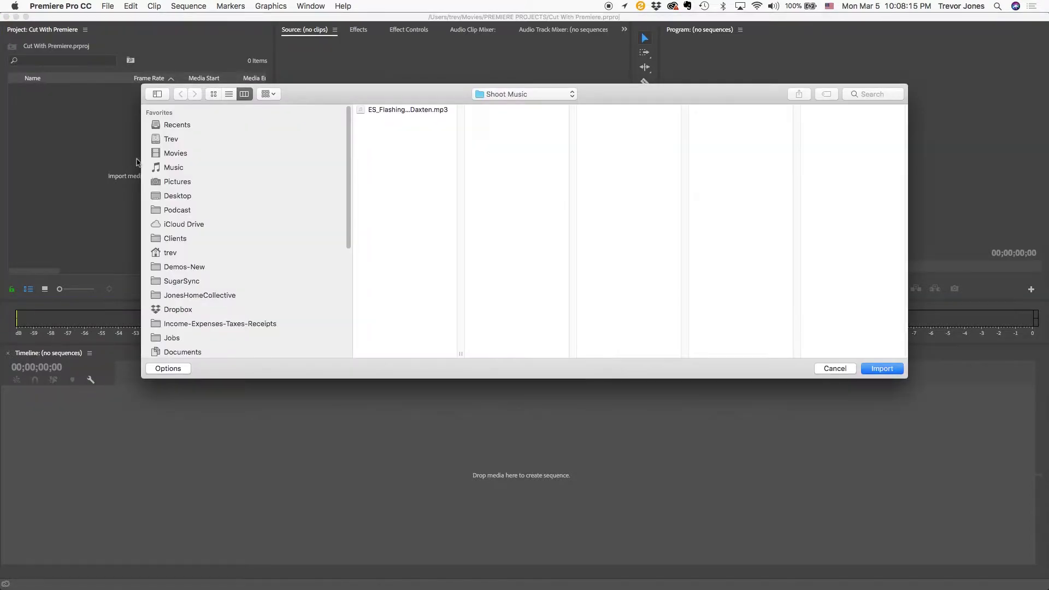
{"action": "left_click", "coordinate": [836, 369]}
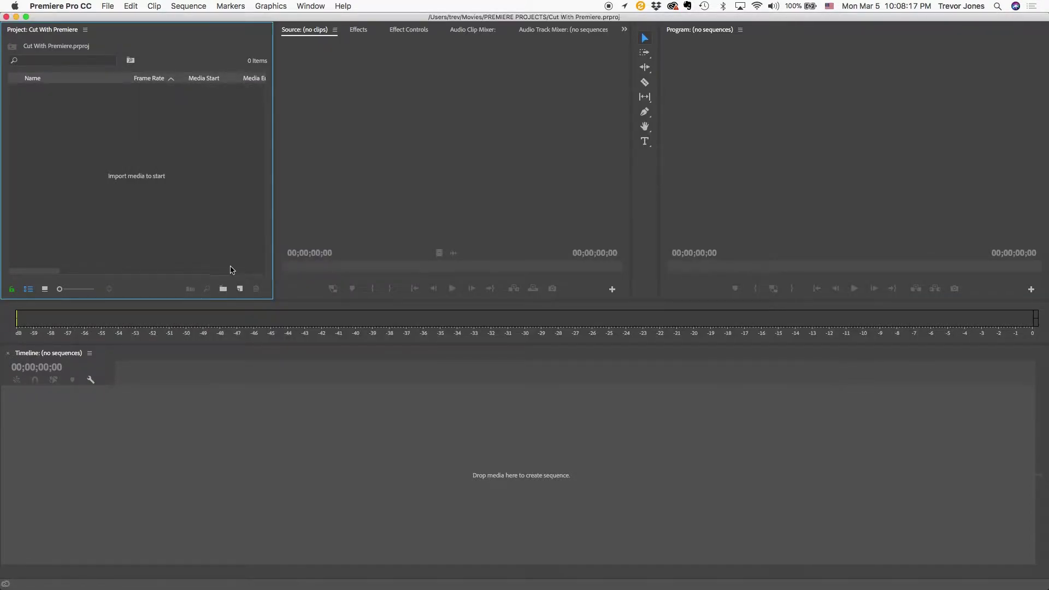
{"action": "left_click", "coordinate": [108, 6]}
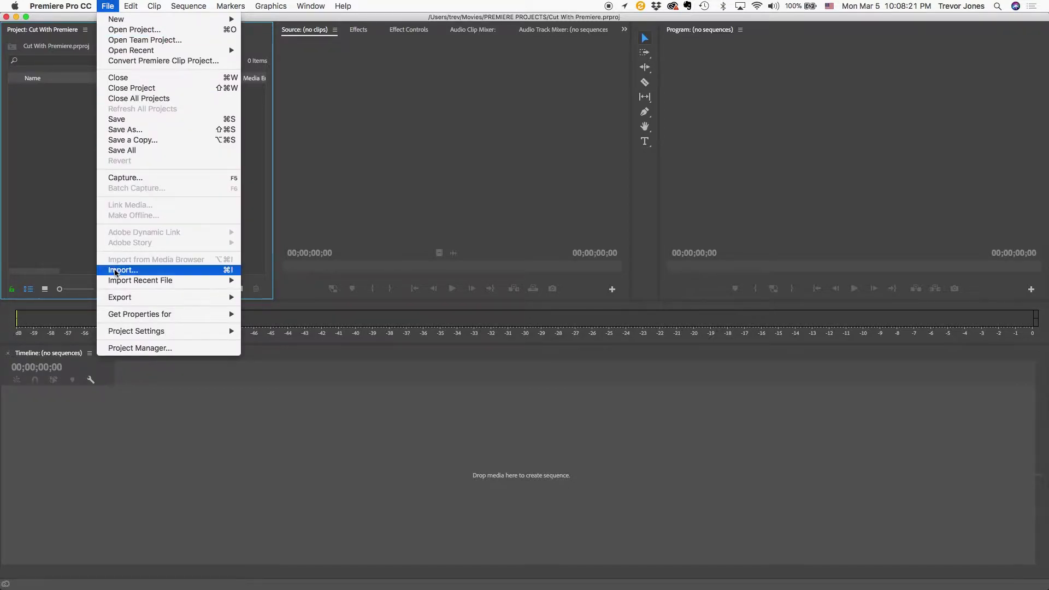
{"action": "left_click", "coordinate": [55, 177]}
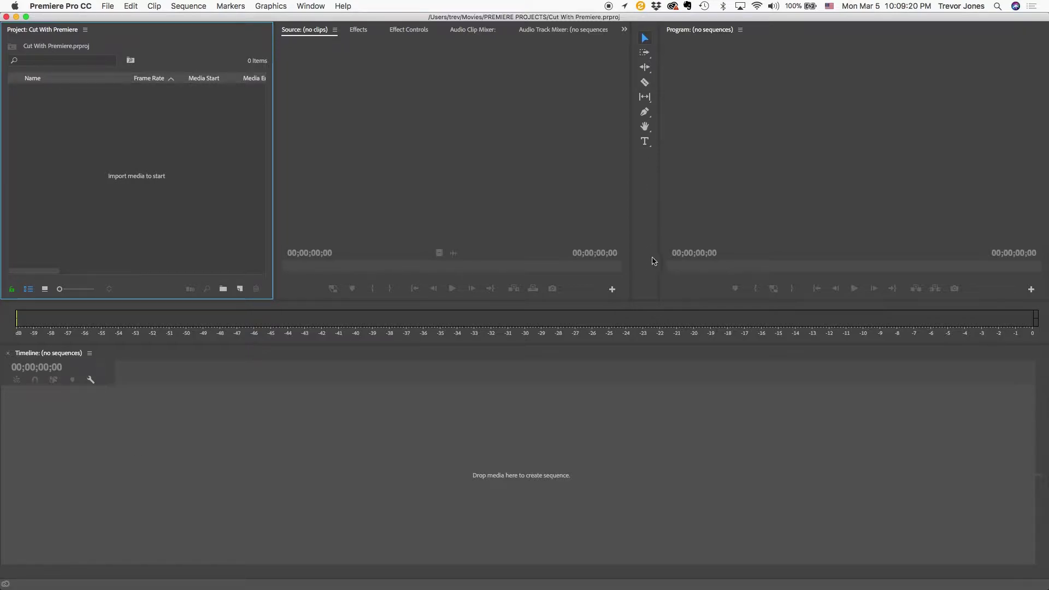
{"action": "left_click", "coordinate": [650, 182]}
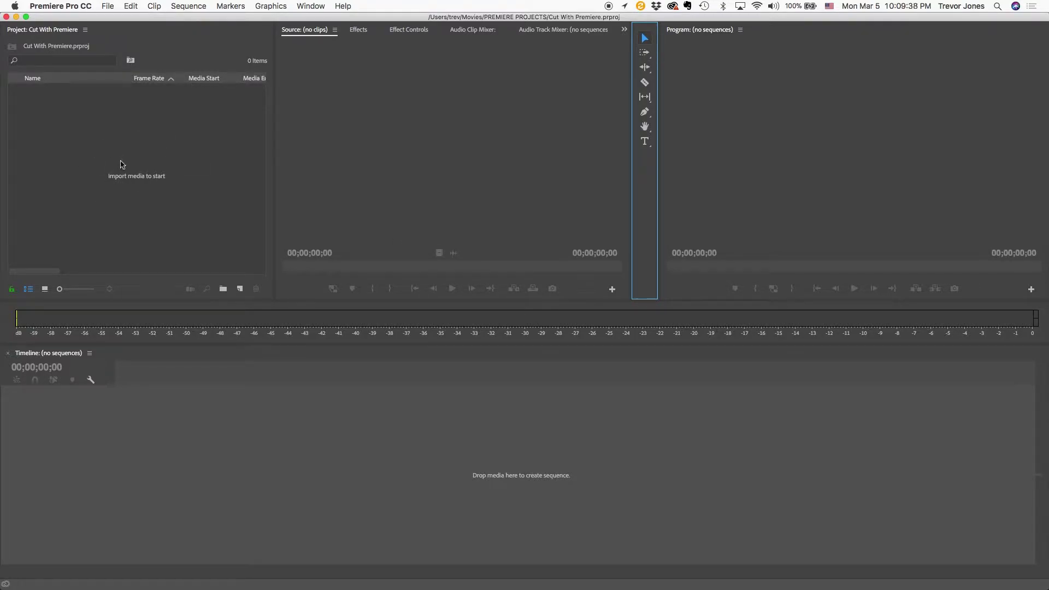
- Import the whole ShootPrep footage folder from Vlog Elements in the Movies folder
{"action": "left_click", "coordinate": [106, 7]}
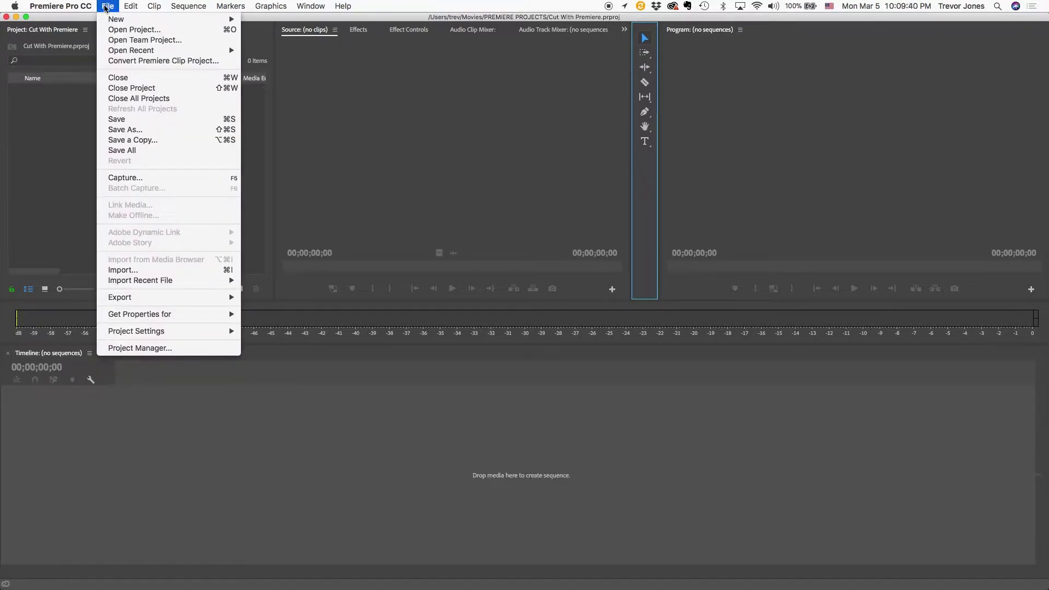
{"action": "left_click", "coordinate": [123, 270]}
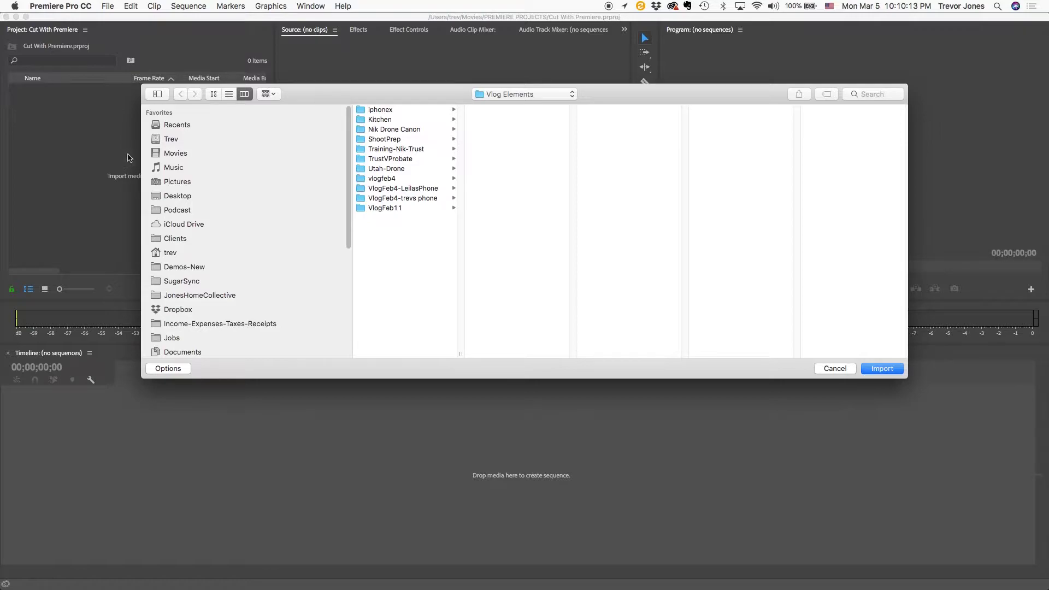
{"action": "left_click", "coordinate": [170, 156]}
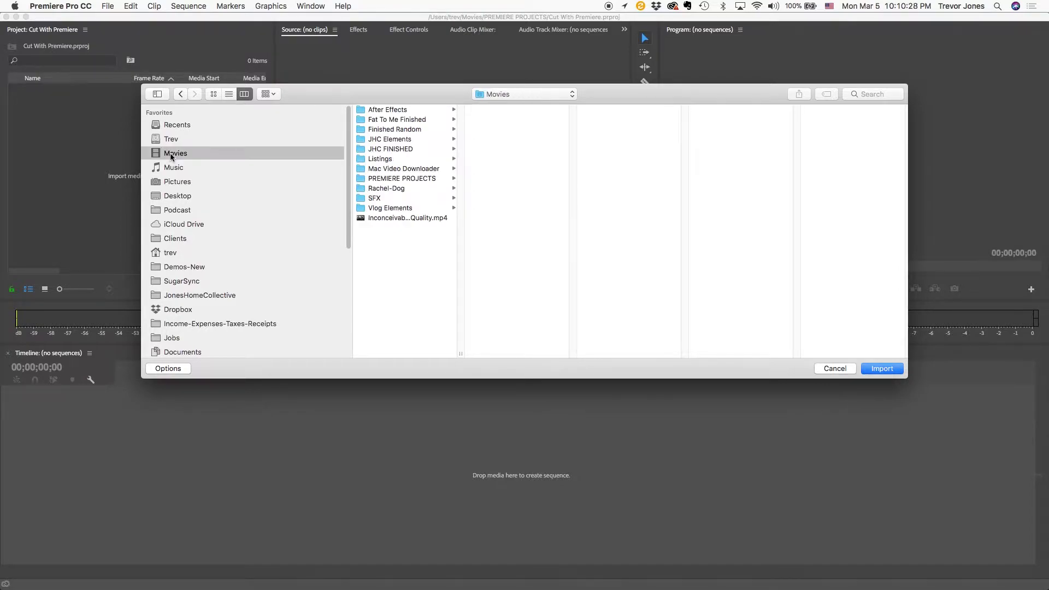
{"action": "left_click", "coordinate": [398, 208]}
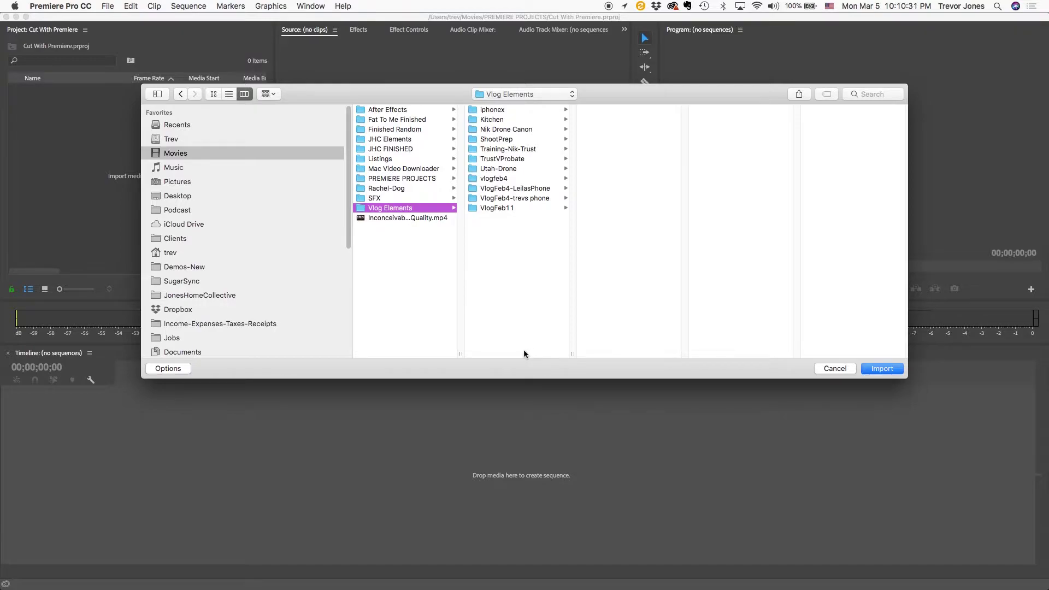
{"action": "left_click", "coordinate": [488, 140]}
{"action": "left_click", "coordinate": [595, 113]}
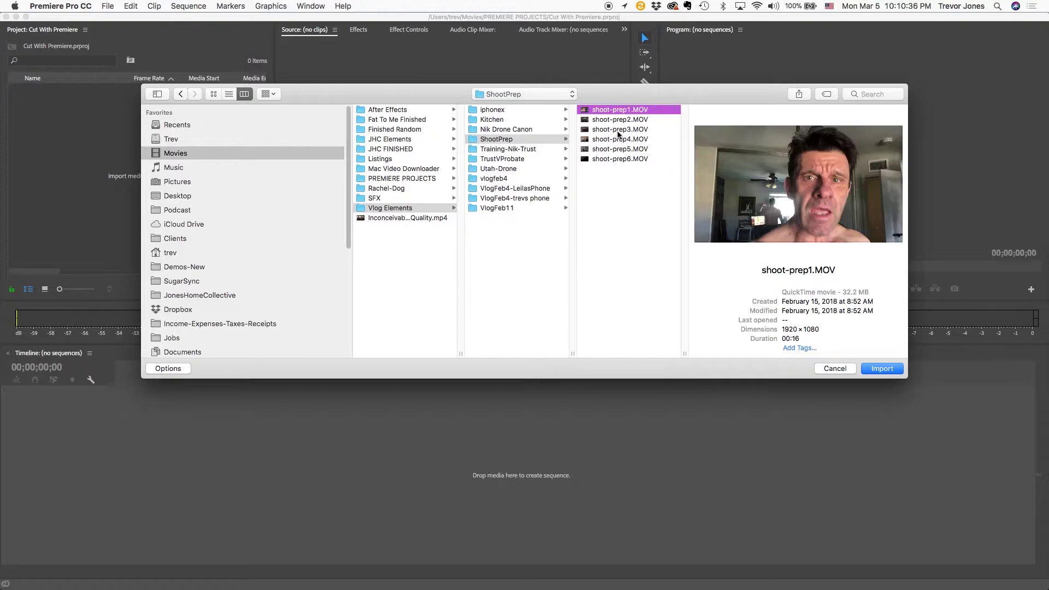
{"action": "left_click", "coordinate": [473, 141]}
{"action": "left_click", "coordinate": [882, 369]}
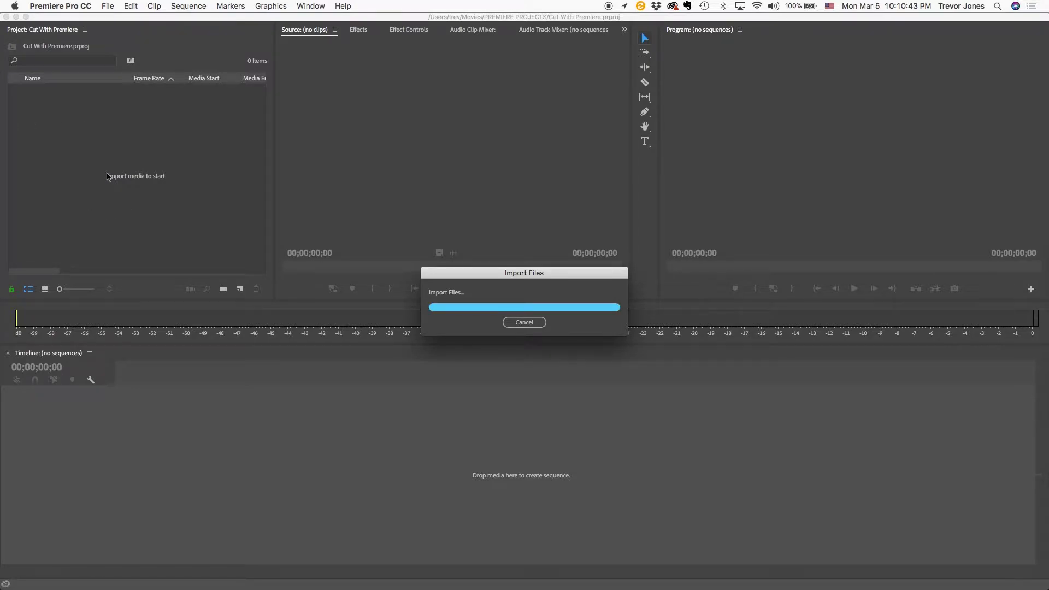
- Import the Shoot Music folder from Licensed Music > Epidemic in the Music folder
{"action": "double_click", "coordinate": [79, 170]}
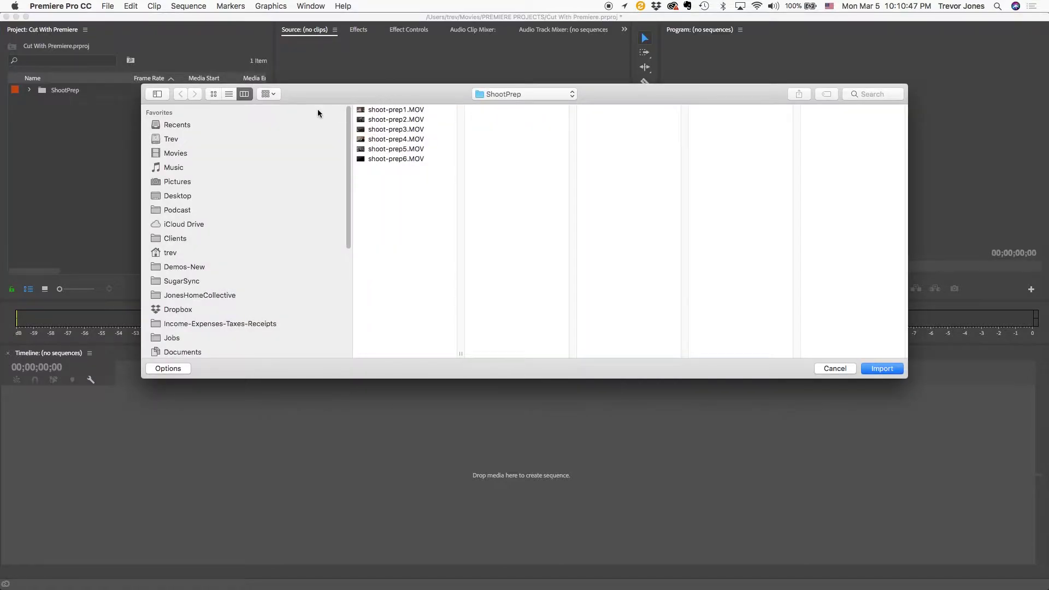
{"action": "left_click", "coordinate": [177, 167]}
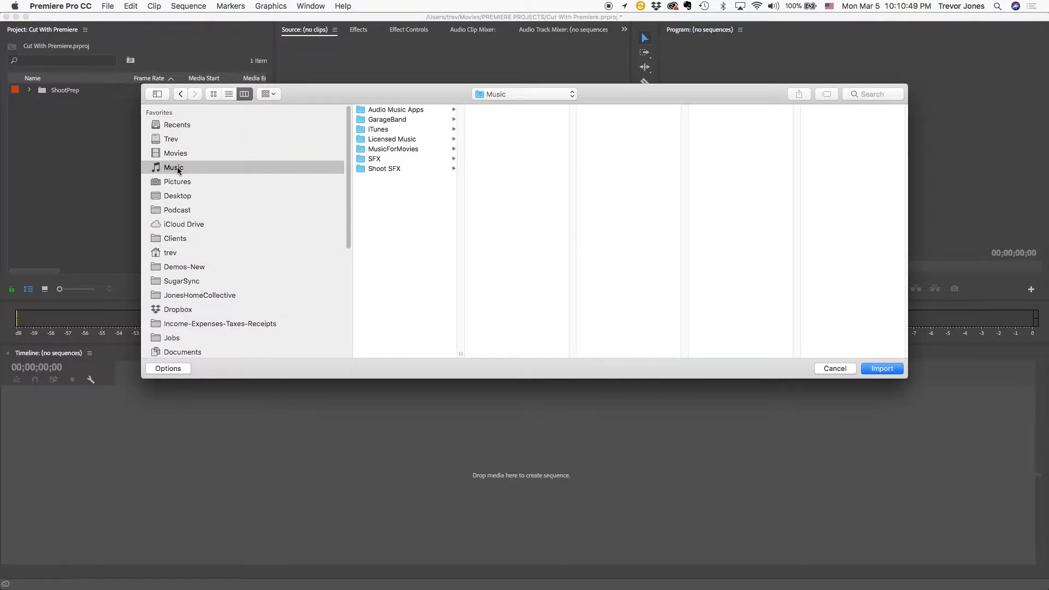
{"action": "left_click", "coordinate": [385, 141]}
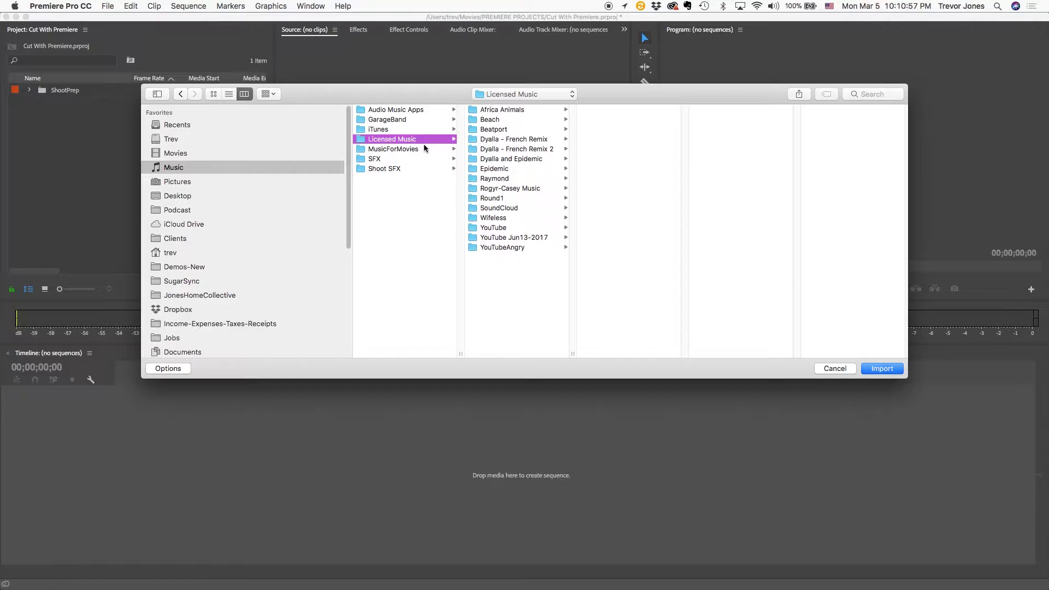
{"action": "left_click", "coordinate": [505, 170]}
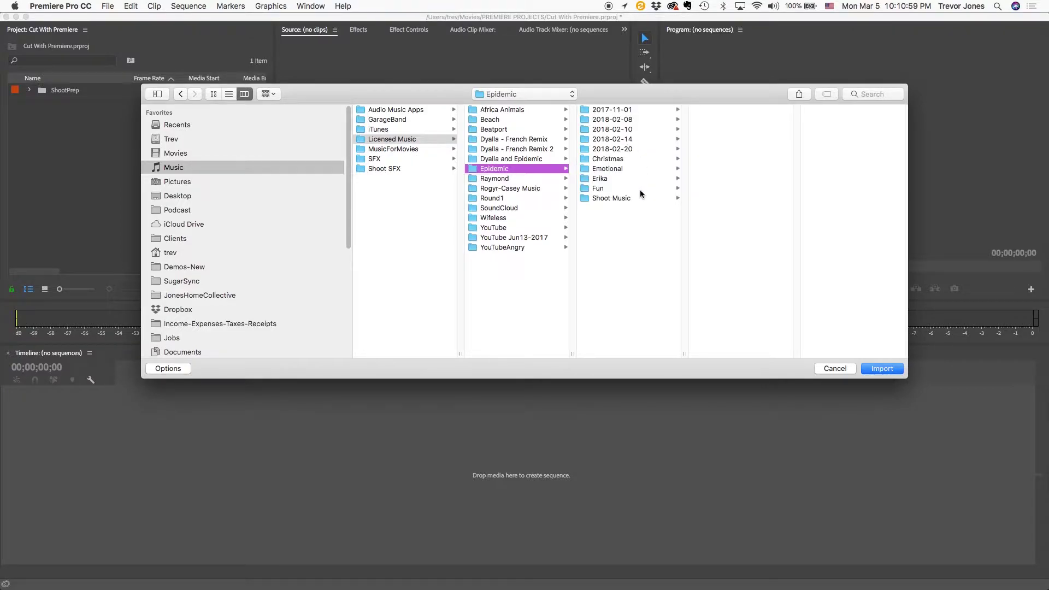
{"action": "left_click", "coordinate": [612, 200]}
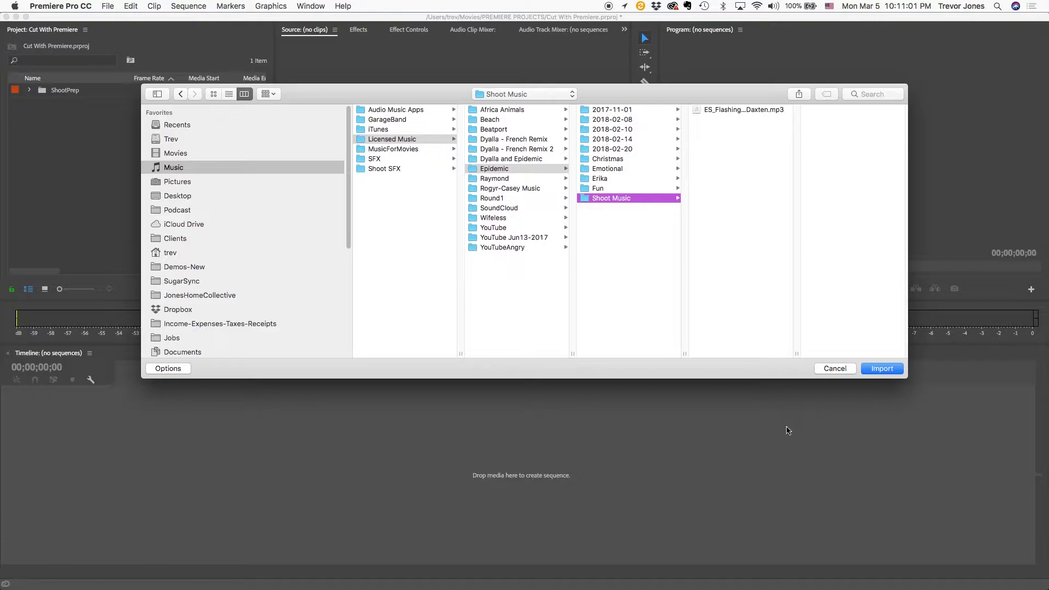
{"action": "left_click", "coordinate": [881, 369]}
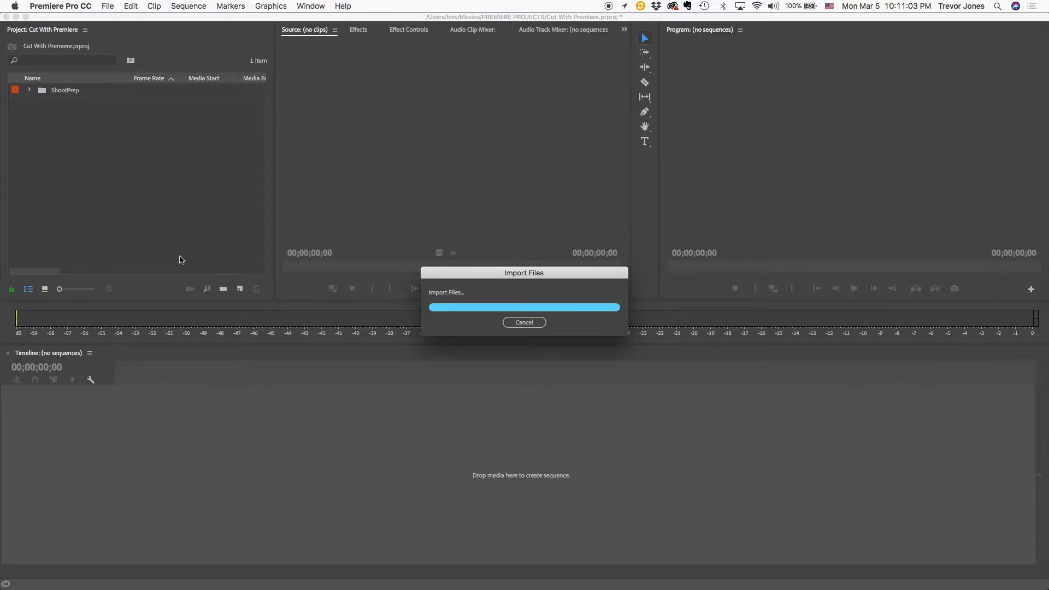
- Import the Shoot SFX sound effects folder from the Music folder
{"action": "double_click", "coordinate": [85, 173]}
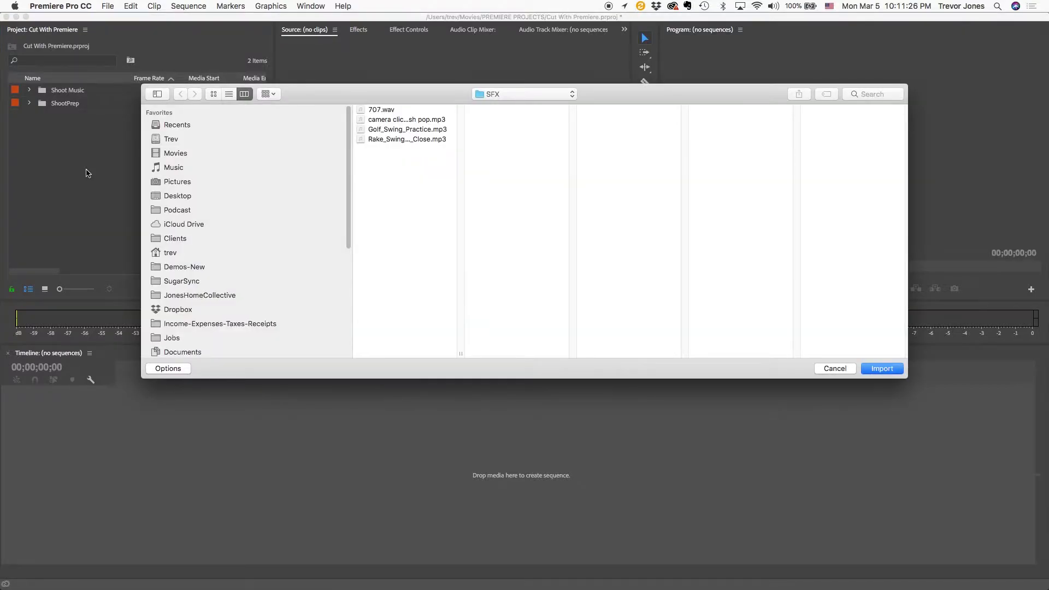
{"action": "left_click", "coordinate": [176, 171]}
{"action": "left_click", "coordinate": [381, 170]}
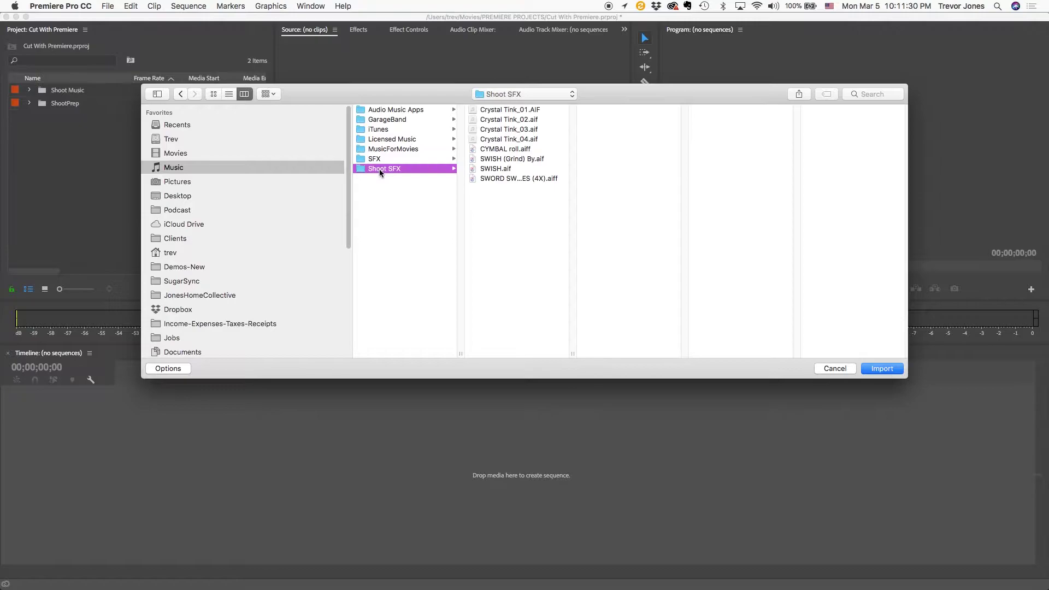
{"action": "left_click", "coordinate": [881, 369]}
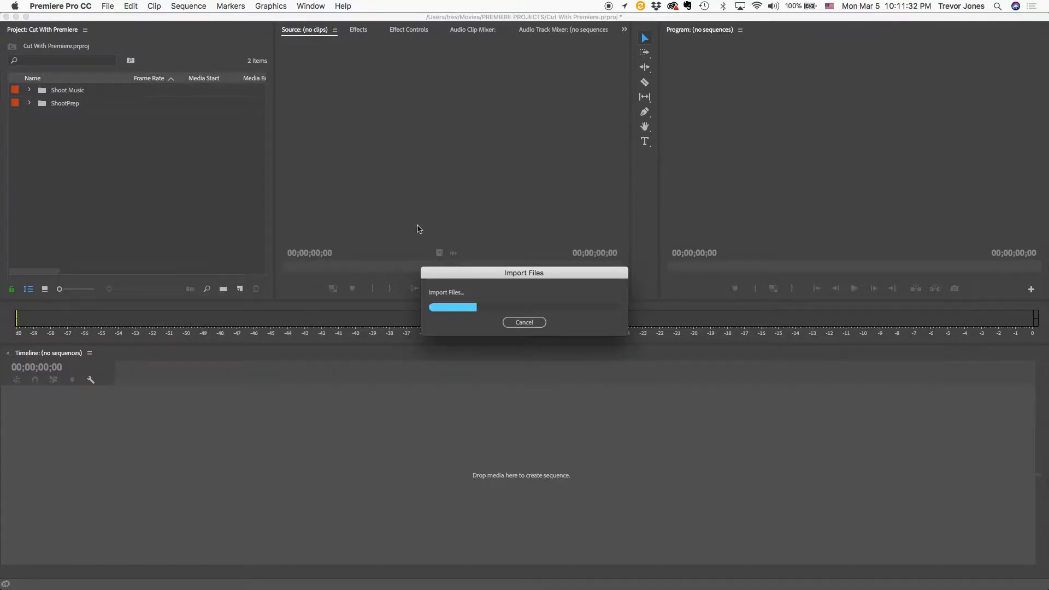
{"action": "left_click", "coordinate": [116, 152]}
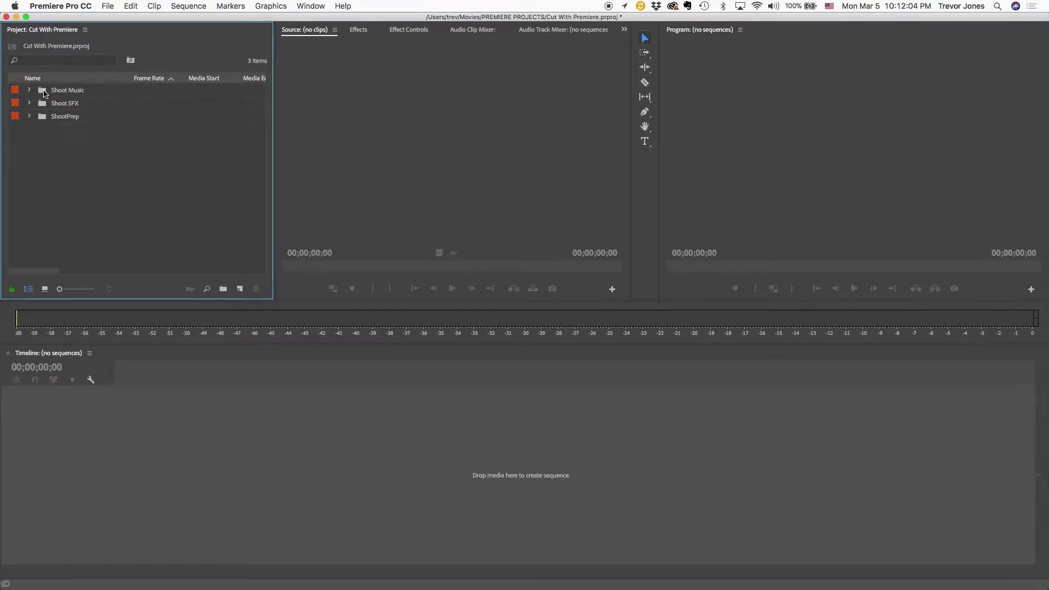
- Create a new bin named "Cuts" at the top level of the project
{"action": "left_click", "coordinate": [223, 290]}
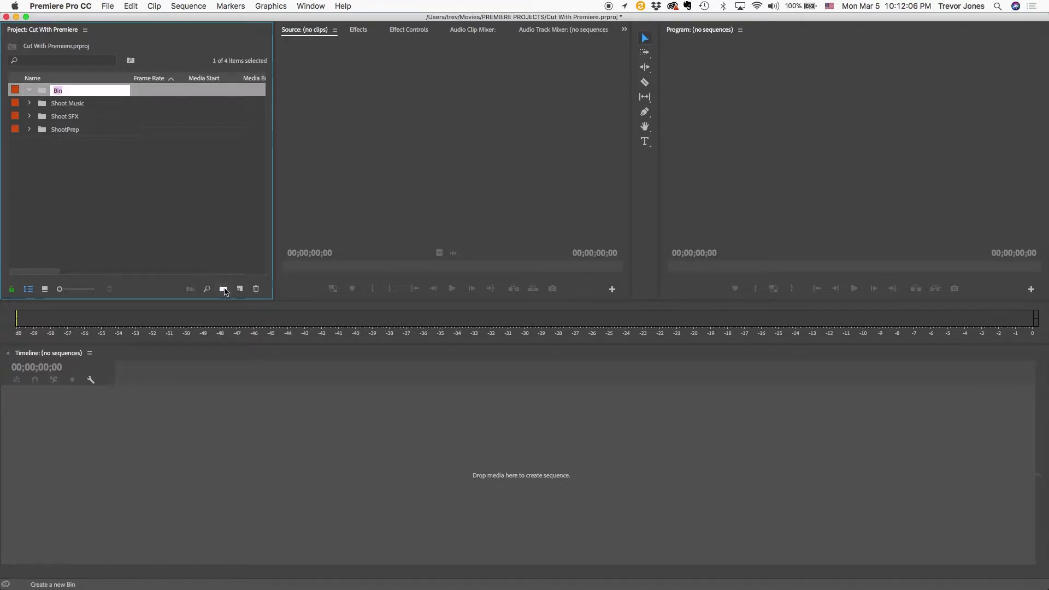
{"action": "type", "text": "Cuts"}
{"action": "left_click", "coordinate": [97, 141]}
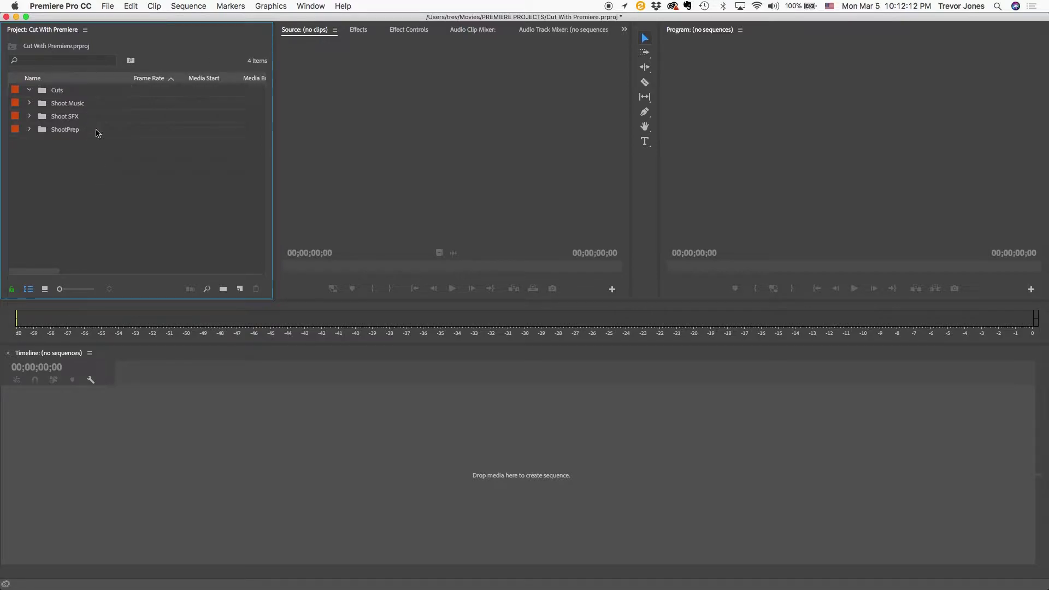
- Rename the ShootPrep footage bin as "Sources"
{"action": "left_click", "coordinate": [64, 107]}
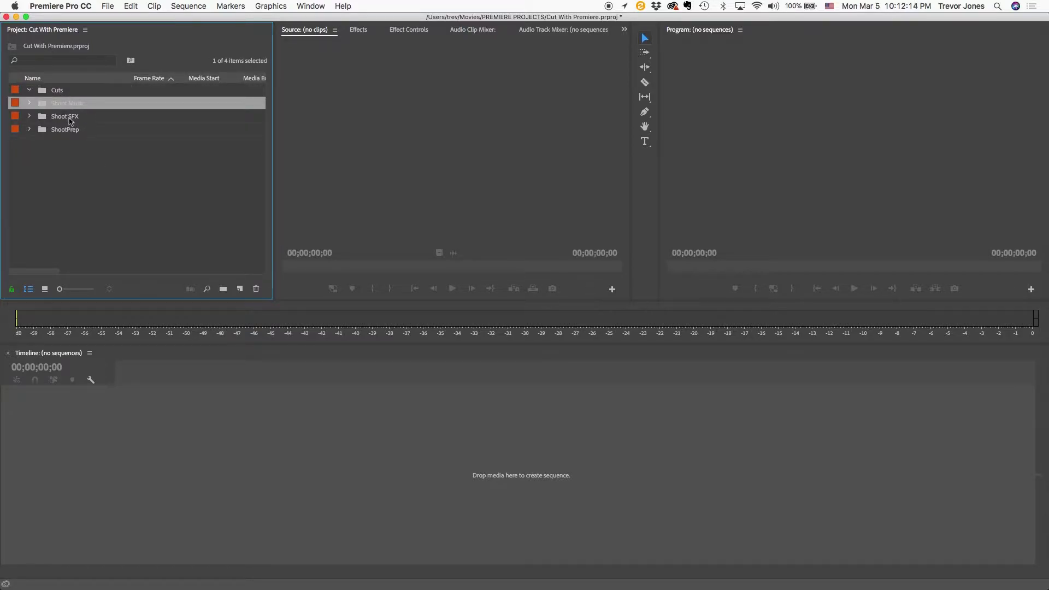
{"action": "left_click", "coordinate": [69, 117]}
{"action": "left_click", "coordinate": [68, 134]}
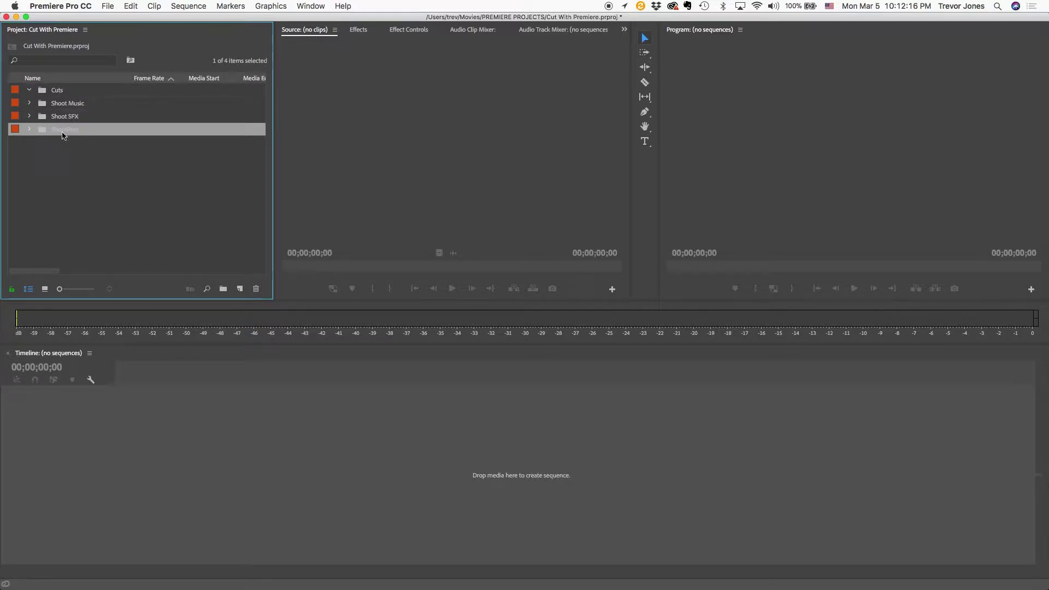
{"action": "left_click", "coordinate": [57, 131]}
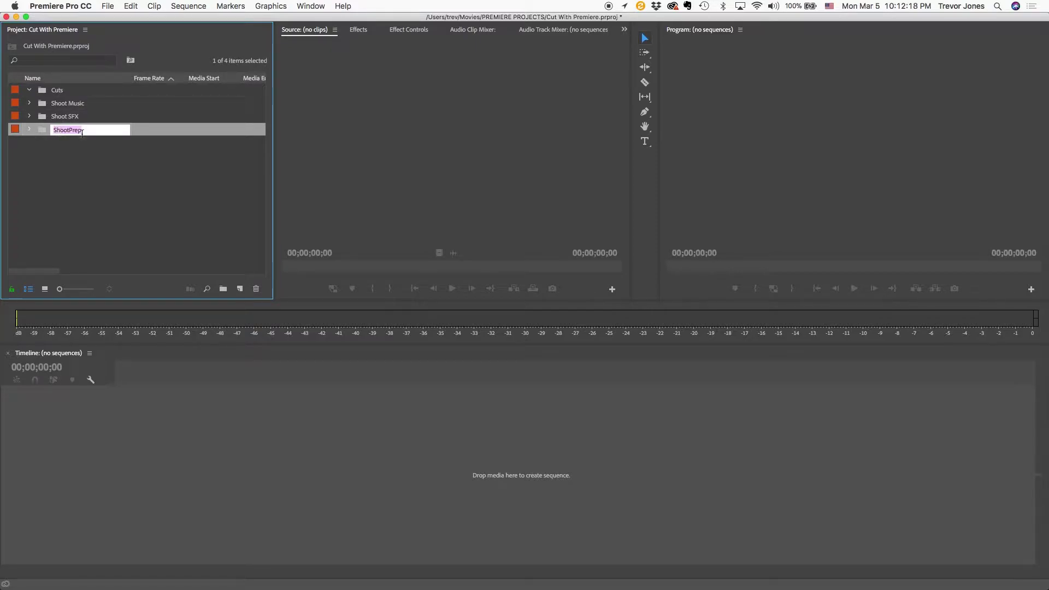
{"action": "type", "text": "S"}
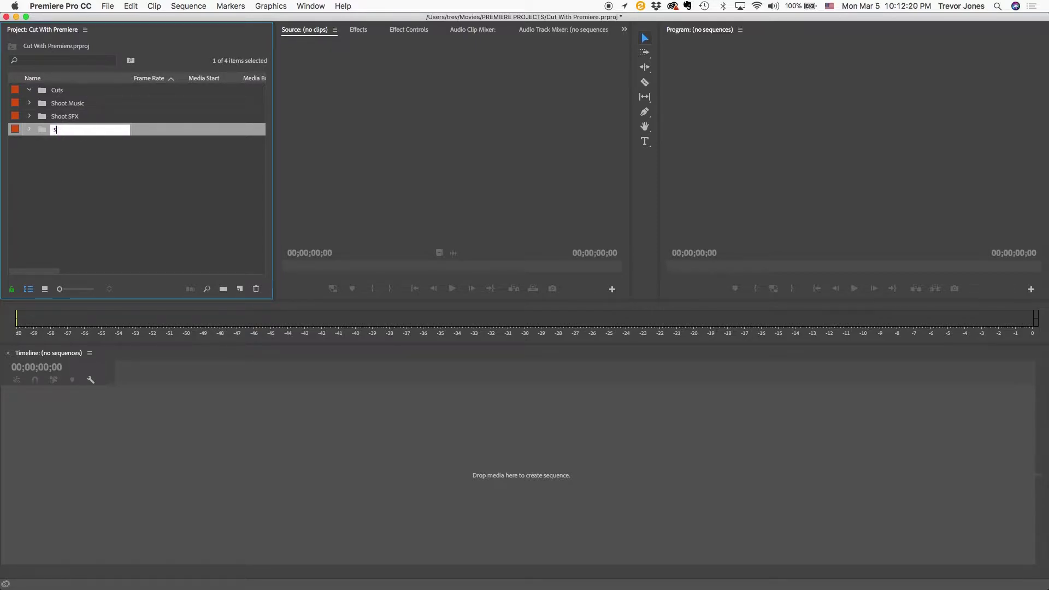
{"action": "type", "text": "ources"}
{"action": "key", "text": "Return"}
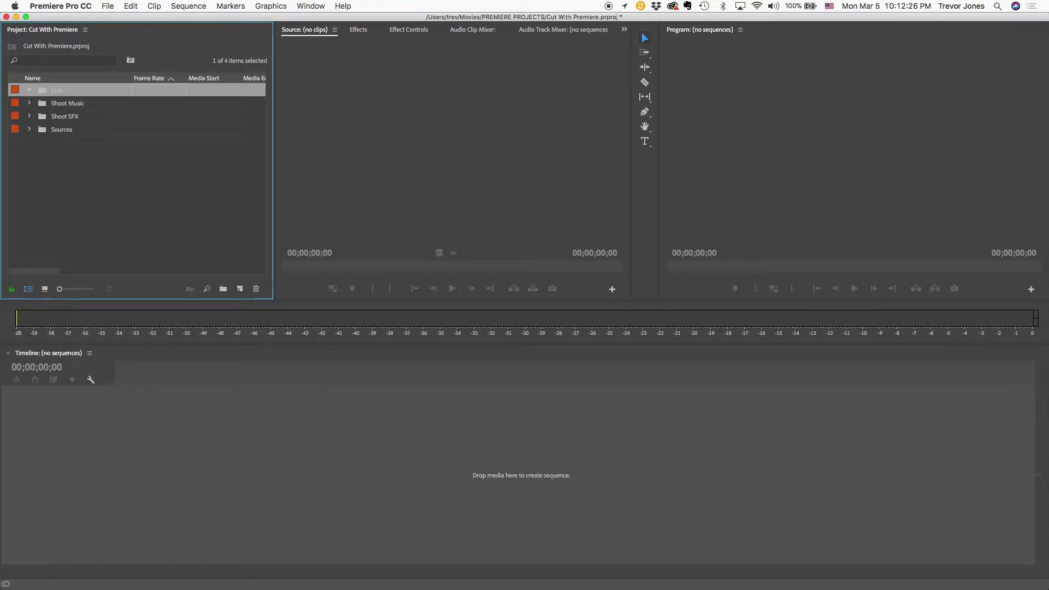
{"action": "left_click", "coordinate": [116, 194]}
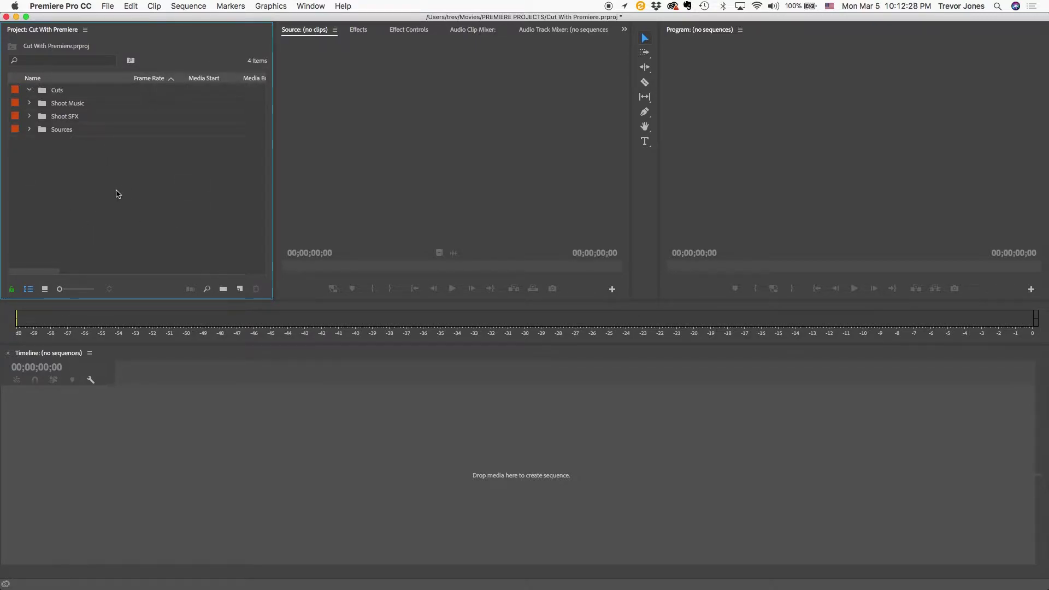
- Create a new bin named "zJunk" at the top level of the project and sort the project items by name
{"action": "left_click", "coordinate": [223, 289]}
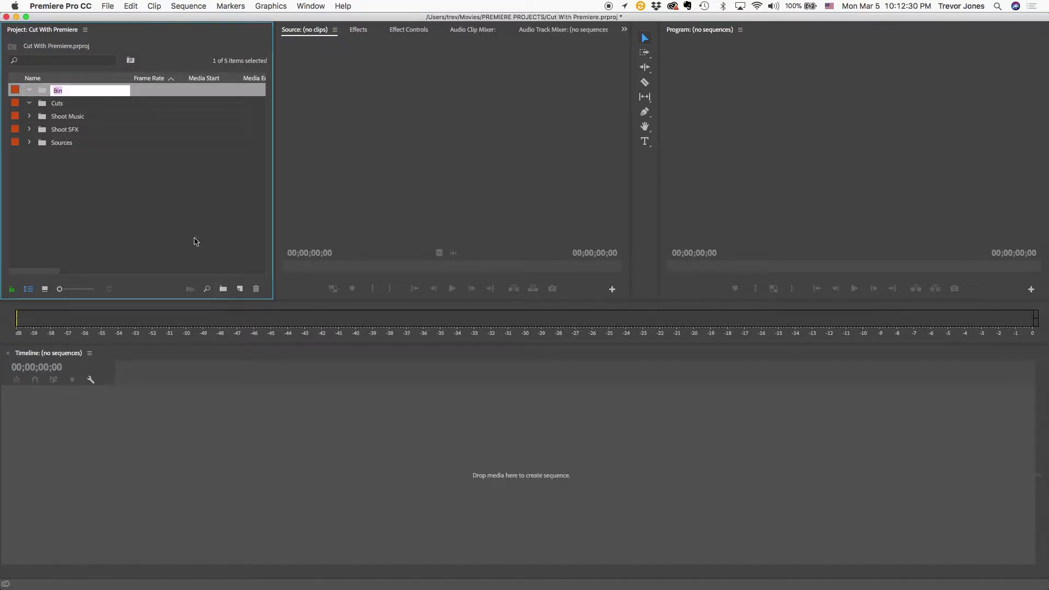
{"action": "type", "text": "zJunk"}
{"action": "key", "text": "Tab"}
{"action": "left_click", "coordinate": [104, 167]}
{"action": "left_click", "coordinate": [34, 80]}
{"action": "left_click", "coordinate": [29, 143]}
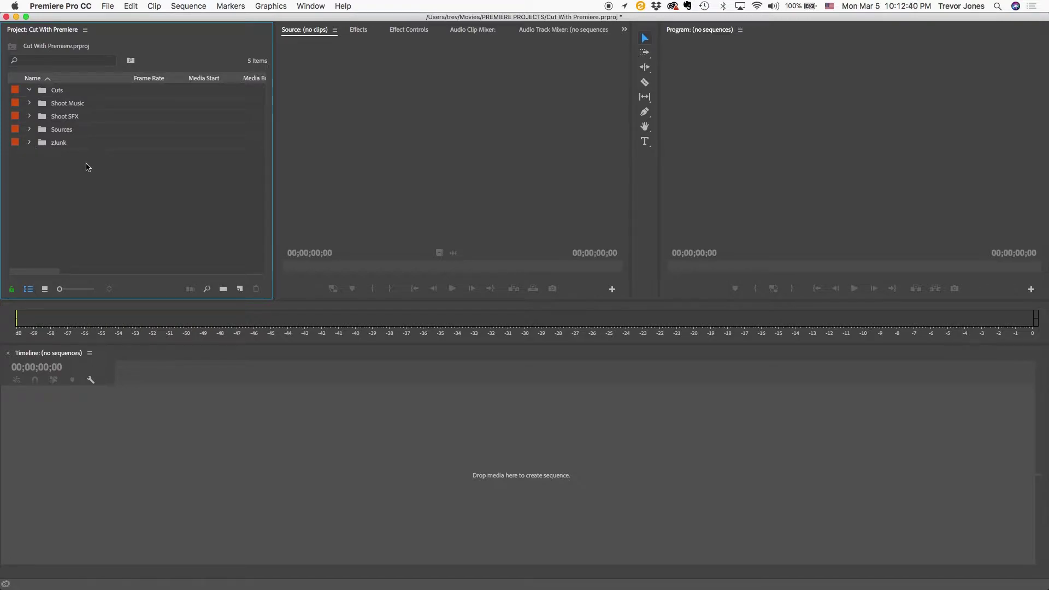
- Open the Sources bin in its own window and dock it in the Project panel's group
{"action": "left_click", "coordinate": [30, 130]}
{"action": "left_click", "coordinate": [30, 130]}
{"action": "double_click", "coordinate": [42, 129]}
{"action": "left_click_drag", "start_coordinate": [151, 45], "coordinate": [219, 63]}
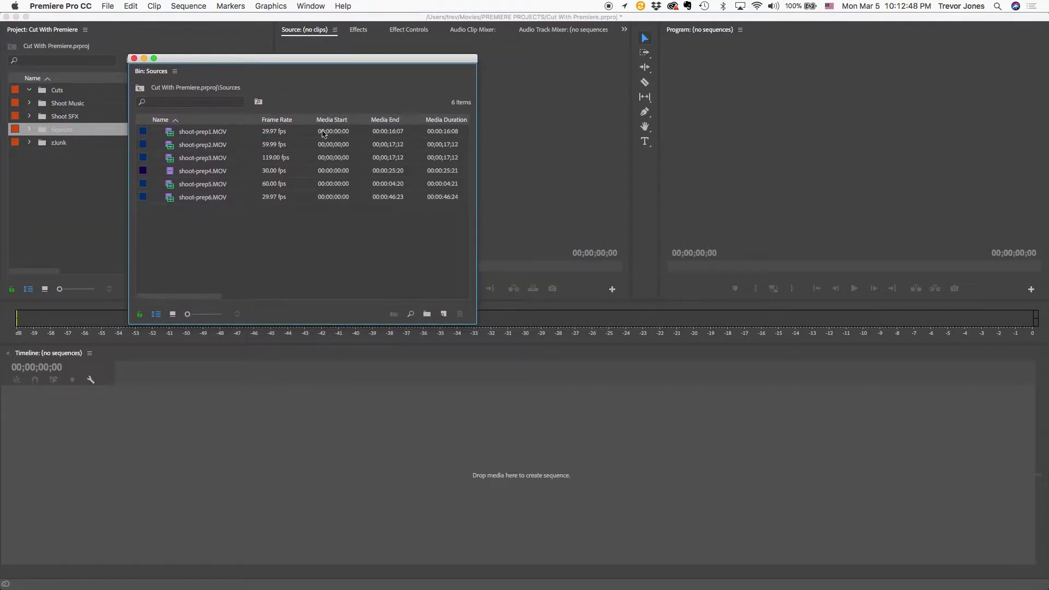
{"action": "left_click_drag", "start_coordinate": [212, 59], "coordinate": [76, 34]}
{"action": "left_click", "coordinate": [63, 30]}
{"action": "left_click", "coordinate": [23, 31]}
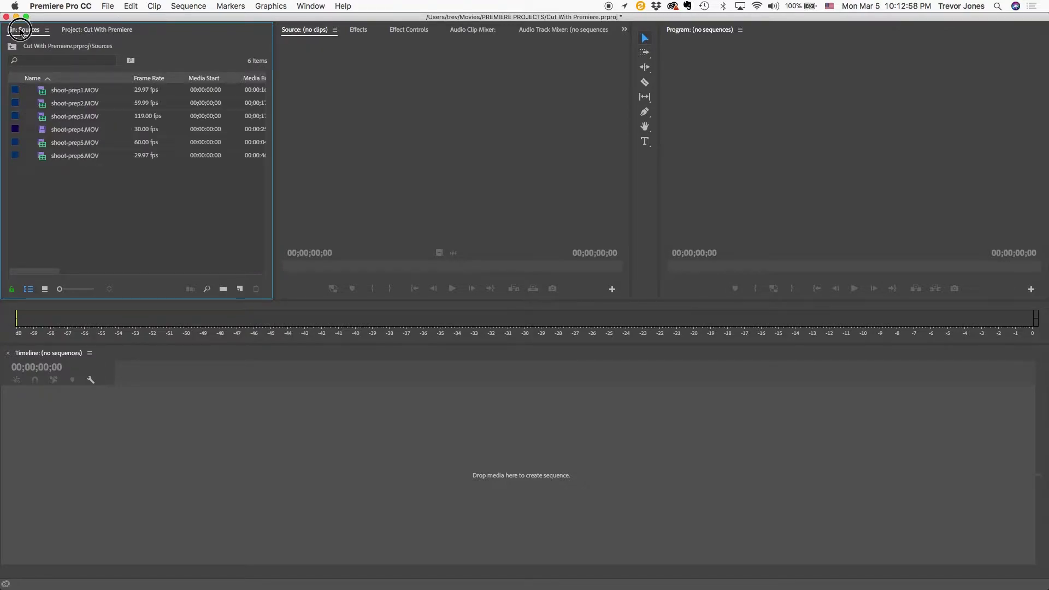
- Close the docked Sources bin panel to return to the full project view
{"action": "left_click", "coordinate": [46, 30]}
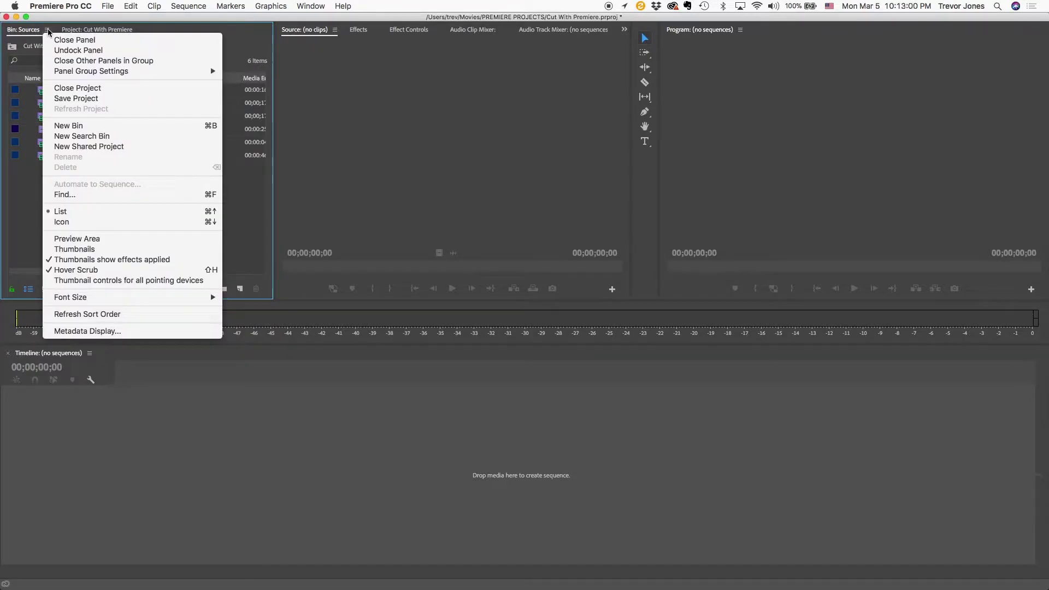
{"action": "key", "text": "Escape"}
{"action": "key", "text": "super+w"}
{"action": "left_click", "coordinate": [71, 178]}
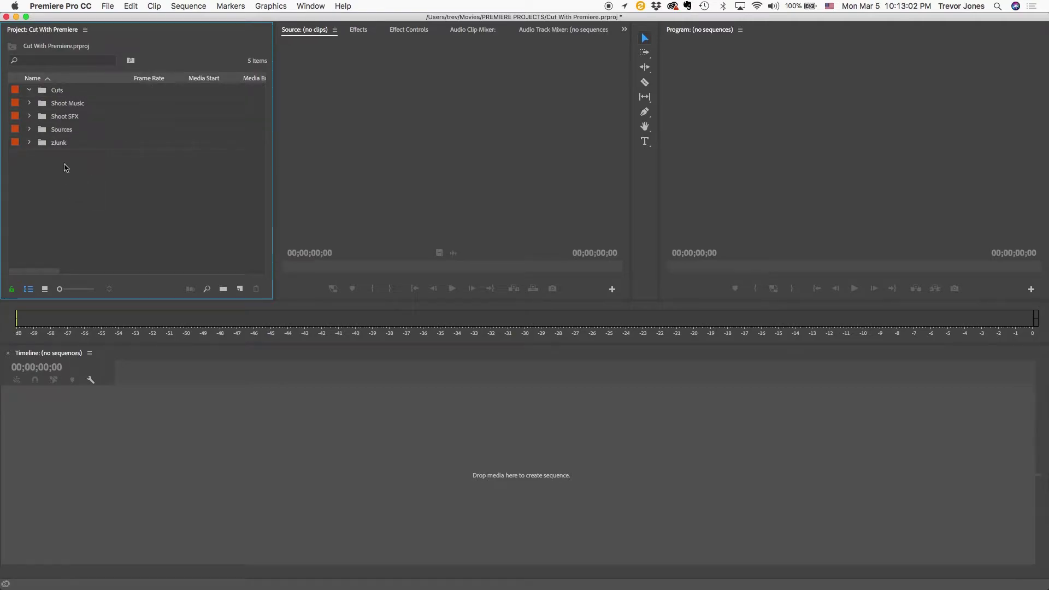
- Create a new sequence from shoot-prep1.MOV in the Sources bin and put the playhead at 00:00:00:12
{"action": "left_click", "coordinate": [29, 129]}
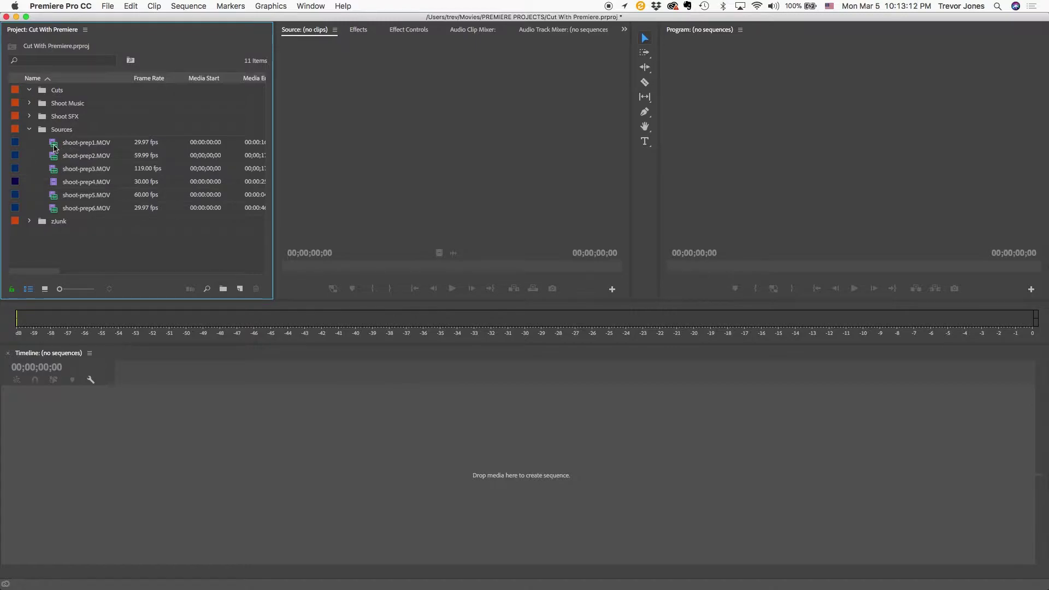
{"action": "left_click_drag", "start_coordinate": [55, 145], "coordinate": [240, 289]}
{"action": "left_click", "coordinate": [155, 381]}
{"action": "left_click_drag", "start_coordinate": [155, 381], "coordinate": [133, 386]}
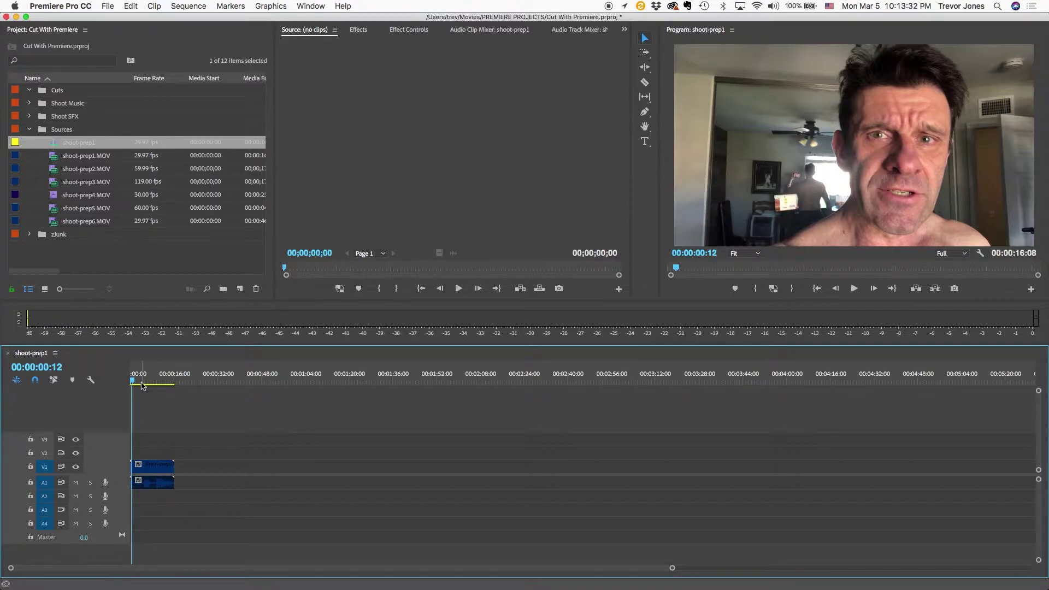
- Delete the shoot-prep1 video and audio clip from the timeline, leaving the sequence empty
{"action": "left_click_drag", "start_coordinate": [181, 419], "coordinate": [137, 522]}
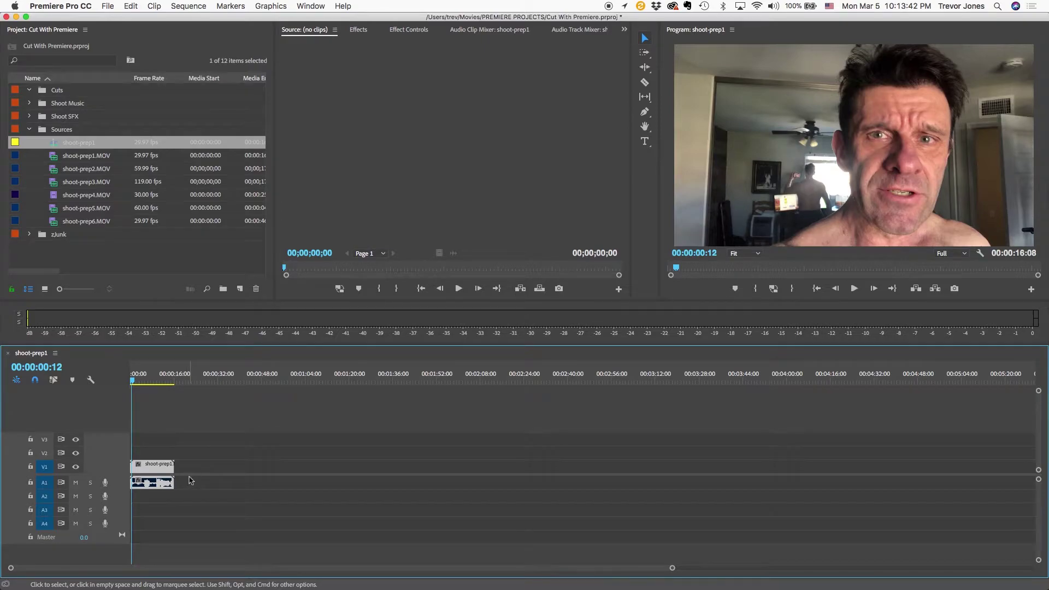
{"action": "left_click_drag", "start_coordinate": [173, 424], "coordinate": [137, 498]}
{"action": "key", "text": "Delete"}
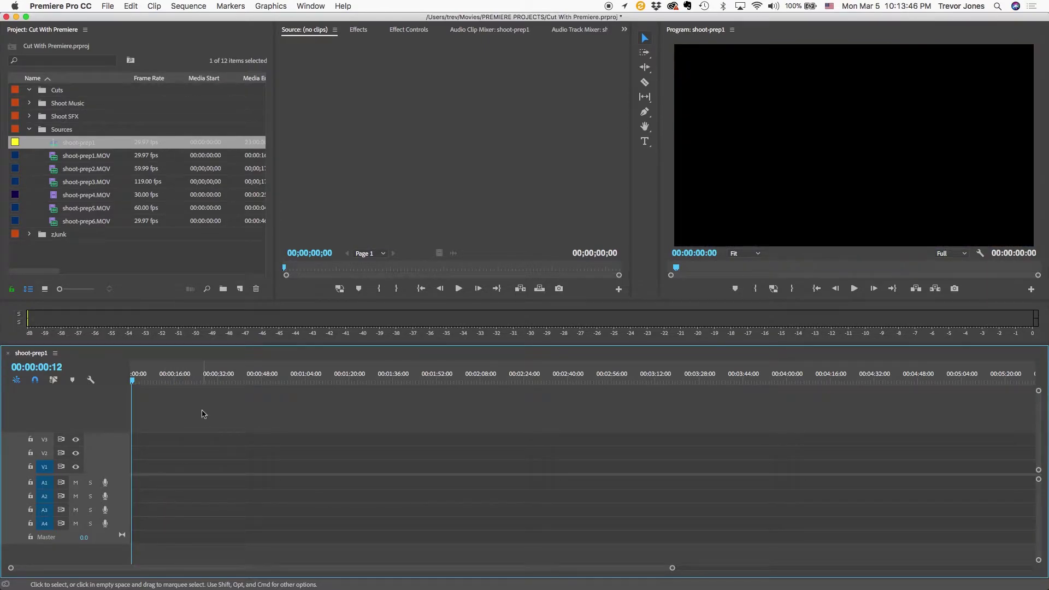
- Move the shoot-prep1 sequence into the Cuts bin and rename it "Premiere Cut"
{"action": "left_click", "coordinate": [124, 260]}
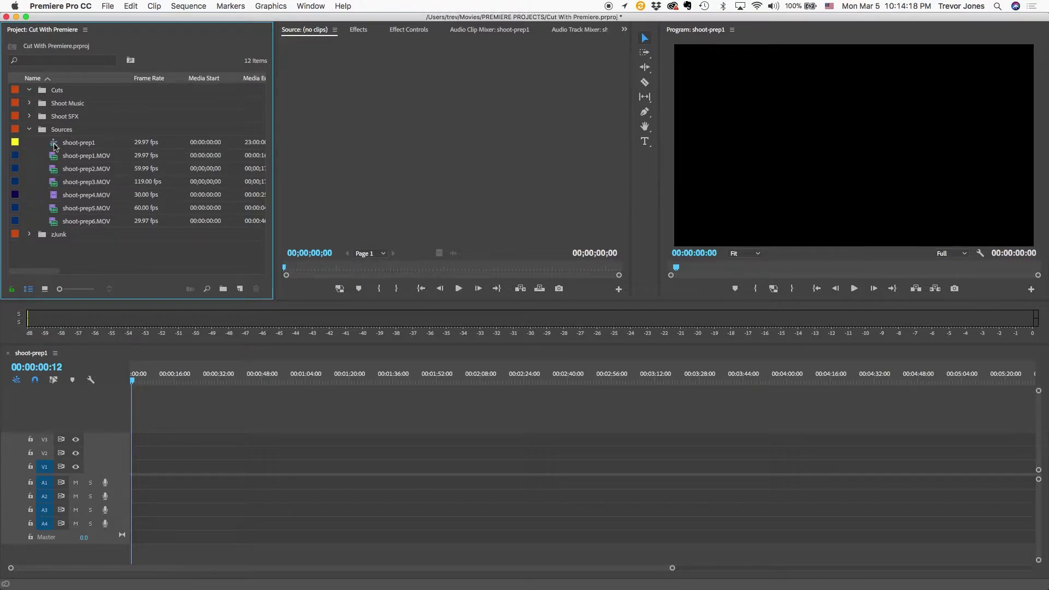
{"action": "left_click", "coordinate": [55, 145]}
{"action": "left_click_drag", "start_coordinate": [55, 147], "coordinate": [42, 92]}
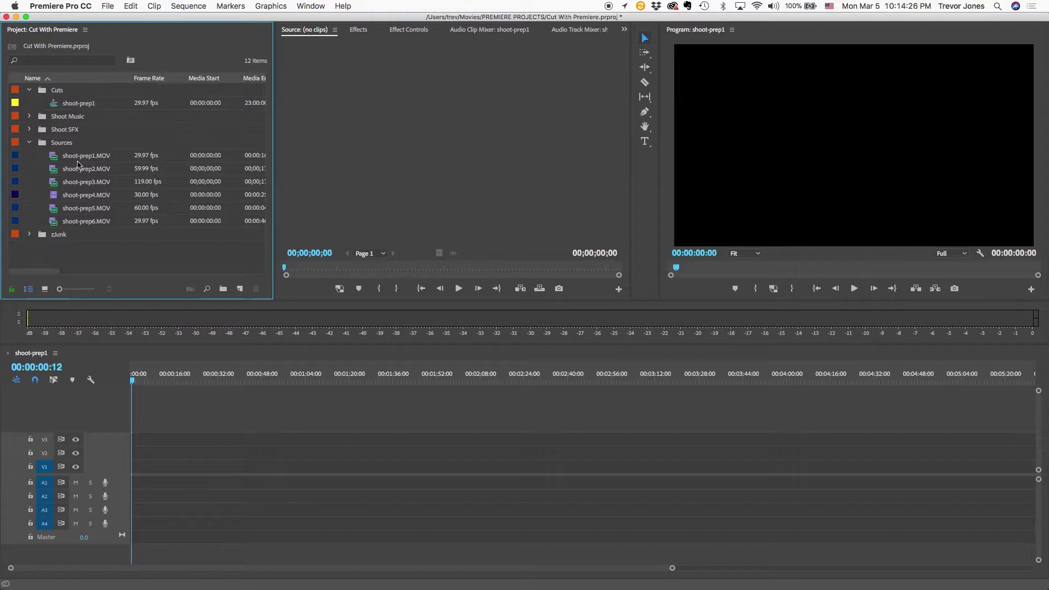
{"action": "left_click", "coordinate": [73, 106]}
{"action": "left_click", "coordinate": [77, 105]}
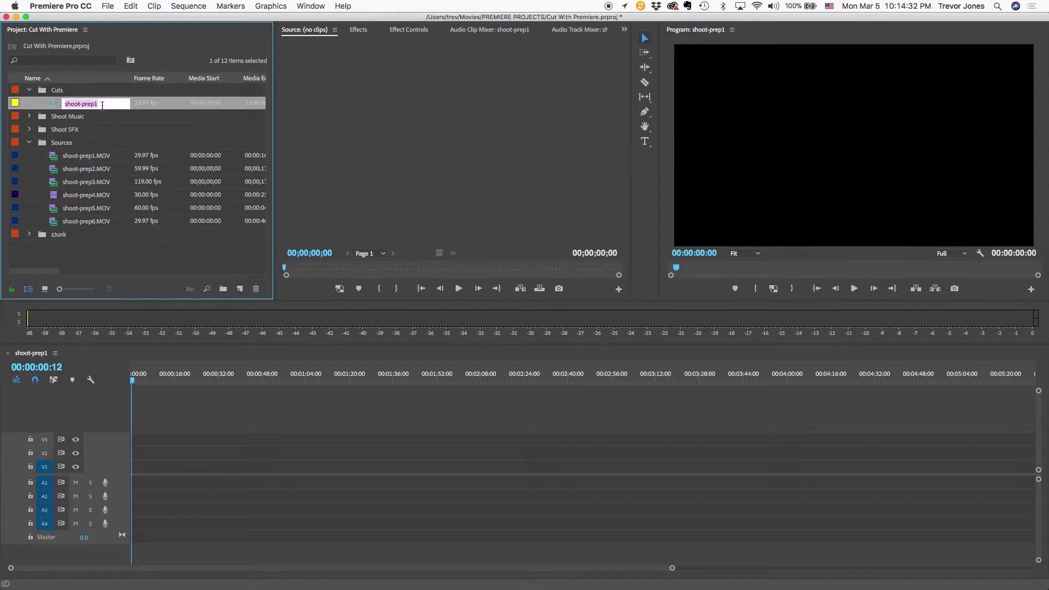
{"action": "type", "text": "Premiere Cut"}
{"action": "key", "text": "Return"}
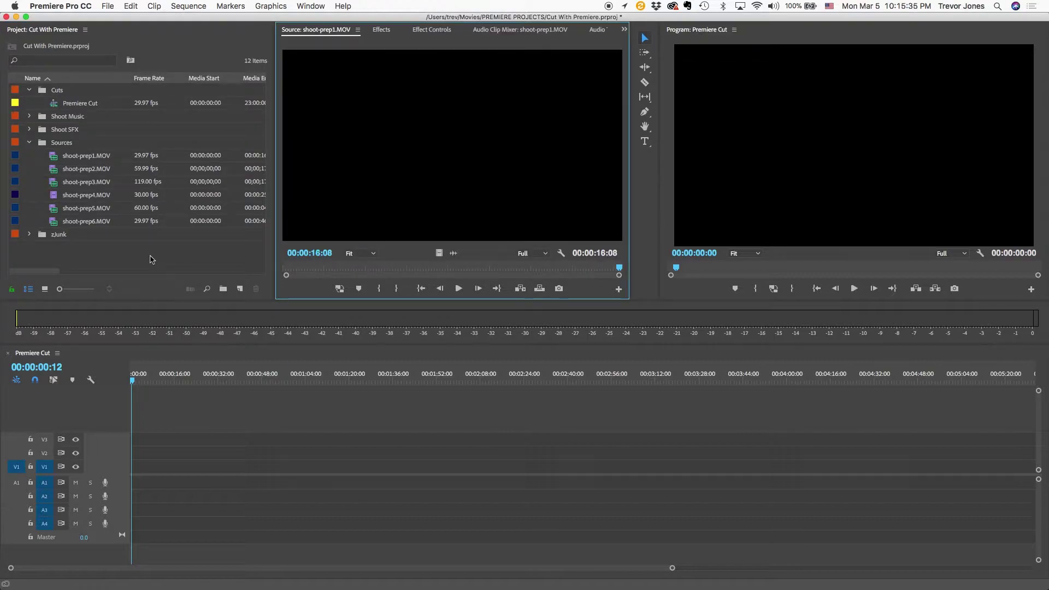
- Preview shoot-prep1.MOV in the Source monitor by playing, reversing and scrubbing it, finishing at its first frame
{"action": "left_click", "coordinate": [53, 158]}
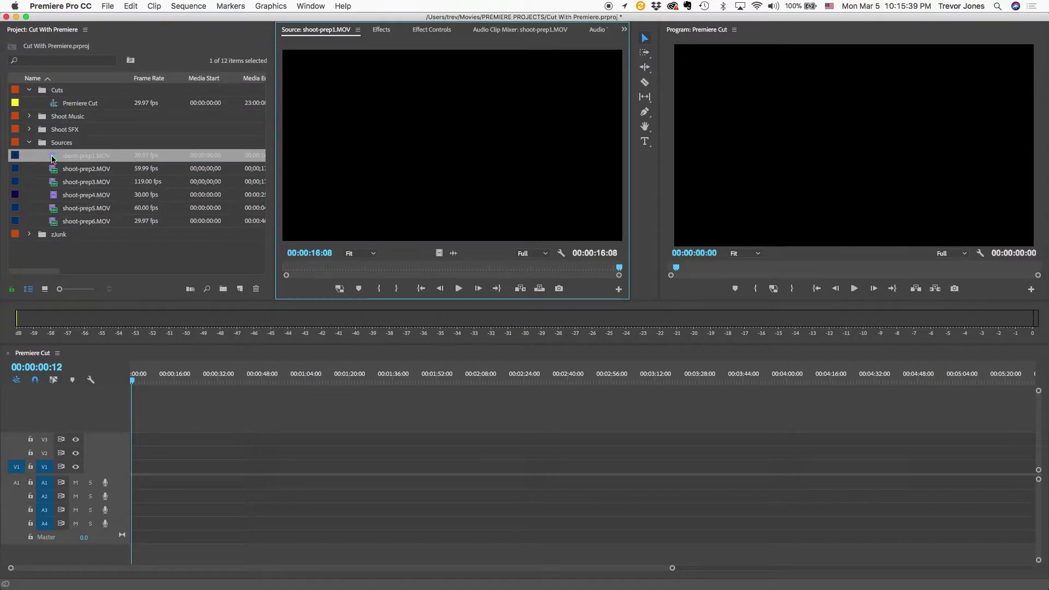
{"action": "left_click", "coordinate": [458, 288]}
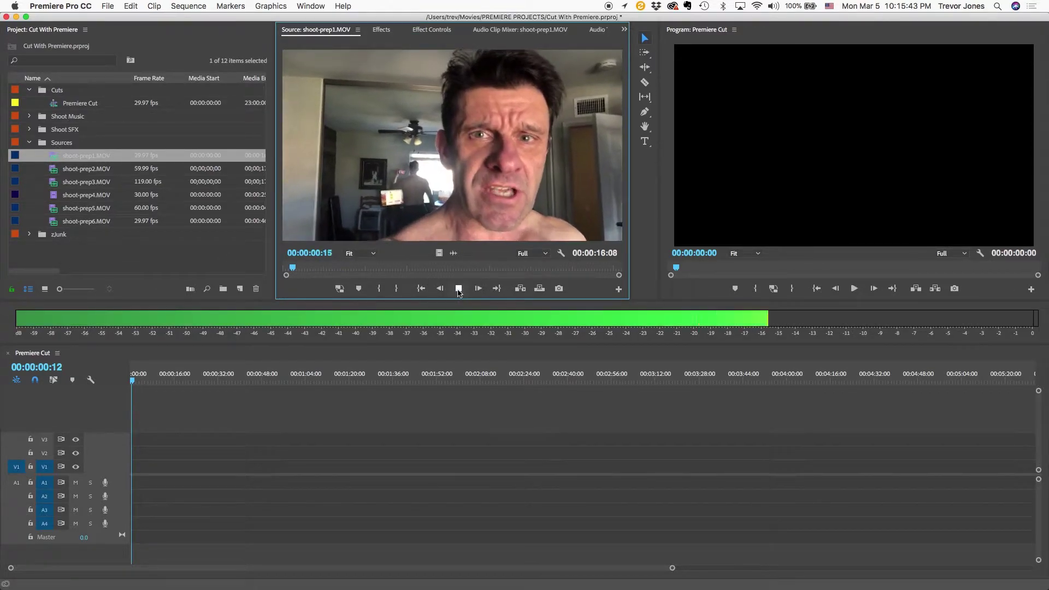
{"action": "left_click", "coordinate": [459, 289]}
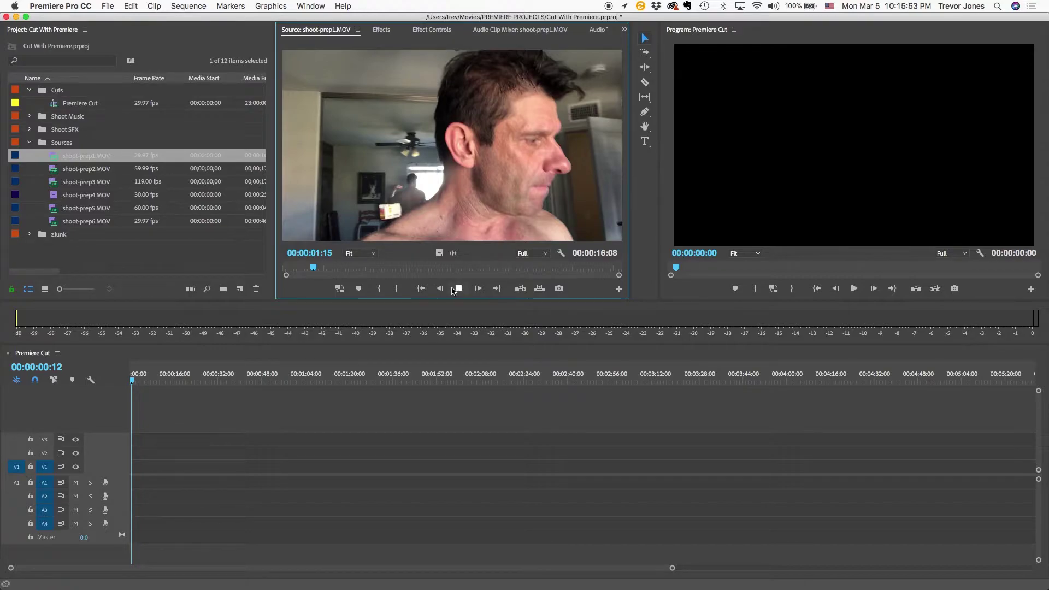
{"action": "key", "text": "space"}
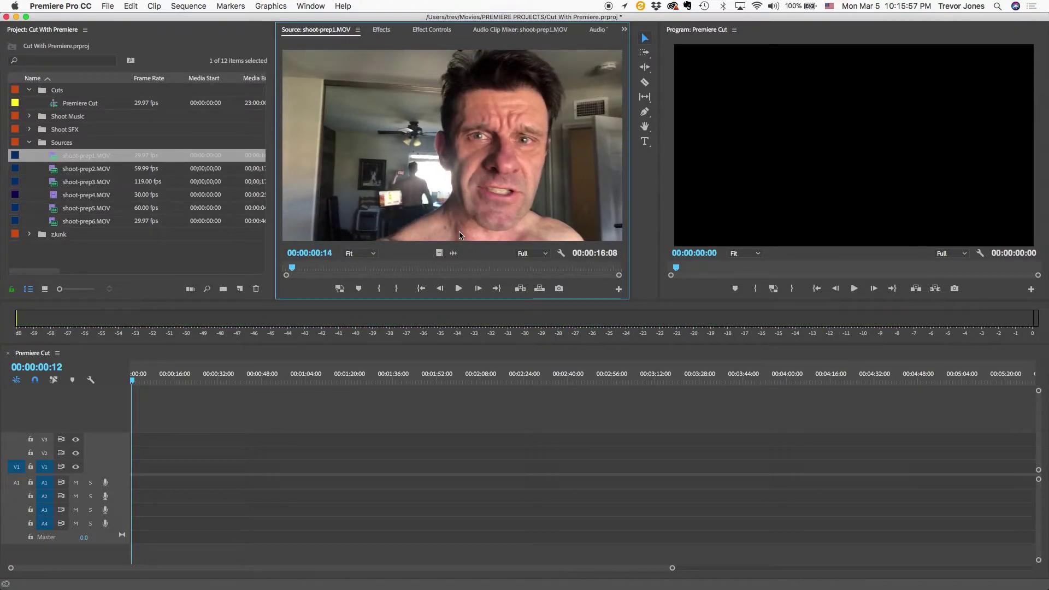
{"action": "key", "text": "space"}
{"action": "key", "text": "space"}
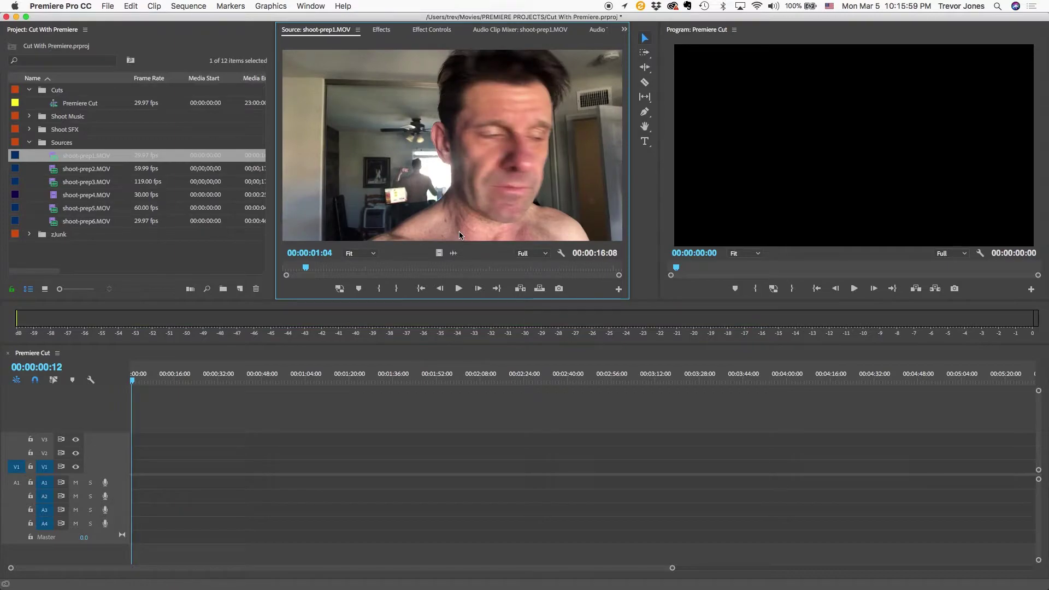
{"action": "key", "text": "j"}
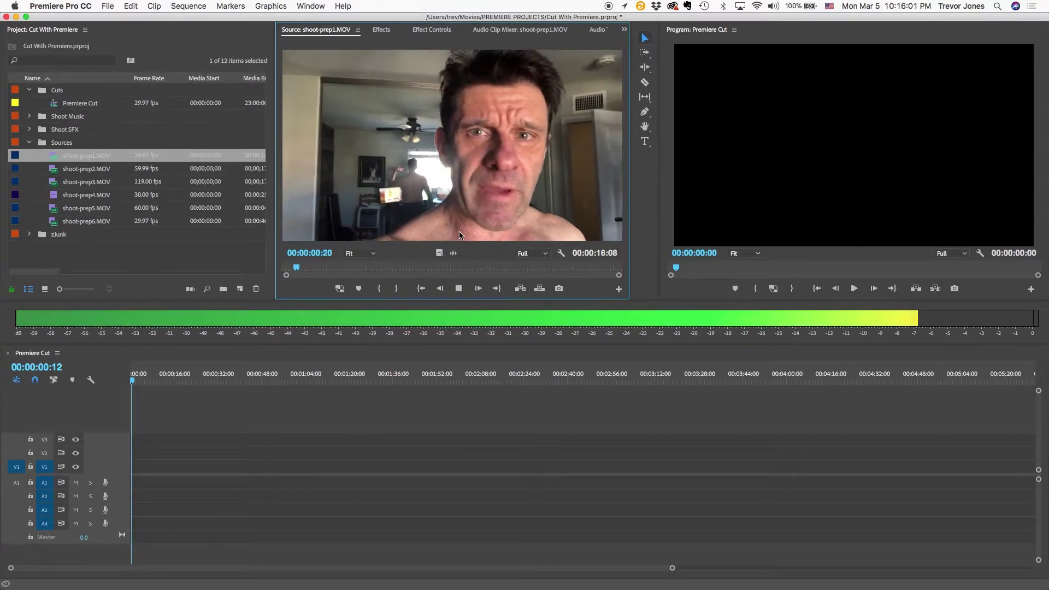
{"action": "key", "text": "k"}
{"action": "key", "text": "space"}
{"action": "key", "text": "space"}
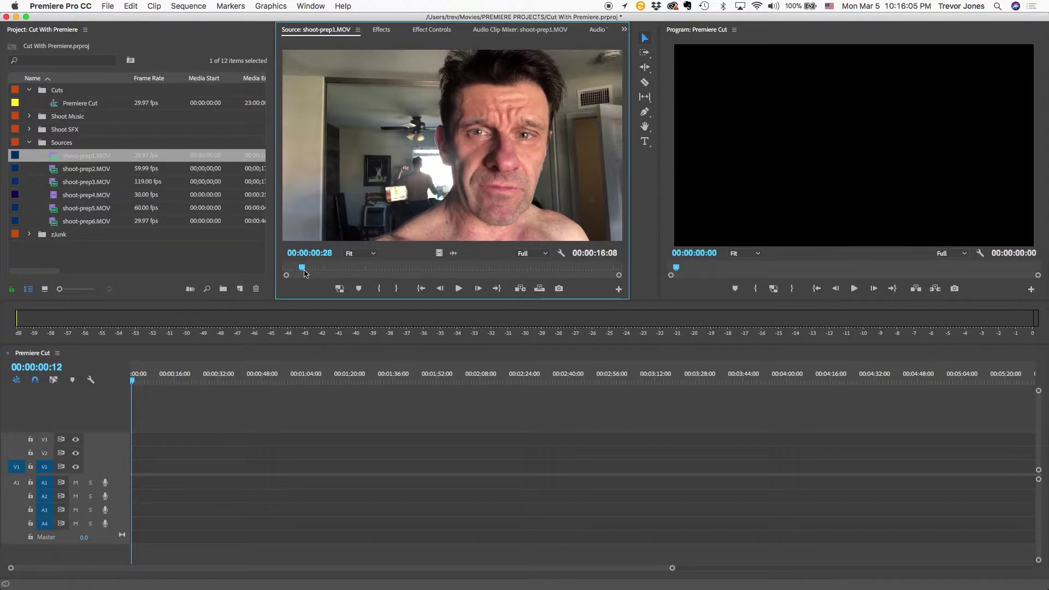
{"action": "left_click_drag", "start_coordinate": [304, 271], "coordinate": [452, 270]}
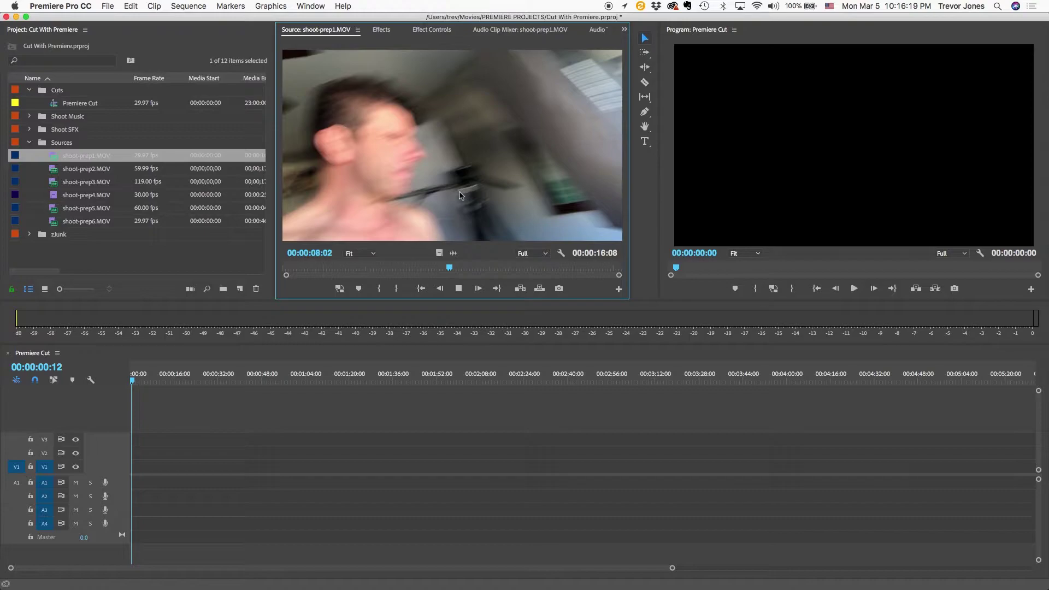
{"action": "key", "text": "j"}
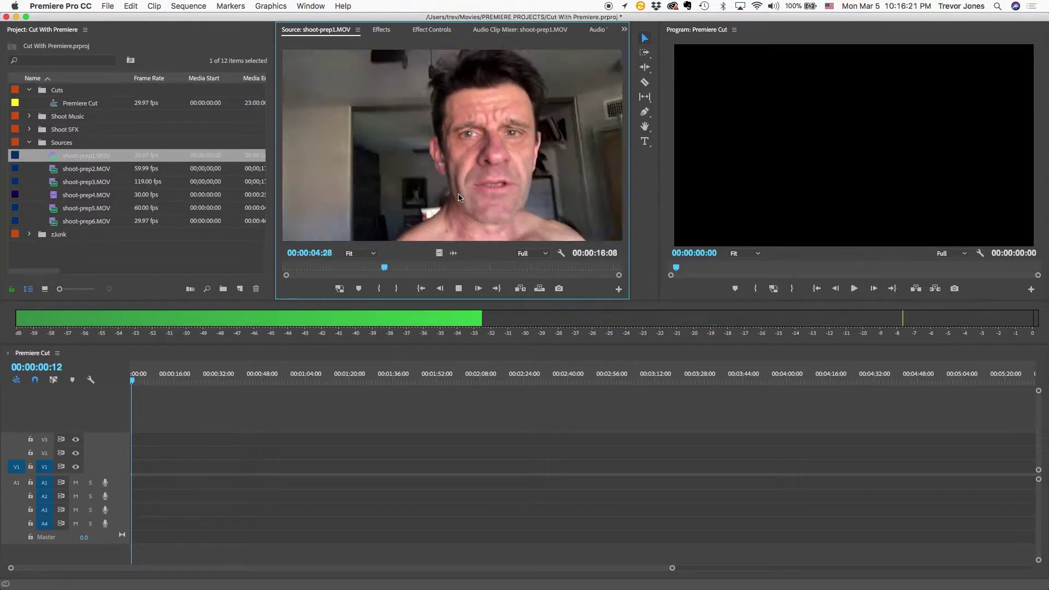
{"action": "key", "text": "Home"}
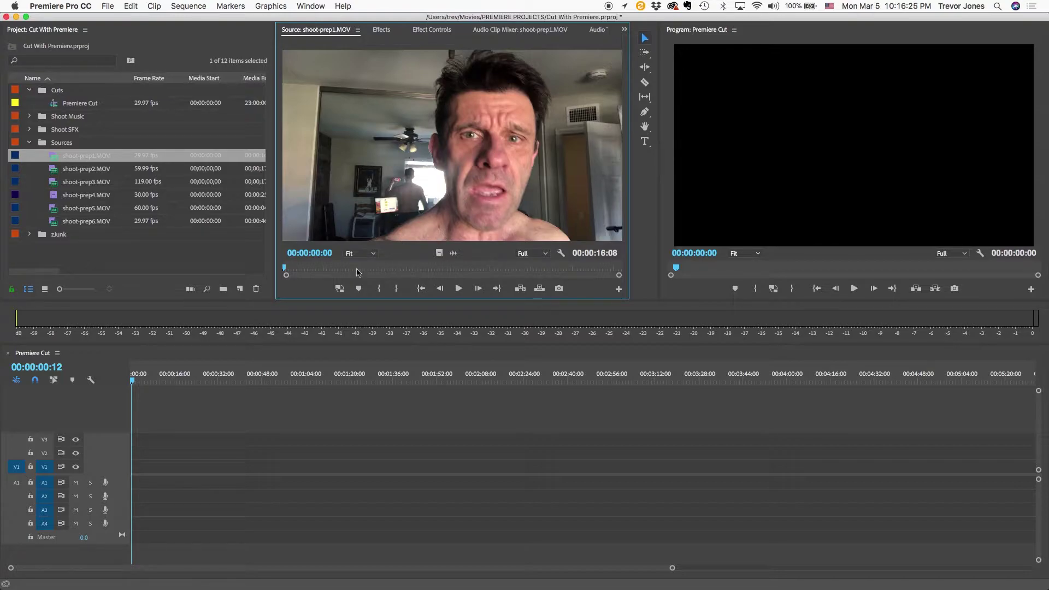
- Mark an In point on shoot-prep1.MOV at 00:00:08:24 in the Source monitor
{"action": "left_click_drag", "start_coordinate": [327, 273], "coordinate": [530, 273]}
{"action": "mouse_move", "coordinate": [484, 272]}
{"action": "left_mouse_down"}
{"action": "mouse_move", "coordinate": [455, 270]}
{"action": "mouse_move", "coordinate": [481, 271]}
{"action": "mouse_move", "coordinate": [466, 273]}
{"action": "left_mouse_up"}
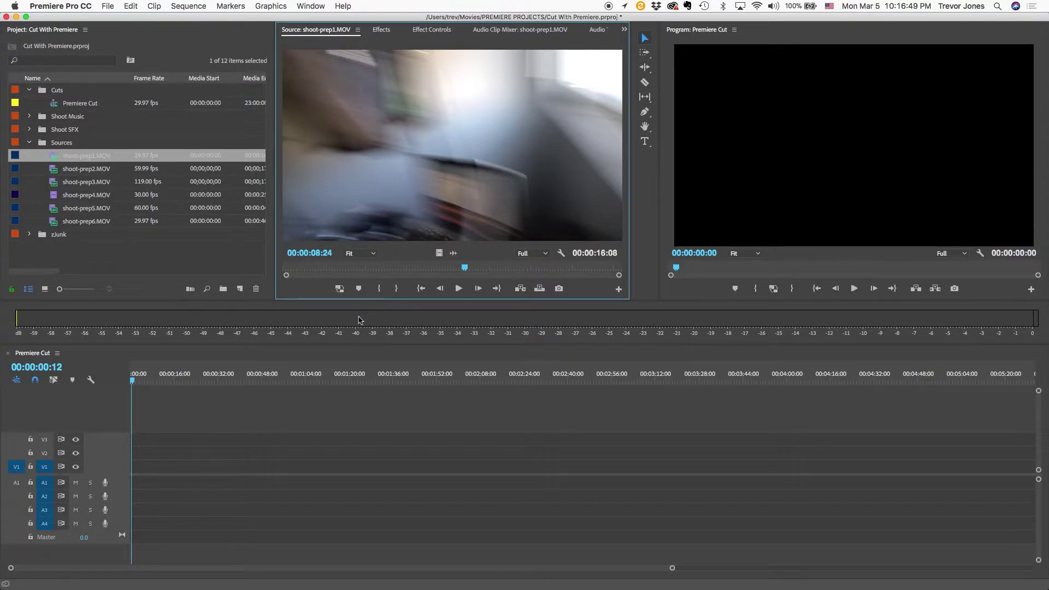
{"action": "left_click", "coordinate": [380, 292]}
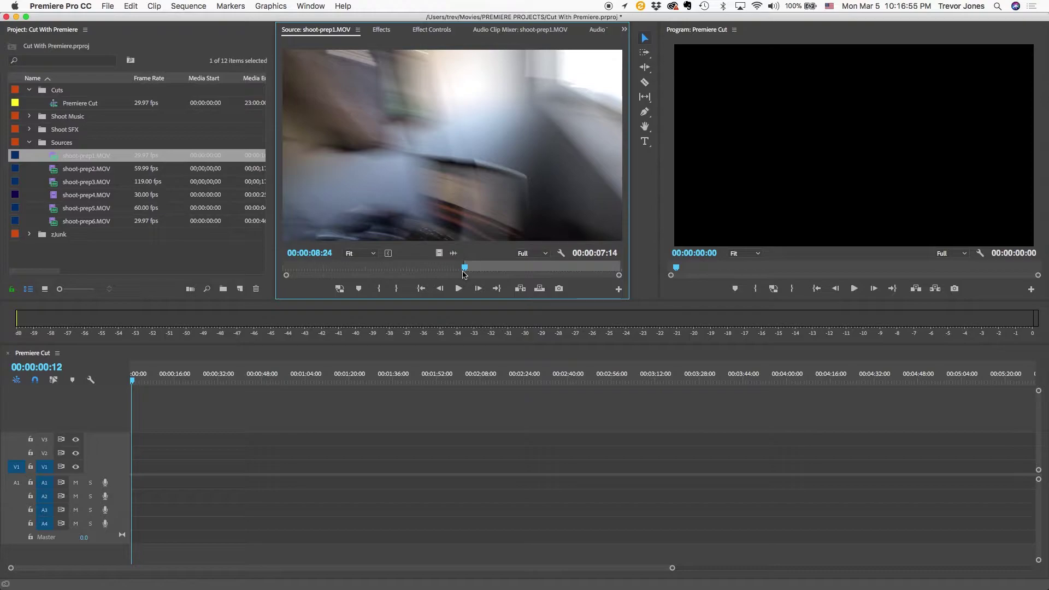
- Mark an Out point on shoot-prep1.MOV at 00:00:15:17 and place the marked segment at the start of track V1
{"action": "left_click_drag", "start_coordinate": [475, 270], "coordinate": [593, 274]}
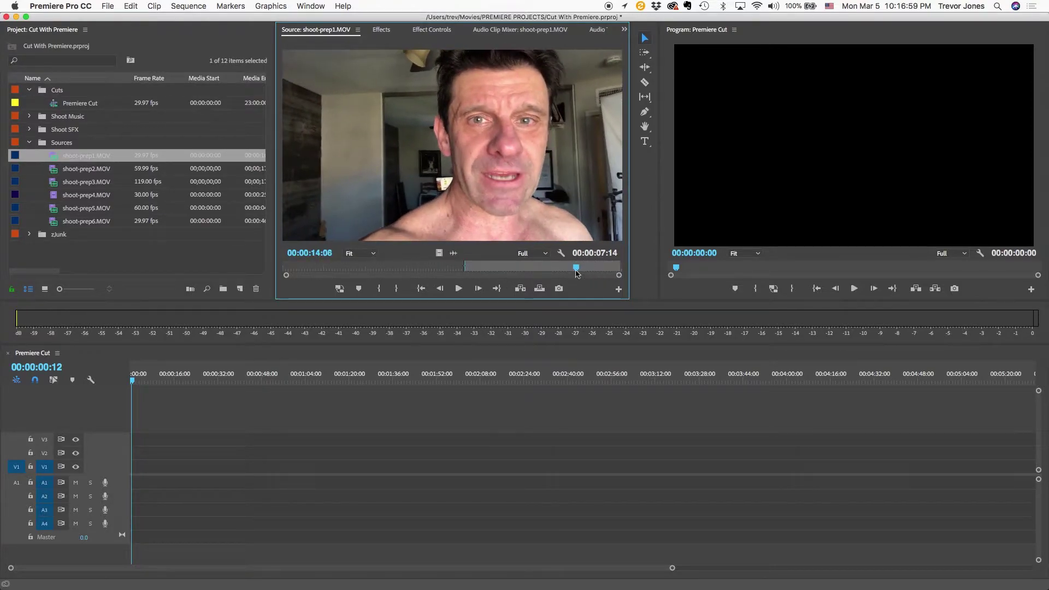
{"action": "key", "text": "space"}
{"action": "key", "text": "space"}
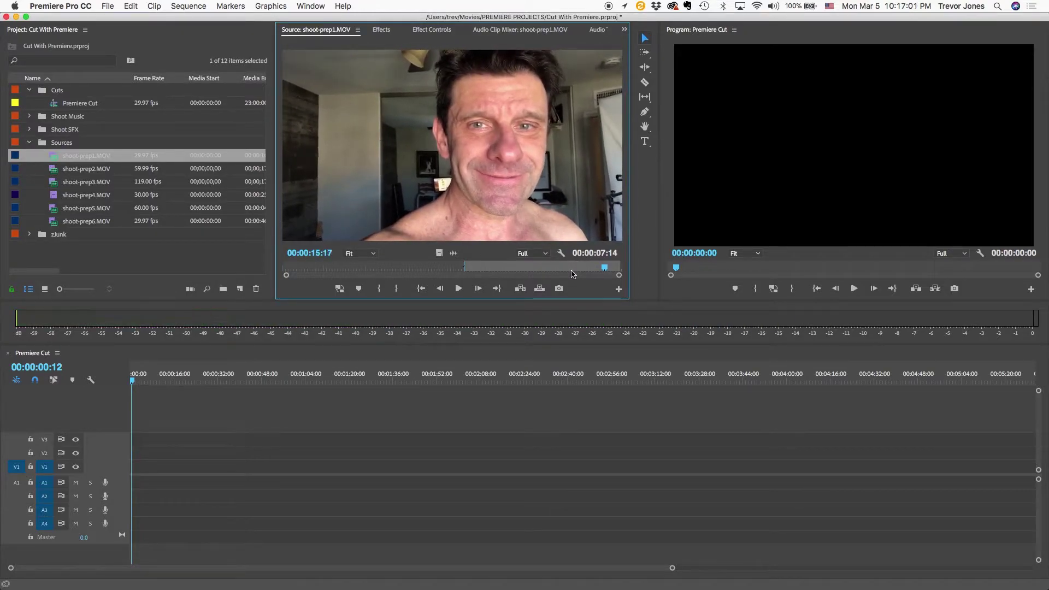
{"action": "left_click", "coordinate": [397, 290]}
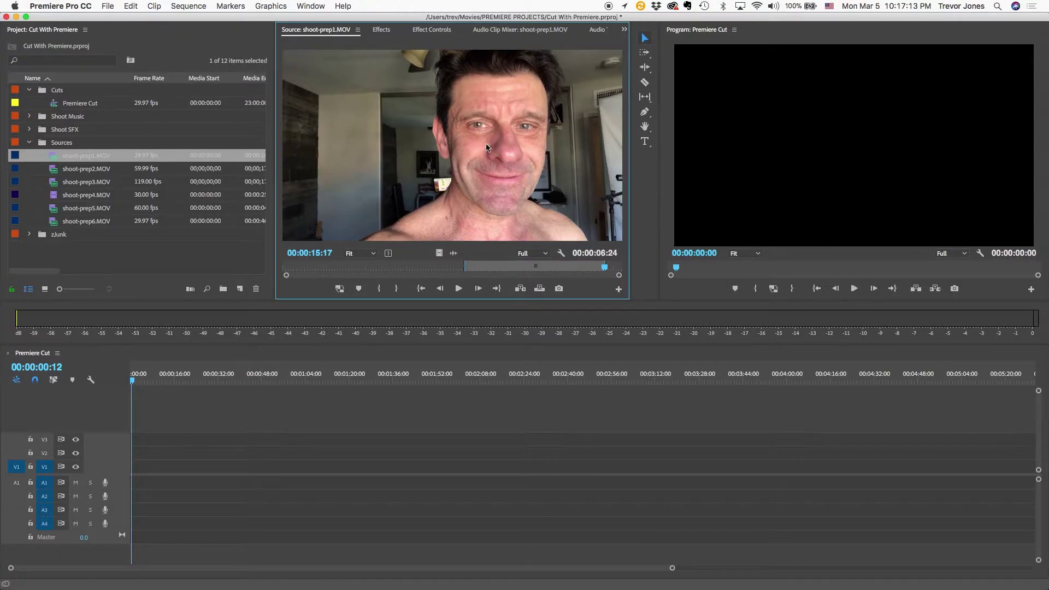
{"action": "left_click_drag", "start_coordinate": [489, 145], "coordinate": [129, 476]}
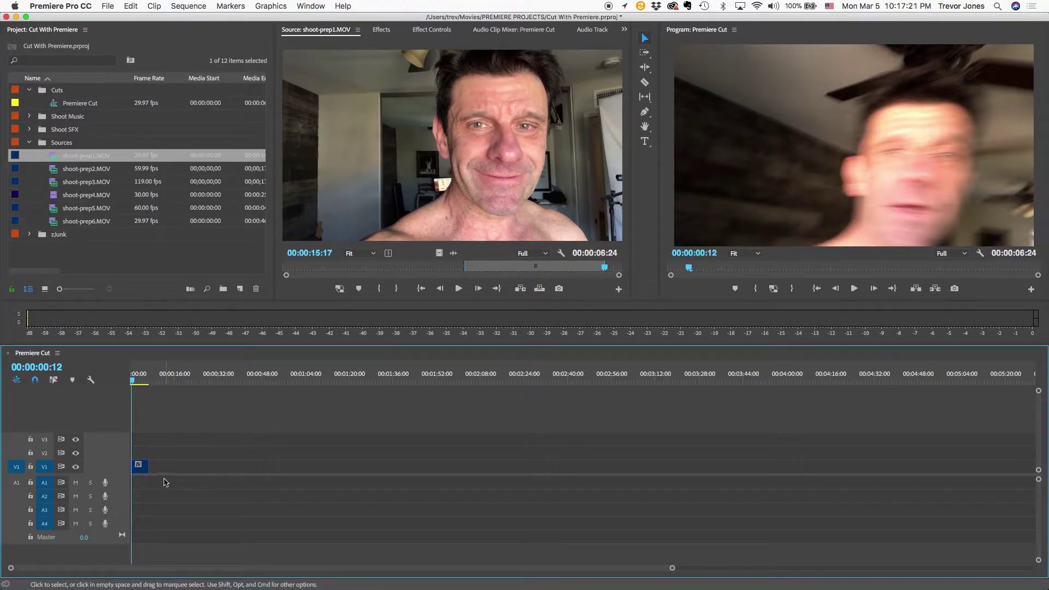
- Enable source patching for audio track A1 and delete the video-only clip from V1
{"action": "left_click", "coordinate": [16, 483]}
{"action": "left_click", "coordinate": [138, 468]}
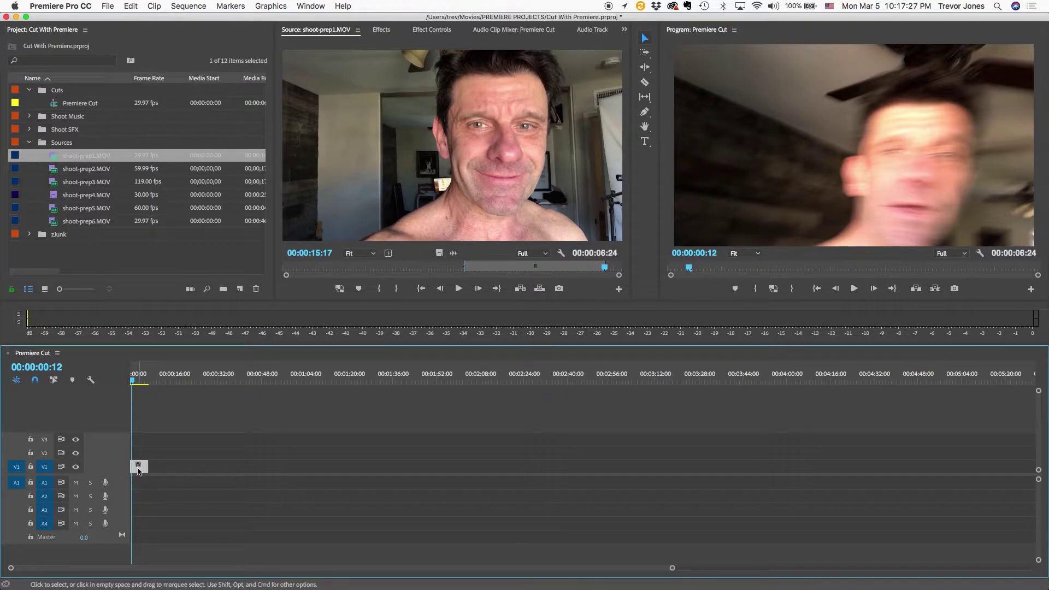
{"action": "key", "text": "Delete"}
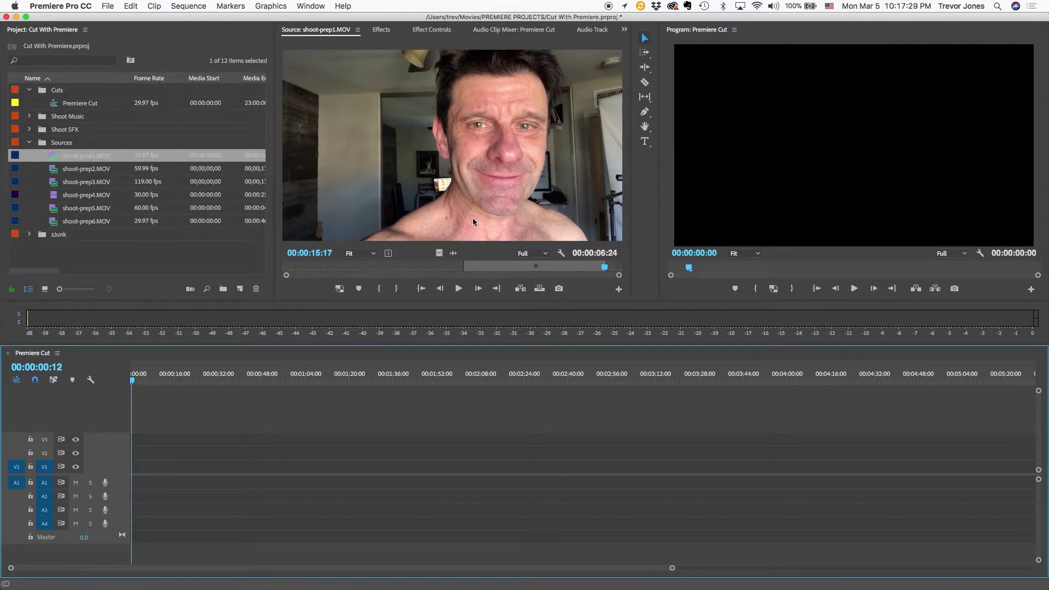
- Add the marked shoot-prep1.MOV segment with its audio to the sequence at the playhead, and move the playhead to the sequence end
{"action": "left_click_drag", "start_coordinate": [423, 163], "coordinate": [913, 223]}
{"action": "left_click", "coordinate": [152, 384]}
{"action": "key", "text": "space"}
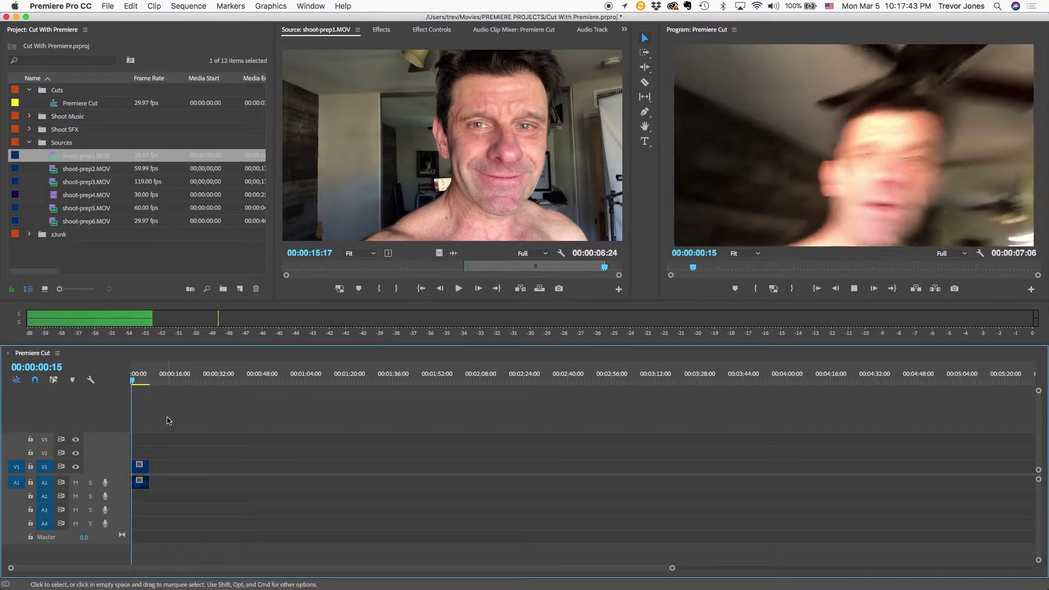
{"action": "key", "text": "space"}
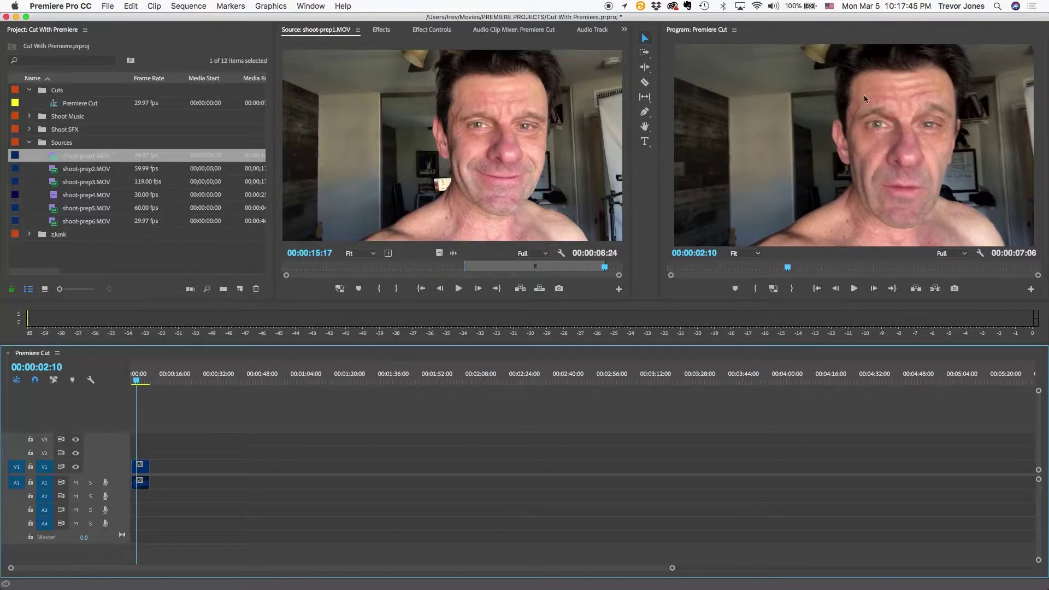
{"action": "key", "text": "End"}
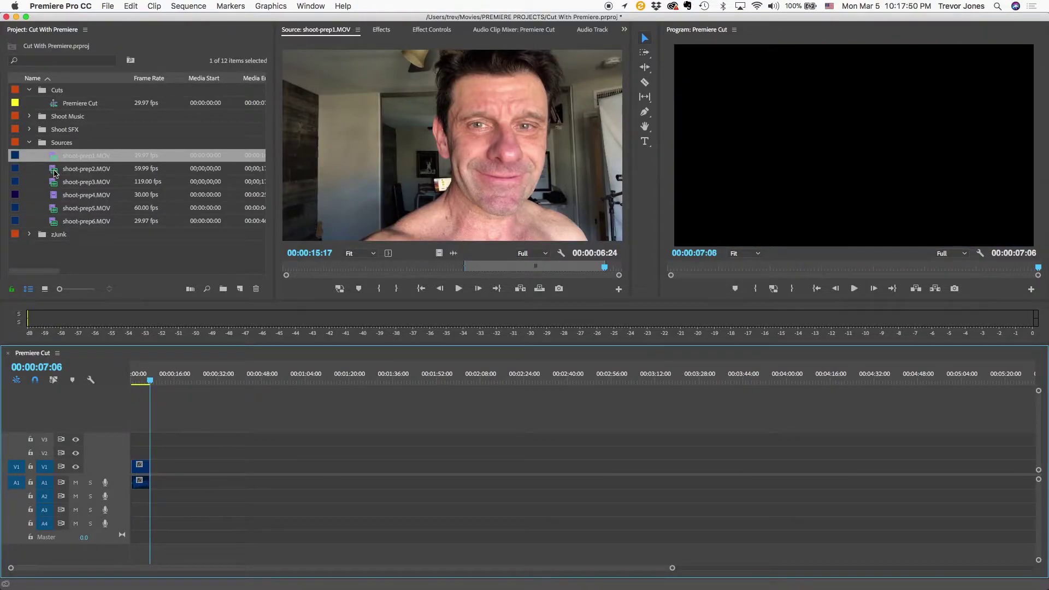
- Mark a segment of shoot-prep2.MOV with an In point at 00;00;02;17 and a duration of 00;00;02;03
{"action": "double_click", "coordinate": [54, 171]}
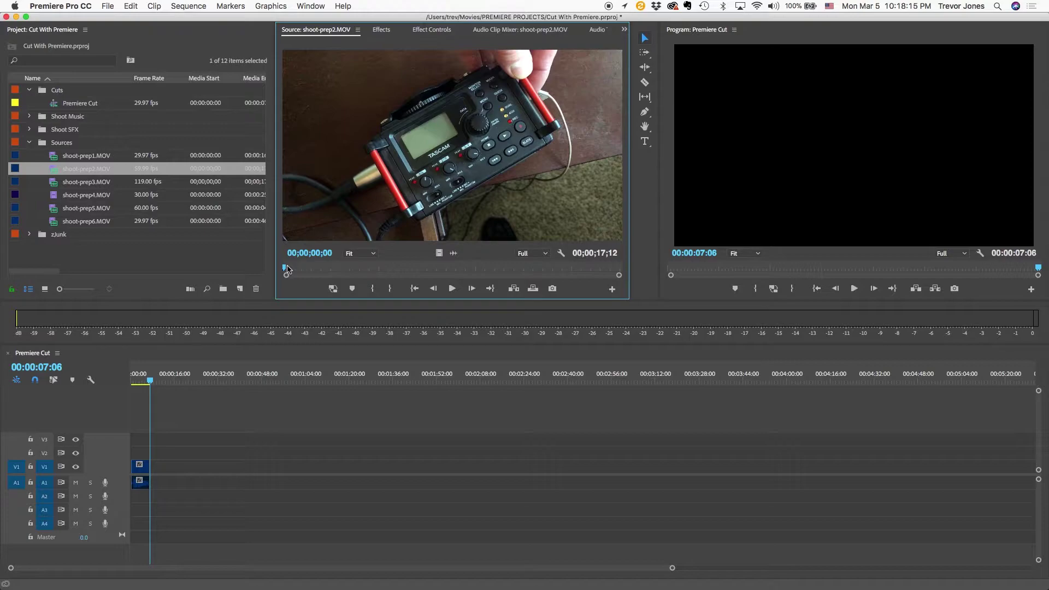
{"action": "left_click_drag", "start_coordinate": [286, 269], "coordinate": [332, 267]}
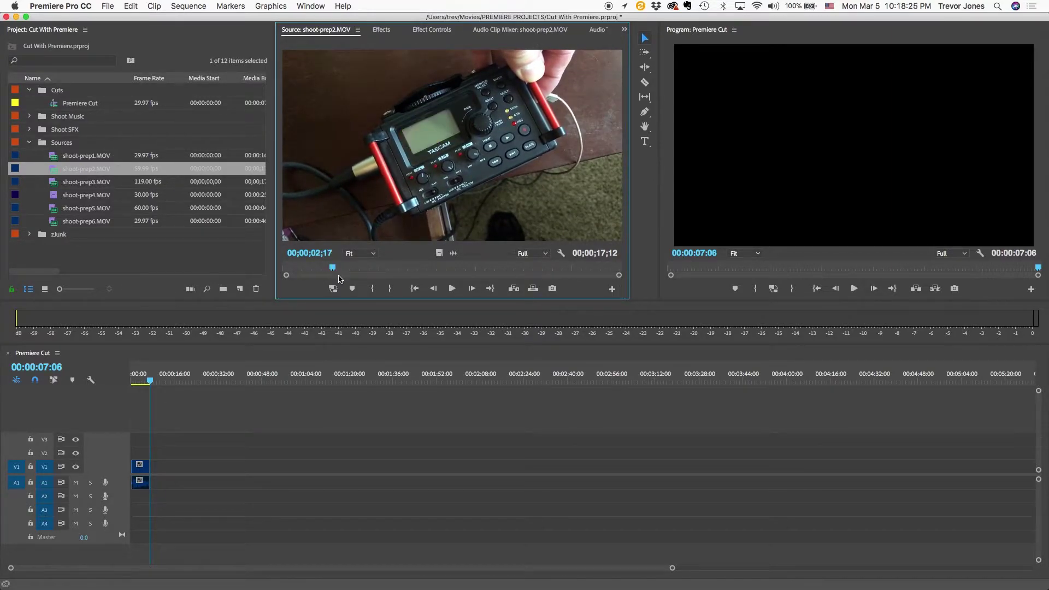
{"action": "key", "text": "space"}
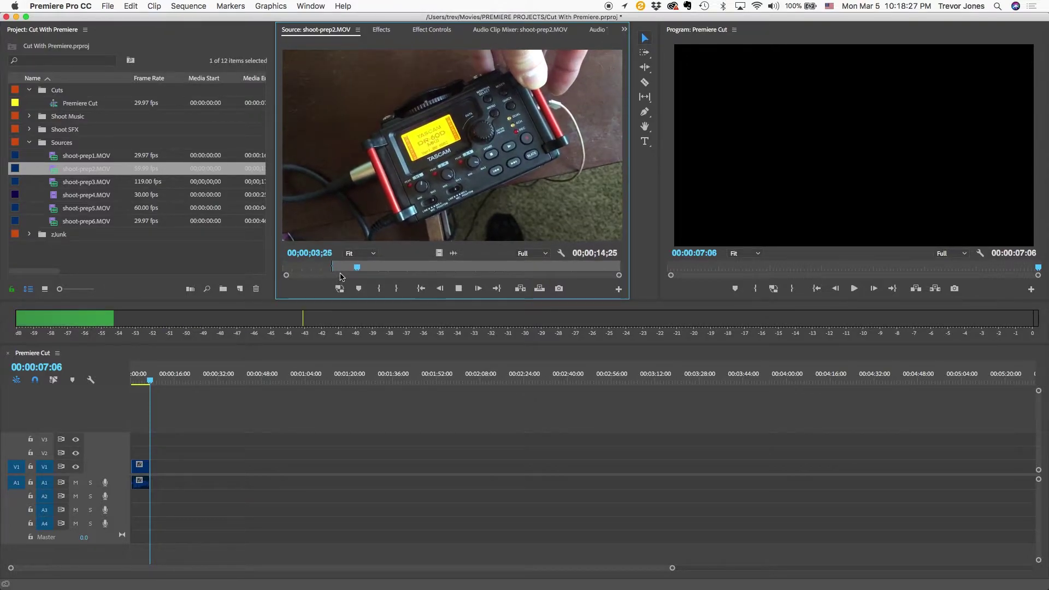
{"action": "key", "text": "o"}
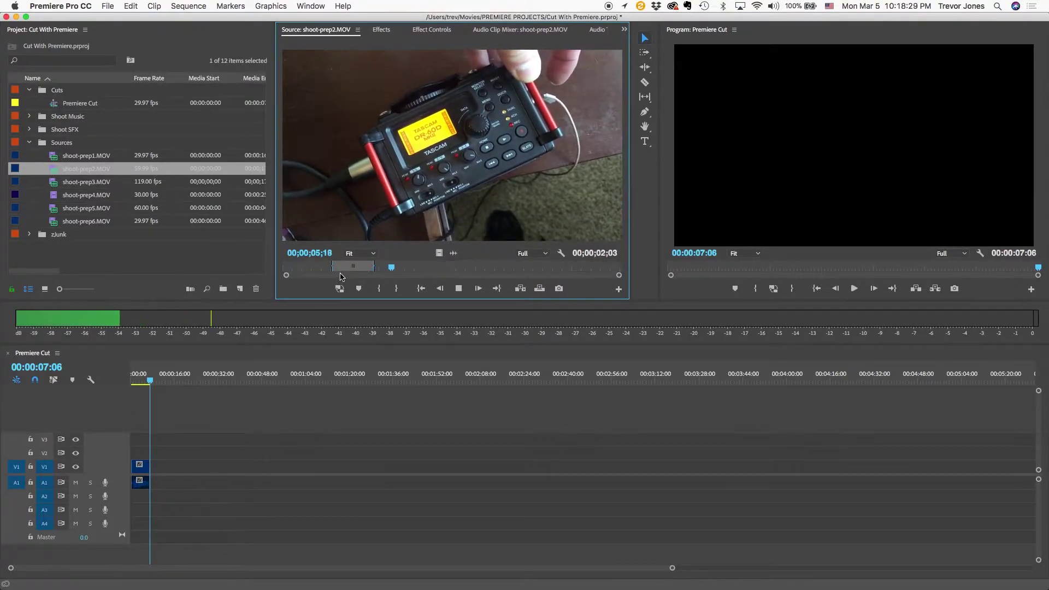
{"action": "key", "text": "space"}
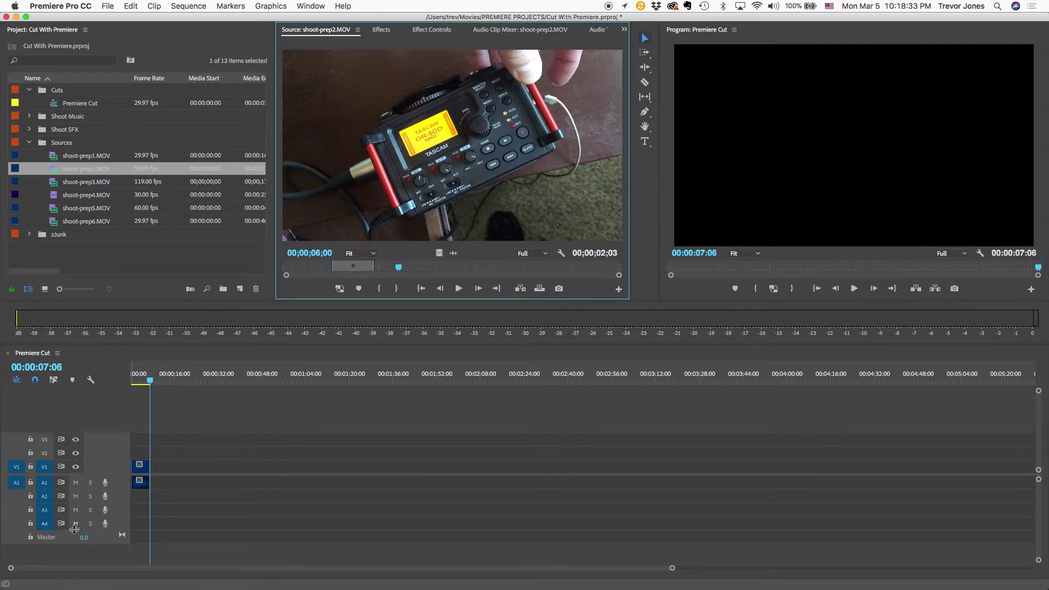
- Disable source patching for A1 and add the marked shoot-prep2.MOV segment as video only on V1 at the playhead
{"action": "left_click", "coordinate": [13, 496]}
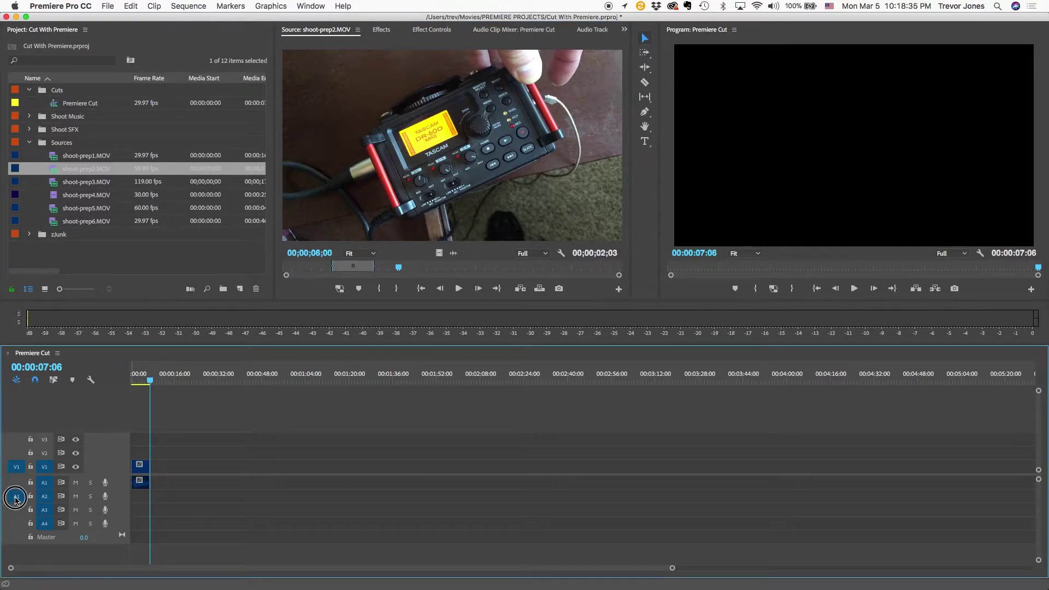
{"action": "left_click", "coordinate": [17, 484]}
{"action": "left_click_drag", "start_coordinate": [424, 152], "coordinate": [913, 222]}
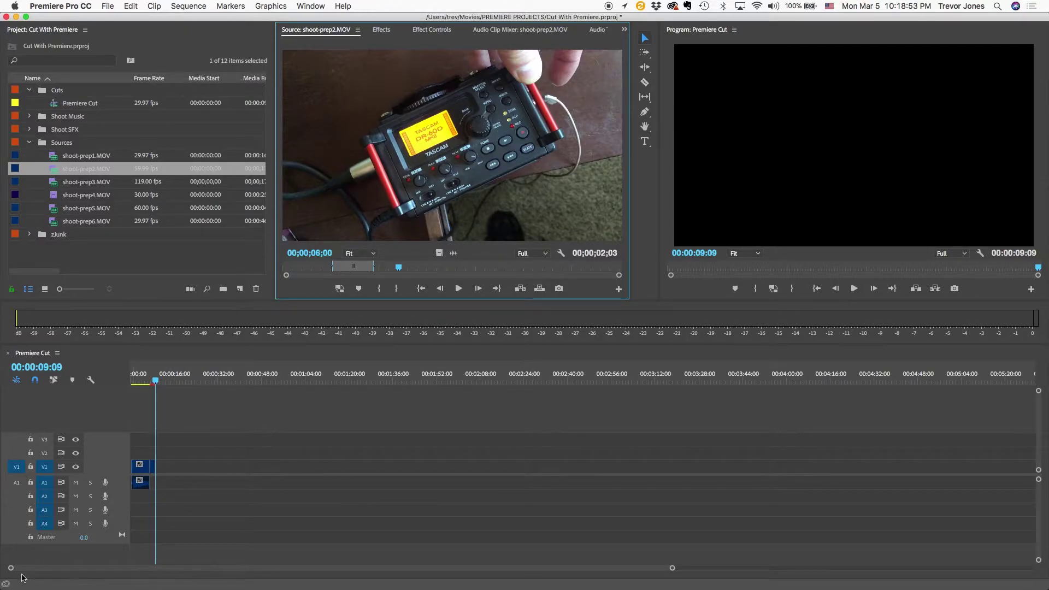
{"action": "left_click_drag", "start_coordinate": [673, 569], "coordinate": [399, 568]}
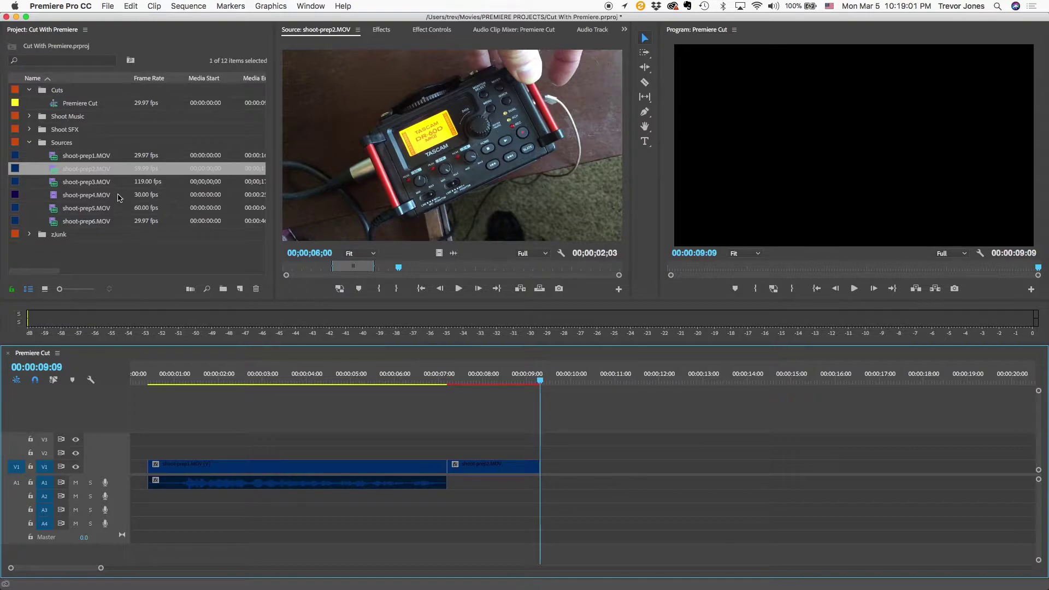
- Load shoot-prep3.MOV in the Source monitor and mark an In point at 00;00;03;14
{"action": "double_click", "coordinate": [57, 185]}
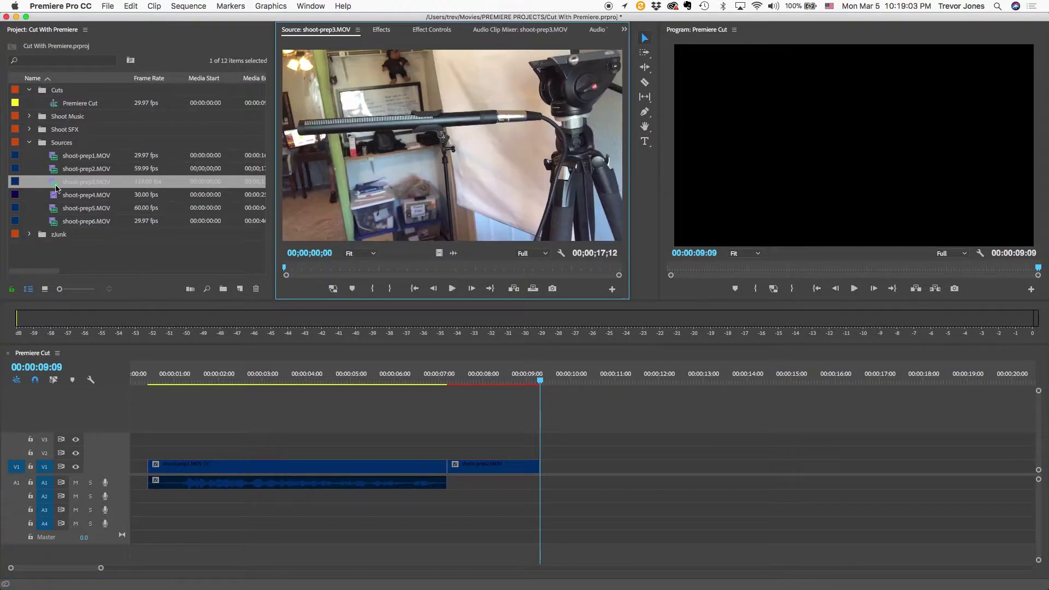
{"action": "left_click", "coordinate": [283, 266]}
{"action": "left_click_drag", "start_coordinate": [283, 266], "coordinate": [353, 276]}
{"action": "key", "text": "i"}
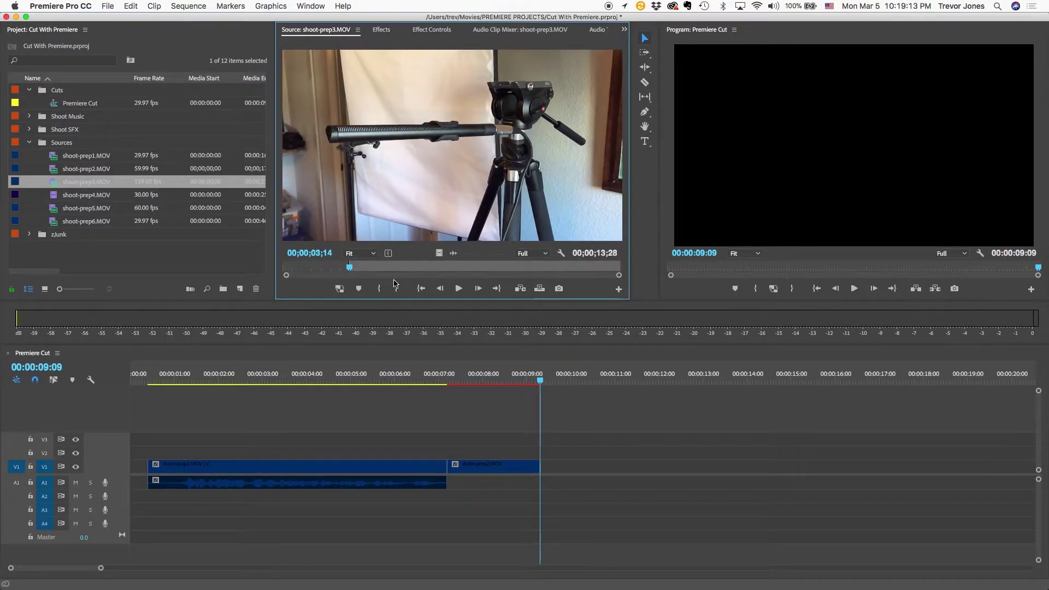
- Mark an Out point on shoot-prep3.MOV at 00;00;04;19 and add the marked segment to V1 at the playhead
{"action": "key", "text": "space"}
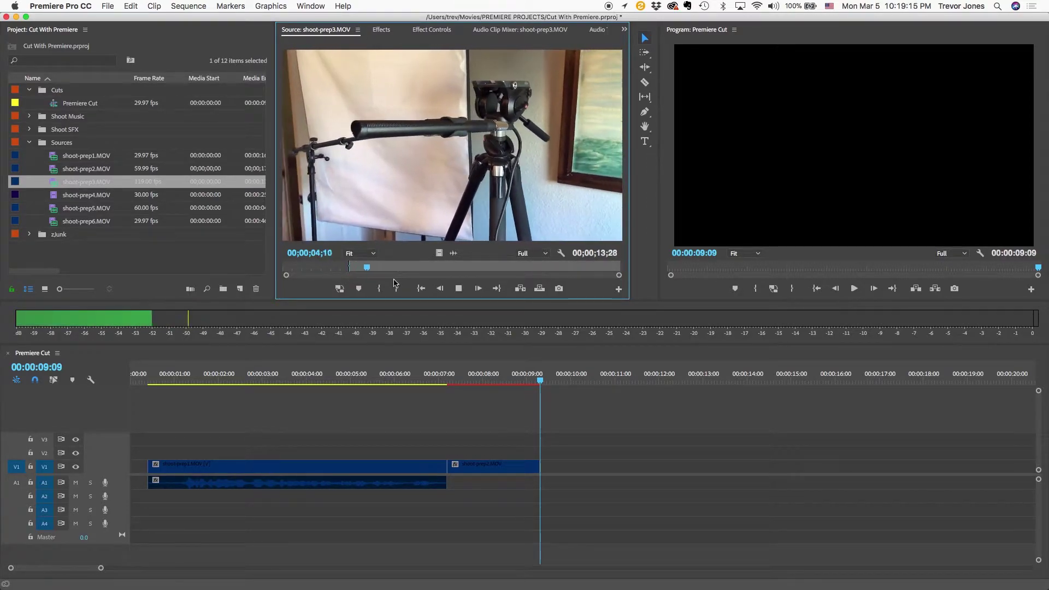
{"action": "key", "text": "space"}
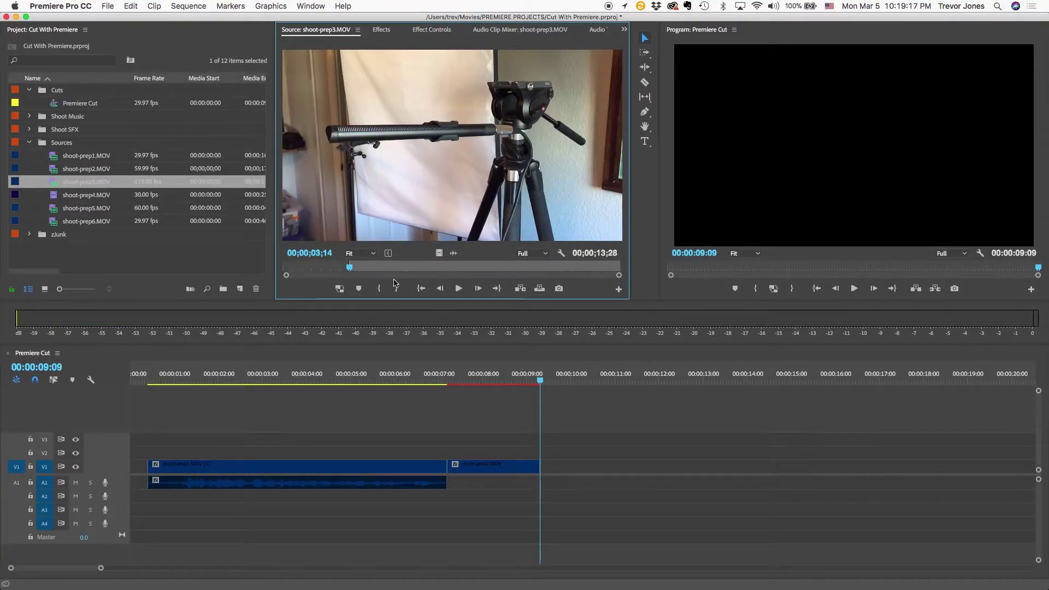
{"action": "key", "text": "space"}
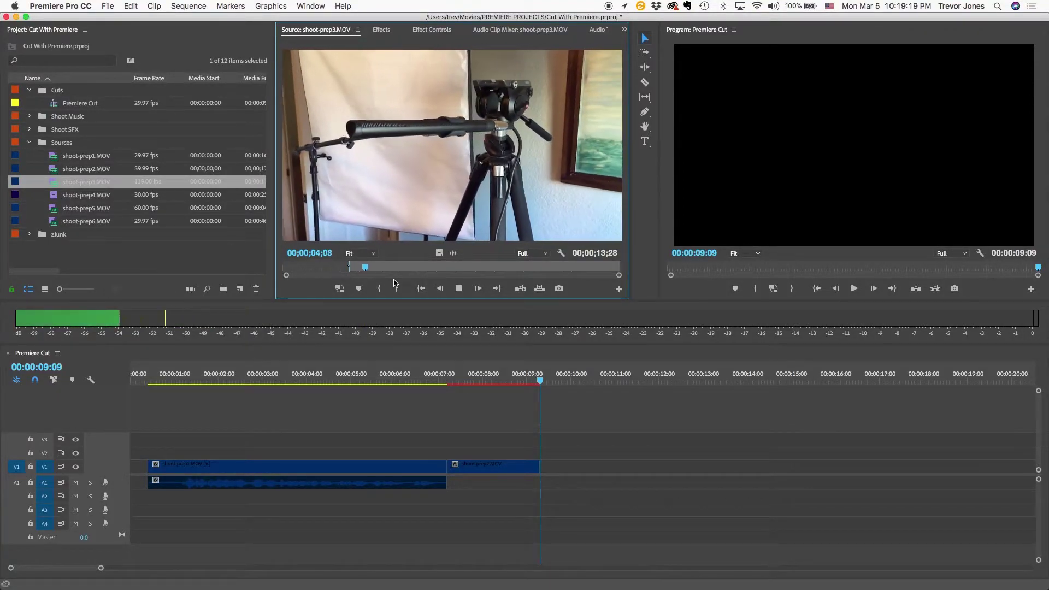
{"action": "key", "text": "space"}
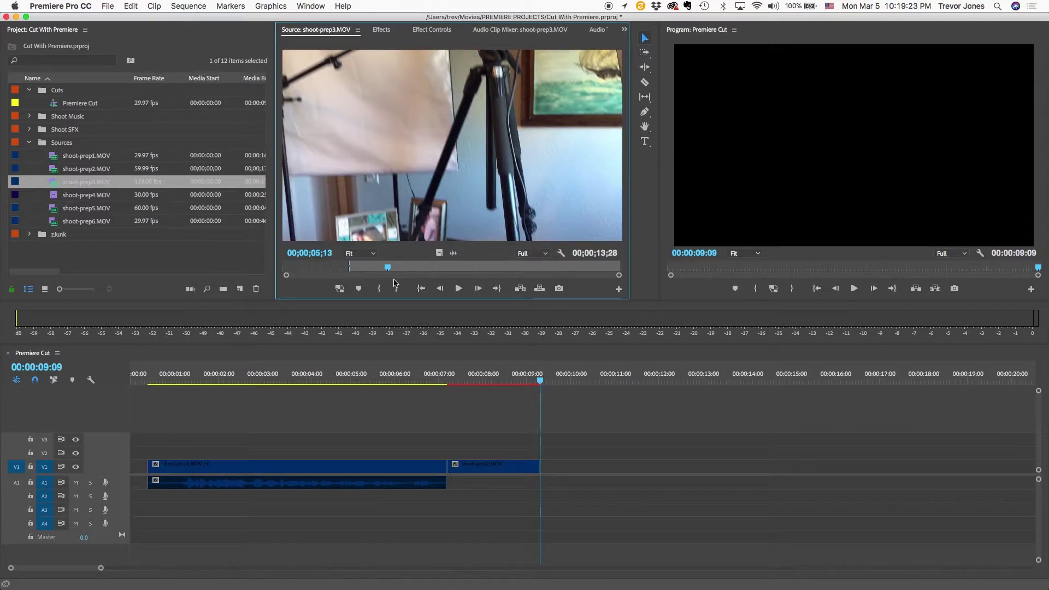
{"action": "key", "text": "j"}
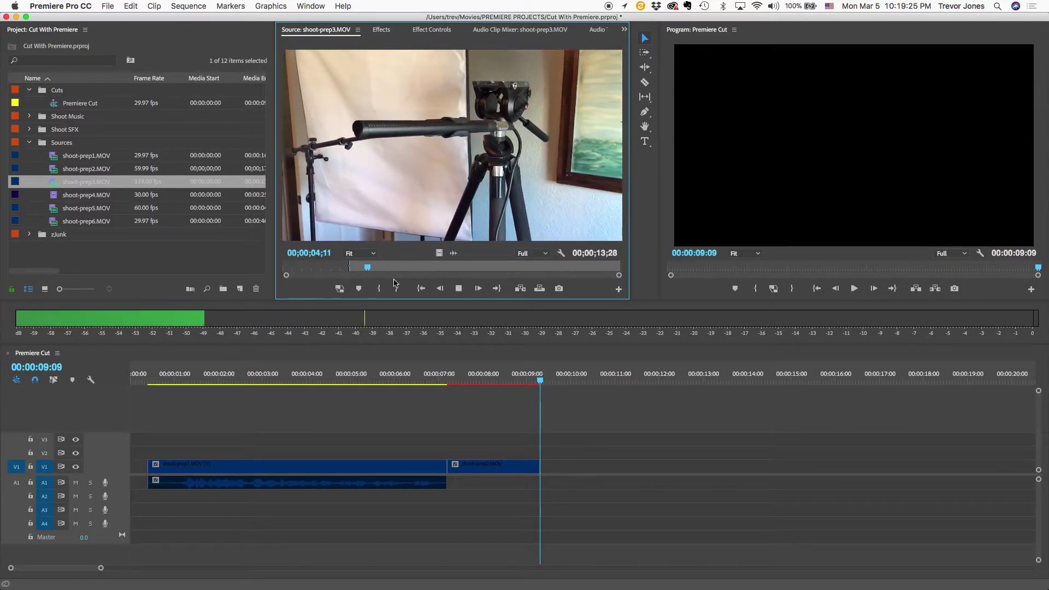
{"action": "key", "text": "k"}
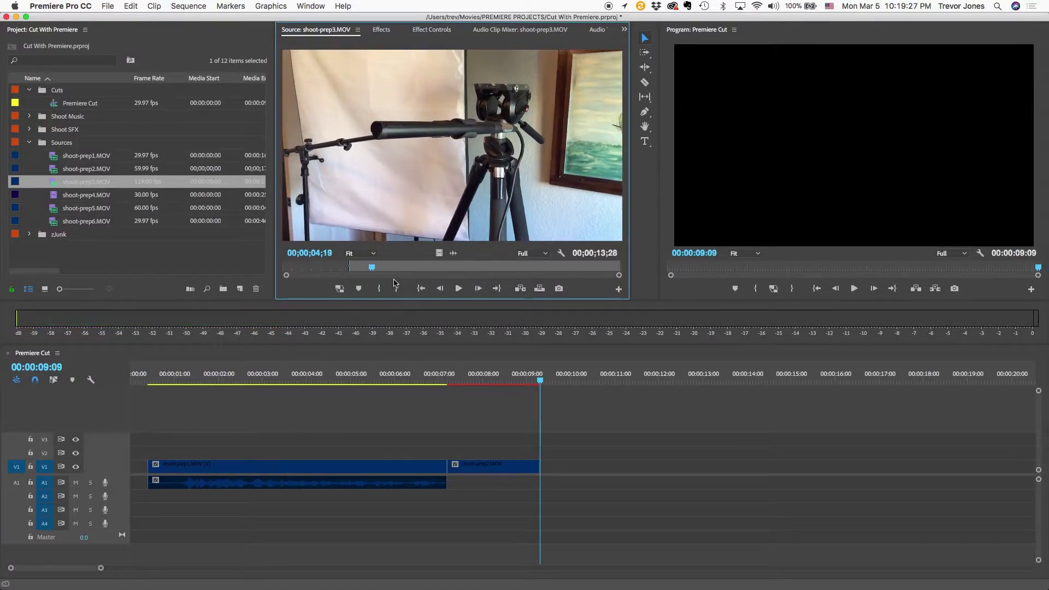
{"action": "key", "text": "Right"}
{"action": "key", "text": "o"}
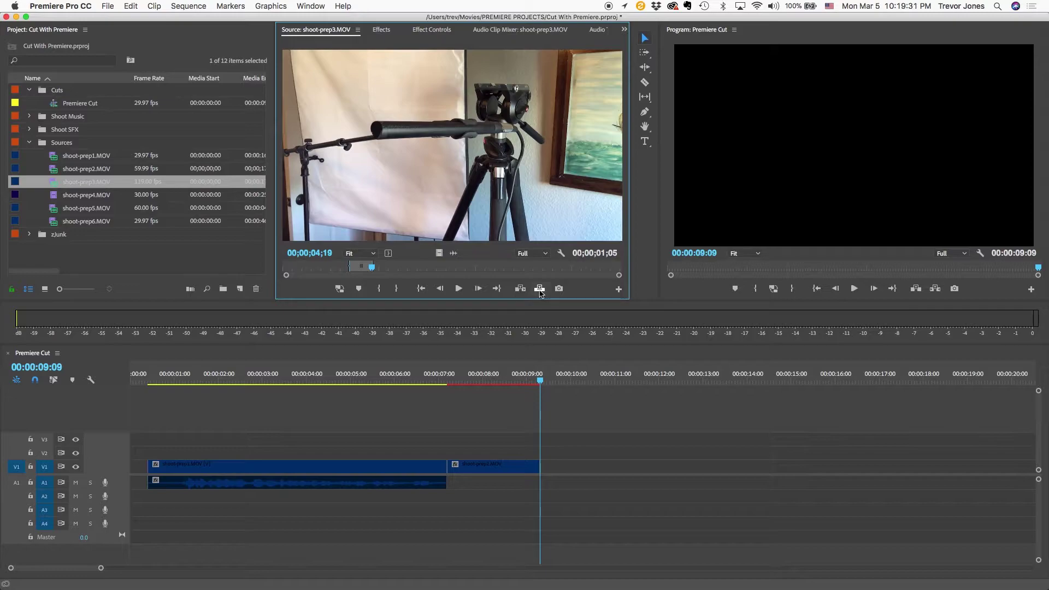
{"action": "left_click_drag", "start_coordinate": [425, 148], "coordinate": [921, 224]}
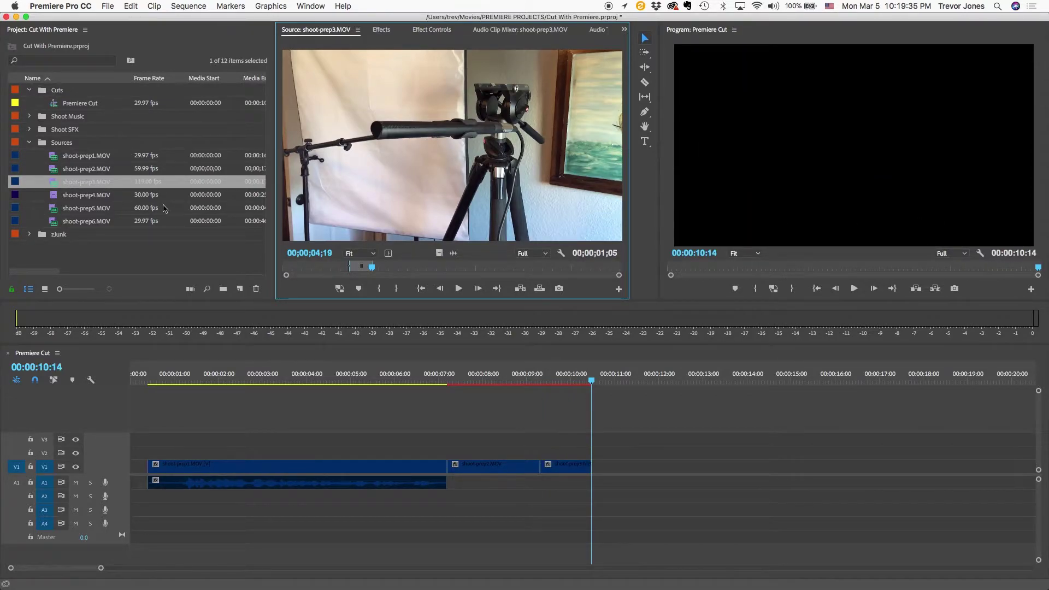
- Load shoot-prep4.MOV in the Source monitor and mark a 00:00:05:00 segment with its In point at 00:00:16:18
{"action": "left_click", "coordinate": [54, 198]}
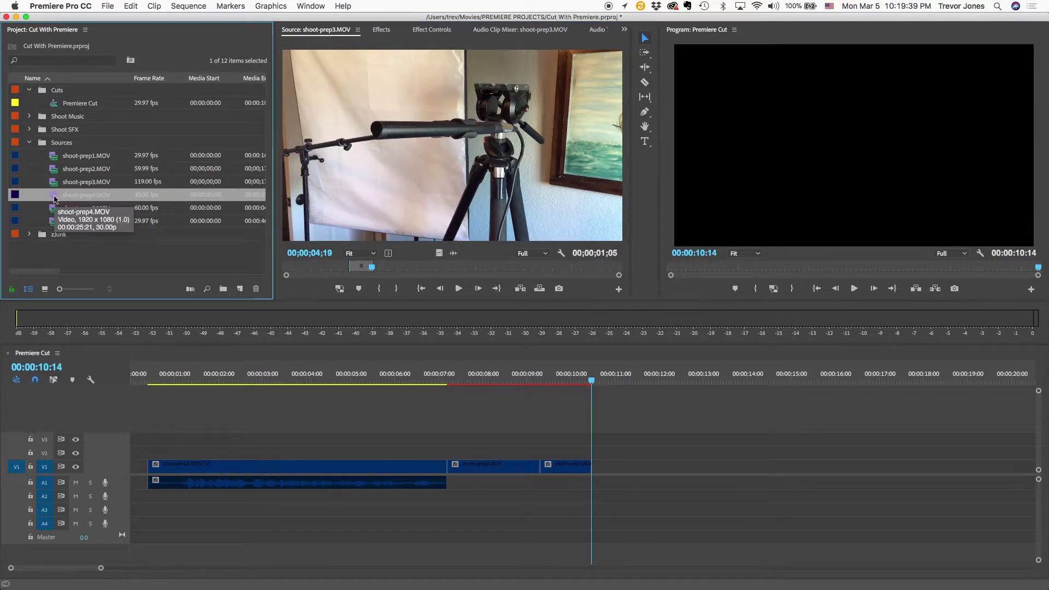
{"action": "double_click", "coordinate": [54, 197]}
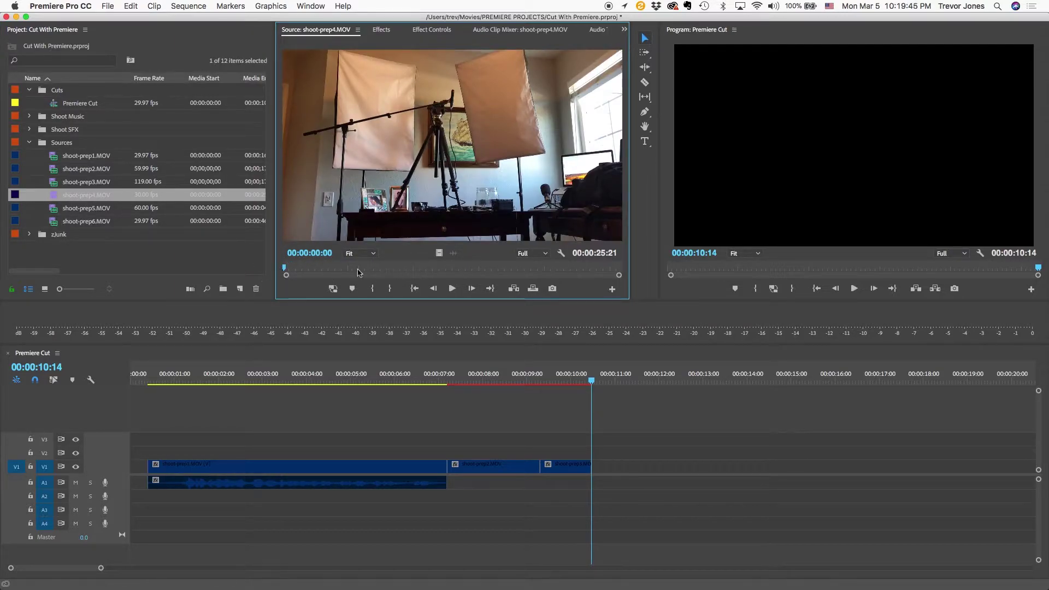
{"action": "left_click_drag", "start_coordinate": [293, 269], "coordinate": [500, 272]}
{"action": "key", "text": "o"}
{"action": "key", "text": "i"}
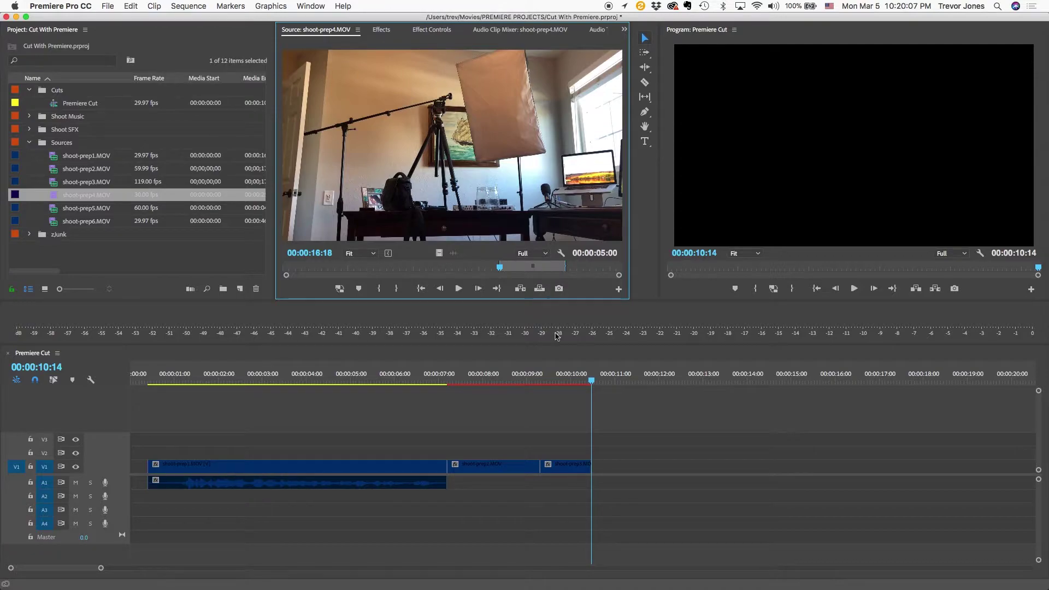
- Overwrite the marked shoot-prep4.MOV segment onto the end of V1, and delete that clip from the track
{"action": "left_click", "coordinate": [540, 290]}
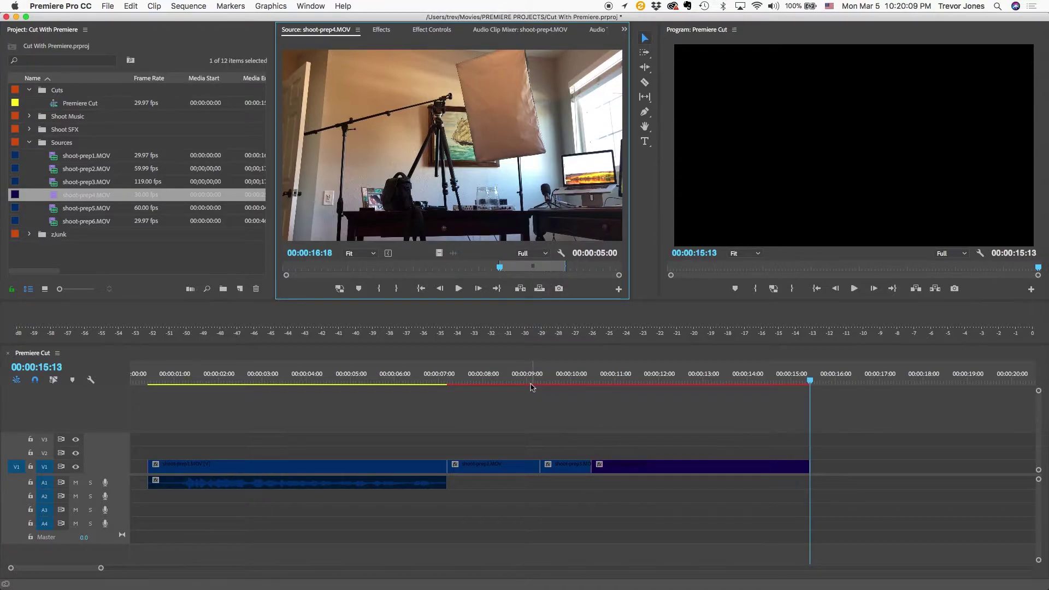
{"action": "left_click_drag", "start_coordinate": [253, 383], "coordinate": [570, 473]}
{"action": "left_click_drag", "start_coordinate": [874, 414], "coordinate": [586, 421]}
{"action": "key", "text": "super+z"}
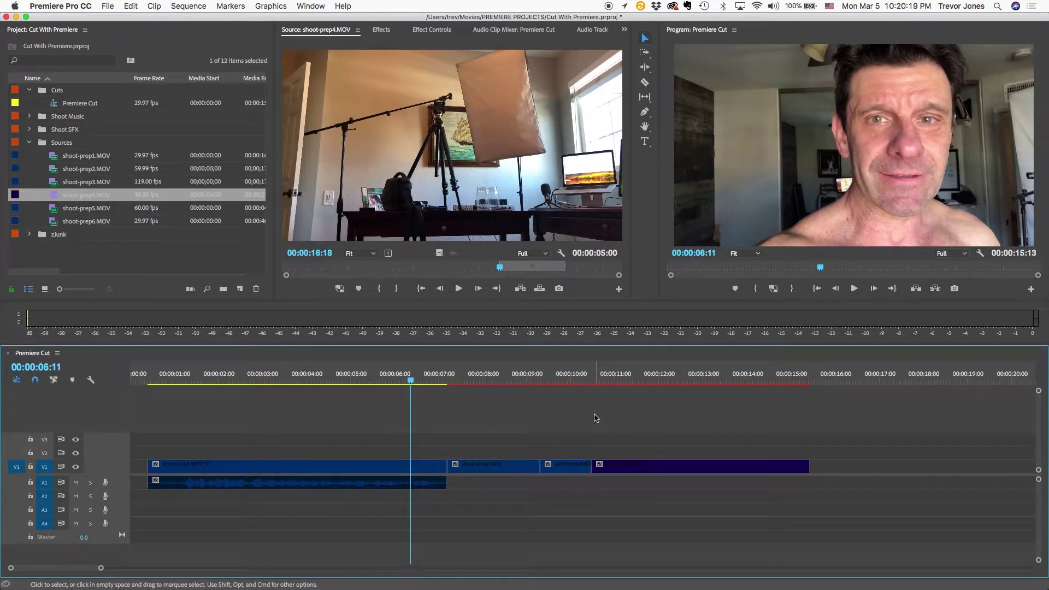
{"action": "left_click_drag", "start_coordinate": [607, 377], "coordinate": [428, 414]}
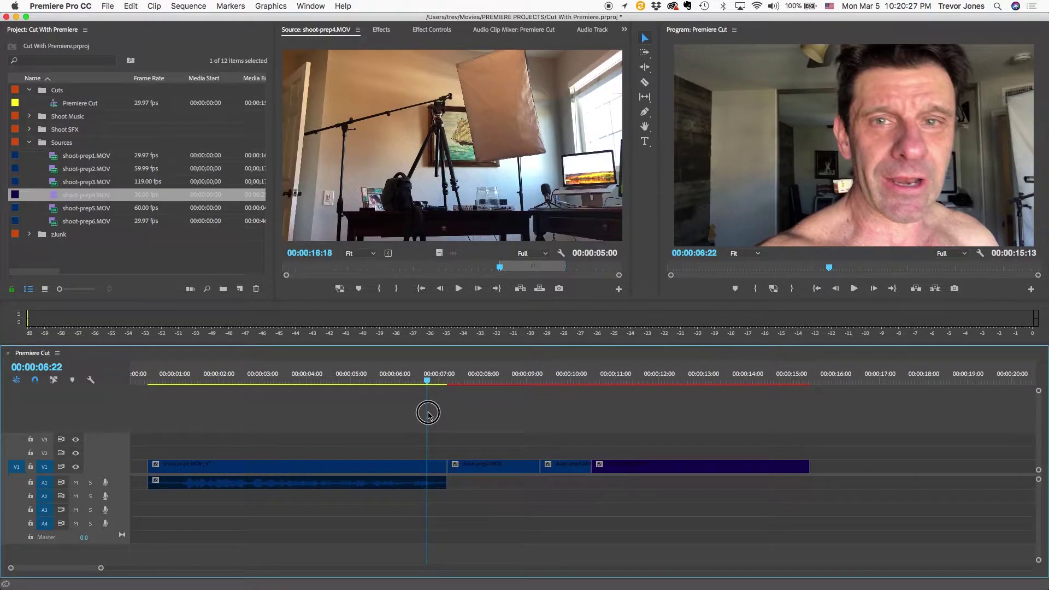
{"action": "left_click_drag", "start_coordinate": [653, 405], "coordinate": [705, 500]}
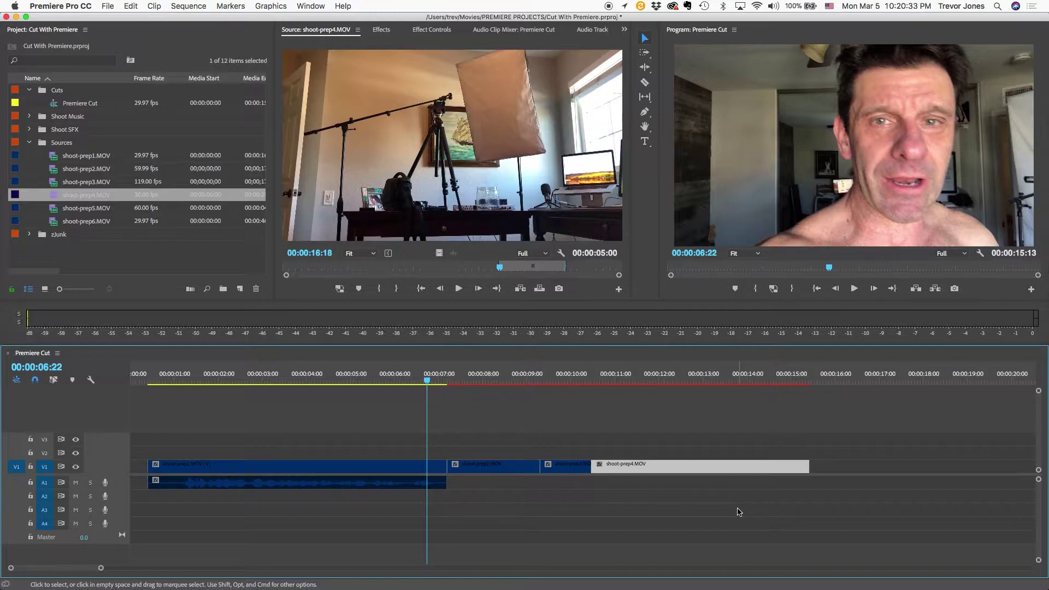
{"action": "key", "text": "Delete"}
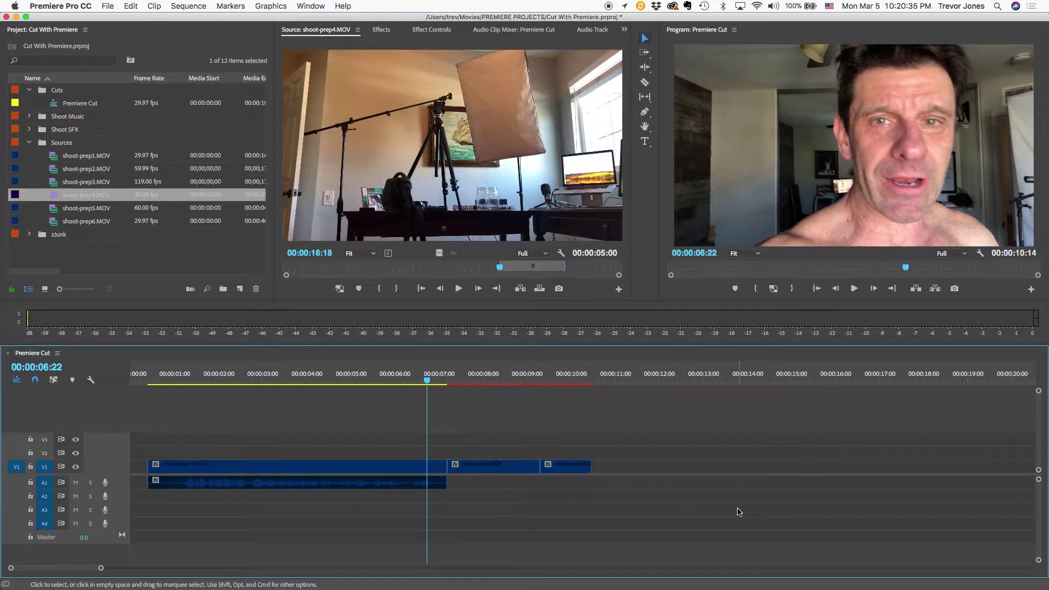
- Insert the marked shoot-prep4.MOV segment on V1 at the cut between shoot-prep1.MOV and shoot-prep2.MOV
{"action": "mouse_move", "coordinate": [495, 377]}
{"action": "left_mouse_down"}
{"action": "mouse_move", "coordinate": [405, 377]}
{"action": "mouse_move", "coordinate": [485, 382]}
{"action": "left_mouse_up"}
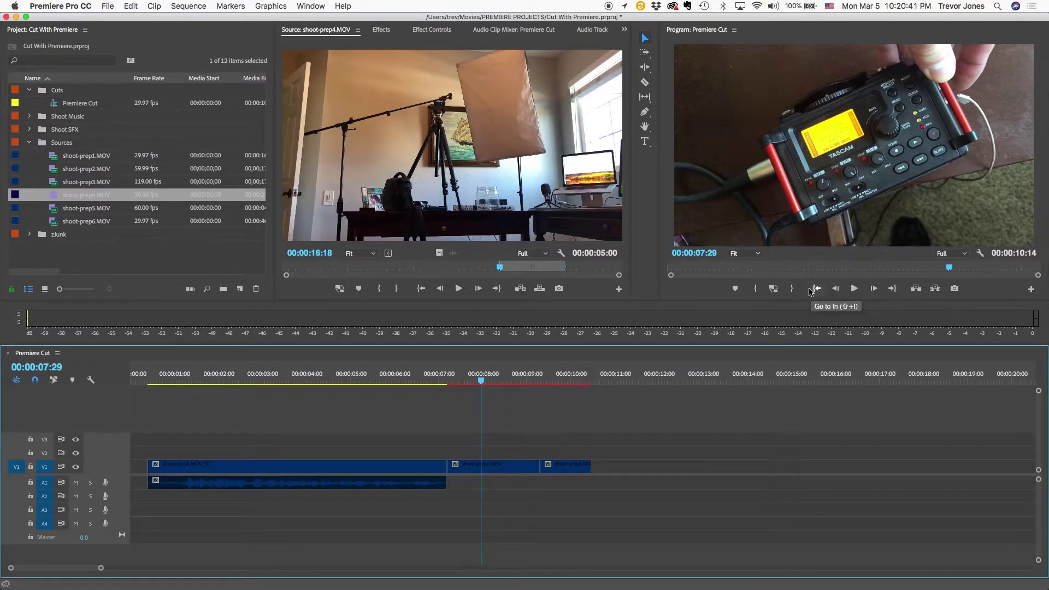
{"action": "key", "text": "Up"}
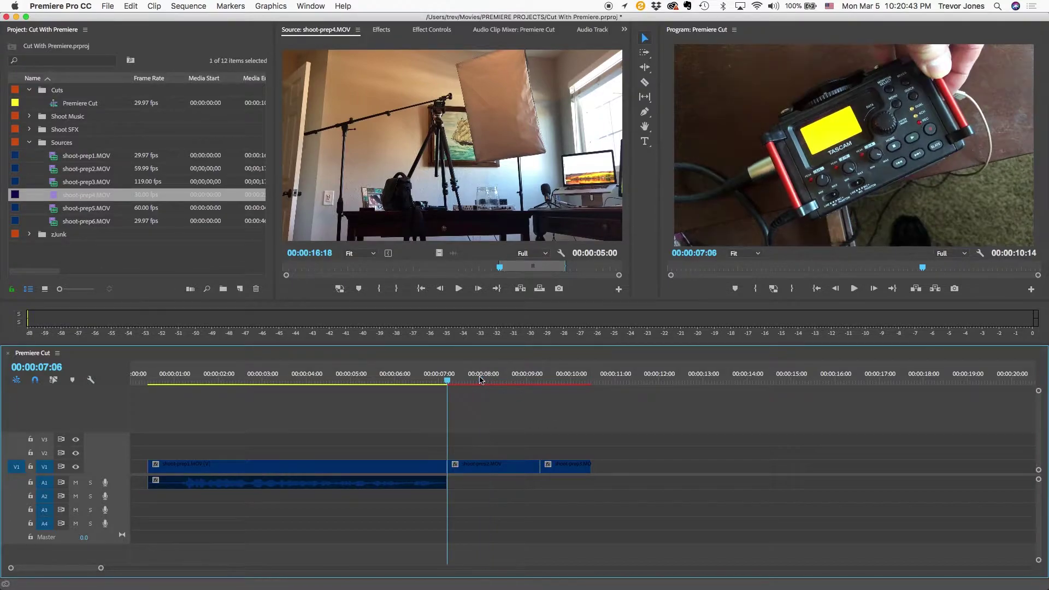
{"action": "key", "text": "Down"}
{"action": "key", "text": "Up"}
{"action": "key", "text": "Down"}
{"action": "key", "text": "Up"}
{"action": "key", "text": "Down"}
{"action": "key", "text": "Up"}
{"action": "key", "text": "Down"}
{"action": "key", "text": "Up"}
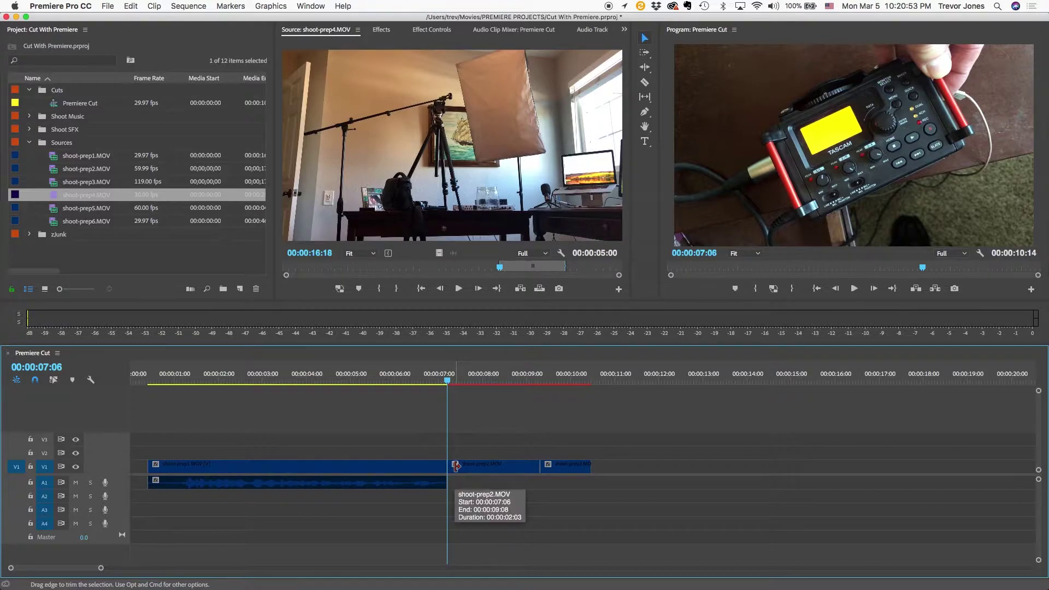
{"action": "key", "text": "comma"}
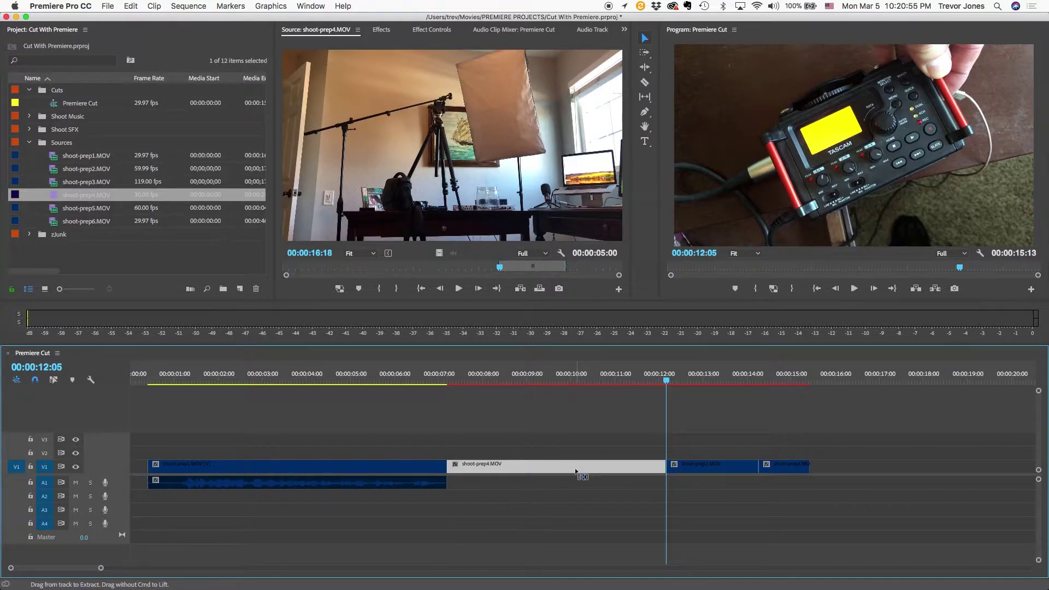
- Scrub through the edited Premiere Cut sequence and move the playhead to its end
{"action": "left_click_drag", "start_coordinate": [596, 374], "coordinate": [537, 374]}
{"action": "key", "text": "minus"}
{"action": "left_click_drag", "start_coordinate": [387, 368], "coordinate": [436, 381]}
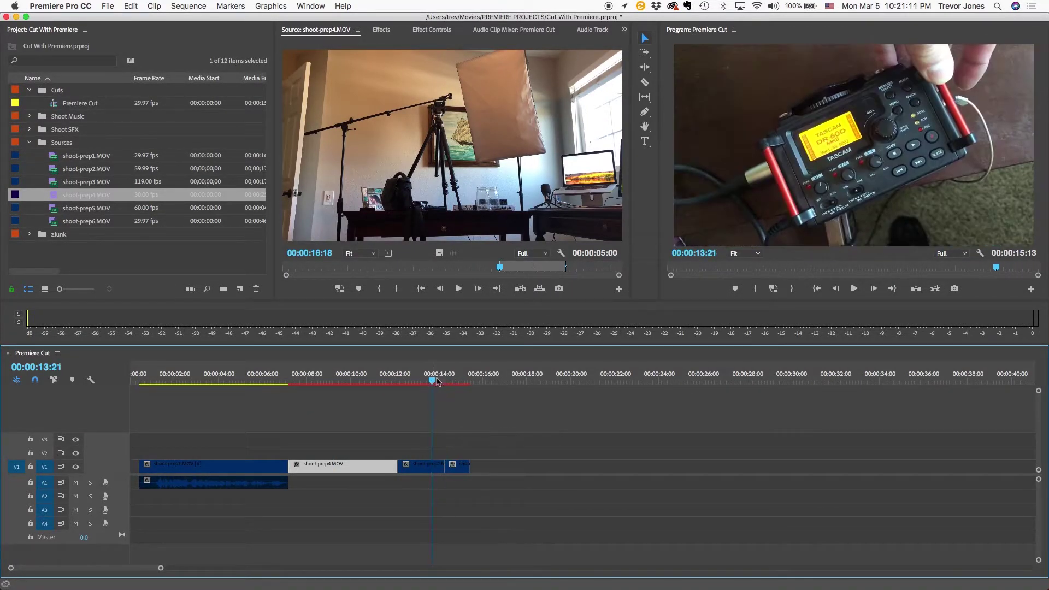
{"action": "key", "text": "Down"}
{"action": "key", "text": "Down"}
- Mark a short segment of shoot-prep5.MOV ending at about 00:00:01:12 and overwrite it onto V1 at the sequence end
{"action": "double_click", "coordinate": [53, 212]}
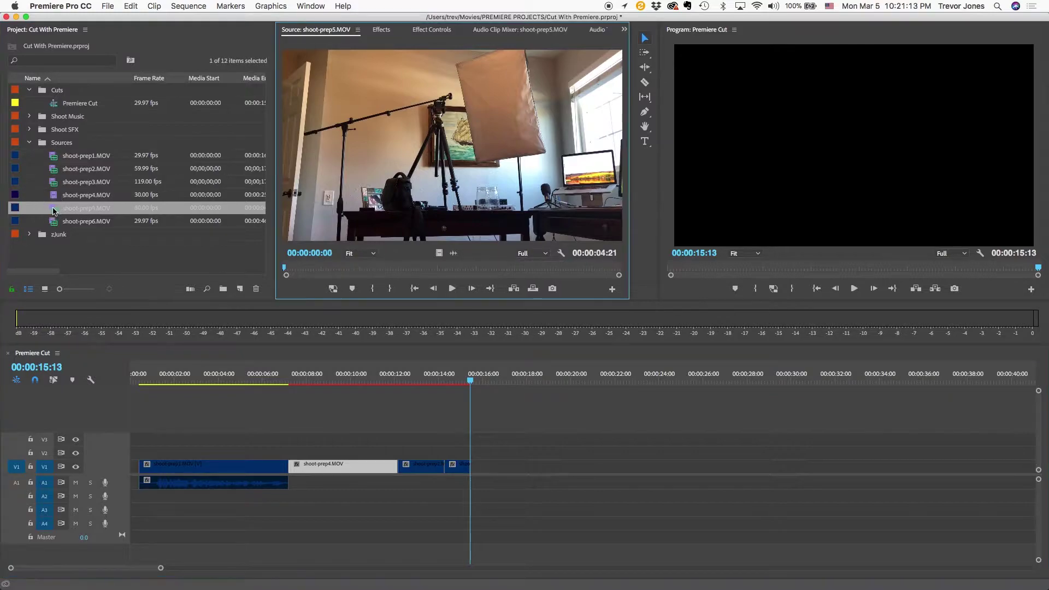
{"action": "mouse_move", "coordinate": [328, 268]}
{"action": "left_mouse_down"}
{"action": "mouse_move", "coordinate": [283, 266]}
{"action": "mouse_move", "coordinate": [327, 266]}
{"action": "left_mouse_up"}
{"action": "key", "text": "space"}
{"action": "left_click", "coordinate": [462, 288]}
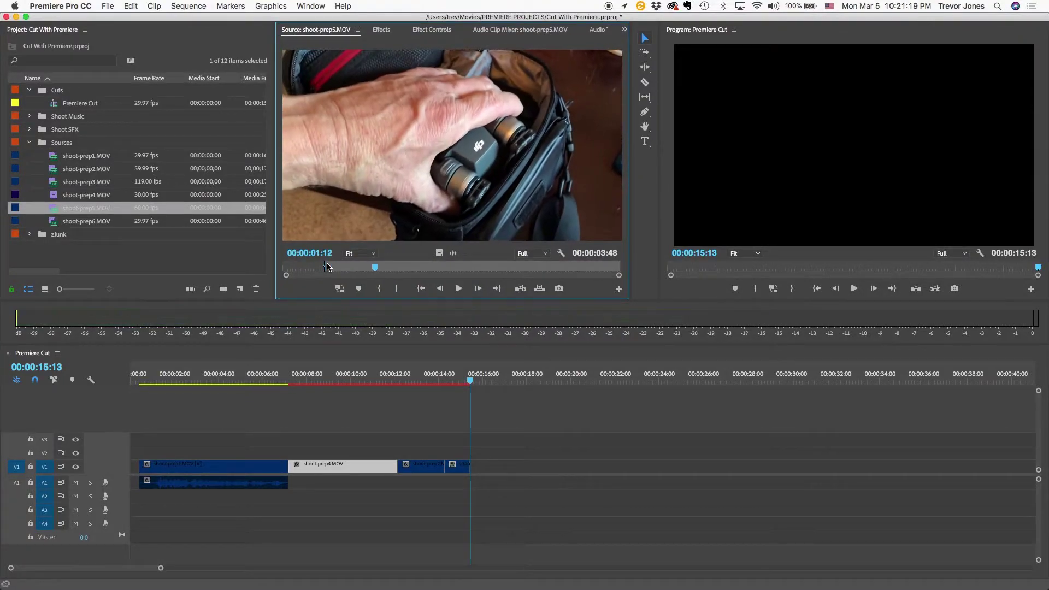
{"action": "key", "text": "o"}
{"action": "left_click", "coordinate": [540, 289]}
- Mark a second shoot-prep5.MOV segment, 00:00:00:31 long with its Out point at 00:00:03:17, and overwrite it onto V1 at the playhead
{"action": "left_click_drag", "start_coordinate": [377, 267], "coordinate": [499, 274]}
{"action": "key", "text": "i"}
{"action": "key", "text": "space"}
{"action": "key", "text": "o"}
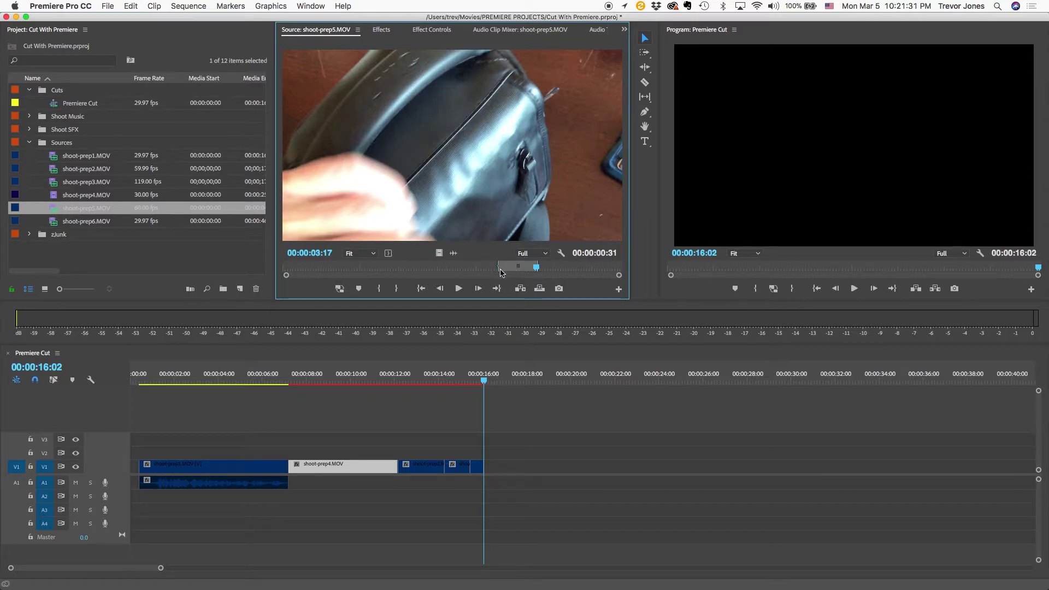
{"action": "left_click", "coordinate": [539, 289]}
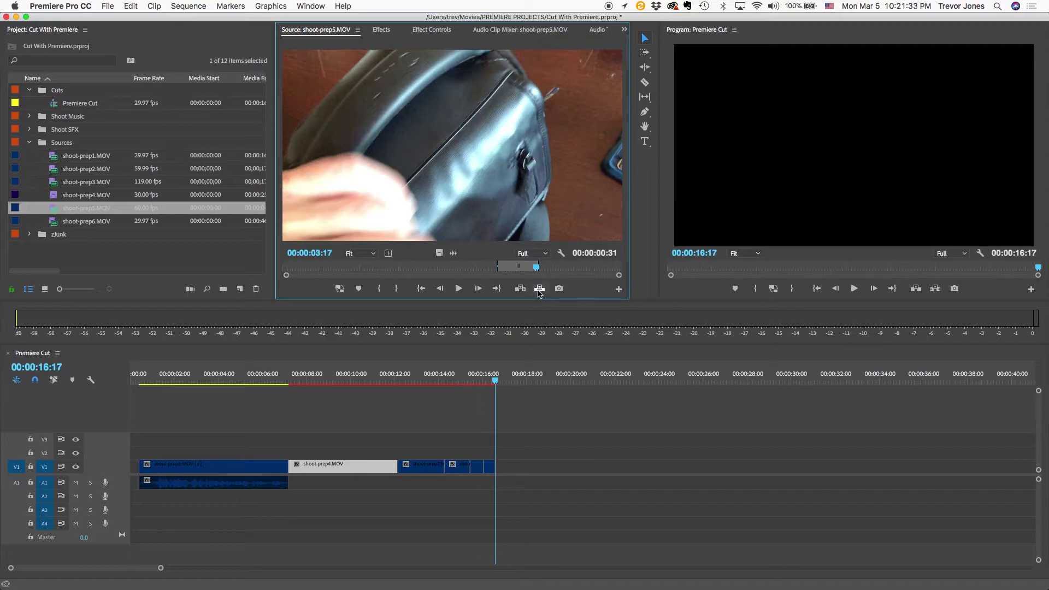
- Mark shoot-prep6.MOV from 00:00:10:26 to 00:00:12:01 and overwrite the segment onto V1 at the sequence end
{"action": "double_click", "coordinate": [54, 221]}
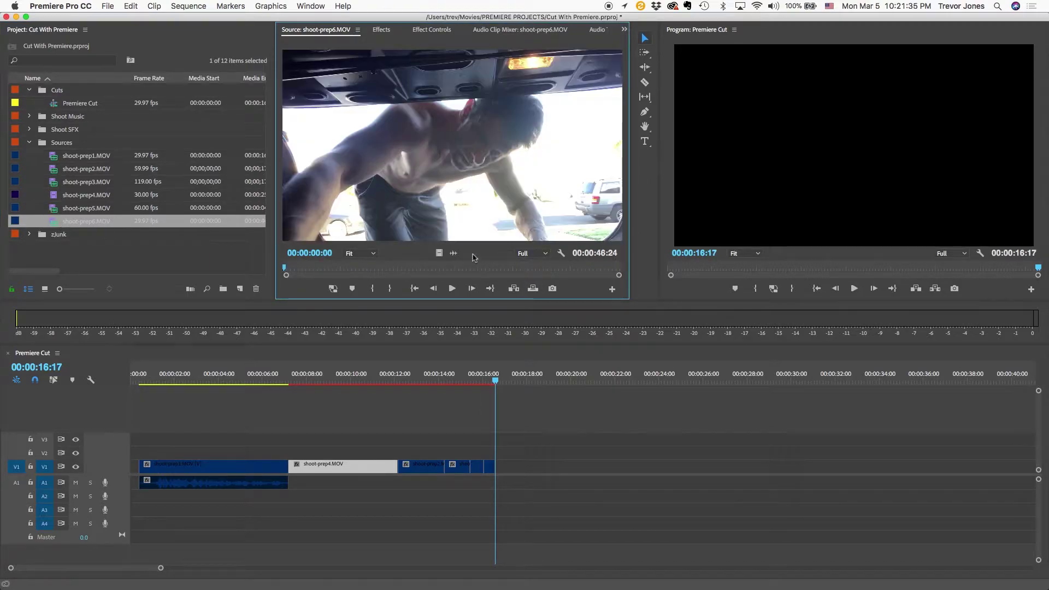
{"action": "left_click_drag", "start_coordinate": [285, 268], "coordinate": [337, 268]}
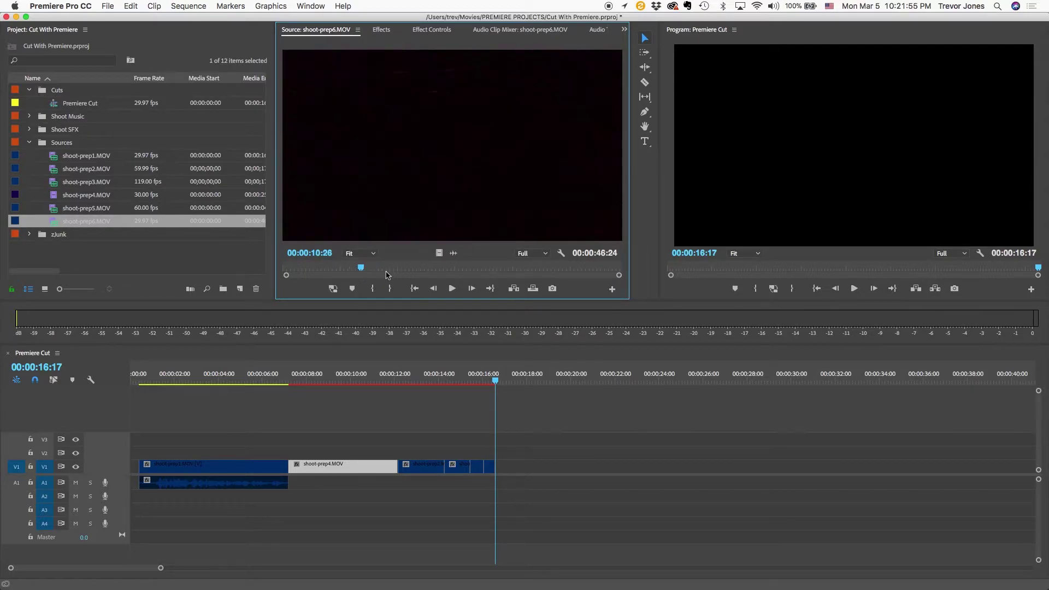
{"action": "key", "text": "space"}
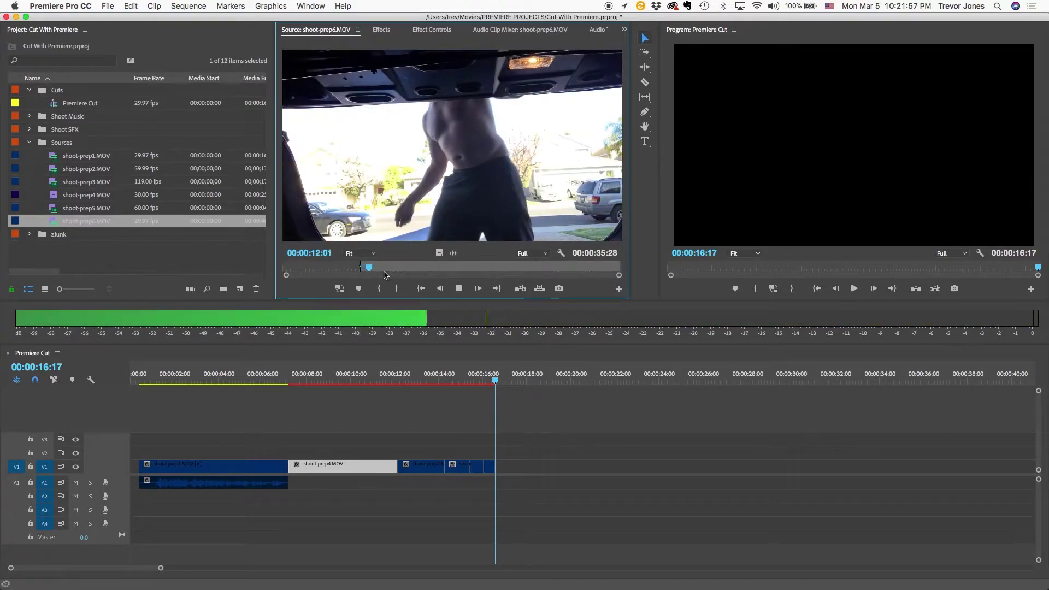
{"action": "key", "text": "o"}
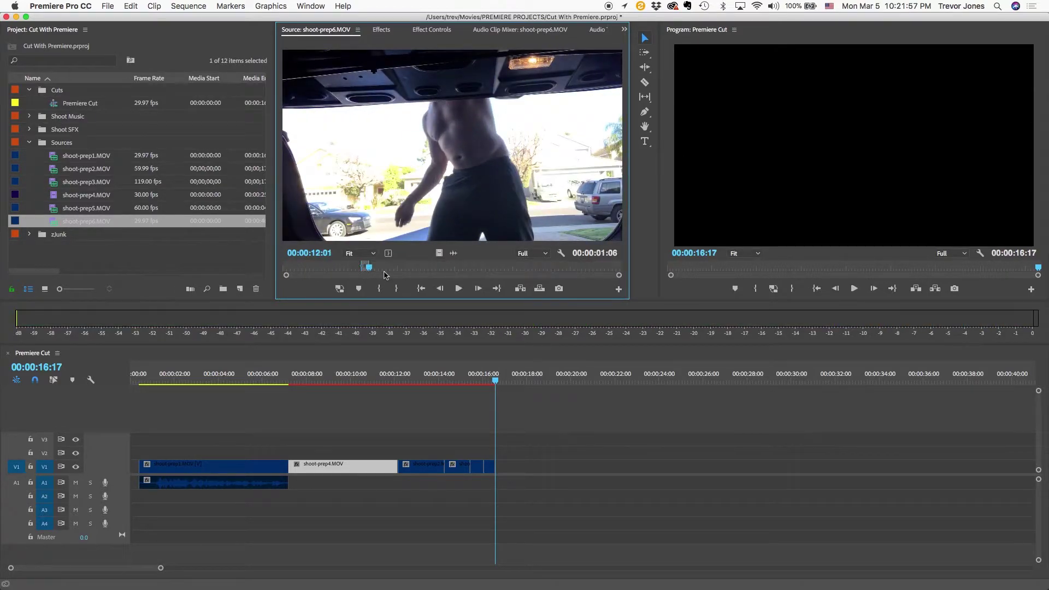
{"action": "left_click", "coordinate": [540, 289]}
- Mark a second shoot-prep6.MOV segment, 00:00:01:14 long and starting just before 00:00:14:00, and overwrite it onto V1 at the playhead
{"action": "mouse_move", "coordinate": [375, 269]}
{"action": "left_mouse_down"}
{"action": "mouse_move", "coordinate": [395, 269]}
{"action": "mouse_move", "coordinate": [385, 271]}
{"action": "left_mouse_up"}
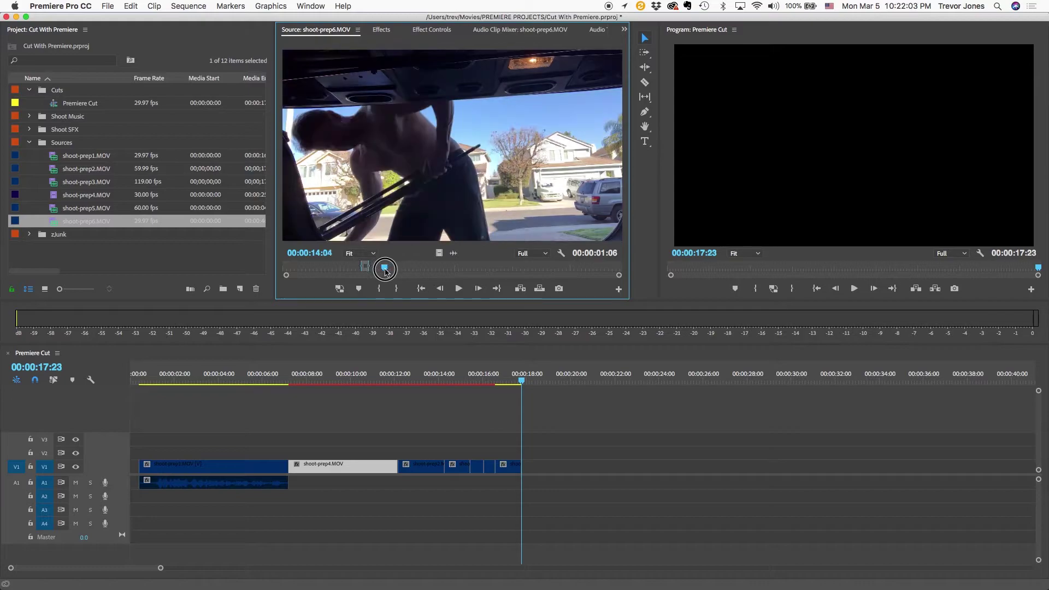
{"action": "key", "text": "i"}
{"action": "key", "text": "space"}
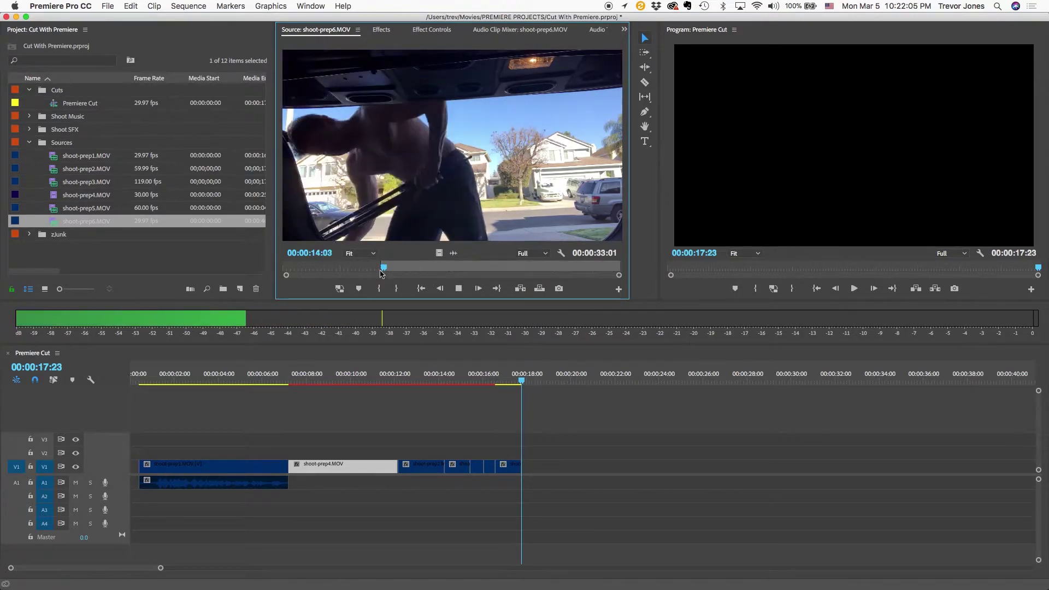
{"action": "key", "text": "space"}
{"action": "key", "text": "o"}
{"action": "left_click", "coordinate": [540, 289]}
- Play further through shoot-prep6.MOV and mark an In point at 00:00:18:19
{"action": "key", "text": "space"}
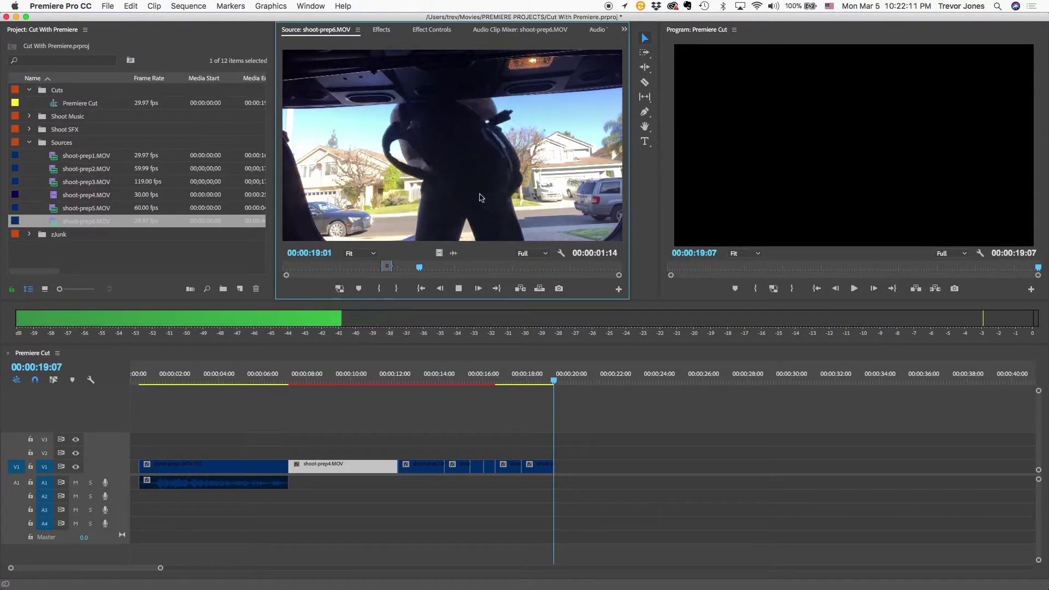
{"action": "key", "text": "space"}
{"action": "key", "text": "i"}
{"action": "key", "text": "space"}
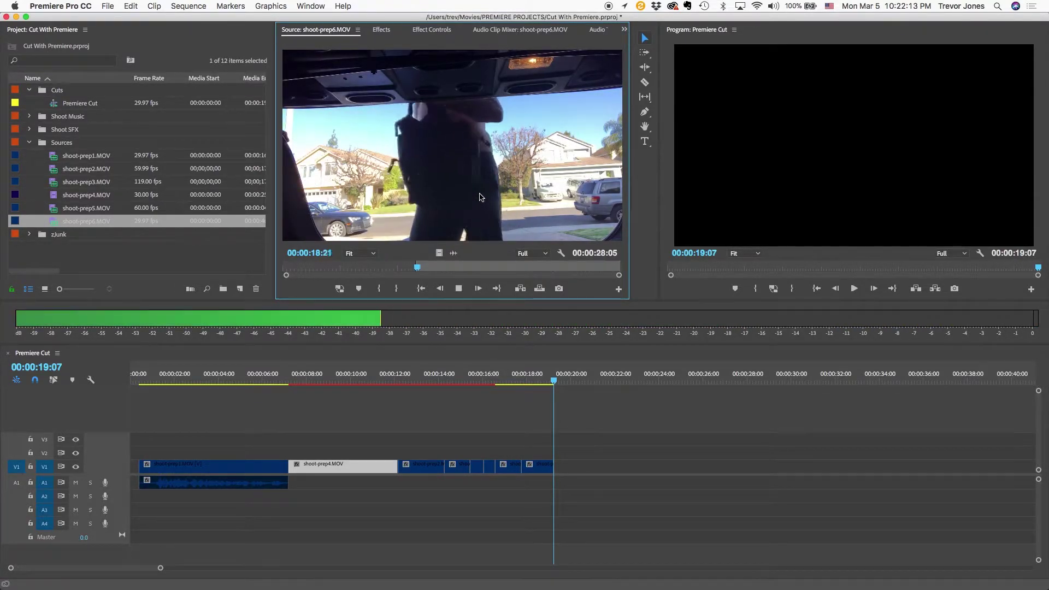
{"action": "key", "text": "space"}
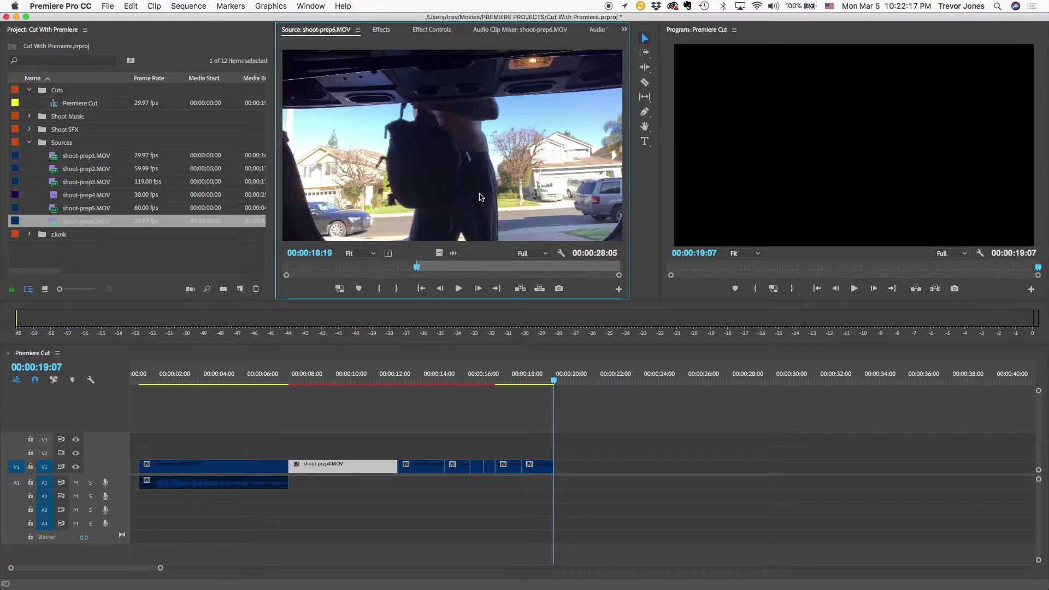
- Mark the Out point of shoot-prep6.MOV at 00:00:19:20 and overwrite the segment onto V1 at the sequence end
{"action": "key", "text": "space"}
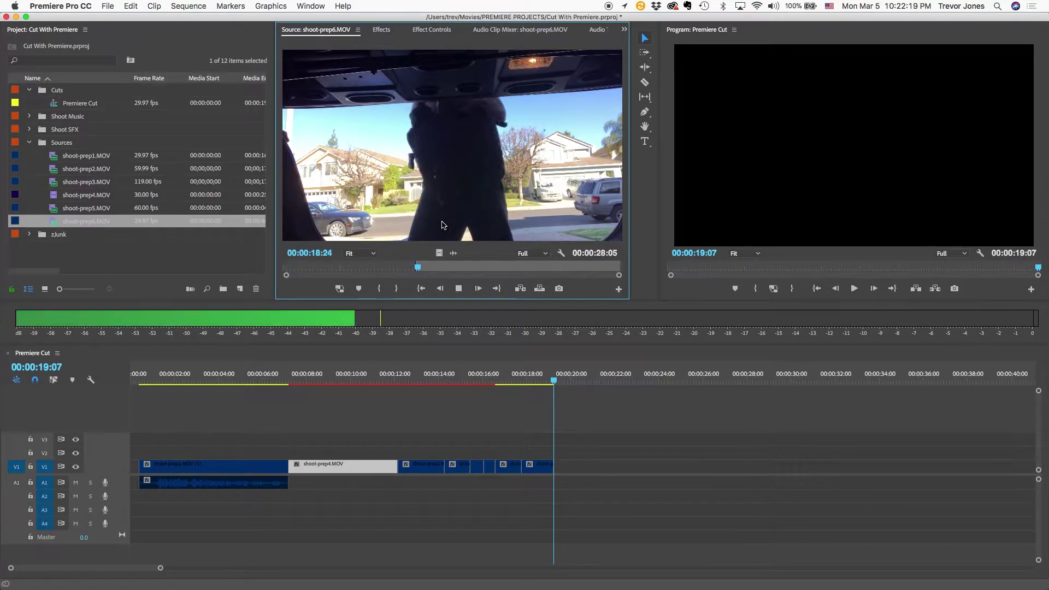
{"action": "key", "text": "space"}
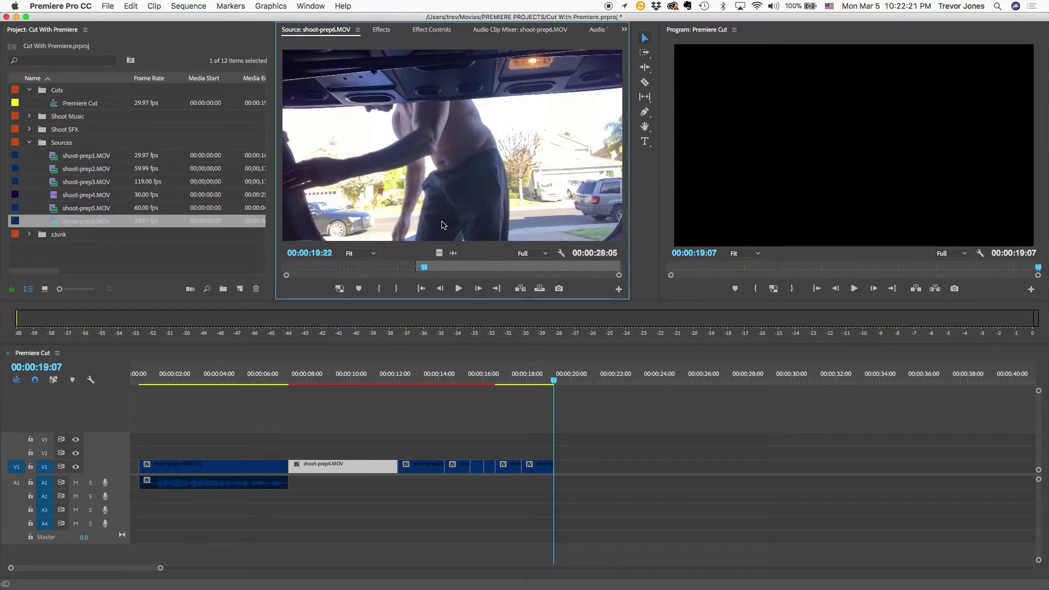
{"action": "key", "text": "j"}
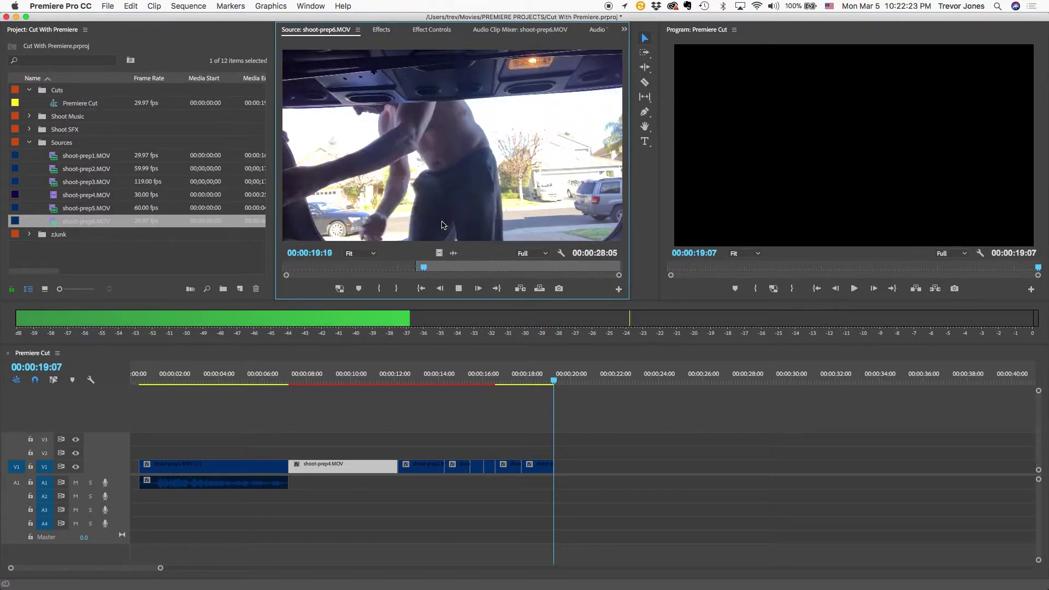
{"action": "key", "text": "space"}
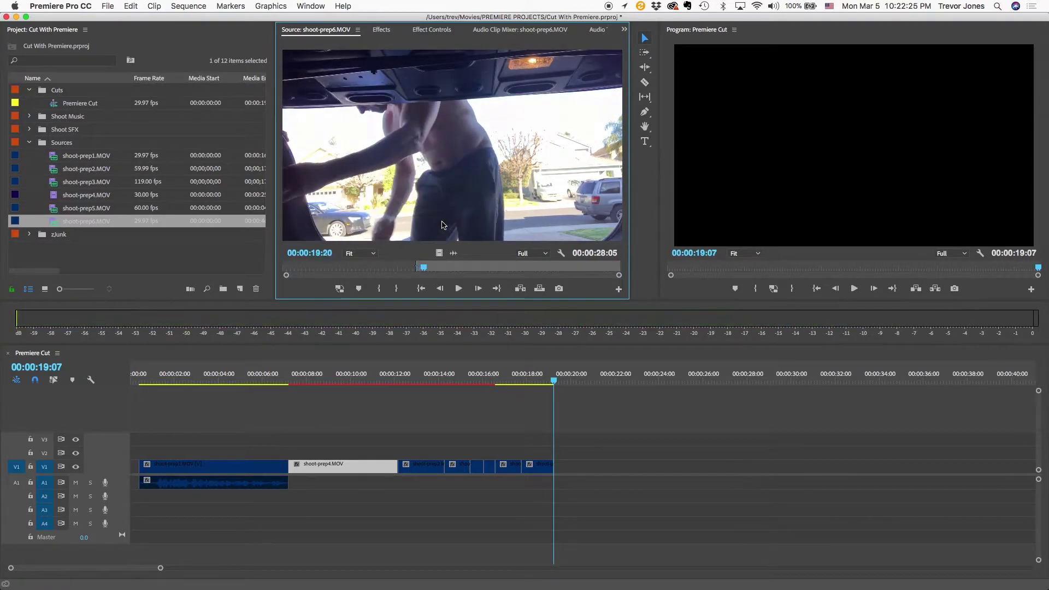
{"action": "key", "text": "o"}
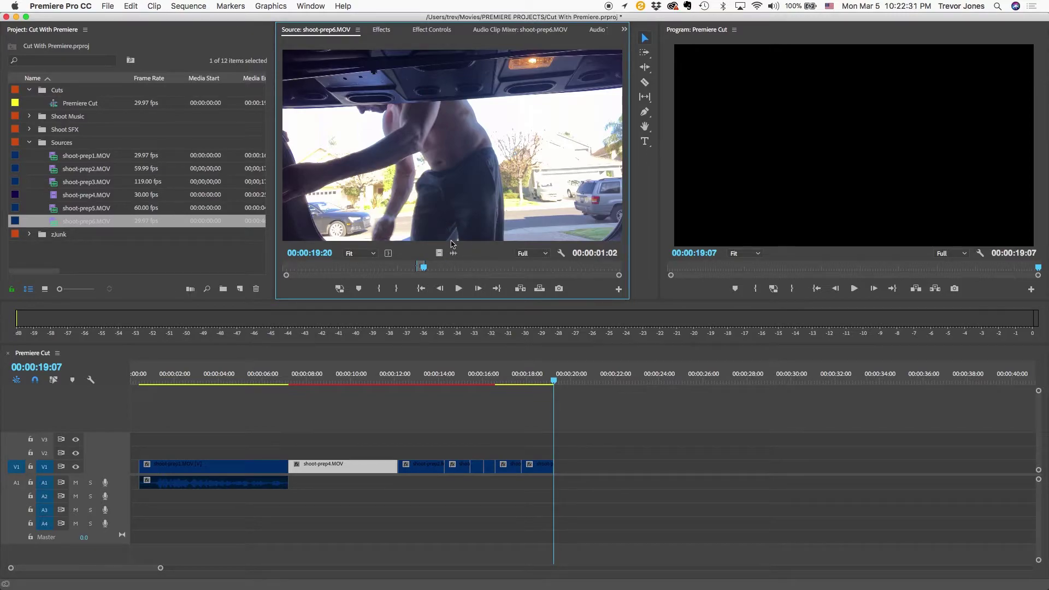
{"action": "key", "text": "space"}
{"action": "key", "text": "space"}
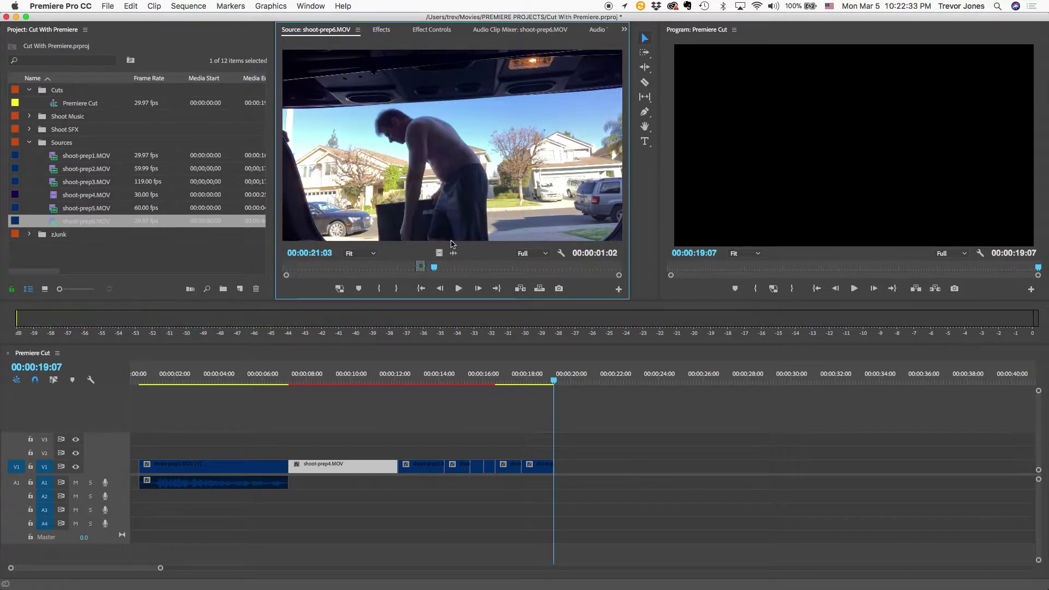
{"action": "left_click", "coordinate": [539, 289]}
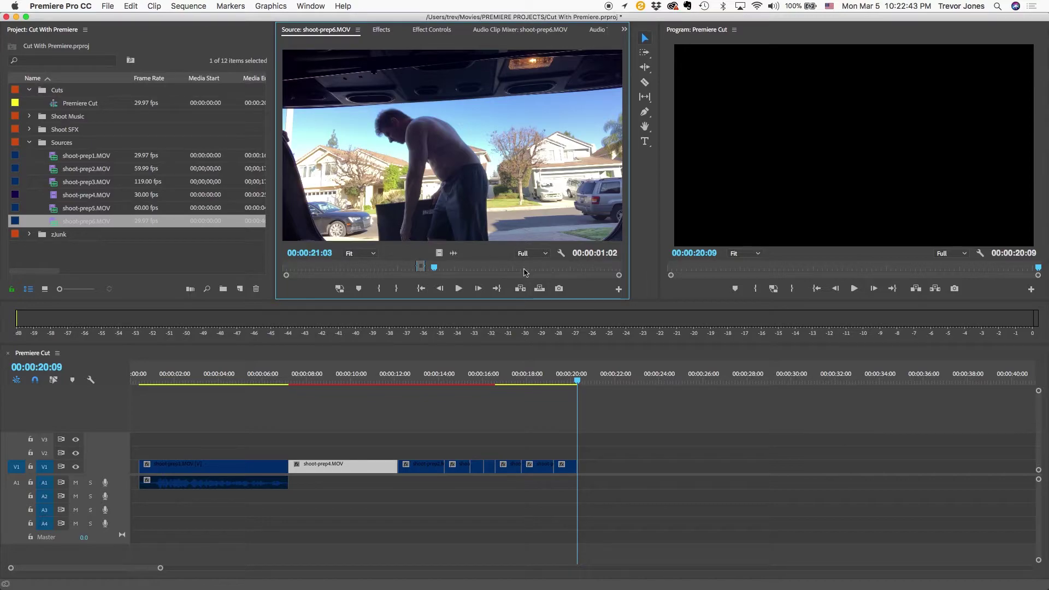
- Mark shoot-prep6.MOV from about 00:00:23:19 to 00:00:24:29 and overwrite that segment onto V1 at the playhead
{"action": "left_click_drag", "start_coordinate": [442, 270], "coordinate": [453, 271]}
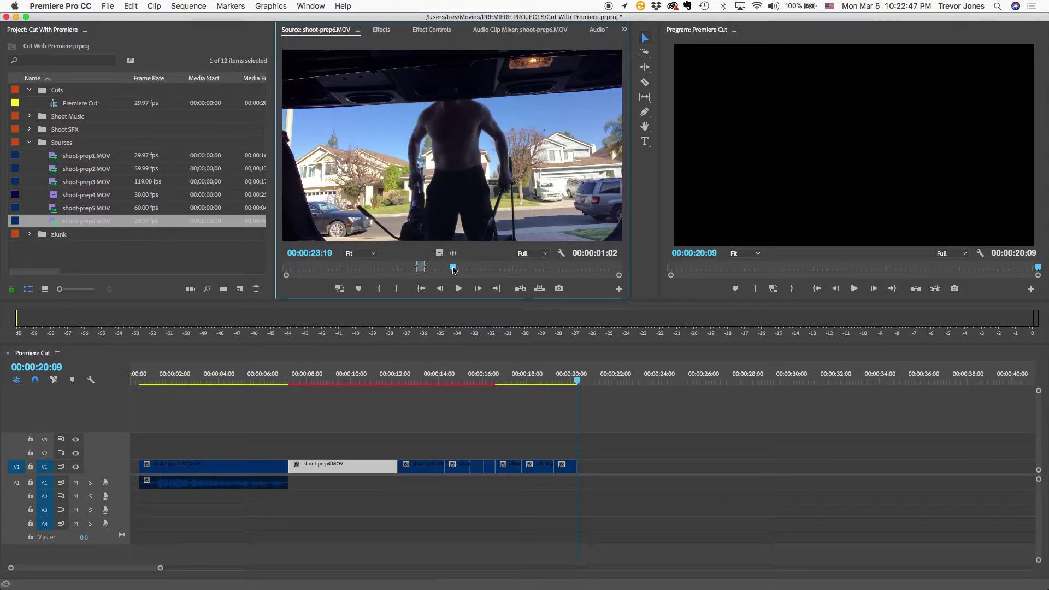
{"action": "key", "text": "i"}
{"action": "key", "text": "space"}
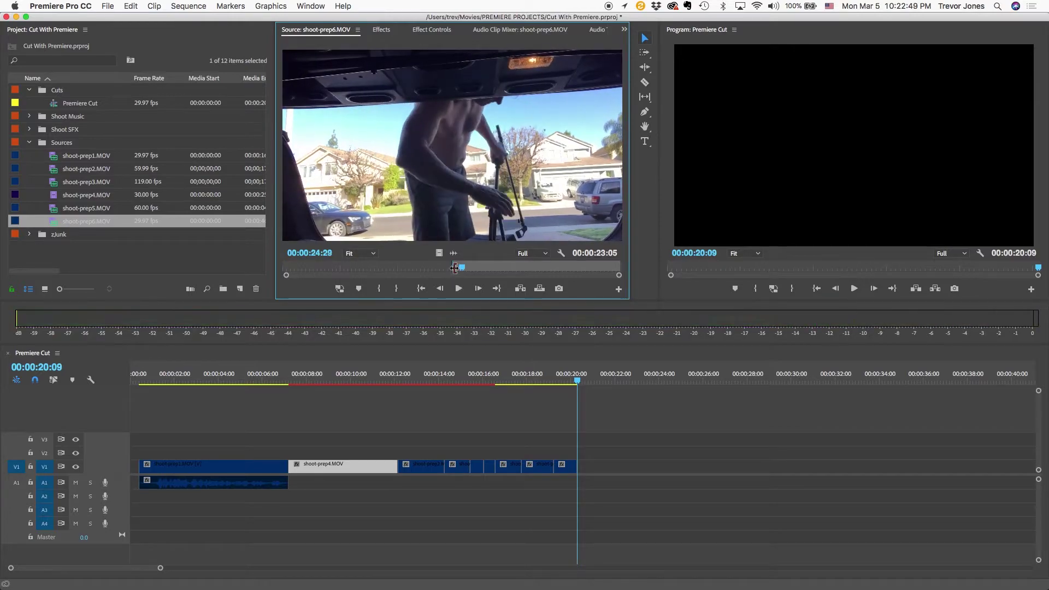
{"action": "key", "text": "o"}
{"action": "left_click", "coordinate": [539, 288]}
{"action": "key", "text": "space"}
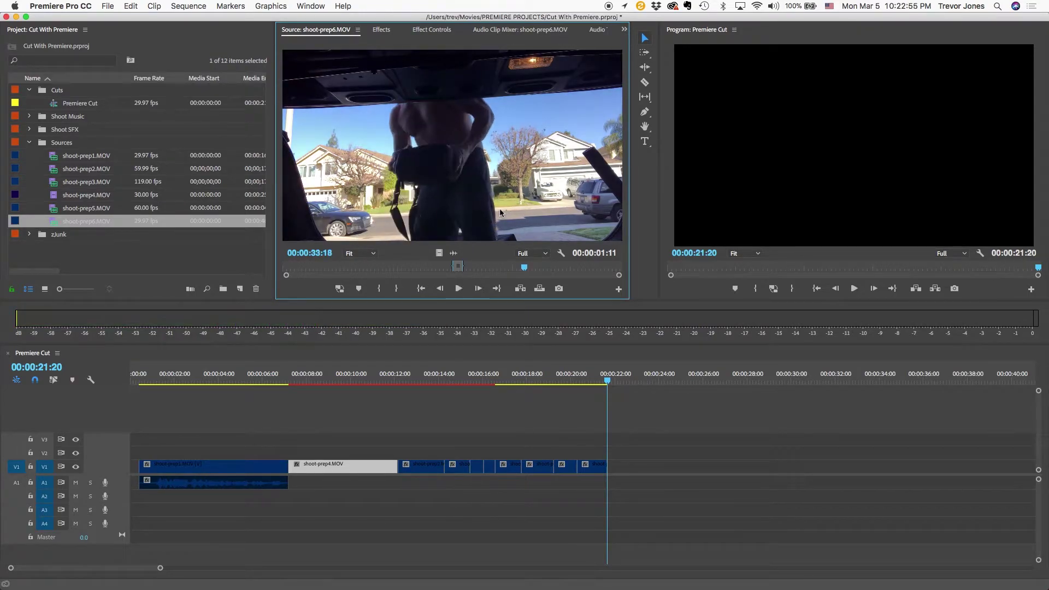
{"action": "key", "text": "i"}
{"action": "key", "text": "o"}
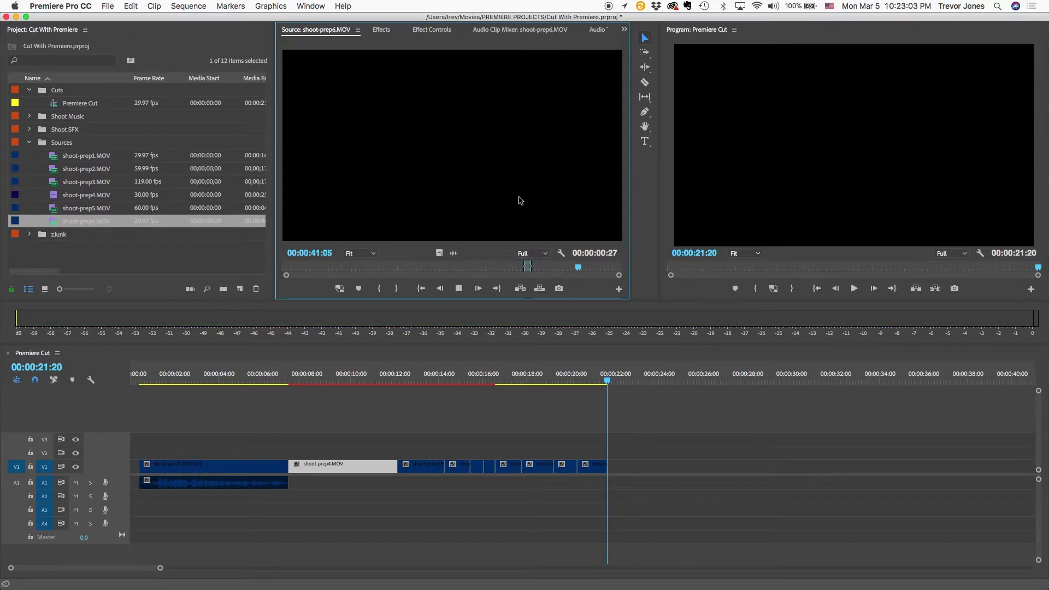
- Mark the closing-trunk moment of shoot-prep6.MOV, 00:00:00:21 long and ending at 00:00:40:29, and overwrite it onto V1 at the sequence end
{"action": "key", "text": "j"}
{"action": "key", "text": "k"}
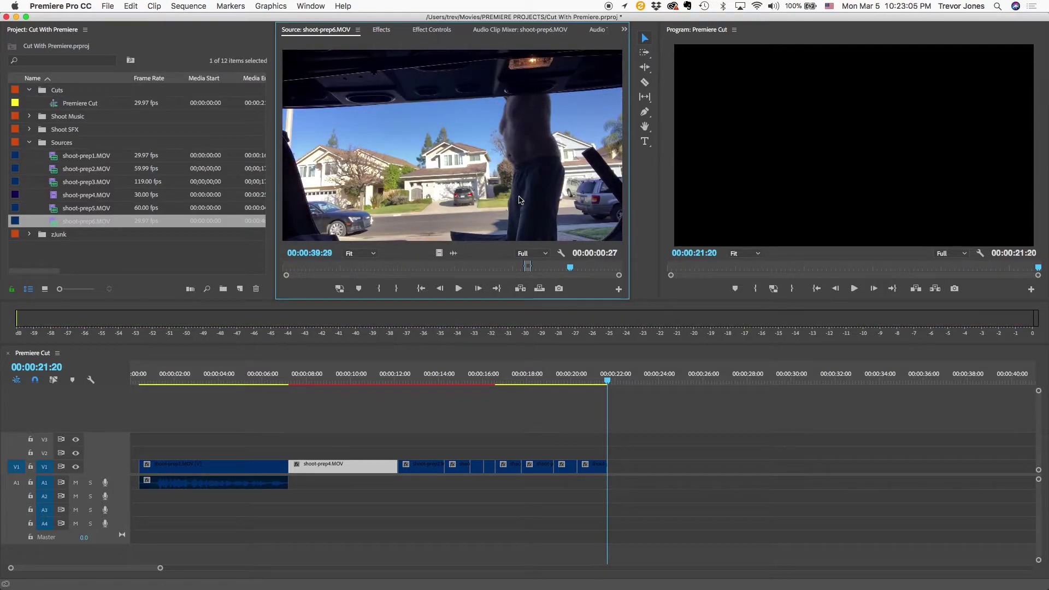
{"action": "key", "text": "l"}
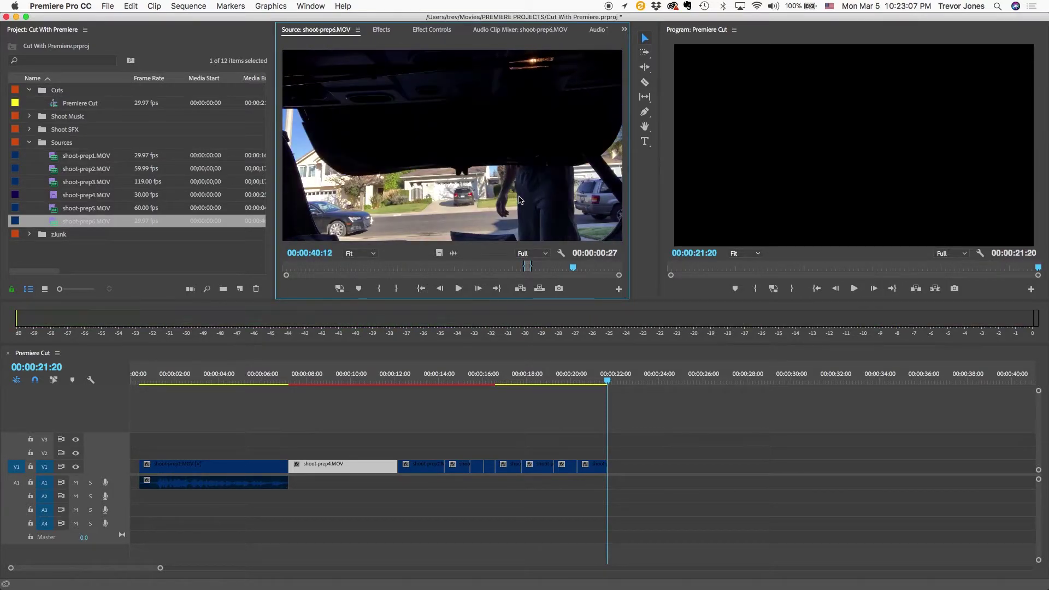
{"action": "key", "text": "l"}
{"action": "key", "text": "k"}
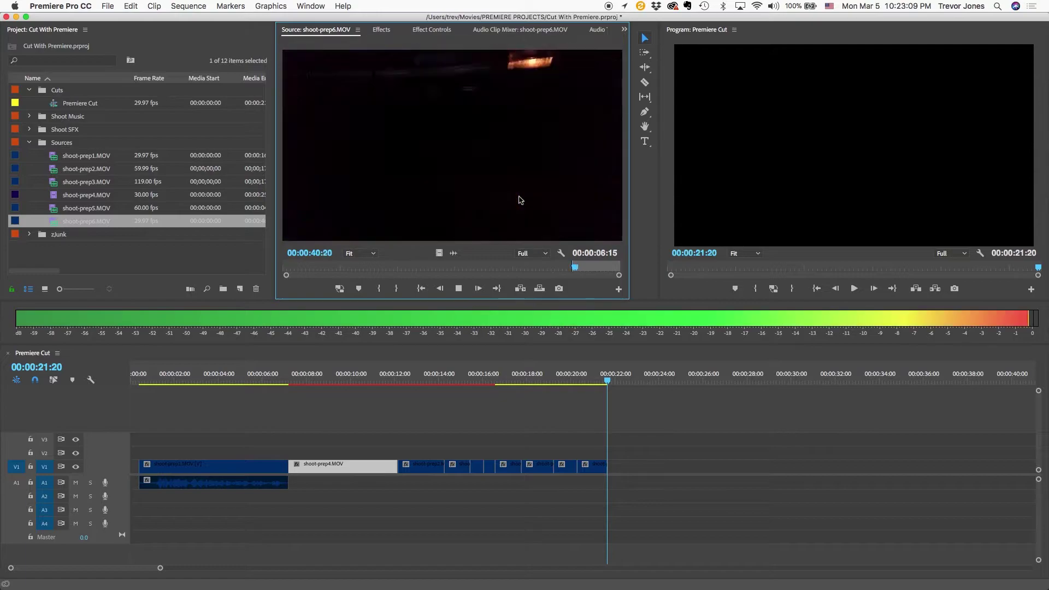
{"action": "left_click", "coordinate": [539, 289]}
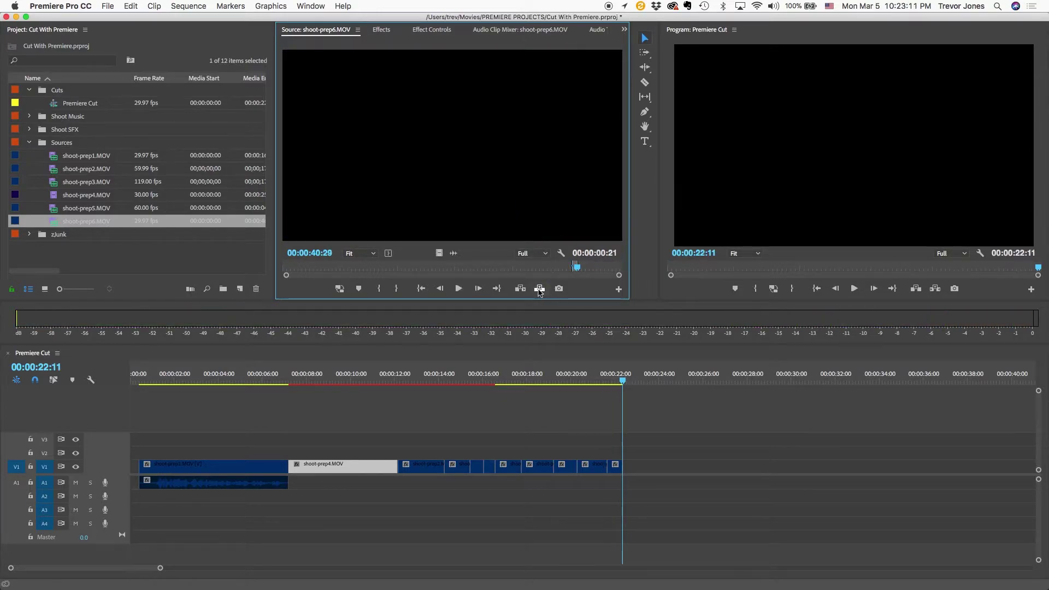
- Collapse the Sources bin, open the Flashing Lights track from Shoot Music in the Source monitor, and widen the monitor
{"action": "left_click_drag", "start_coordinate": [159, 378], "coordinate": [237, 391]}
{"action": "left_click", "coordinate": [30, 143]}
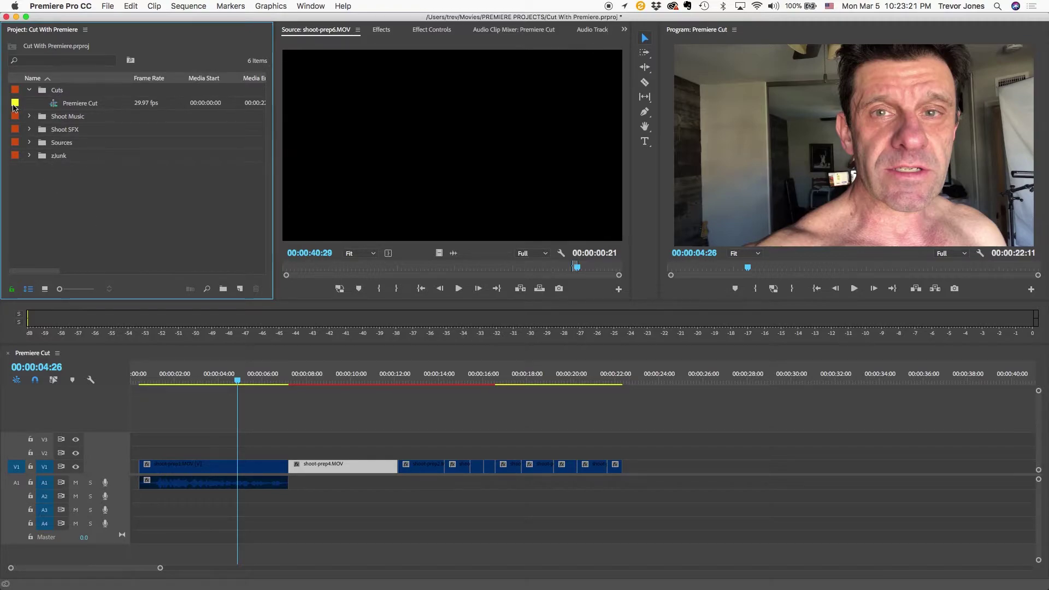
{"action": "left_click", "coordinate": [29, 117]}
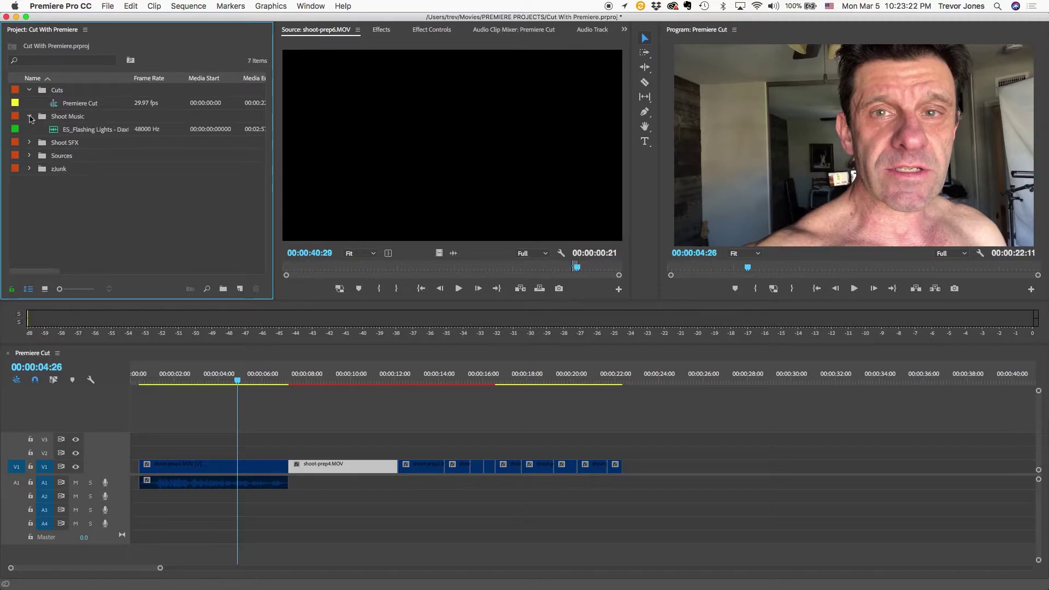
{"action": "double_click", "coordinate": [55, 131]}
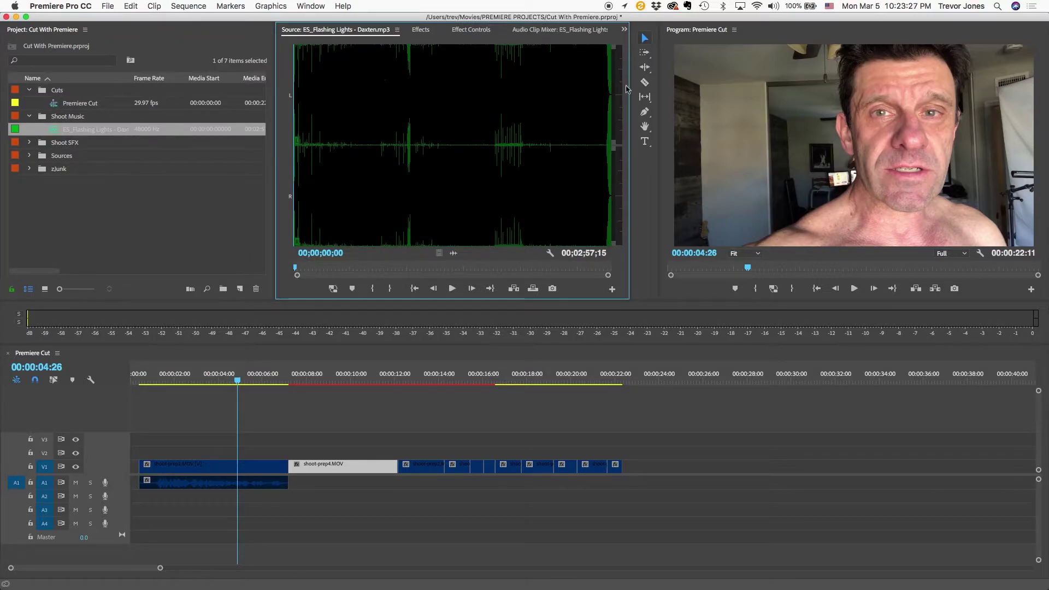
{"action": "left_click_drag", "start_coordinate": [630, 111], "coordinate": [775, 112]}
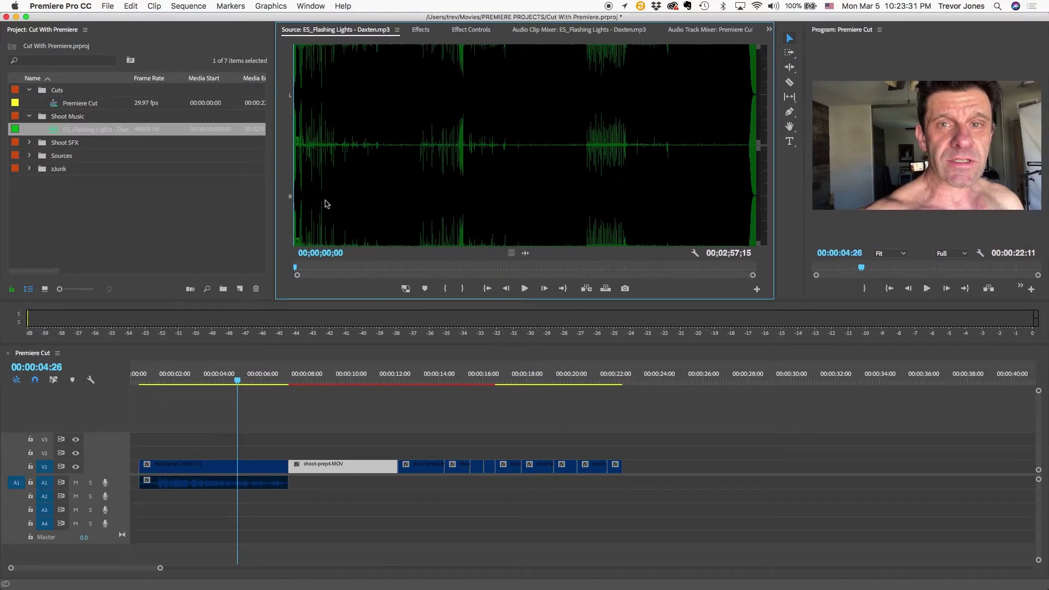
- Examine the beginning of the Flashing Lights waveform up close to locate where the sound starts
{"action": "left_click", "coordinate": [308, 210]}
{"action": "left_click_drag", "start_coordinate": [307, 210], "coordinate": [301, 211]}
{"action": "key", "text": "equal"}
{"action": "key", "text": "equal"}
{"action": "key", "text": "equal"}
{"action": "key", "text": "equal"}
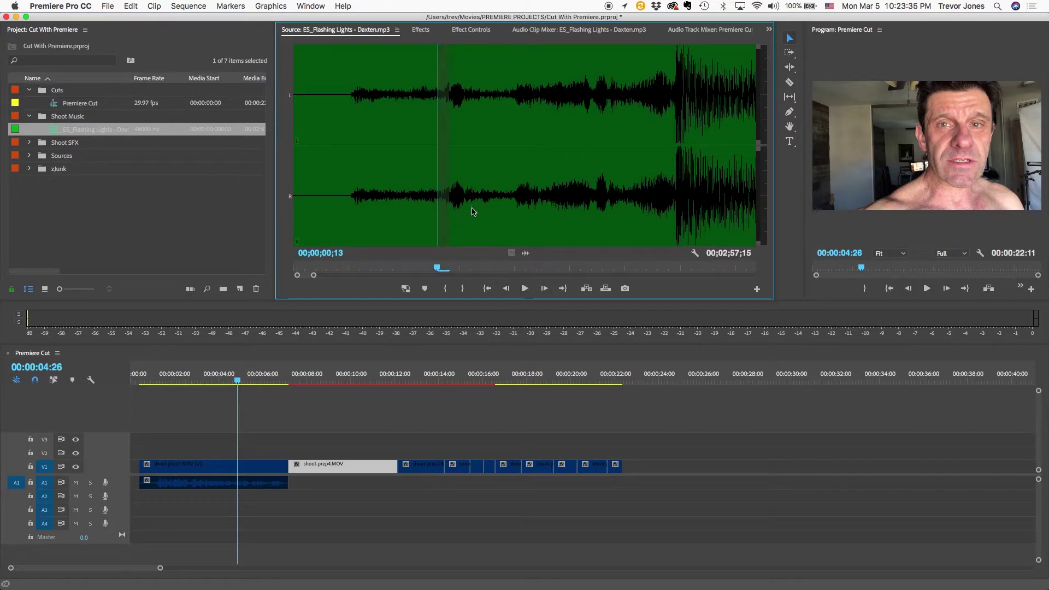
{"action": "left_click_drag", "start_coordinate": [434, 210], "coordinate": [337, 214]}
{"action": "left_click_drag", "start_coordinate": [315, 276], "coordinate": [365, 273]}
{"action": "key", "text": "="}
{"action": "key", "text": "="}
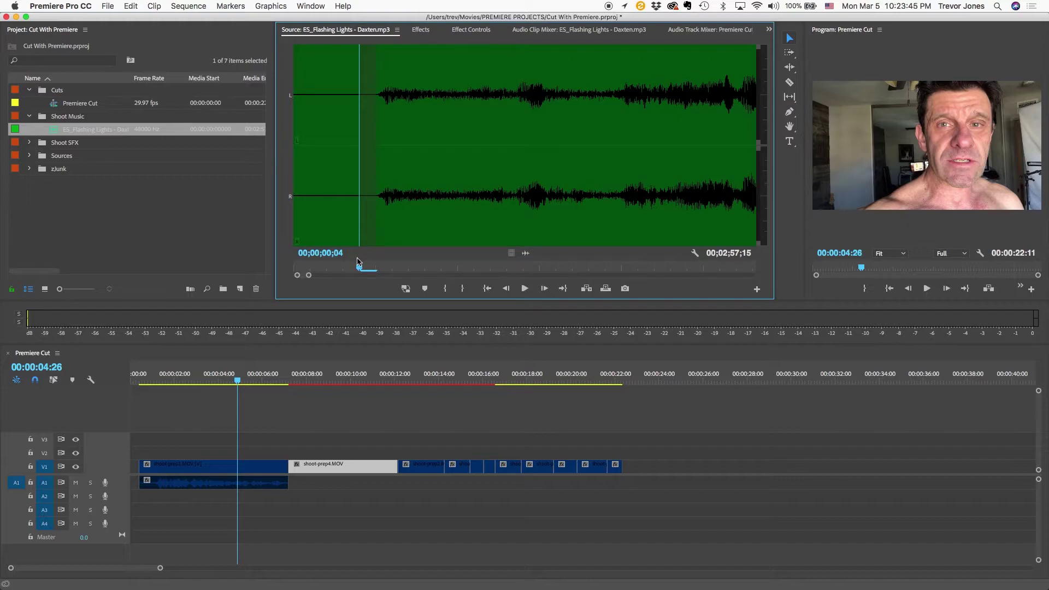
- Compare a wider view of the music's opening beats with the close-up of its silent start
{"action": "key", "text": "minus"}
{"action": "key", "text": "minus"}
{"action": "key", "text": "minus"}
{"action": "key", "text": "minus"}
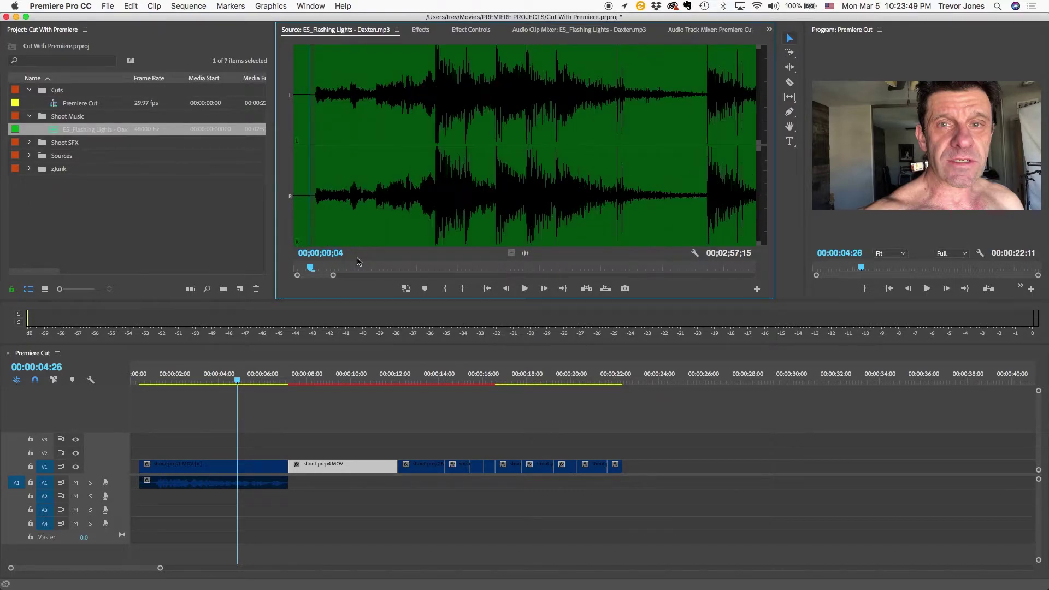
{"action": "key", "text": "equal"}
{"action": "key", "text": "equal"}
{"action": "key", "text": "equal"}
{"action": "key", "text": "equal"}
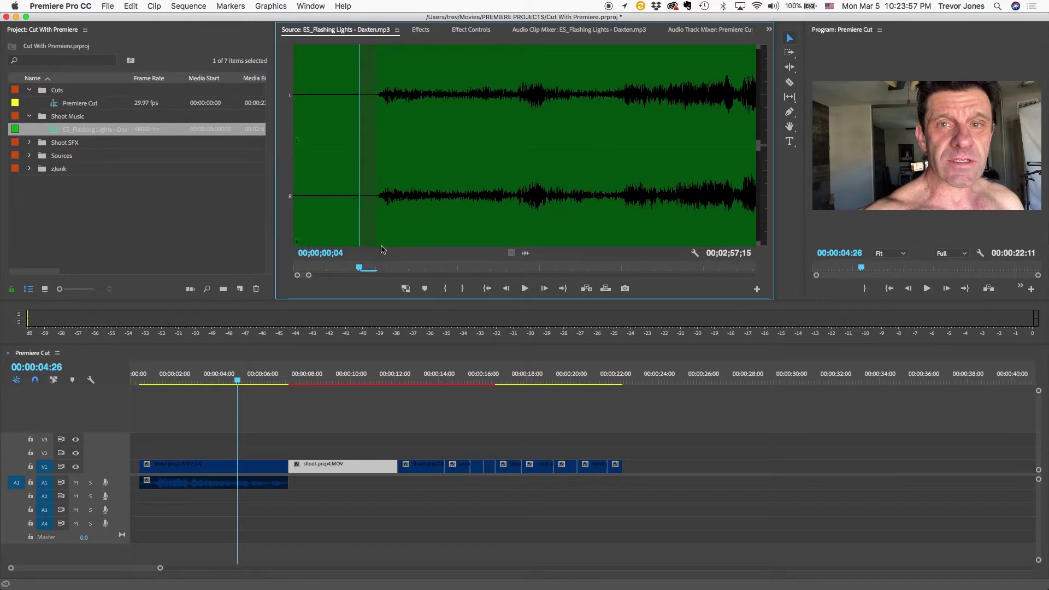
- Mark the music track's In point at 00;00;00;05, just before the sound begins
{"action": "mouse_move", "coordinate": [310, 277]}
{"action": "left_mouse_down"}
{"action": "mouse_move", "coordinate": [509, 276]}
{"action": "mouse_move", "coordinate": [322, 276]}
{"action": "left_mouse_up"}
{"action": "left_click", "coordinate": [339, 214]}
{"action": "mouse_move", "coordinate": [338, 214]}
{"action": "left_mouse_down"}
{"action": "mouse_move", "coordinate": [326, 214]}
{"action": "mouse_move", "coordinate": [328, 231]}
{"action": "left_mouse_up"}
{"action": "key", "text": "i"}
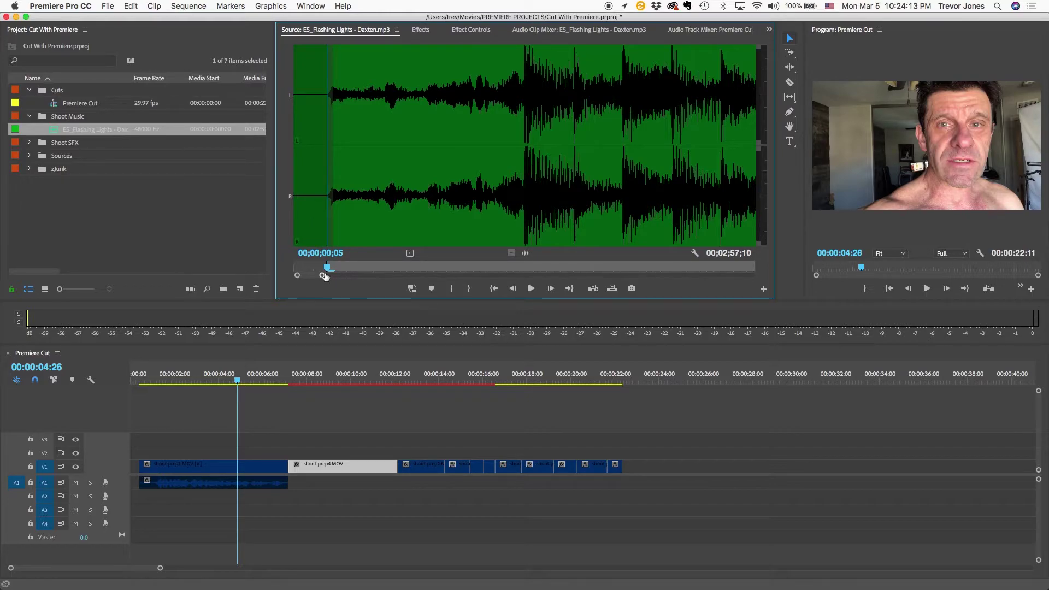
- Mark the music's Out point at 00;00;12;24 and move the sequence playhead to 00:00:06:28
{"action": "left_click_drag", "start_coordinate": [331, 268], "coordinate": [529, 268]}
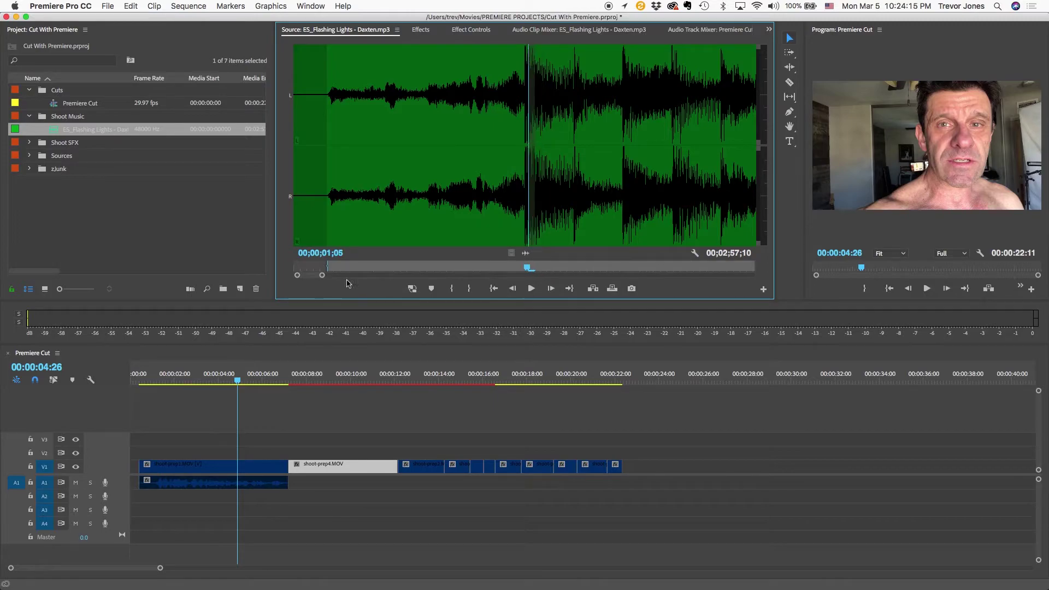
{"action": "left_click_drag", "start_coordinate": [323, 278], "coordinate": [416, 277]}
{"action": "left_click_drag", "start_coordinate": [423, 236], "coordinate": [575, 228]}
{"action": "left_click", "coordinate": [293, 377]}
{"action": "mouse_move", "coordinate": [293, 377]}
{"action": "left_mouse_down"}
{"action": "mouse_move", "coordinate": [245, 376]}
{"action": "mouse_move", "coordinate": [283, 376]}
{"action": "left_mouse_up"}
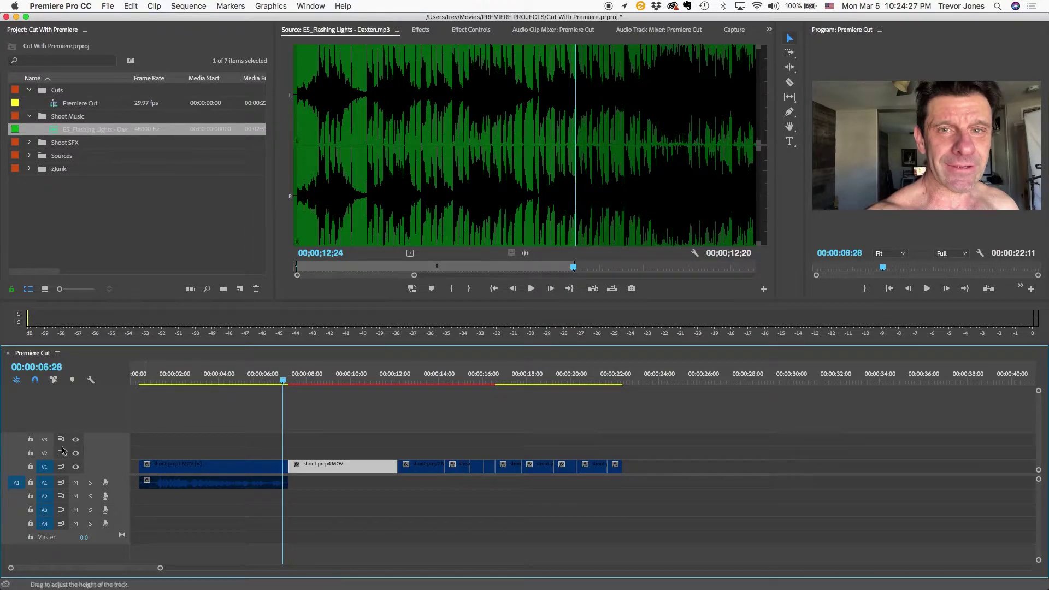
- Route the source audio to track A2 and overwrite the marked music segment into the sequence at 00:00:06:28
{"action": "left_click", "coordinate": [16, 483]}
{"action": "left_click_drag", "start_coordinate": [17, 485], "coordinate": [16, 496]}
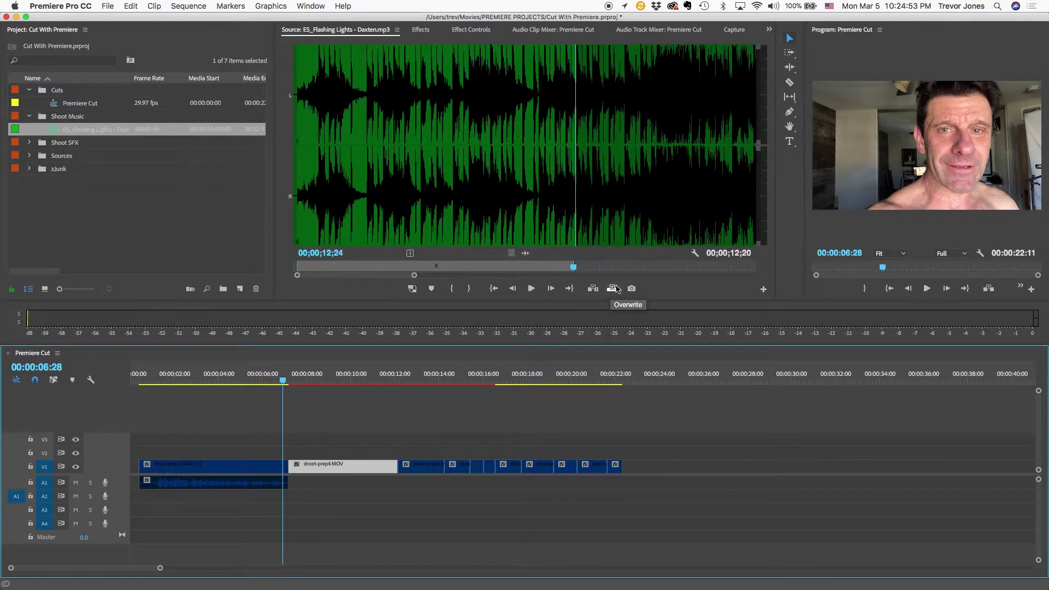
{"action": "left_click", "coordinate": [535, 257]}
{"action": "left_click_drag", "start_coordinate": [526, 254], "coordinate": [956, 194]}
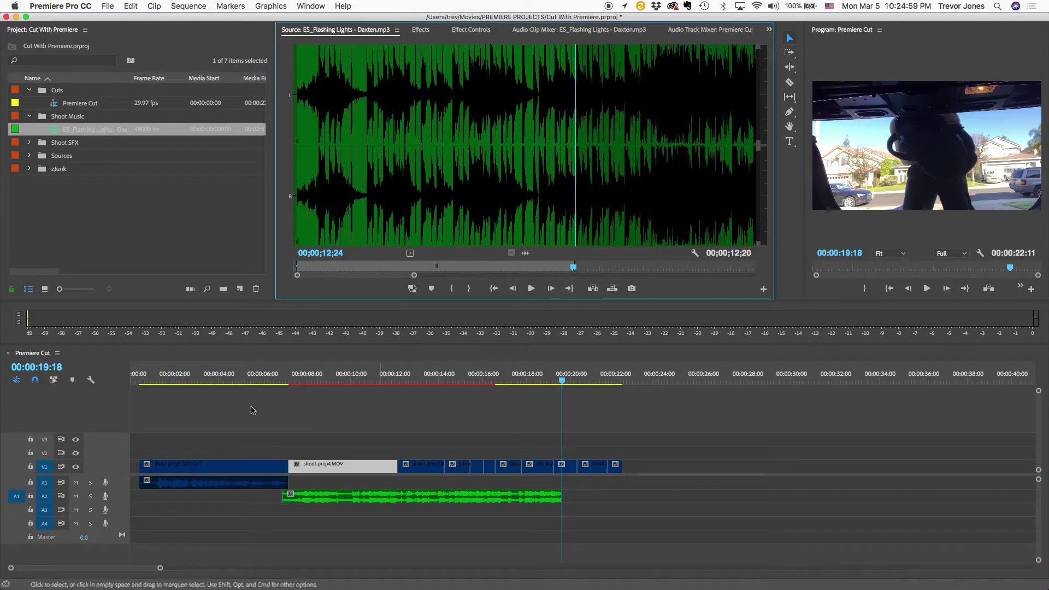
- Play the sequence from 00:00:05:16 through the point where the music comes in
{"action": "left_click_drag", "start_coordinate": [257, 381], "coordinate": [252, 381]}
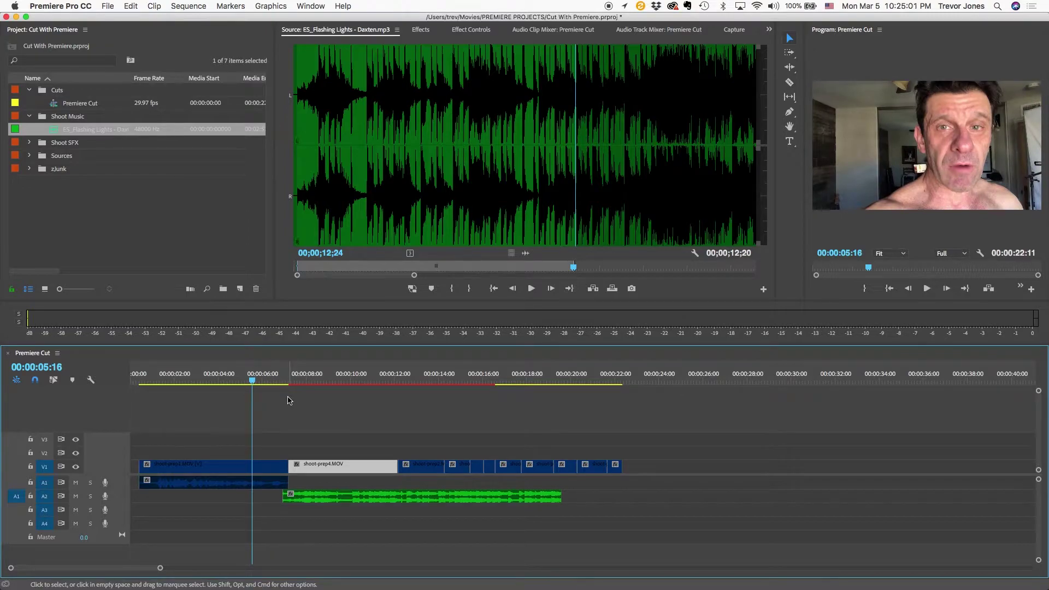
{"action": "key", "text": "space"}
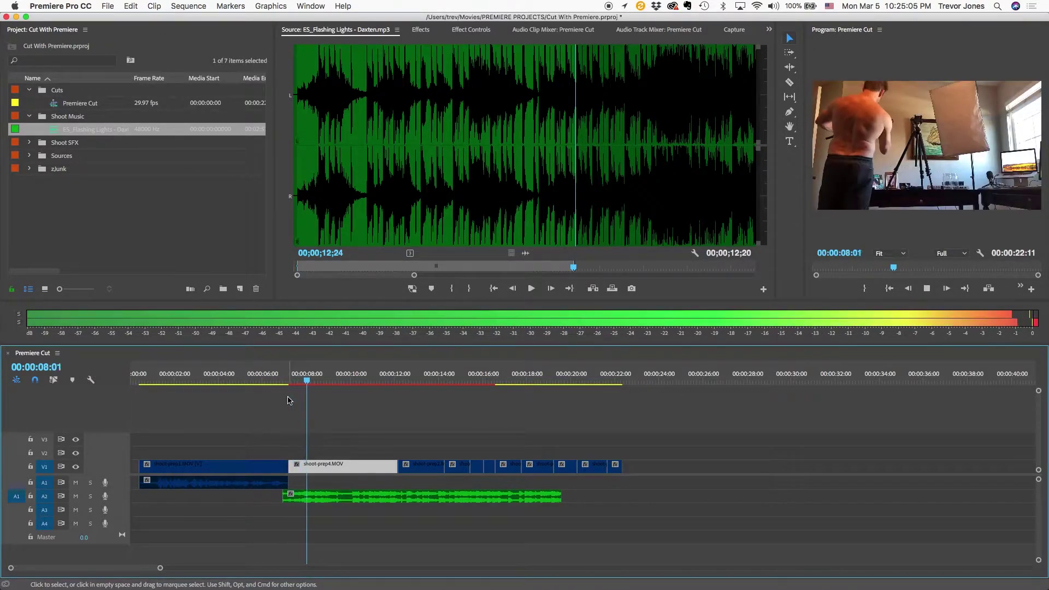
{"action": "key", "text": "space"}
- Move all video clips after the first one earlier so they start with the music at 00:00:06:28
{"action": "key", "text": "equal"}
{"action": "left_click_drag", "start_coordinate": [507, 378], "coordinate": [464, 384]}
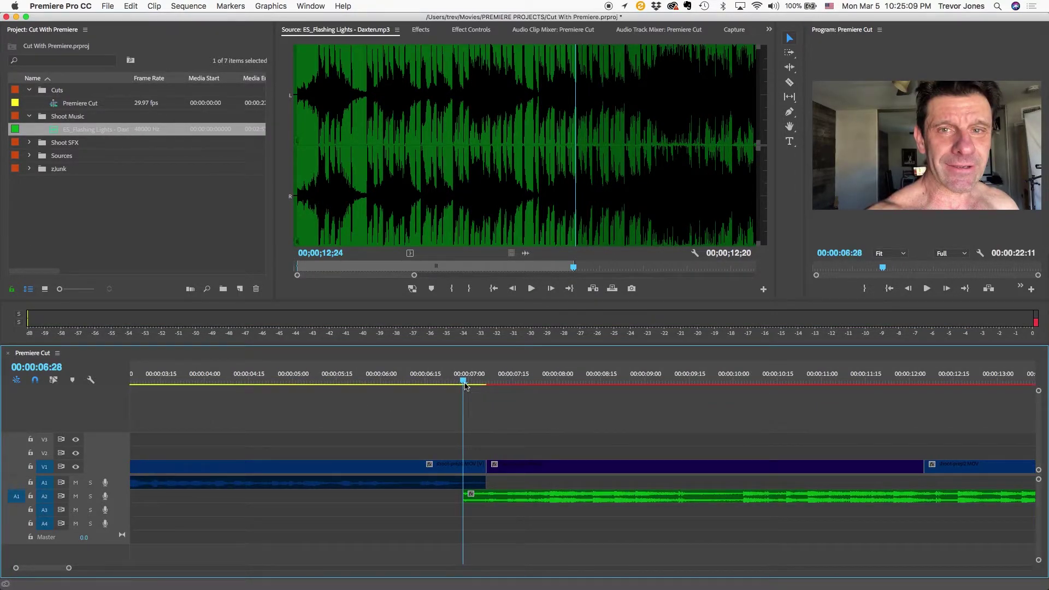
{"action": "key", "text": "minus"}
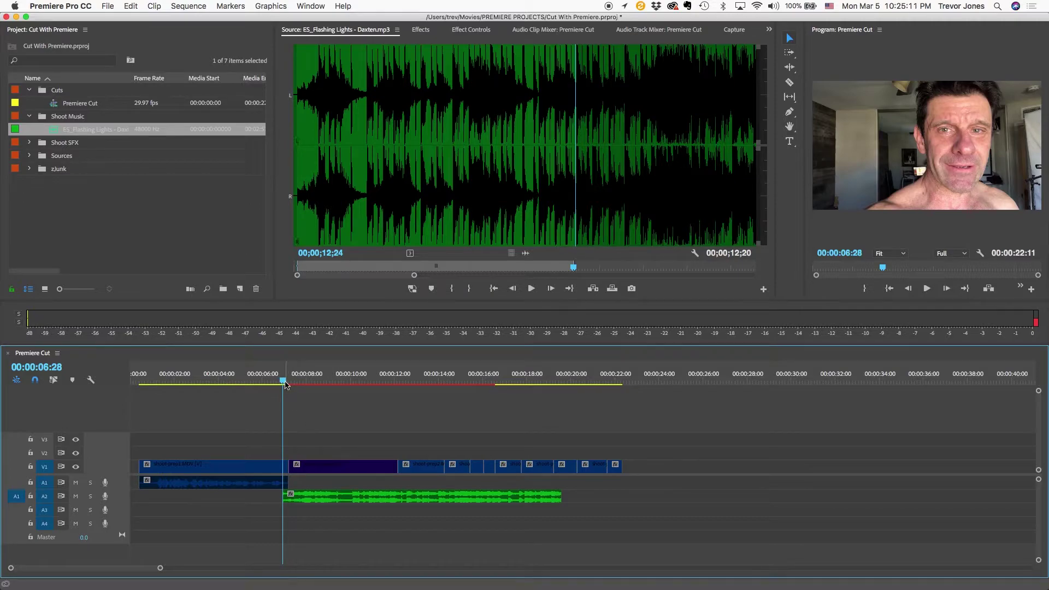
{"action": "key", "text": "equal"}
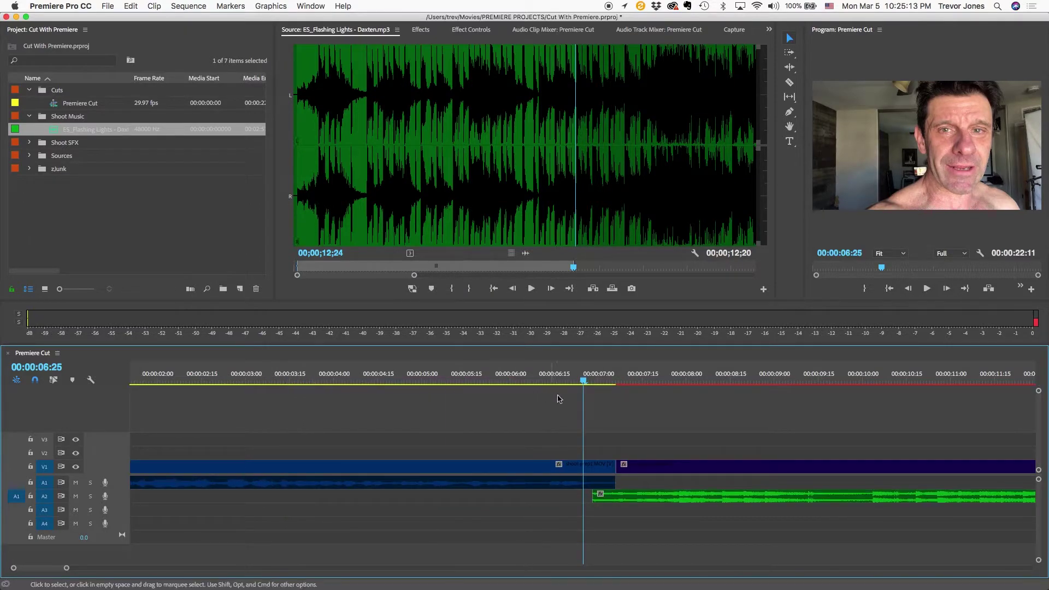
{"action": "left_click_drag", "start_coordinate": [585, 381], "coordinate": [594, 383]}
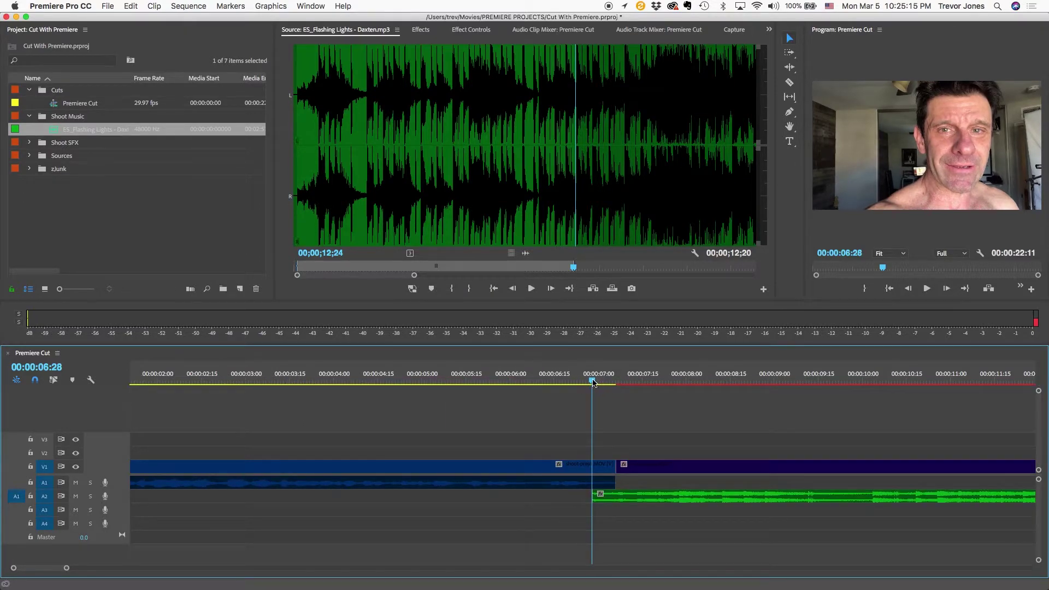
{"action": "key", "text": "minus"}
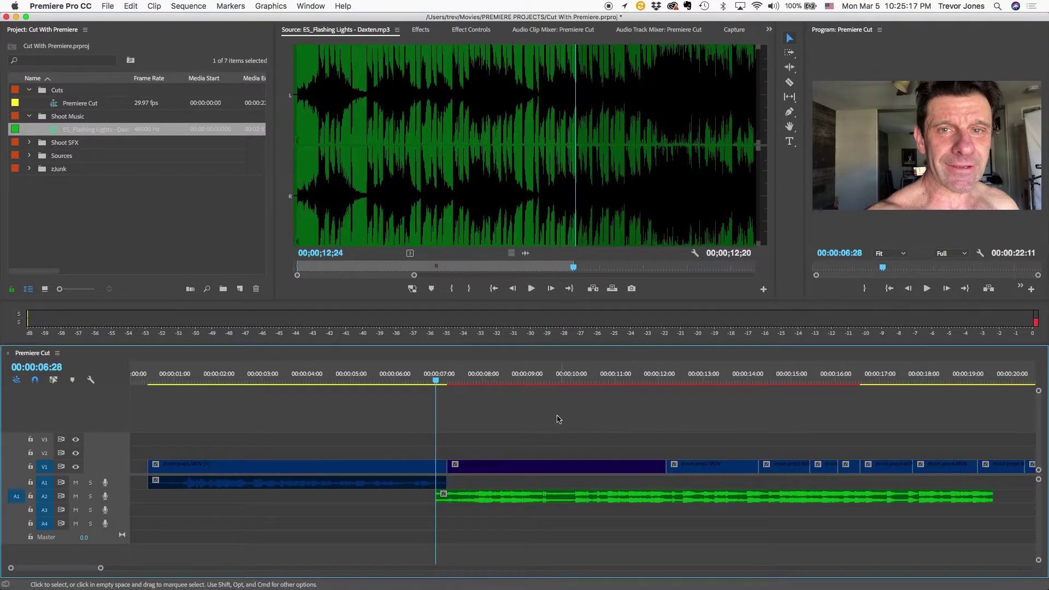
{"action": "key", "text": "minus"}
{"action": "left_click_drag", "start_coordinate": [332, 404], "coordinate": [629, 473]}
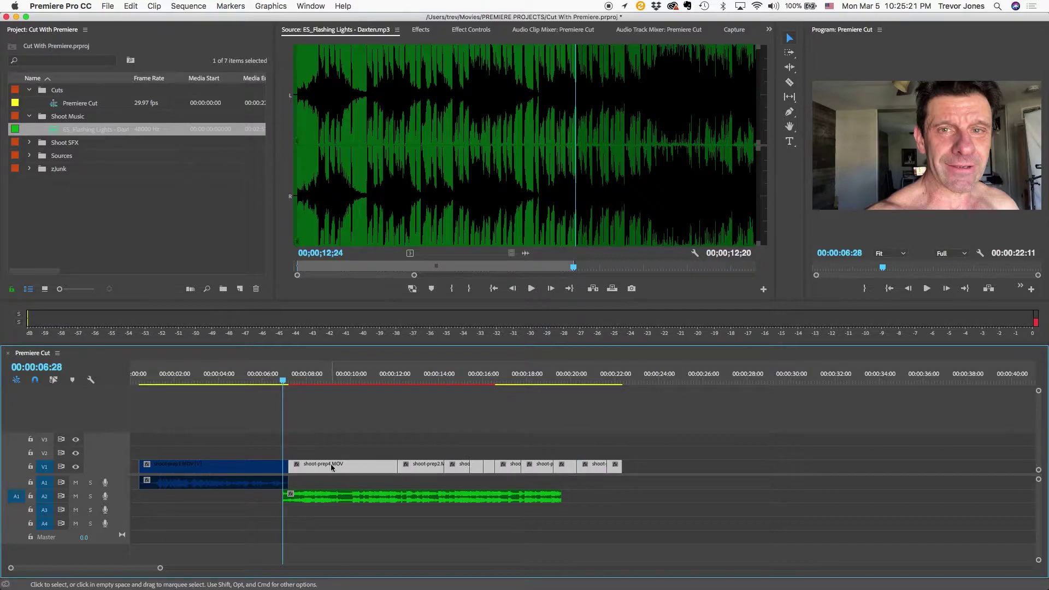
{"action": "left_click_drag", "start_coordinate": [326, 429], "coordinate": [623, 483]}
{"action": "left_click_drag", "start_coordinate": [329, 468], "coordinate": [322, 469]}
- Play the sequence from 00:00:04:04 to review the new cut against the music start
{"action": "left_click_drag", "start_coordinate": [279, 384], "coordinate": [222, 386]}
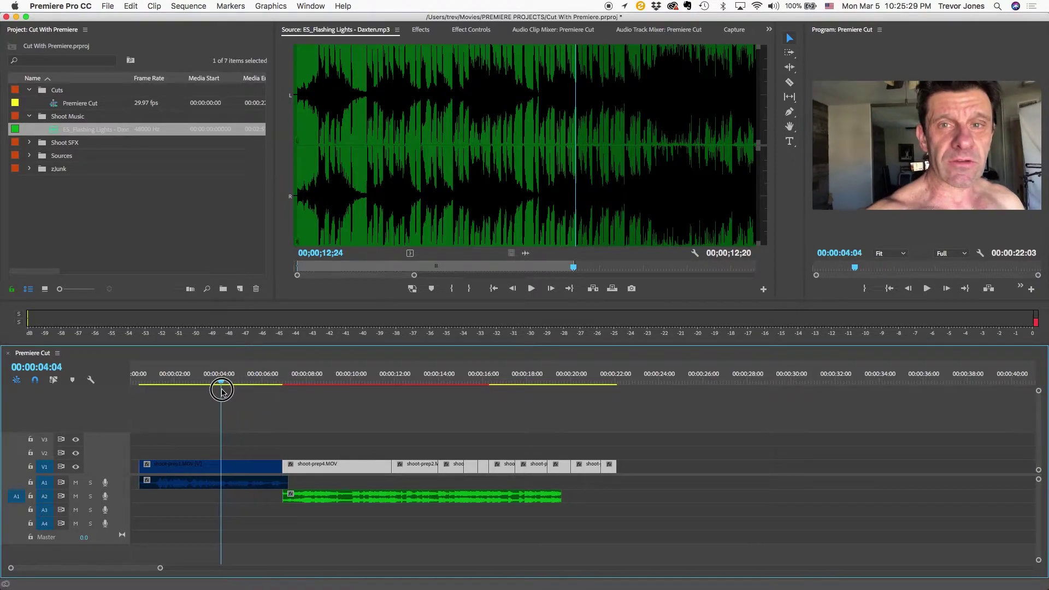
{"action": "key", "text": "space"}
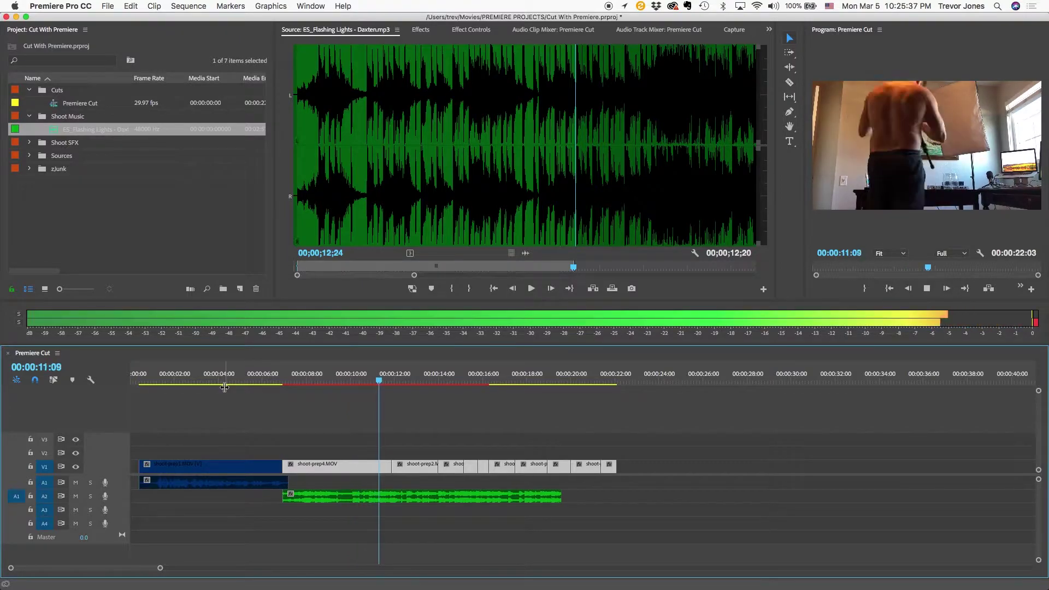
{"action": "left_click", "coordinate": [391, 376]}
{"action": "left_click_drag", "start_coordinate": [391, 376], "coordinate": [372, 376]}
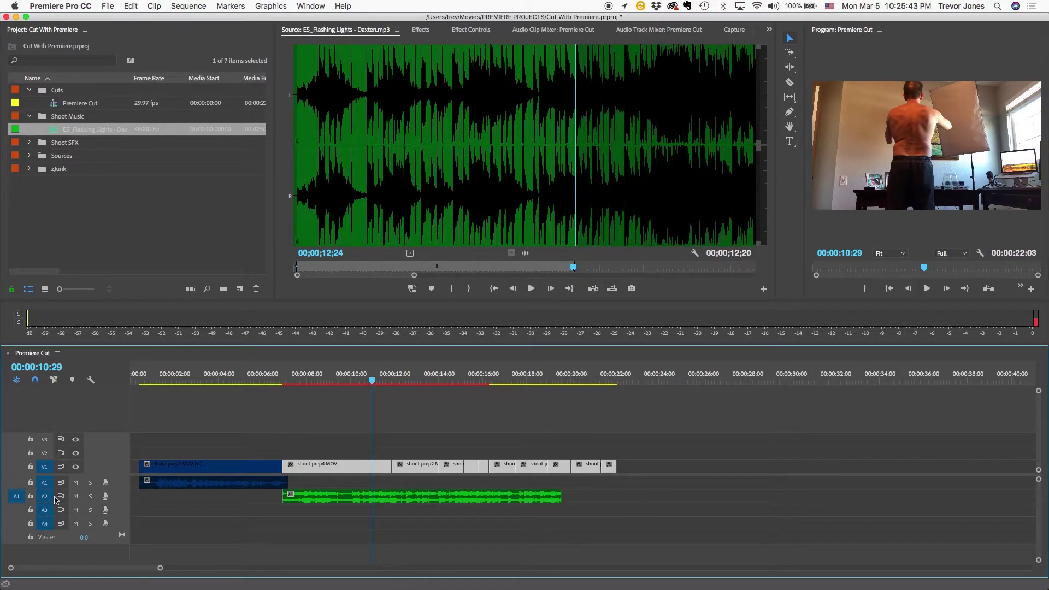
- Enlarge audio track A2 to show the music waveform in detail around 00:00:11:20
{"action": "scroll", "coordinate": [47, 501], "scroll_direction": "up", "scroll_amount": 3}
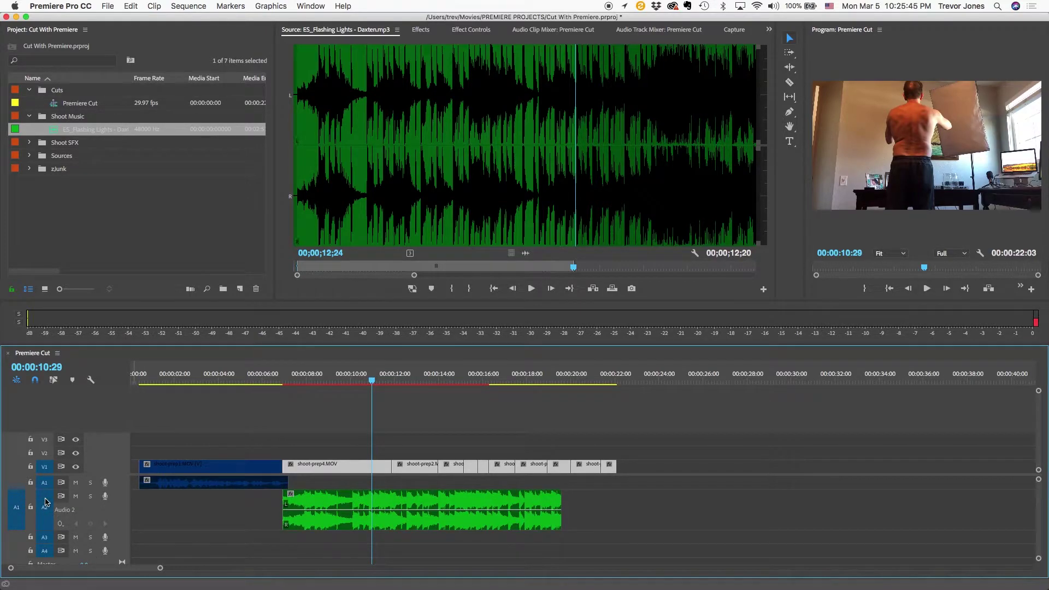
{"action": "key", "text": "="}
{"action": "left_click_drag", "start_coordinate": [611, 376], "coordinate": [559, 382]}
{"action": "key", "text": "="}
{"action": "key", "text": "="}
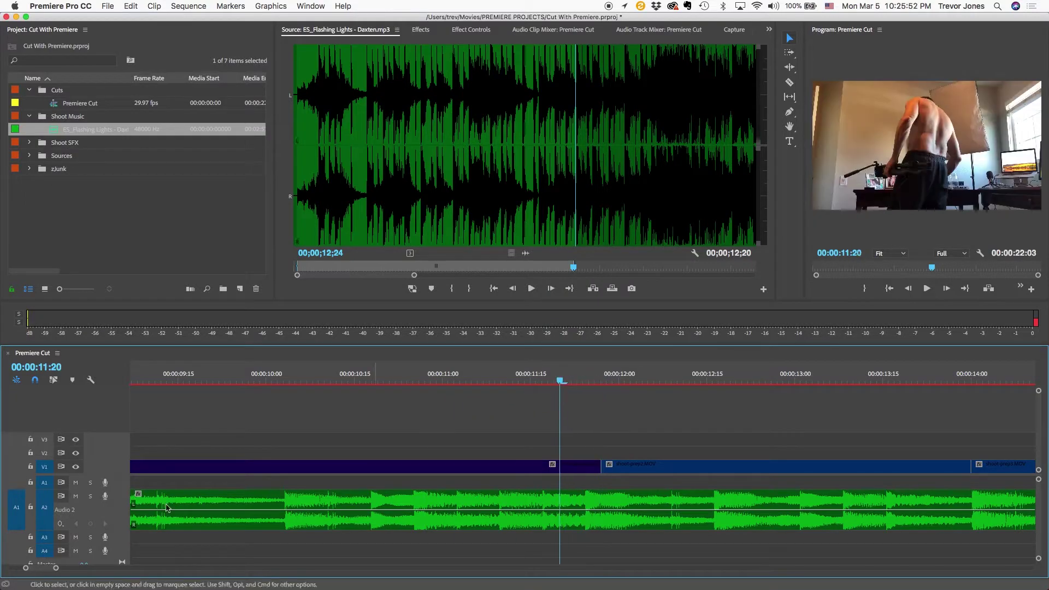
- Collapse and re-expand audio track A2 repeatedly, leaving it expanded with its waveform showing
{"action": "key", "text": "shift+minus"}
{"action": "double_click", "coordinate": [17, 498]}
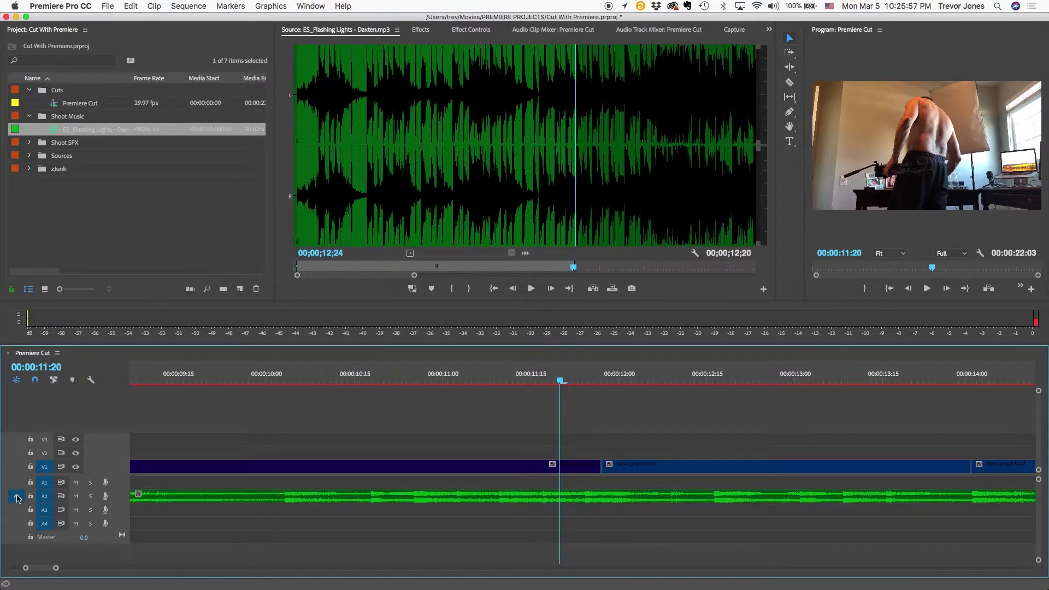
{"action": "double_click", "coordinate": [16, 502]}
{"action": "double_click", "coordinate": [19, 501]}
{"action": "double_click", "coordinate": [19, 501]}
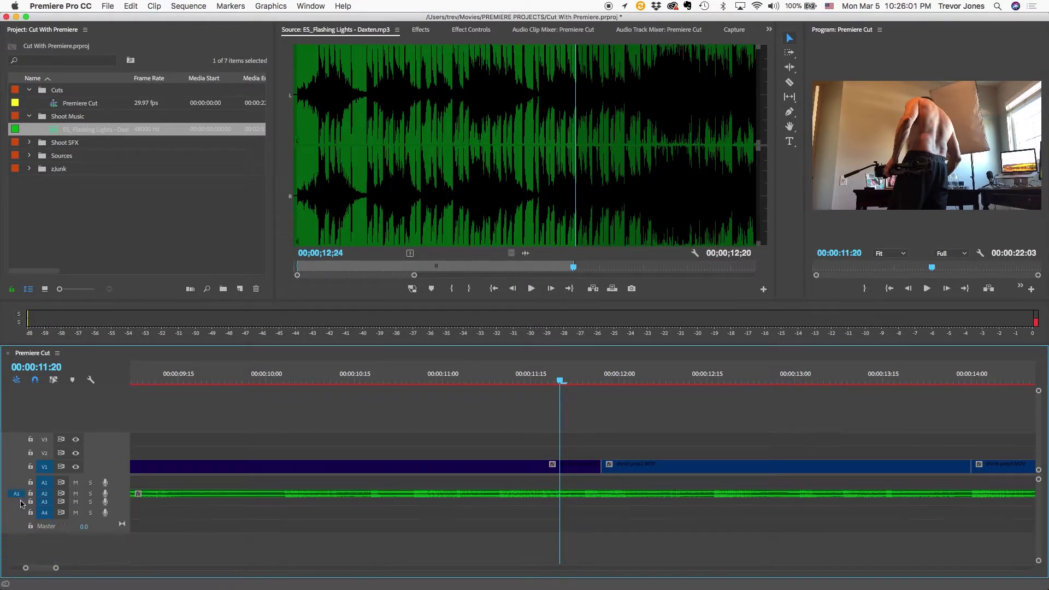
{"action": "double_click", "coordinate": [20, 498]}
{"action": "double_click", "coordinate": [18, 500]}
{"action": "double_click", "coordinate": [18, 501]}
{"action": "double_click", "coordinate": [18, 502]}
{"action": "double_click", "coordinate": [18, 502]}
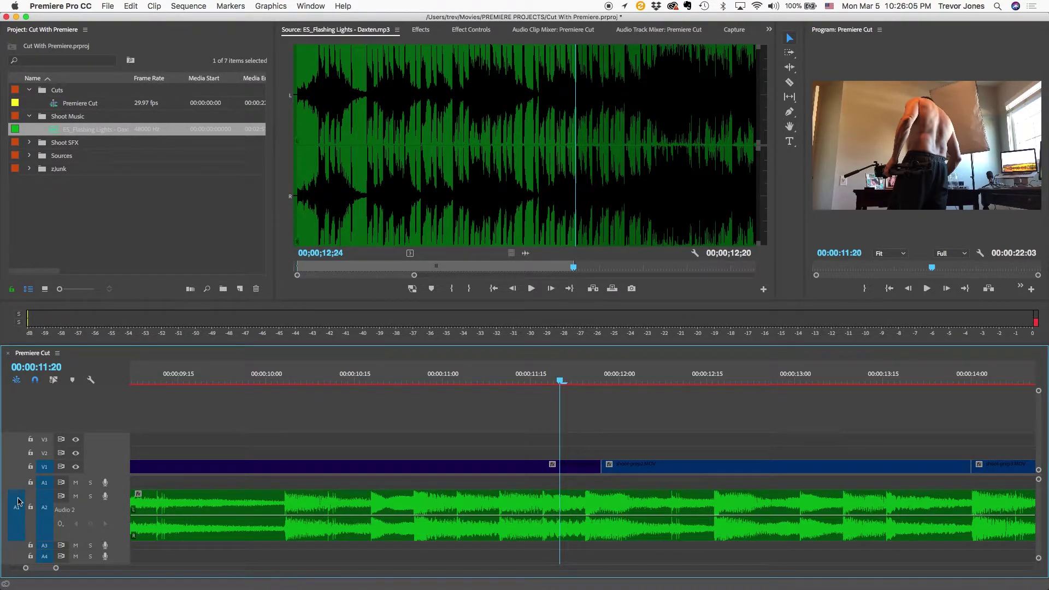
{"action": "double_click", "coordinate": [18, 502]}
{"action": "double_click", "coordinate": [18, 502]}
{"action": "double_click", "coordinate": [18, 501]}
{"action": "double_click", "coordinate": [18, 502]}
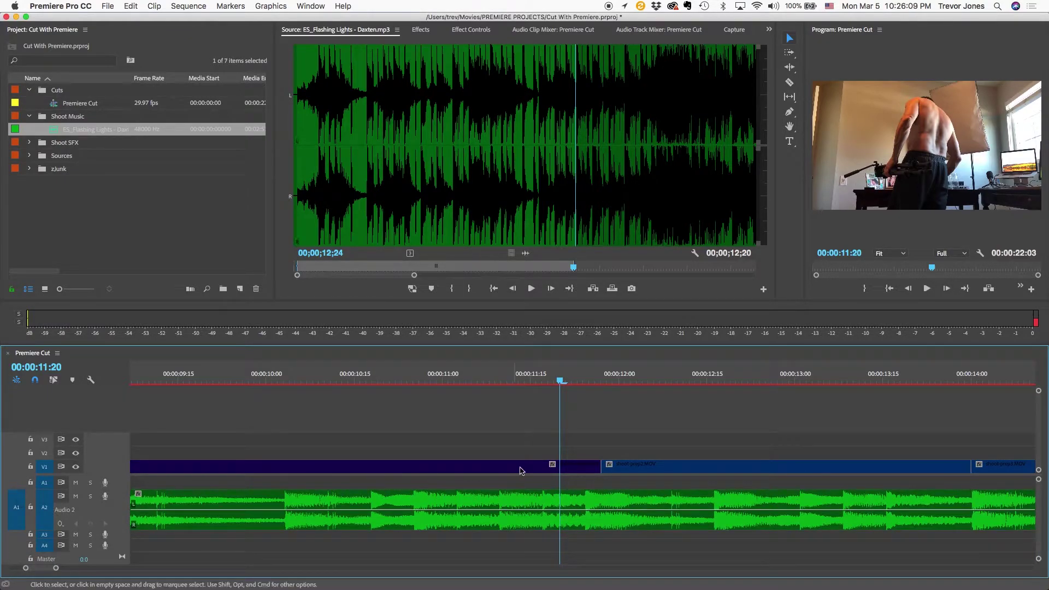
- Locate the music beat at 00:00:11:24 and move the first shoot-prep2.MOV clip to start there
{"action": "left_click_drag", "start_coordinate": [595, 375], "coordinate": [342, 409]}
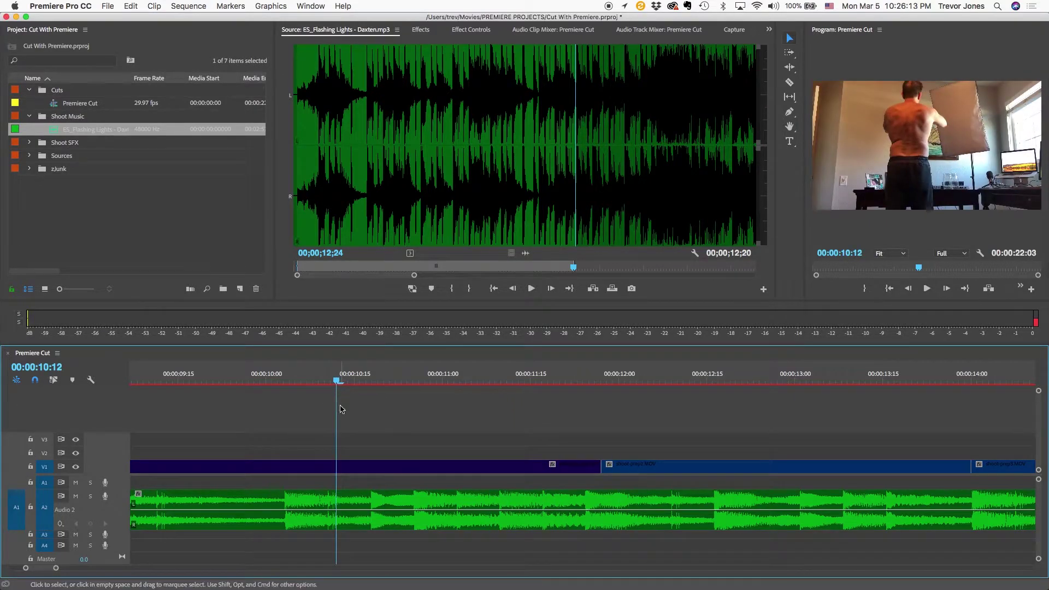
{"action": "key", "text": "space"}
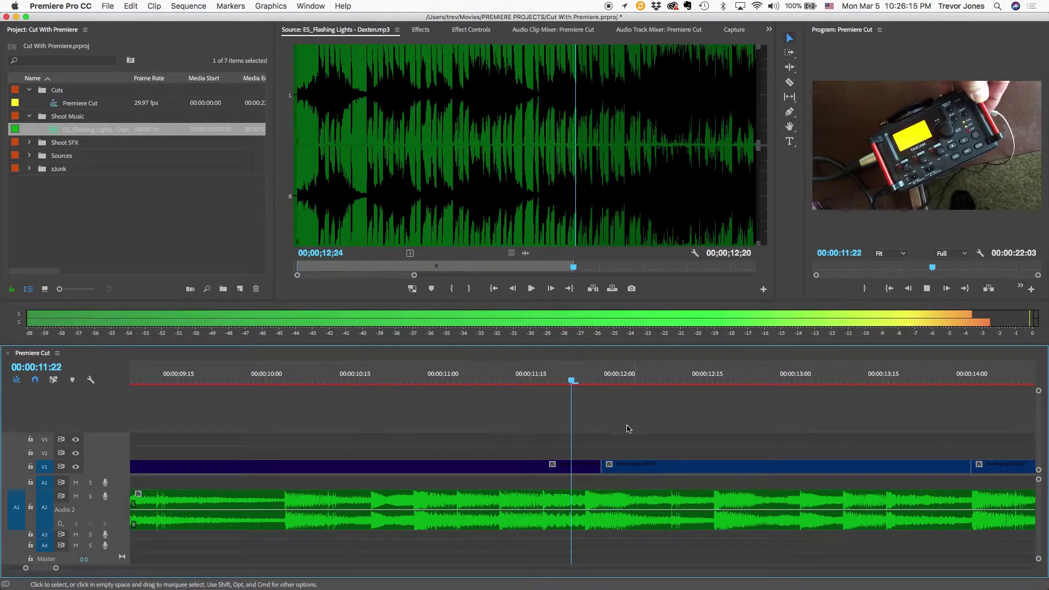
{"action": "mouse_move", "coordinate": [604, 379]}
{"action": "left_mouse_down"}
{"action": "mouse_move", "coordinate": [569, 377]}
{"action": "mouse_move", "coordinate": [589, 380]}
{"action": "left_mouse_up"}
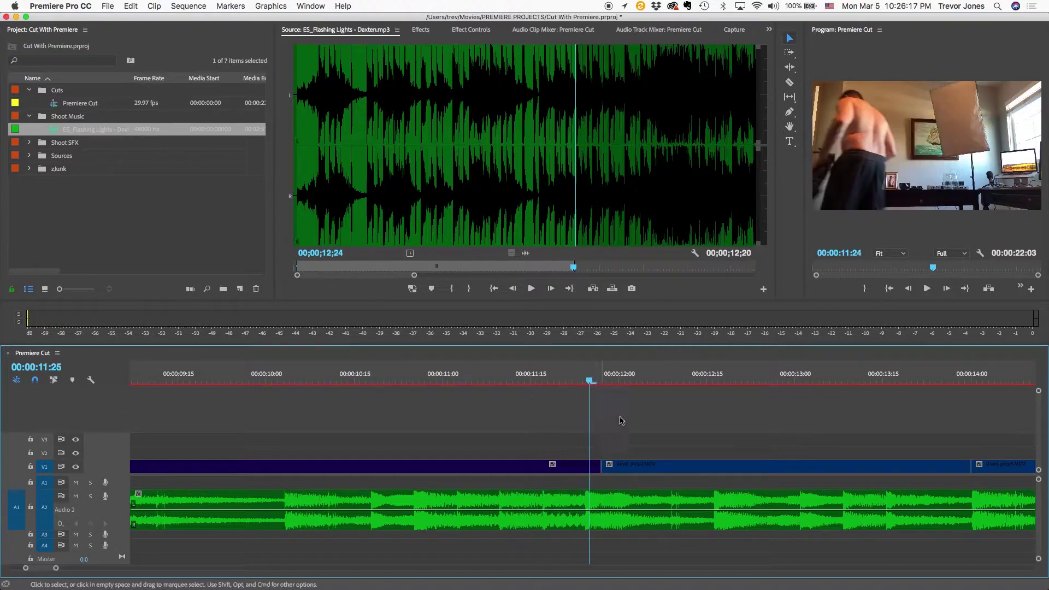
{"action": "left_click", "coordinate": [585, 379]}
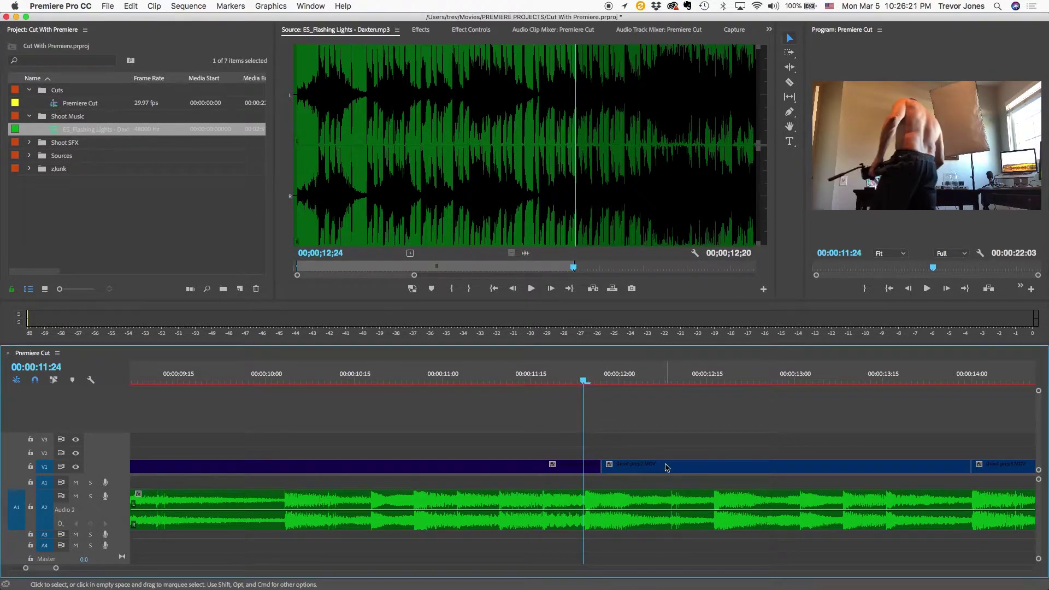
{"action": "left_click_drag", "start_coordinate": [671, 468], "coordinate": [654, 468]}
- Play from 00:00:10:27 to check the shoot-prep2.MOV cut against the beat
{"action": "left_click", "coordinate": [424, 377]}
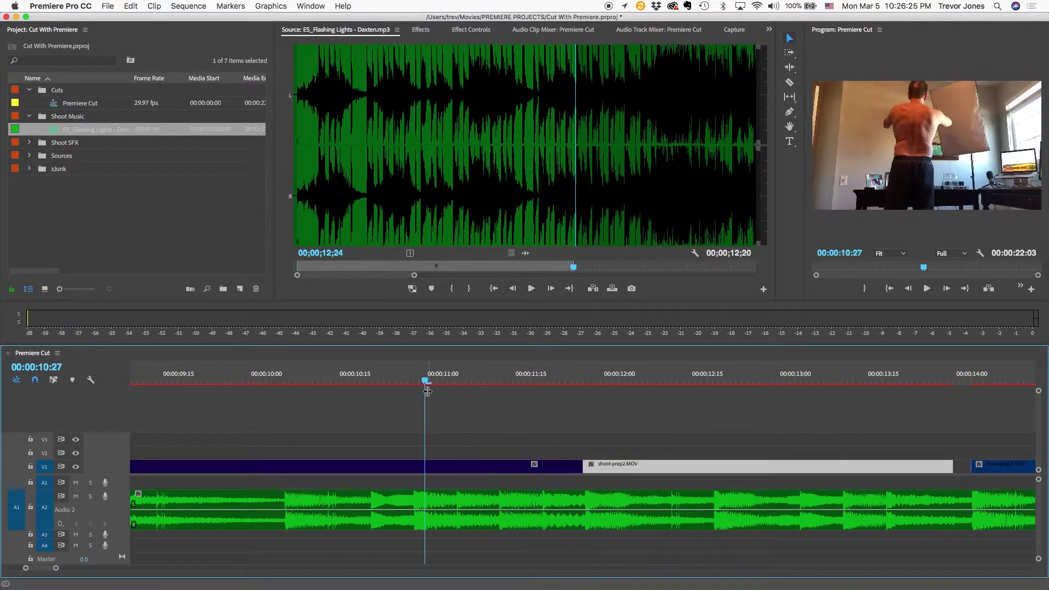
{"action": "key", "text": "space"}
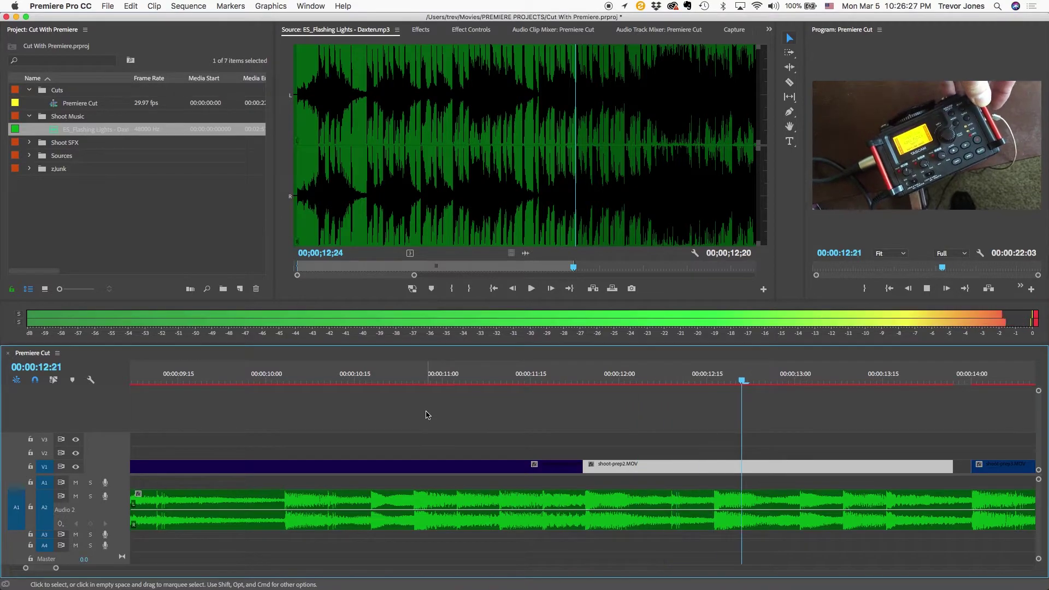
{"action": "key", "text": "space"}
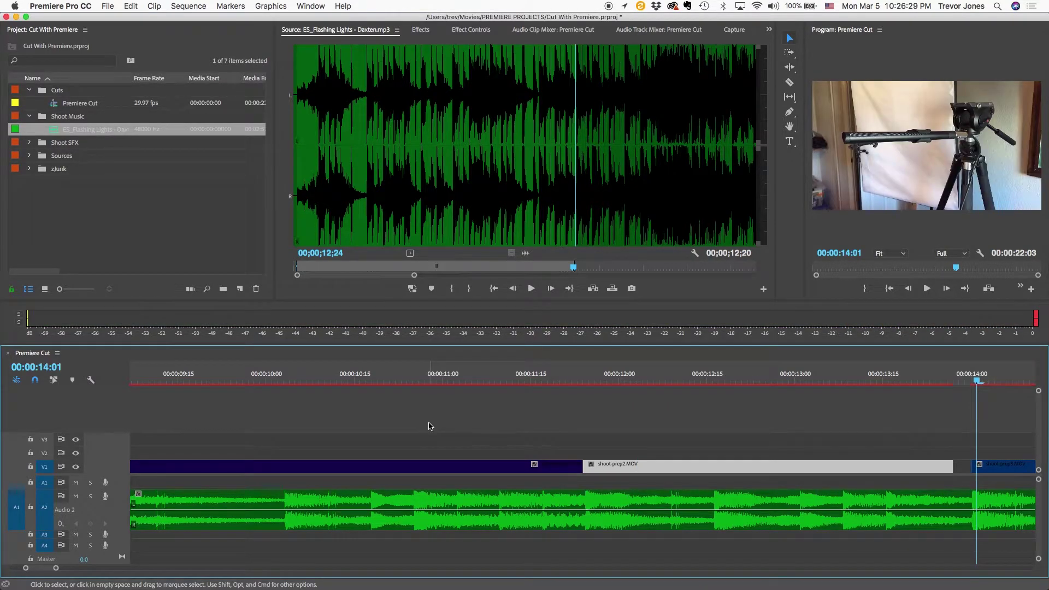
- Extend the end of shoot-prep2.MOV to 00:00:14:00 to close the gap before the next clip
{"action": "key", "text": "minus"}
{"action": "left_click_drag", "start_coordinate": [690, 376], "coordinate": [628, 378]}
{"action": "key", "text": "equal"}
{"action": "key", "text": "equal"}
{"action": "left_click", "coordinate": [621, 379]}
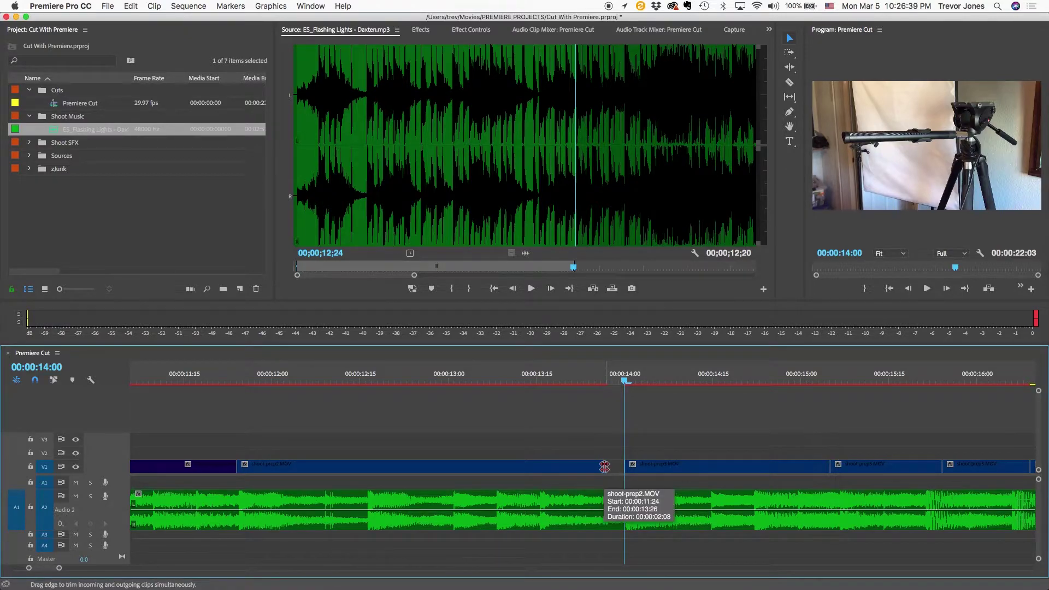
{"action": "left_click_drag", "start_coordinate": [607, 466], "coordinate": [604, 473]}
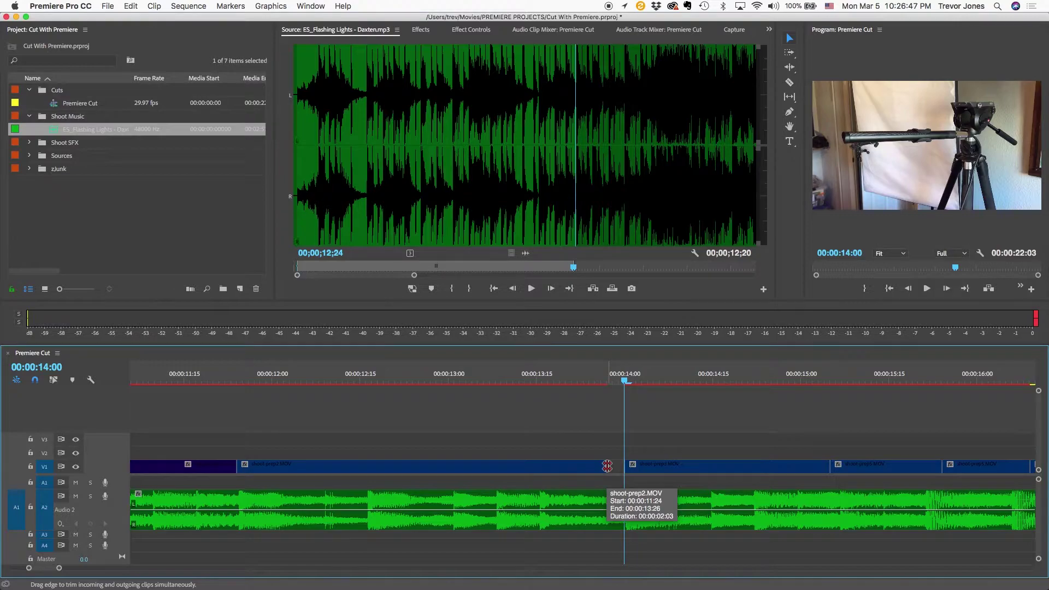
{"action": "left_click", "coordinate": [607, 466]}
{"action": "left_click_drag", "start_coordinate": [608, 467], "coordinate": [623, 466]}
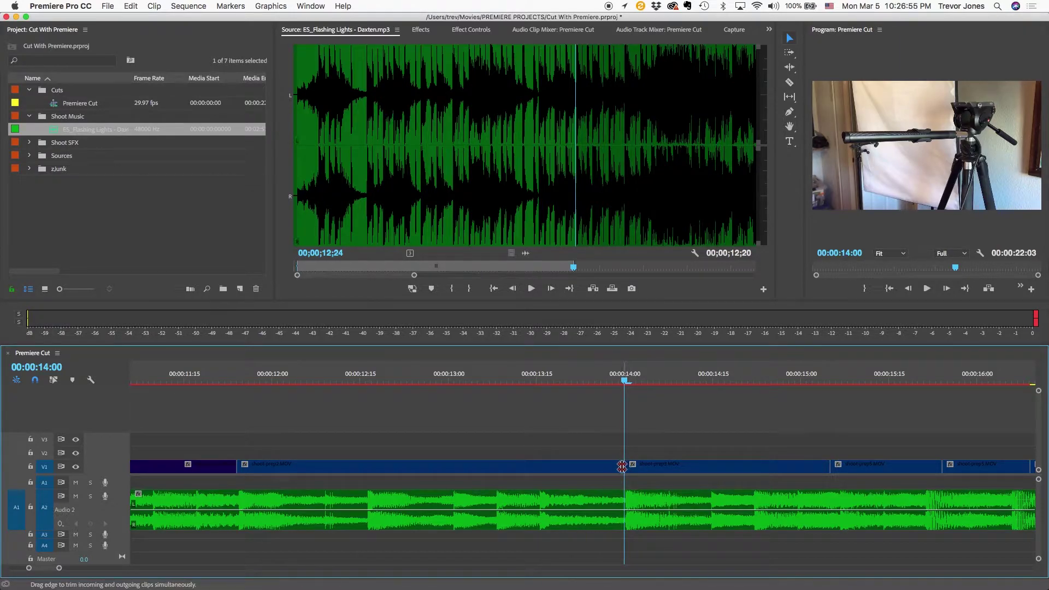
- Shorten shoot-prep2.MOV, shift shoot-prep3.MOV to start at about 00:00:13:22, and extend shoot-prep2.MOV to meet it
{"action": "left_click_drag", "start_coordinate": [620, 466], "coordinate": [545, 465]}
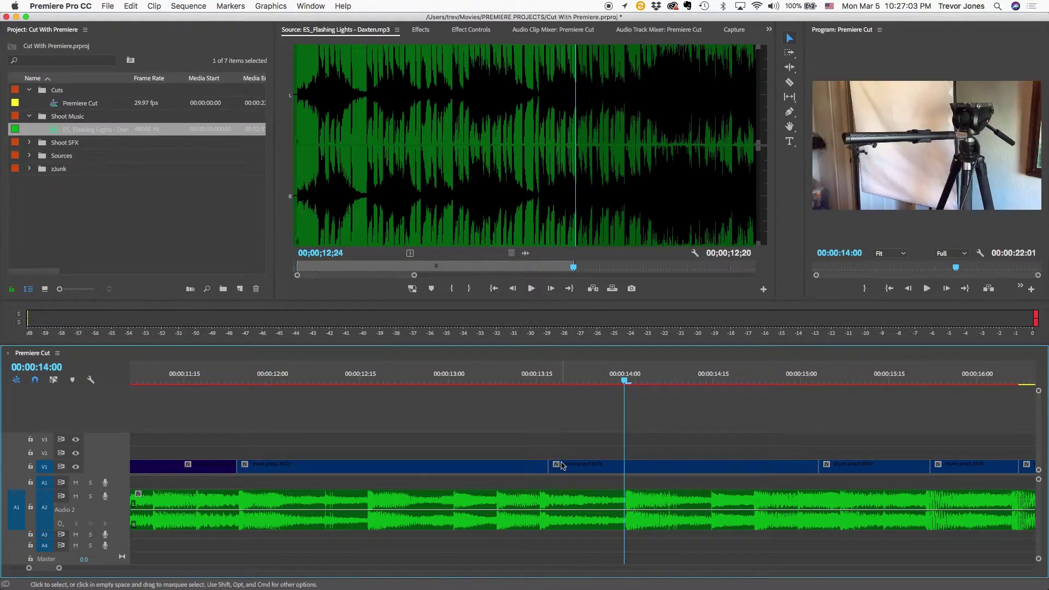
{"action": "left_click_drag", "start_coordinate": [602, 465], "coordinate": [632, 465]}
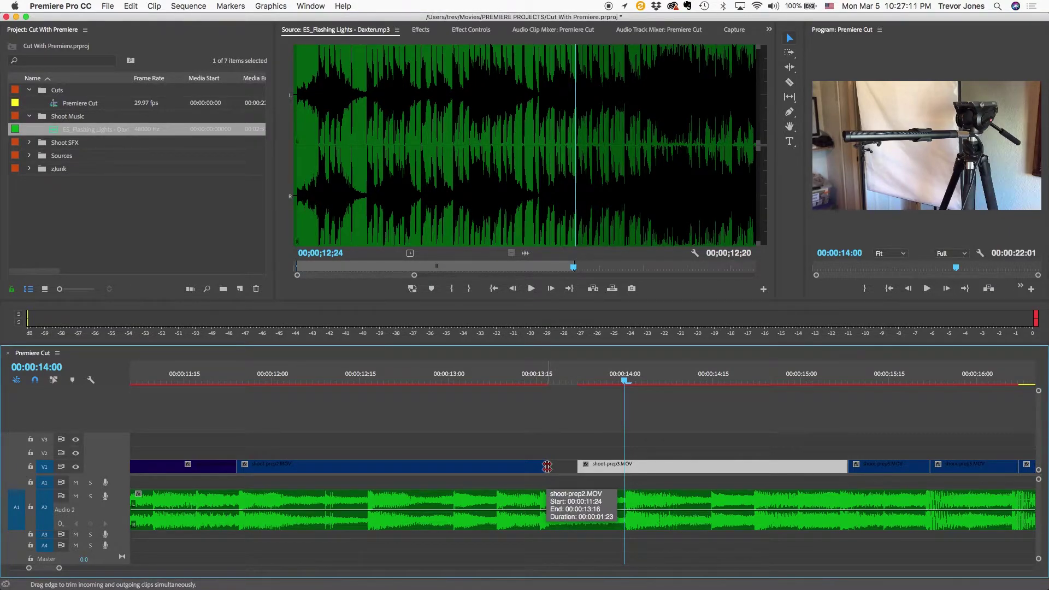
{"action": "left_click_drag", "start_coordinate": [547, 466], "coordinate": [578, 466]}
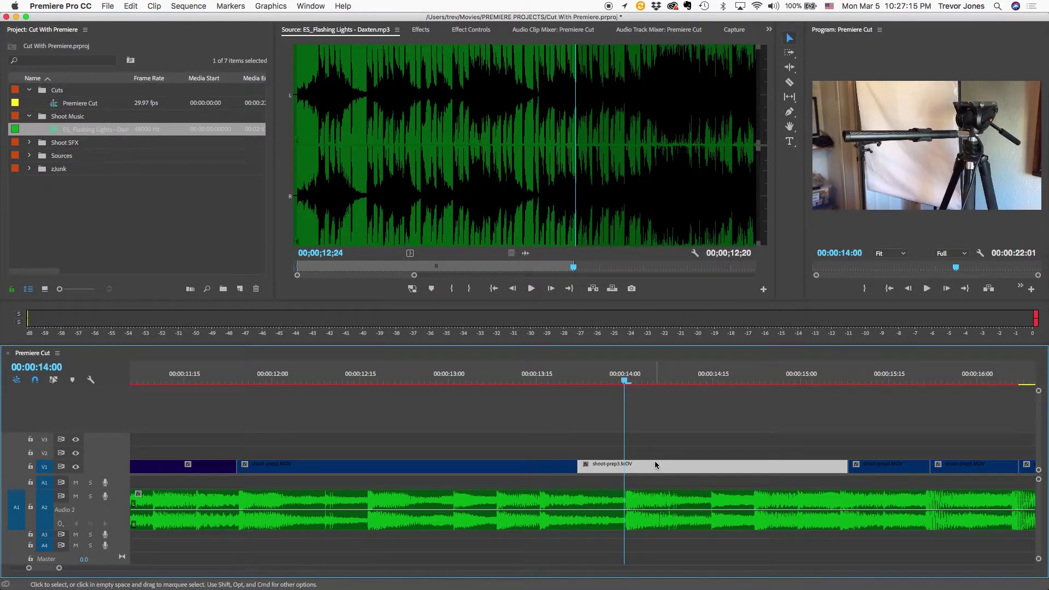
- Try extending the edit between shoot-prep2.MOV and shoot-prep3.MOV to the playhead at 00:00:14:00 and at 00:00:13:15
{"action": "mouse_move", "coordinate": [629, 384]}
{"action": "left_mouse_down"}
{"action": "mouse_move", "coordinate": [362, 394]}
{"action": "mouse_move", "coordinate": [686, 391]}
{"action": "mouse_move", "coordinate": [450, 398]}
{"action": "mouse_move", "coordinate": [637, 394]}
{"action": "mouse_move", "coordinate": [625, 401]}
{"action": "left_mouse_up"}
{"action": "mouse_move", "coordinate": [637, 383]}
{"action": "left_mouse_down"}
{"action": "mouse_move", "coordinate": [604, 386]}
{"action": "mouse_move", "coordinate": [623, 390]}
{"action": "left_mouse_up"}
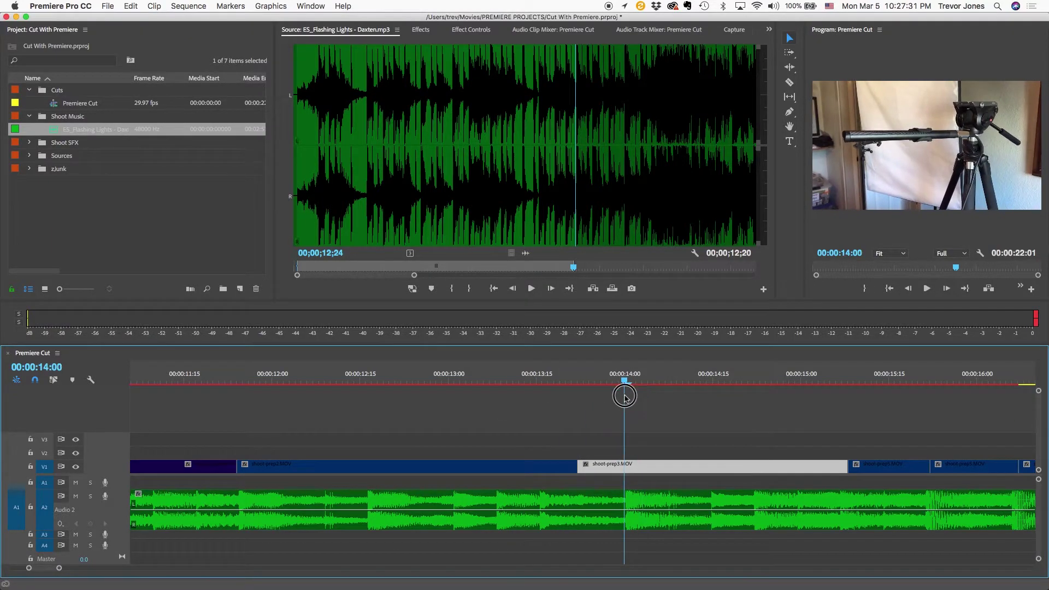
{"action": "left_click", "coordinate": [579, 466]}
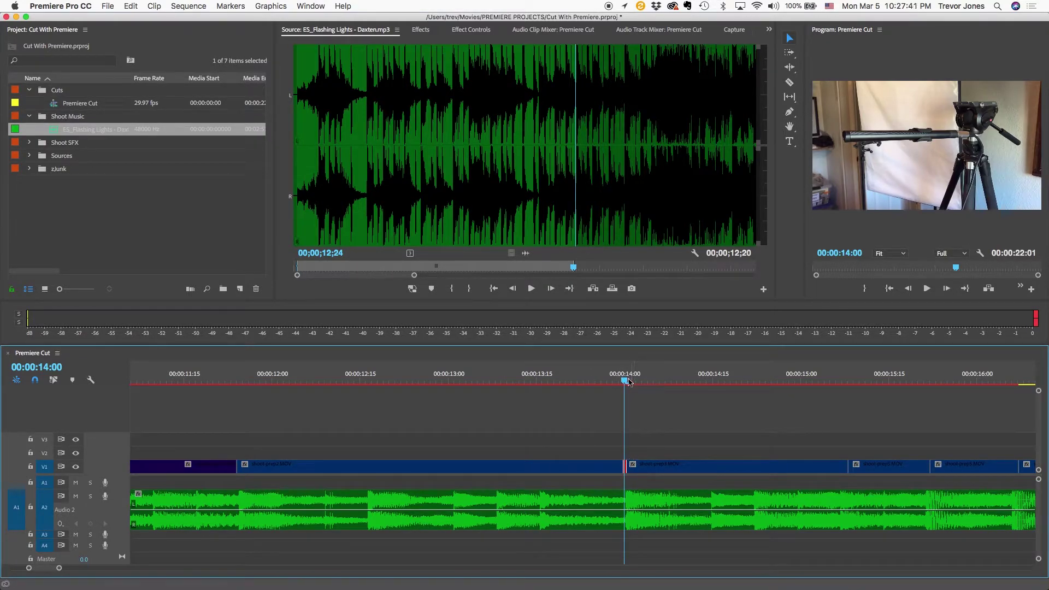
{"action": "left_click_drag", "start_coordinate": [622, 381], "coordinate": [536, 383]}
{"action": "key", "text": "e"}
{"action": "left_click_drag", "start_coordinate": [537, 383], "coordinate": [626, 381]}
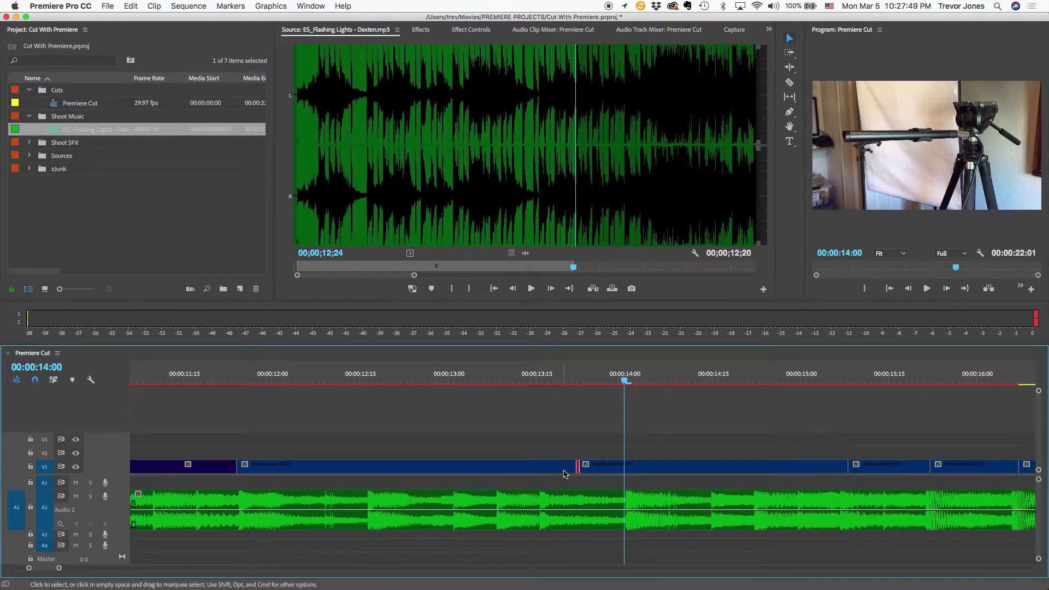
- Roll the cut between shoot-prep2.MOV and shoot-prep3.MOV to 00:00:14:00 and play from 00:00:11:00 to check it
{"action": "left_click_drag", "start_coordinate": [577, 468], "coordinate": [624, 467]}
{"action": "left_click_drag", "start_coordinate": [626, 382], "coordinate": [340, 397]}
{"action": "key", "text": "minus"}
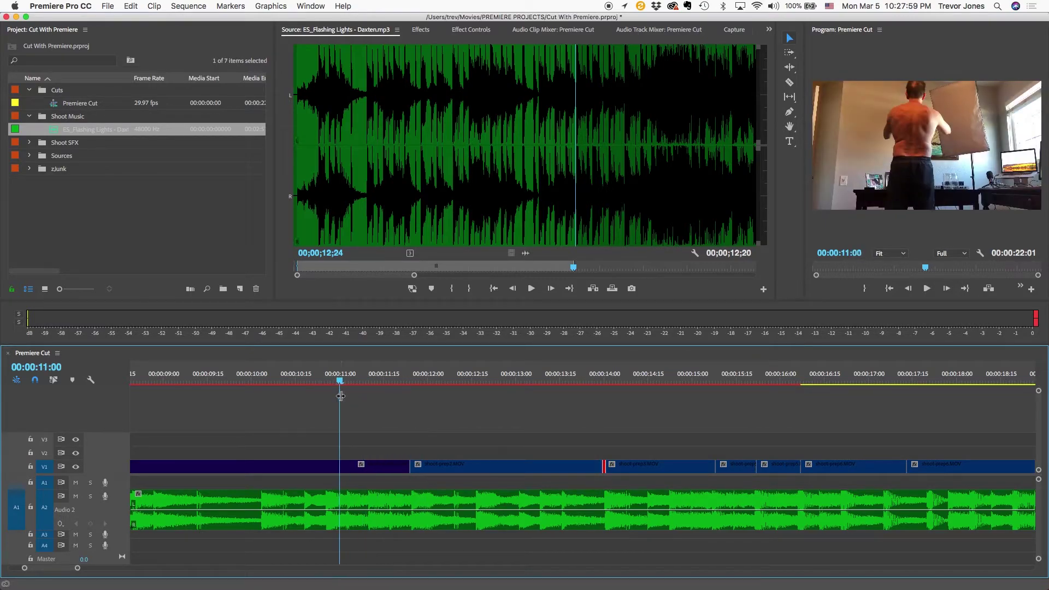
{"action": "key", "text": "space"}
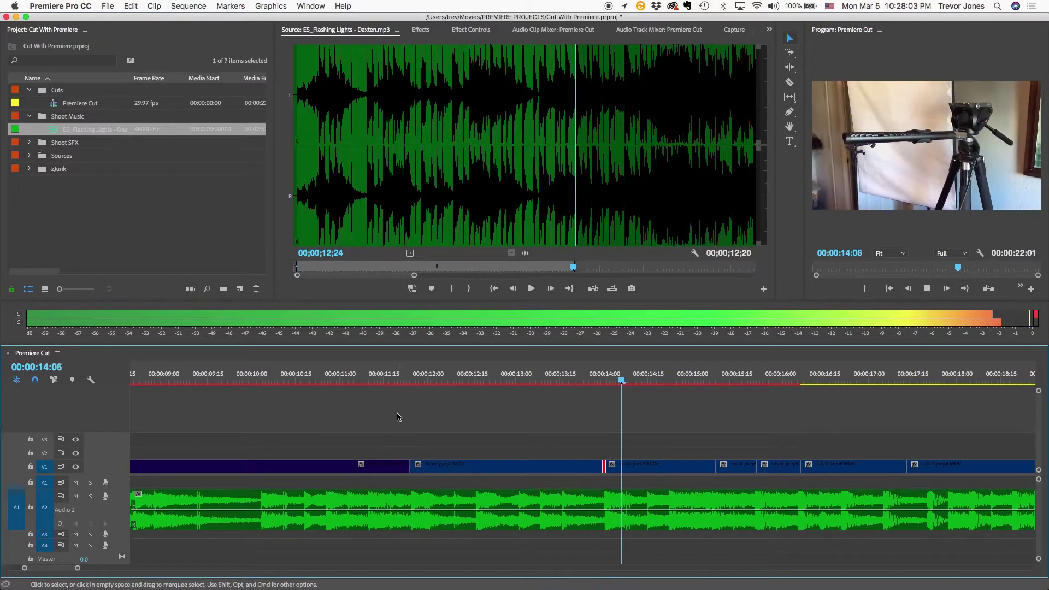
{"action": "key", "text": "space"}
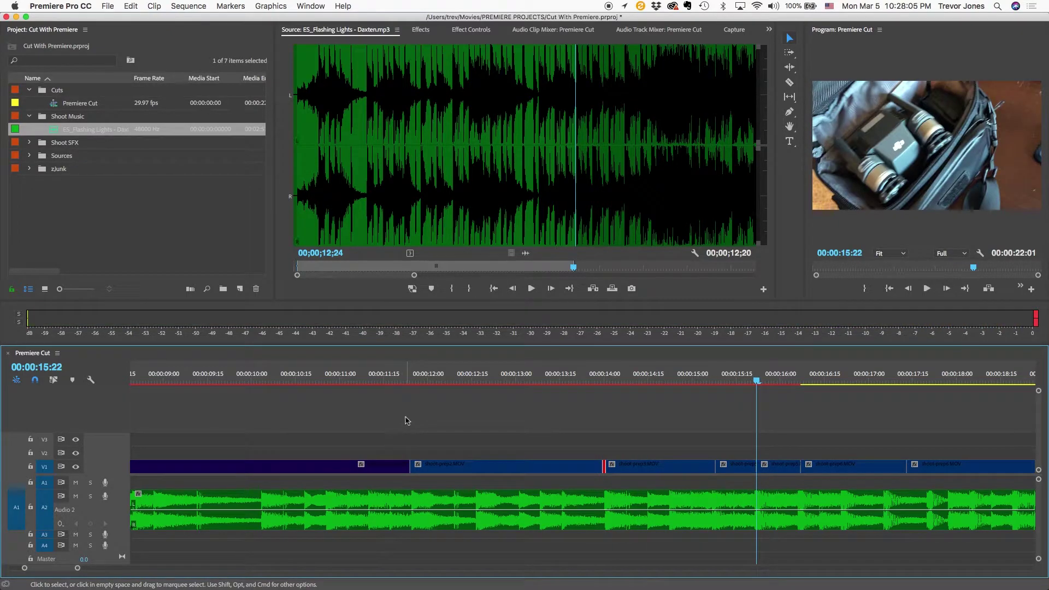
- Review the sequence from just before the shoot-prep3.MOV cut through the final clip at about 00:00:21:11
{"action": "key", "text": "minus"}
{"action": "key", "text": "minus"}
{"action": "left_click_drag", "start_coordinate": [478, 382], "coordinate": [423, 382]}
{"action": "key", "text": "space"}
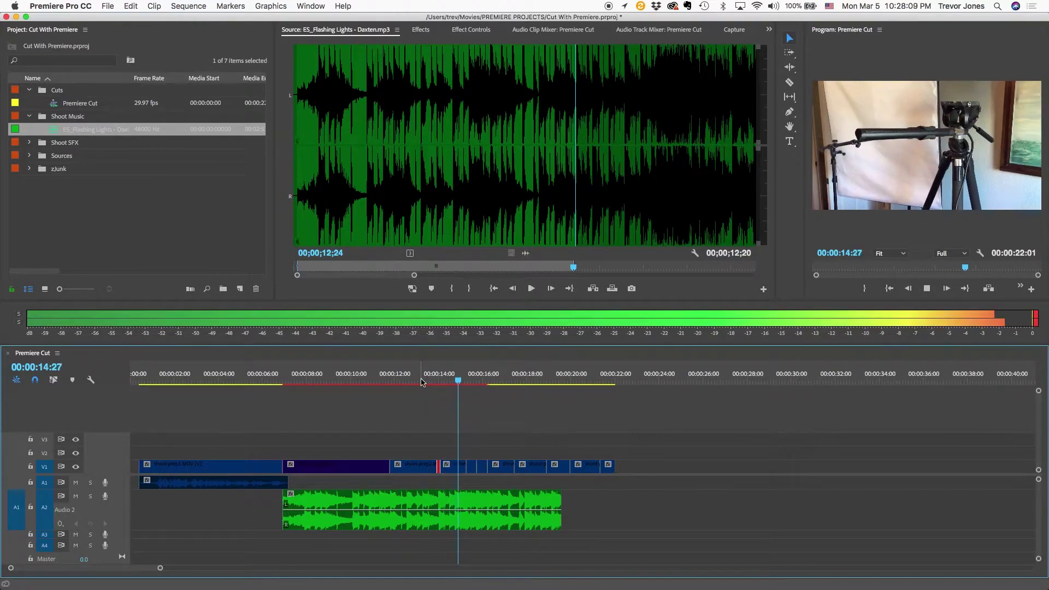
{"action": "key", "text": "space"}
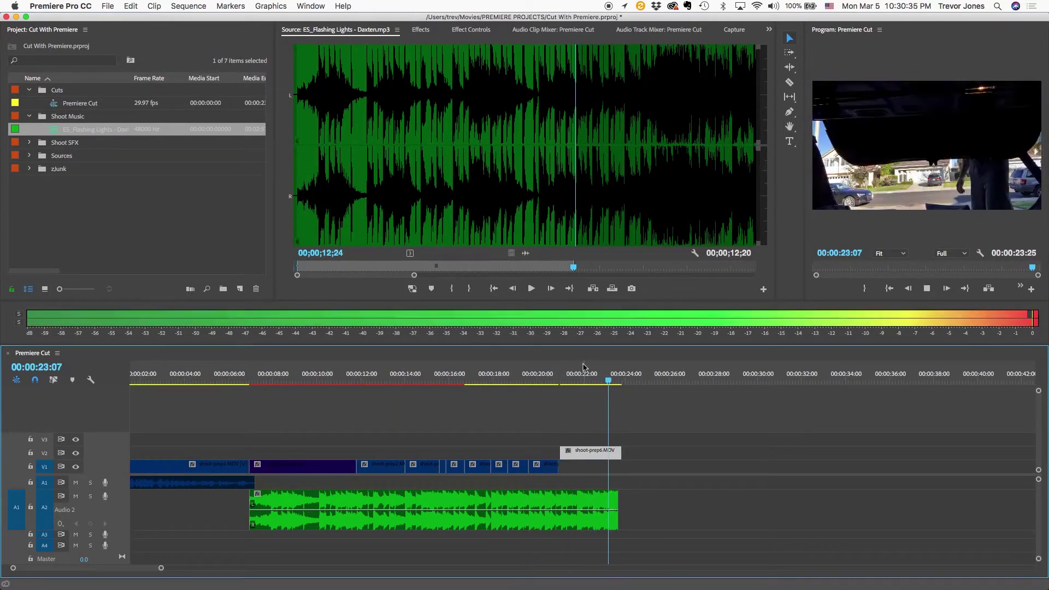
{"action": "left_click_drag", "start_coordinate": [497, 366], "coordinate": [409, 382]}
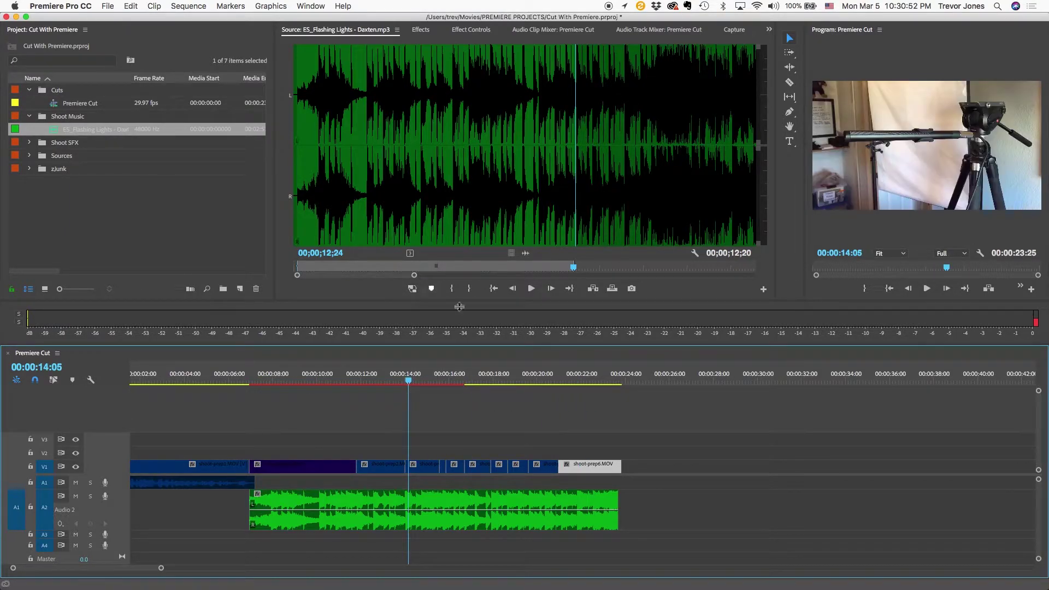
{"action": "left_click_drag", "start_coordinate": [622, 372], "coordinate": [567, 373]}
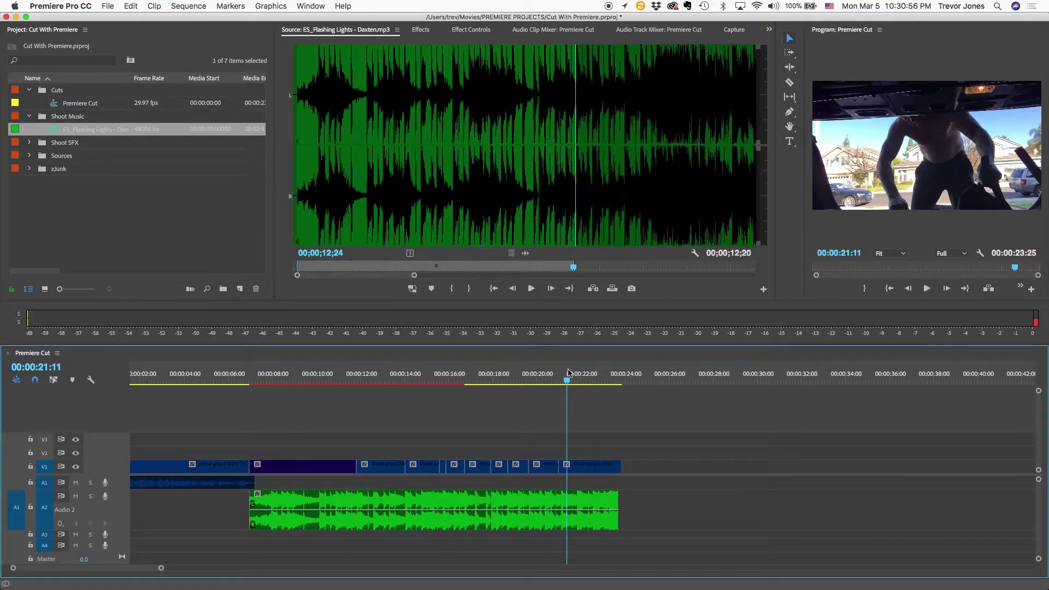
- Try a volume fade over the last seconds of the A2 music with two Pen tool keyframes, and remove it
{"action": "key", "text": "="}
{"action": "left_click", "coordinate": [690, 500]}
{"action": "left_click_drag", "start_coordinate": [691, 500], "coordinate": [692, 498]}
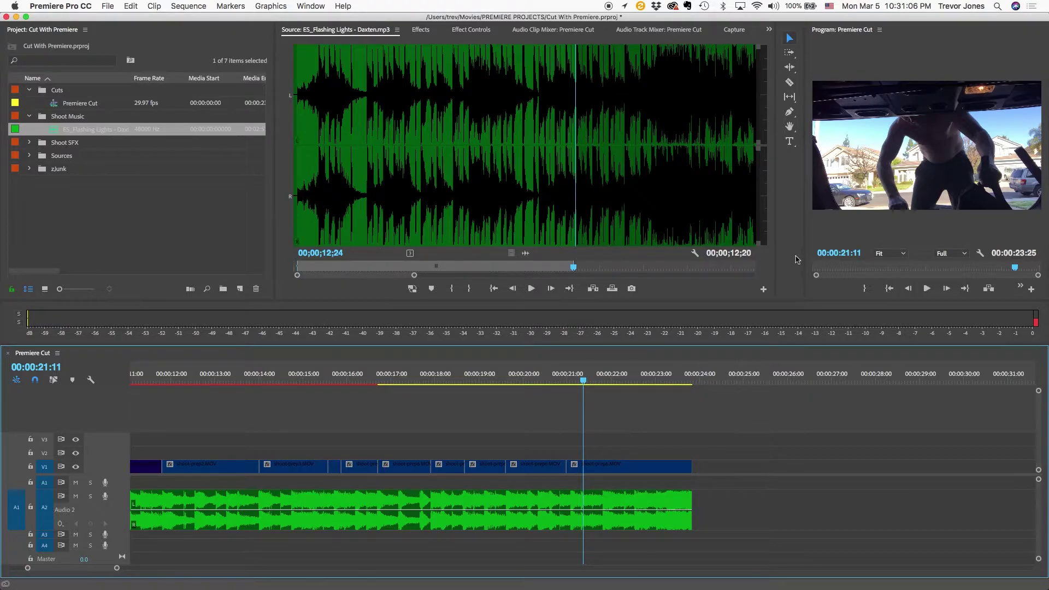
{"action": "left_click", "coordinate": [794, 186]}
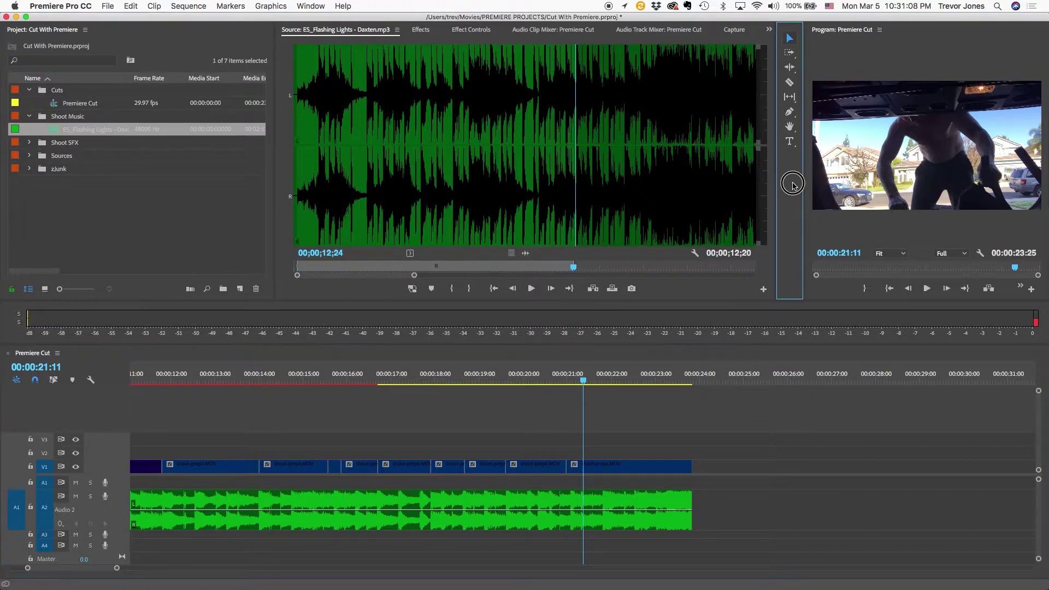
{"action": "left_click", "coordinate": [790, 111]}
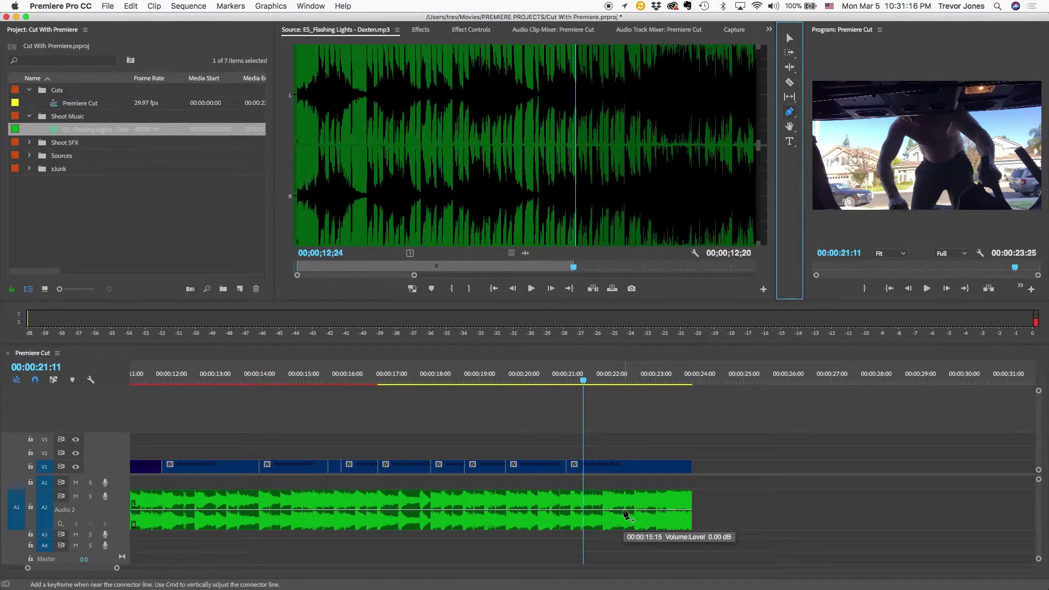
{"action": "left_click", "coordinate": [624, 510]}
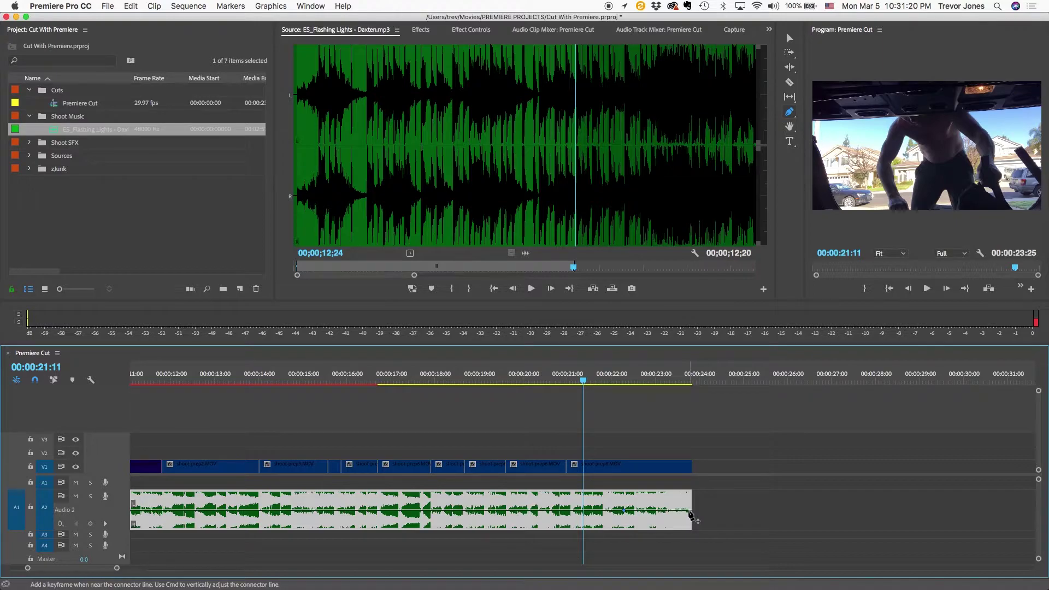
{"action": "left_click", "coordinate": [688, 510]}
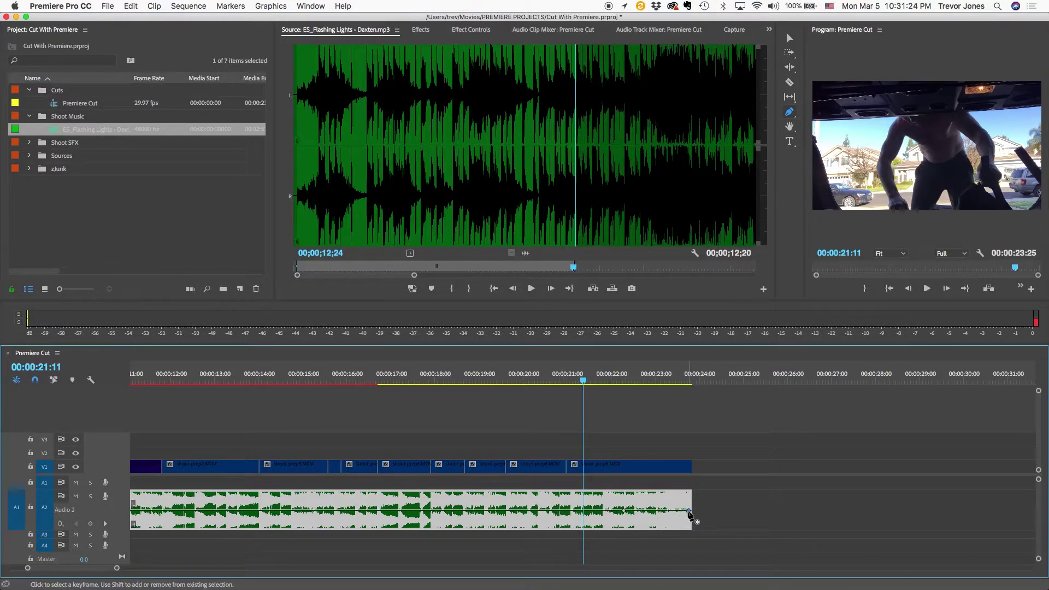
{"action": "mouse_move", "coordinate": [688, 512]}
{"action": "left_click_drag", "start_coordinate": [688, 512], "coordinate": [687, 526]}
{"action": "key", "text": "space"}
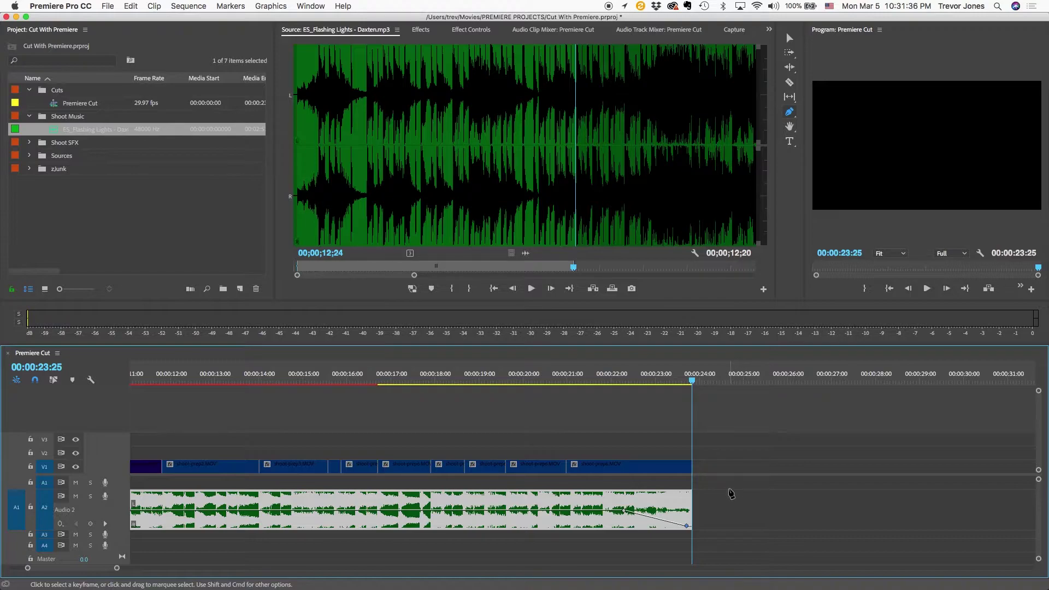
{"action": "key", "text": "Delete"}
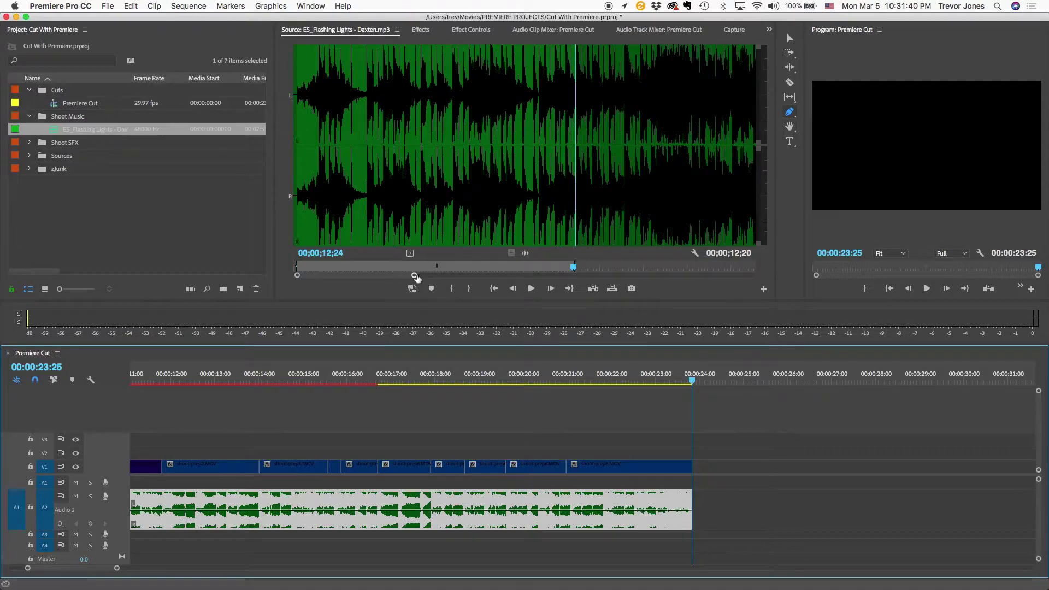
- Audition the full ES_Flashing Lights source track around 00;01;03;05 for a usable musical ending
{"action": "left_click_drag", "start_coordinate": [414, 278], "coordinate": [717, 240]}
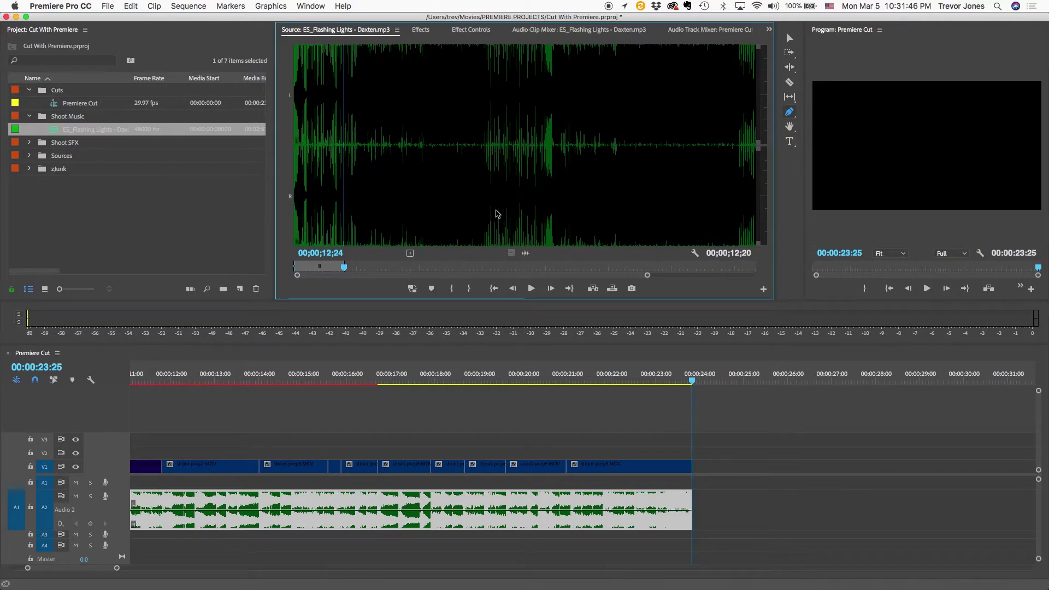
{"action": "left_click", "coordinate": [488, 218]}
{"action": "key", "text": "space"}
{"action": "left_click", "coordinate": [545, 204]}
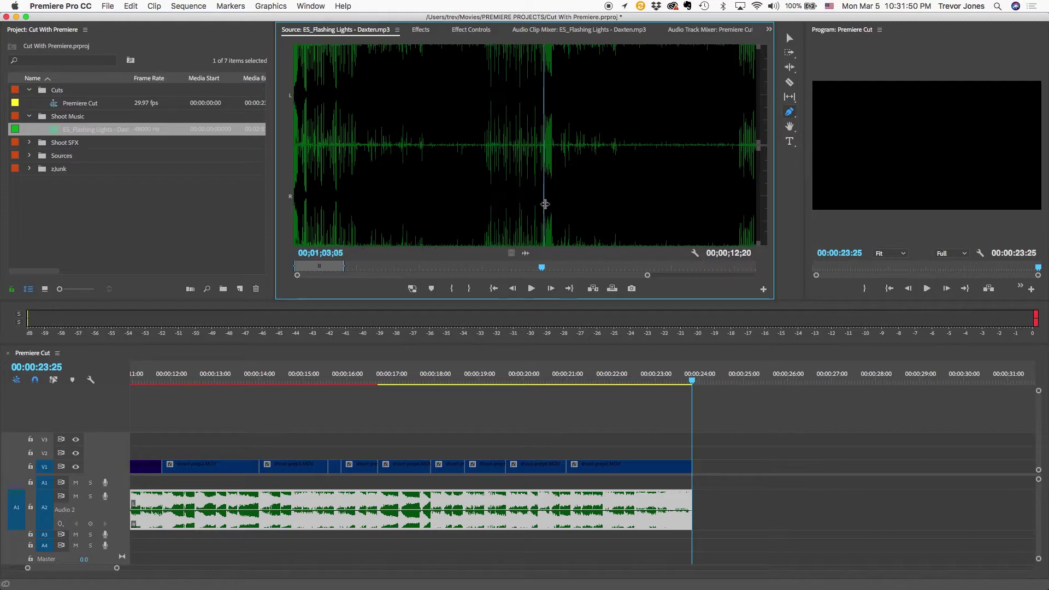
{"action": "key", "text": "="}
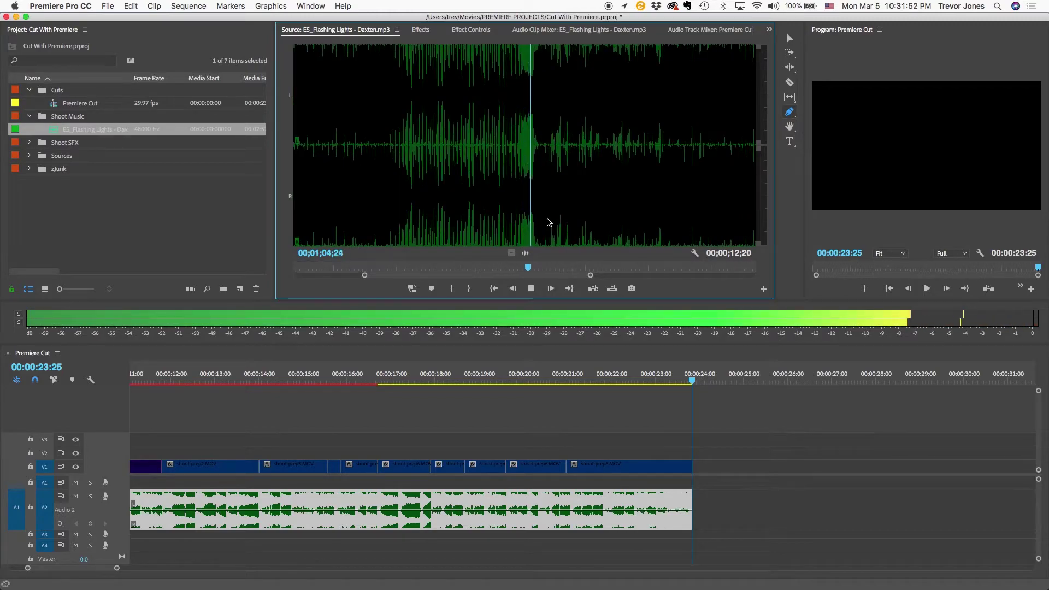
{"action": "key", "text": "space"}
{"action": "key", "text": "minus"}
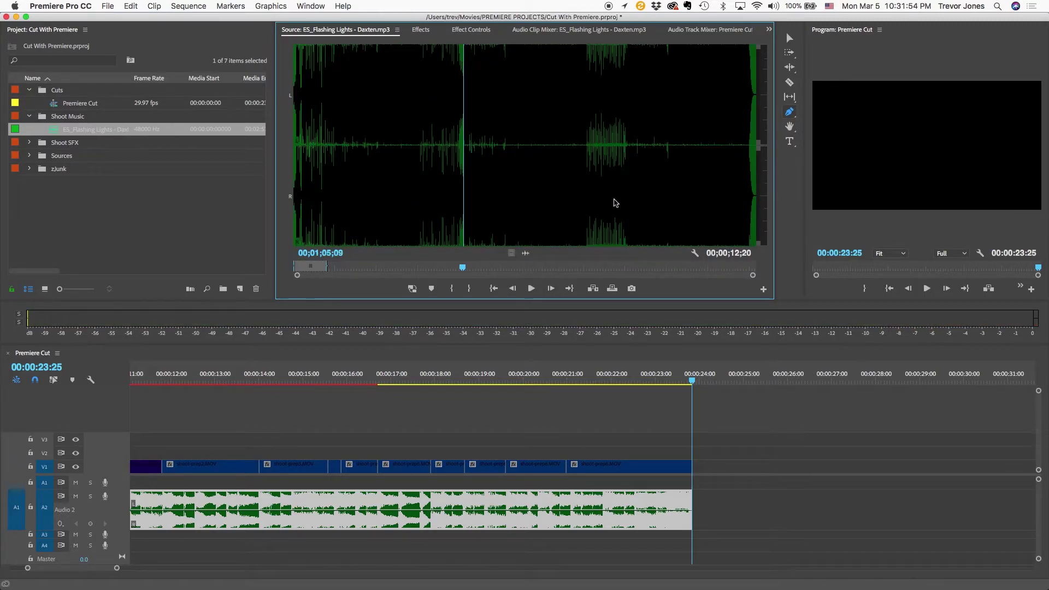
- Audition the music source around 00;01;52;03 as another possible ending
{"action": "left_click", "coordinate": [584, 209]}
{"action": "key", "text": "space"}
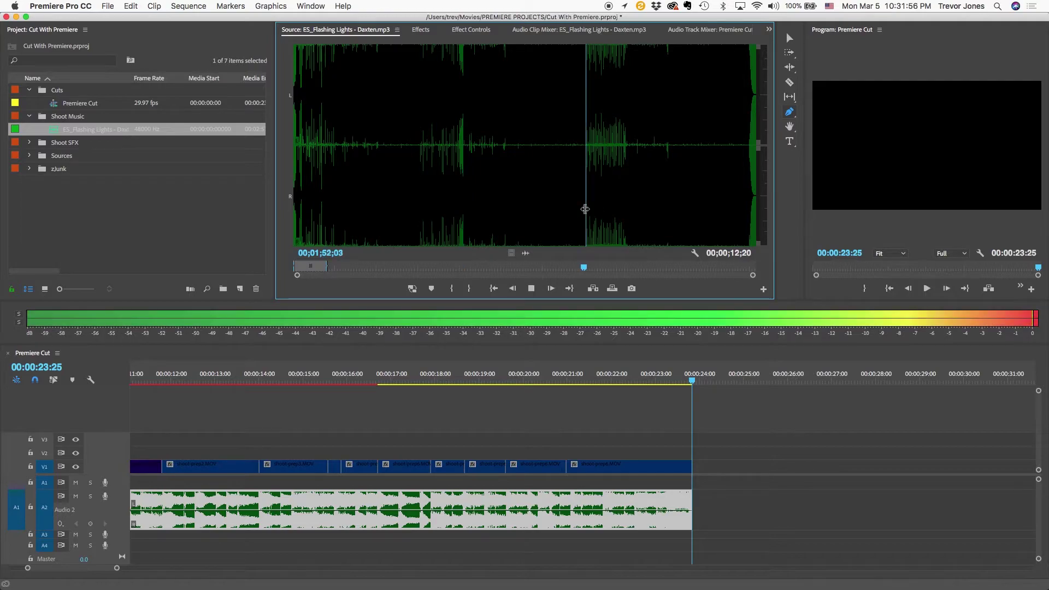
{"action": "key", "text": "space"}
{"action": "left_click", "coordinate": [584, 205]}
{"action": "key", "text": "space"}
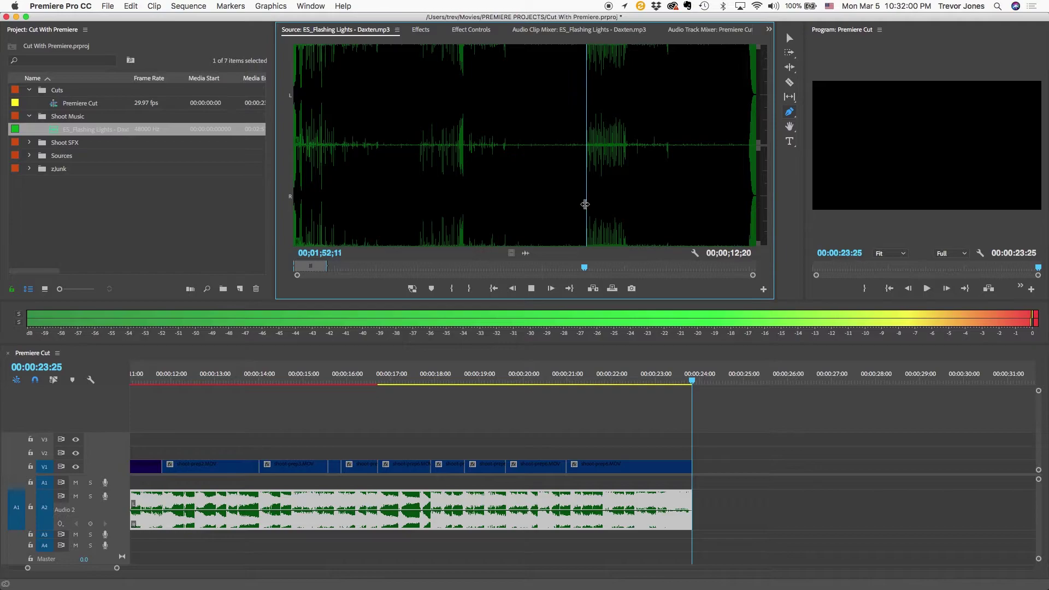
{"action": "key", "text": "space"}
- Audition the closing seconds of the music source around 00;02;50;10 to find where its natural ending can start
{"action": "left_click", "coordinate": [743, 224]}
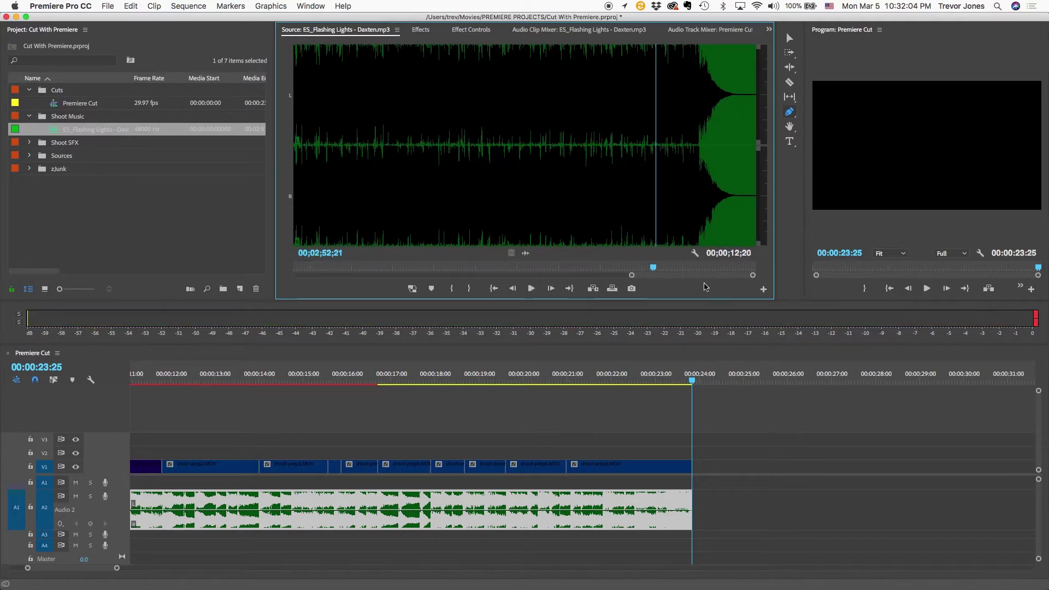
{"action": "left_click", "coordinate": [587, 211]}
{"action": "key", "text": "space"}
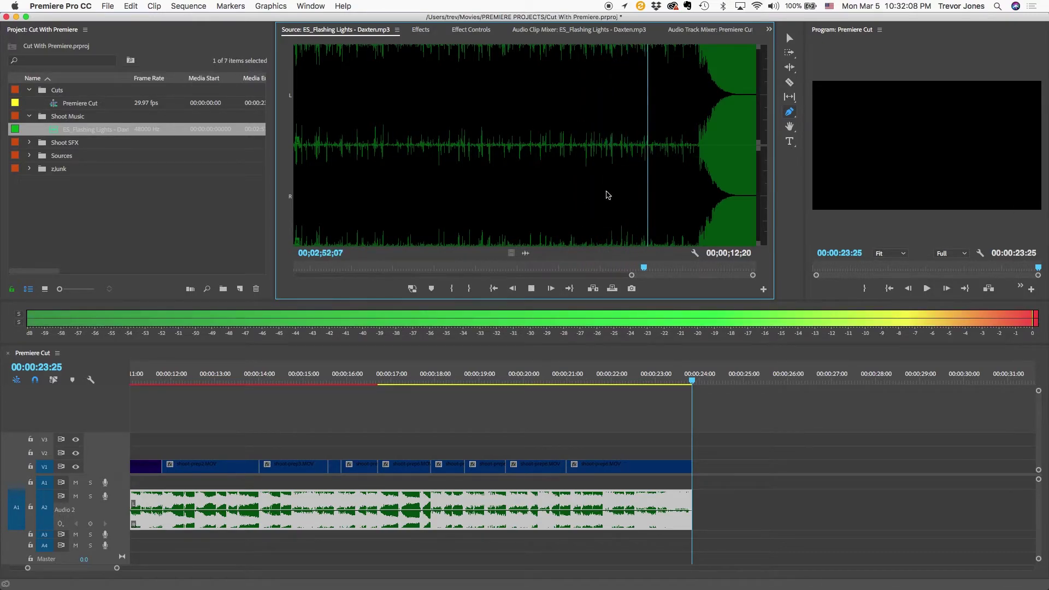
{"action": "left_click", "coordinate": [606, 183]}
{"action": "left_click", "coordinate": [573, 183]}
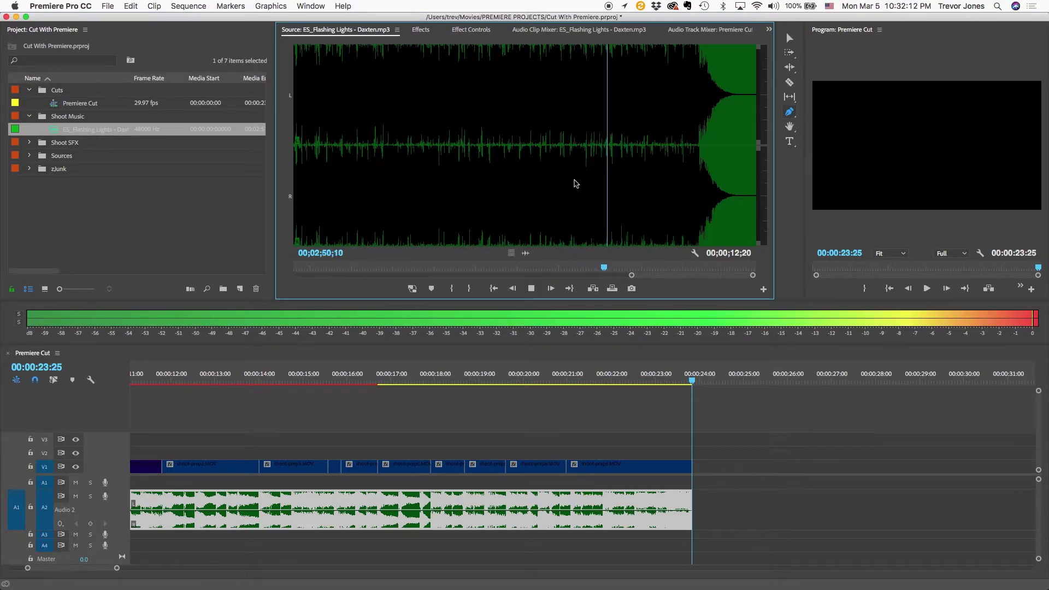
- Mark the ending of the music source with an In point at 00;02;50;24 and an Out point at 00;02;55;14
{"action": "key", "text": "space"}
{"action": "key", "text": "Left"}
{"action": "key", "text": "Left"}
{"action": "key", "text": "Left"}
{"action": "key", "text": "Left"}
{"action": "key", "text": "i"}
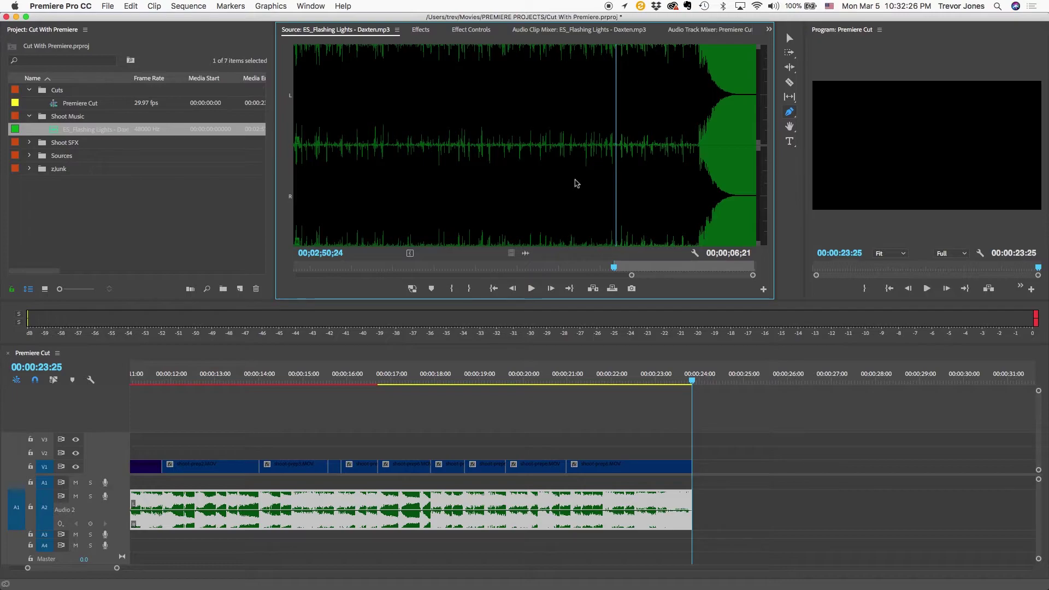
{"action": "key", "text": "space"}
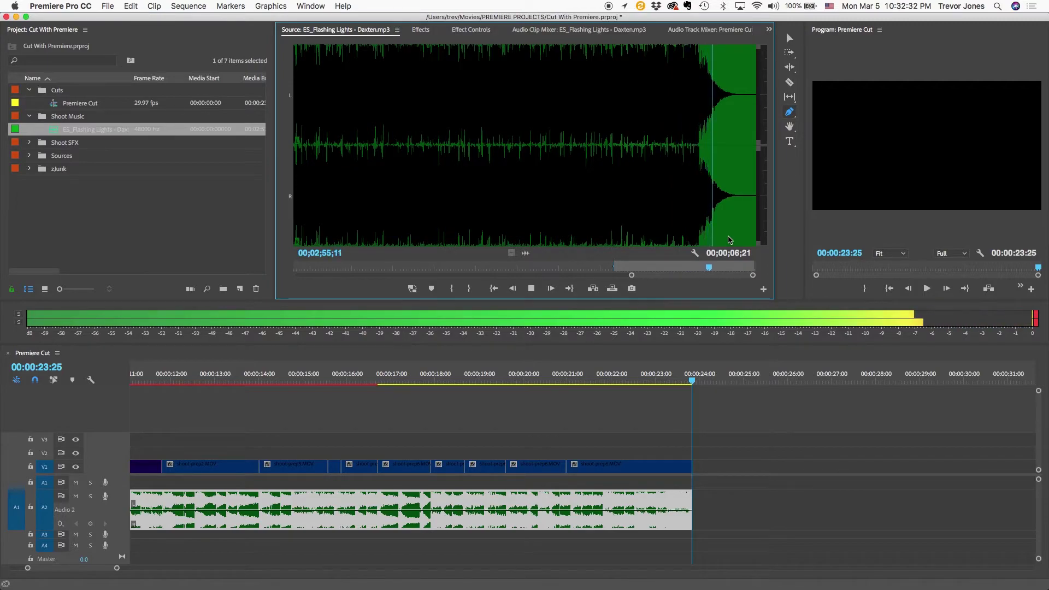
{"action": "key", "text": "space"}
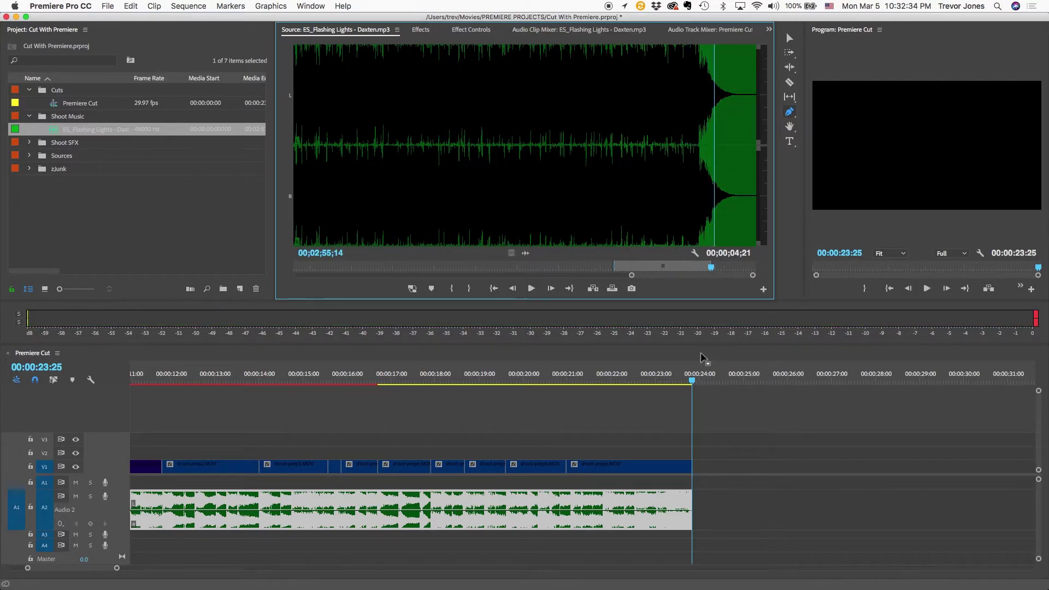
- Locate the music beat at 00:00:19:18 in the sequence and trim the end of the A2 music clip to it
{"action": "left_click_drag", "start_coordinate": [634, 376], "coordinate": [342, 377]}
{"action": "key", "text": "space"}
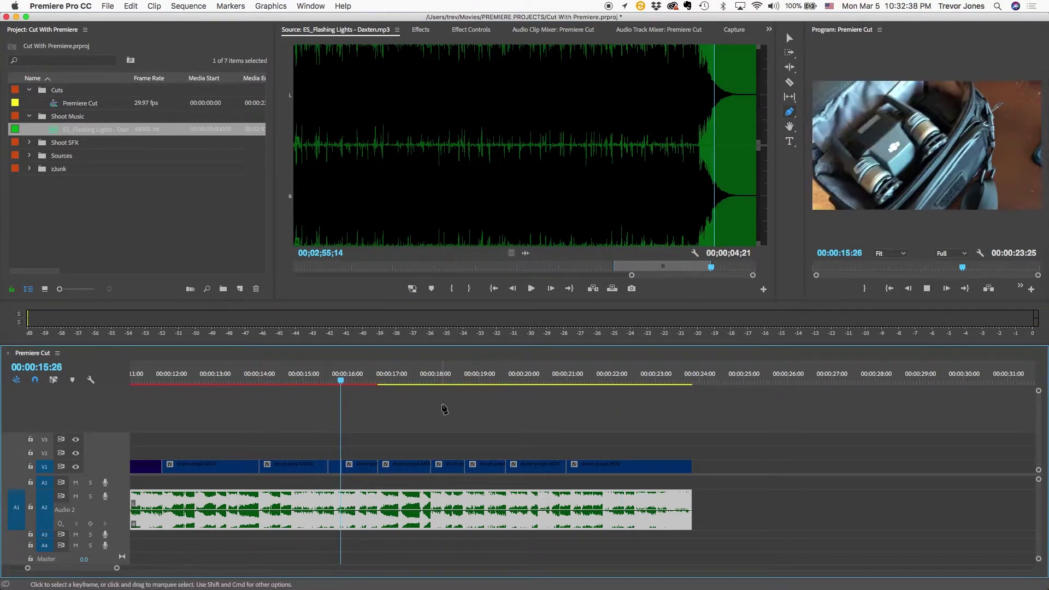
{"action": "key", "text": "v"}
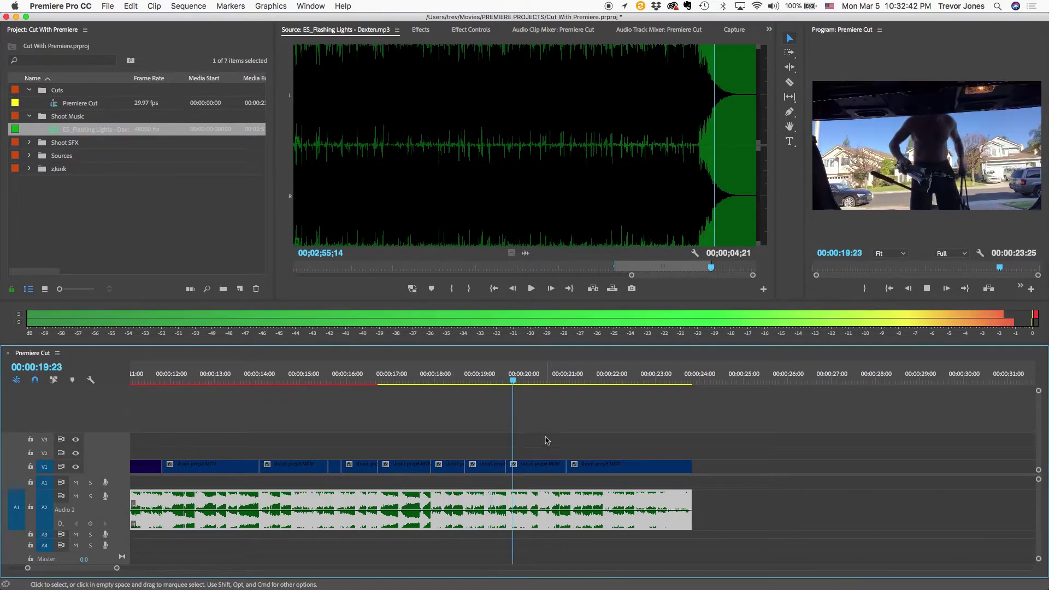
{"action": "left_click", "coordinate": [503, 381]}
{"action": "left_click_drag", "start_coordinate": [503, 380], "coordinate": [506, 381]}
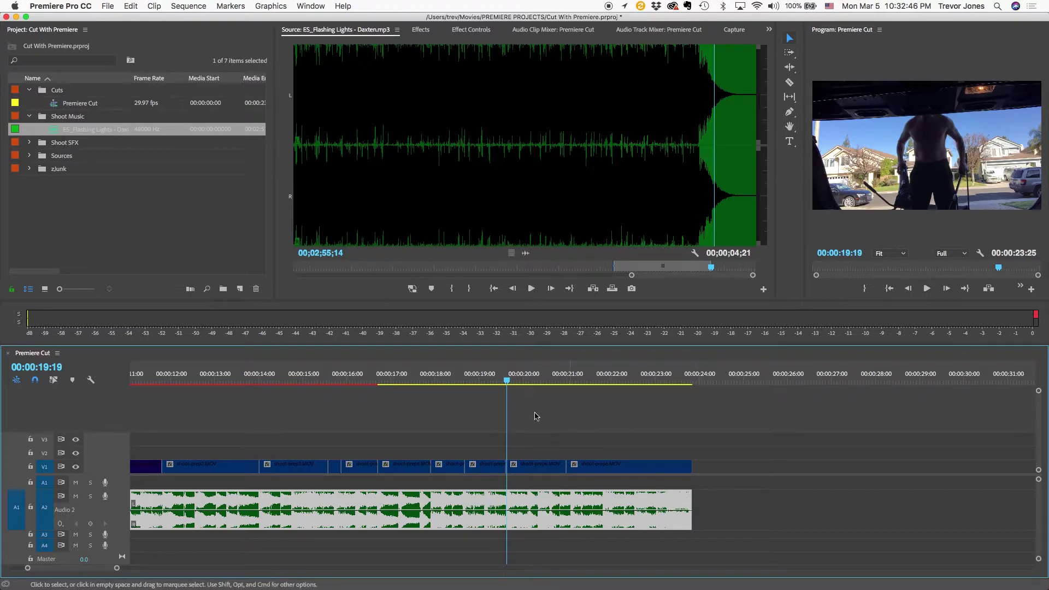
{"action": "mouse_move", "coordinate": [509, 381]}
{"action": "left_mouse_down"}
{"action": "mouse_move", "coordinate": [465, 377]}
{"action": "mouse_move", "coordinate": [506, 380]}
{"action": "left_mouse_up"}
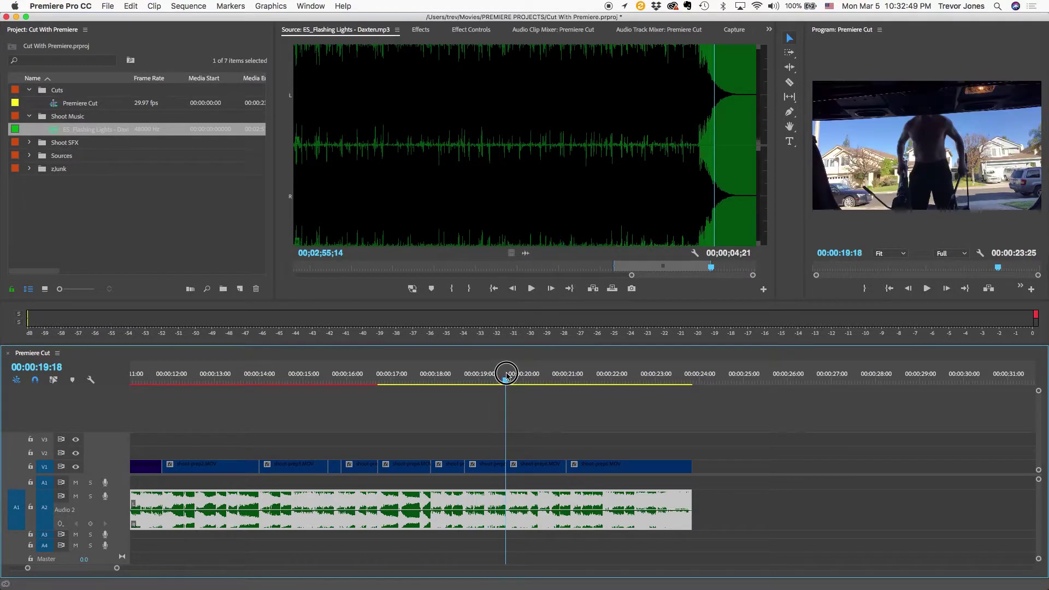
{"action": "left_click", "coordinate": [690, 497]}
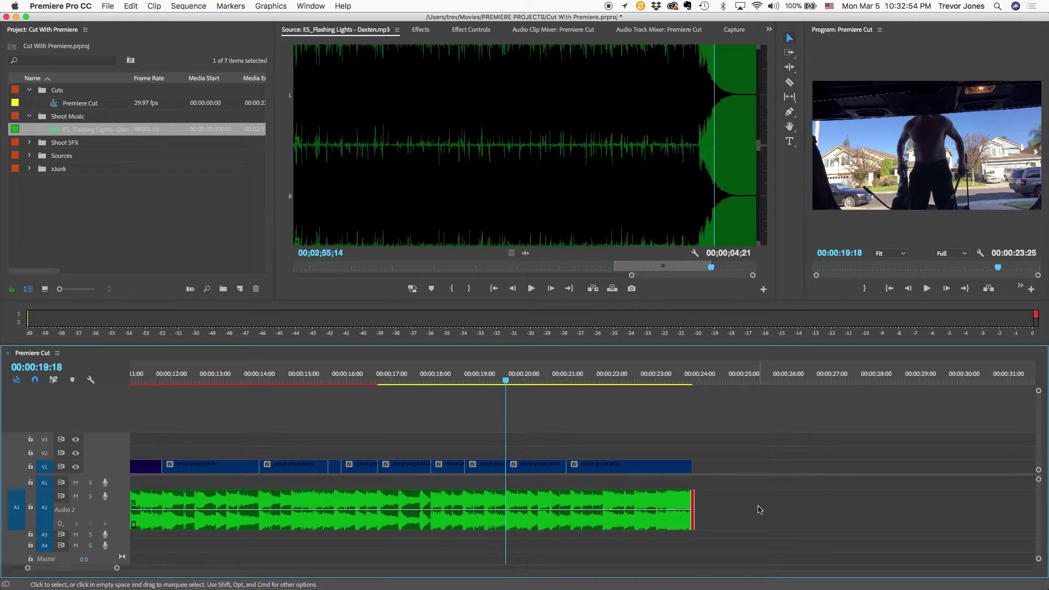
{"action": "key", "text": "e"}
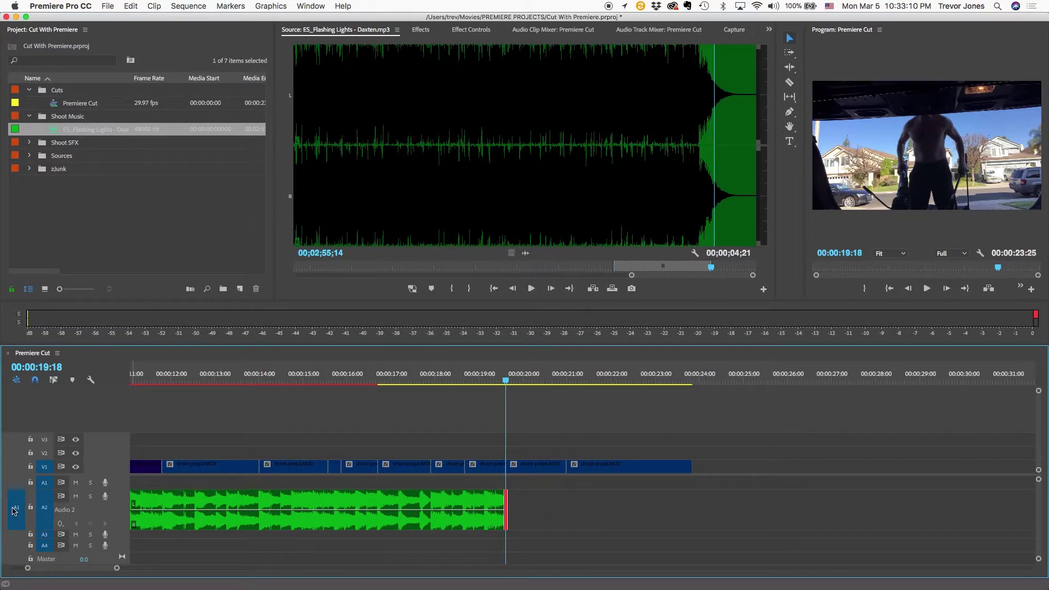
- Route the source audio of the music clip to sequence track A1
{"action": "left_click", "coordinate": [12, 482]}
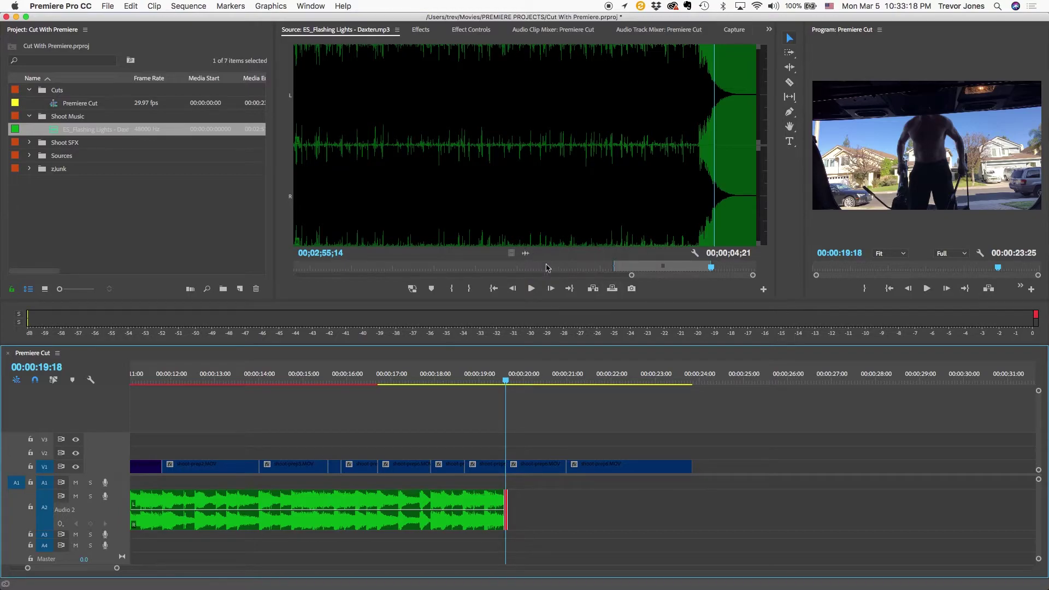
{"action": "left_click", "coordinate": [612, 289]}
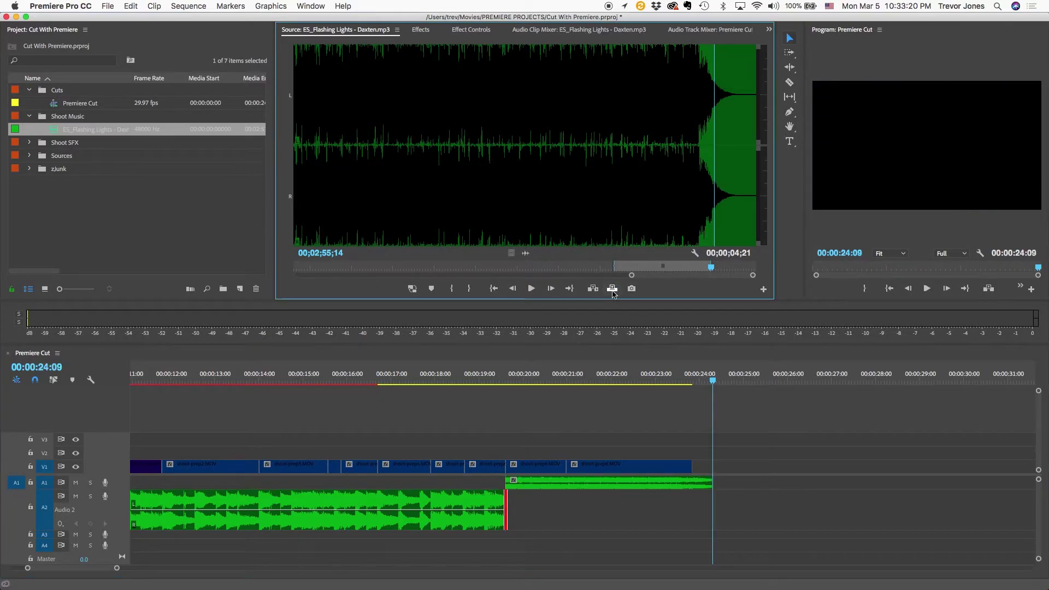
{"action": "key", "text": "super+z"}
{"action": "left_click_drag", "start_coordinate": [526, 255], "coordinate": [954, 197]}
{"action": "key", "text": "super+z"}
{"action": "left_click_drag", "start_coordinate": [526, 253], "coordinate": [599, 213]}
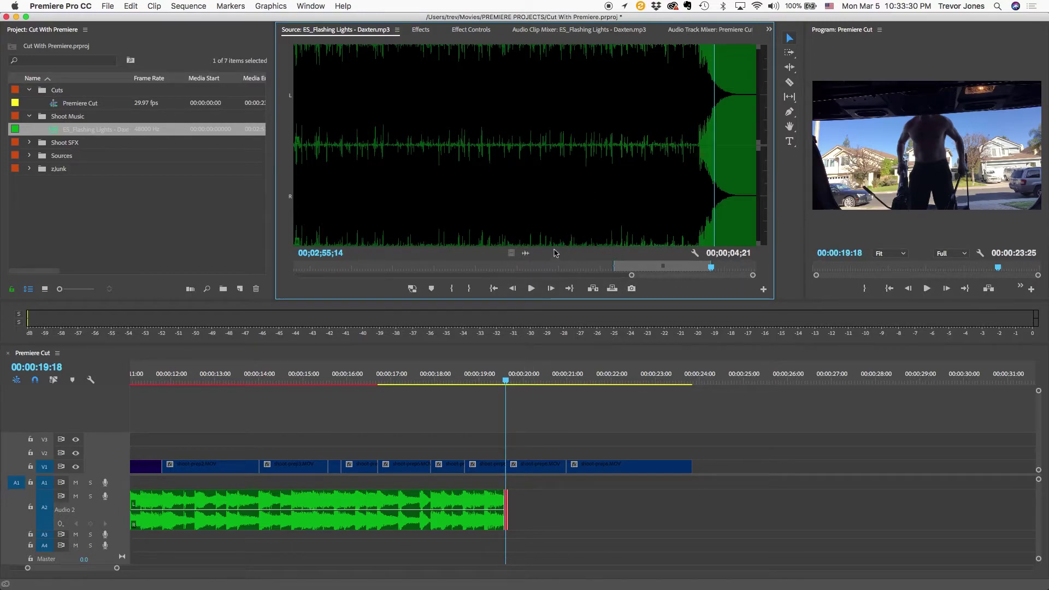
- Overwrite the marked music ending onto A1 at 00:00:19:18 and play across its join with the A2 music
{"action": "left_click_drag", "start_coordinate": [527, 253], "coordinate": [961, 194]}
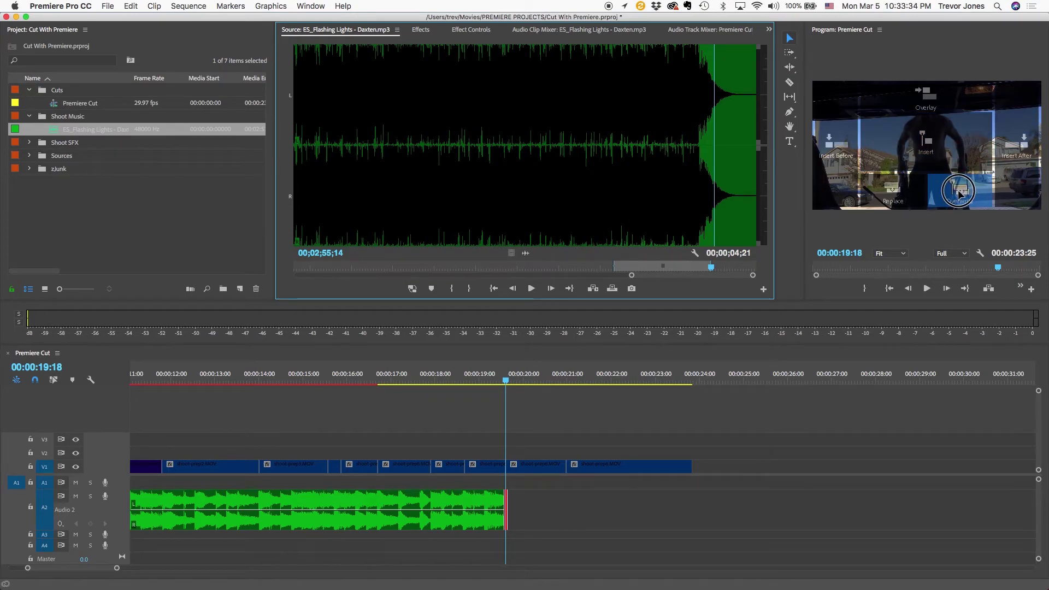
{"action": "left_click_drag", "start_coordinate": [960, 193], "coordinate": [959, 193]}
{"action": "left_click_drag", "start_coordinate": [505, 372], "coordinate": [457, 374]}
{"action": "key", "text": "space"}
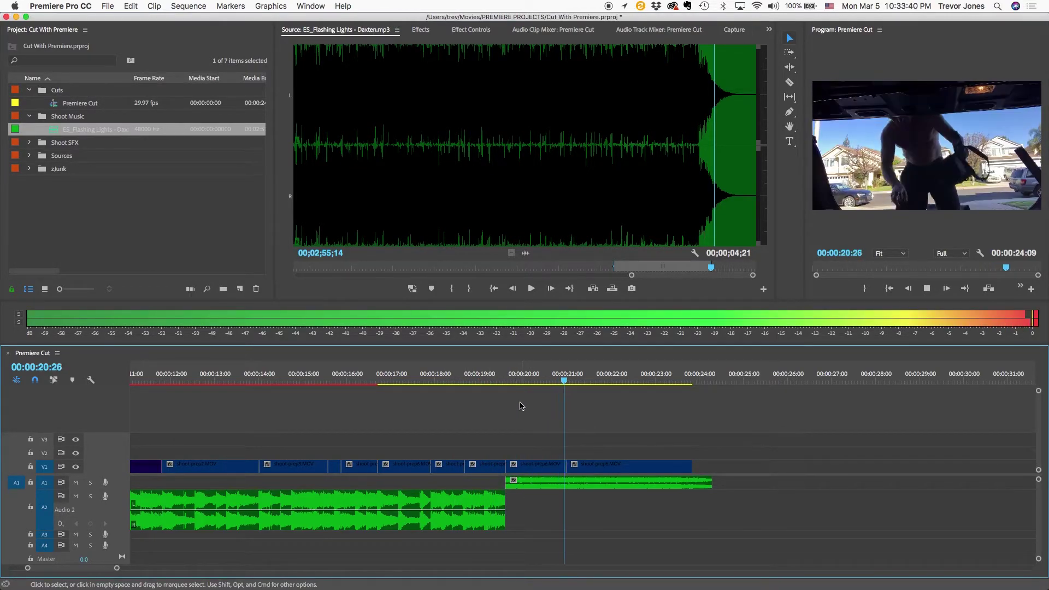
{"action": "key", "text": "space"}
- Expand track A1's height and extend the start of its music ending back to about 00:00:16:12, overlapping the A2 music
{"action": "left_click", "coordinate": [481, 373]}
{"action": "key", "text": "="}
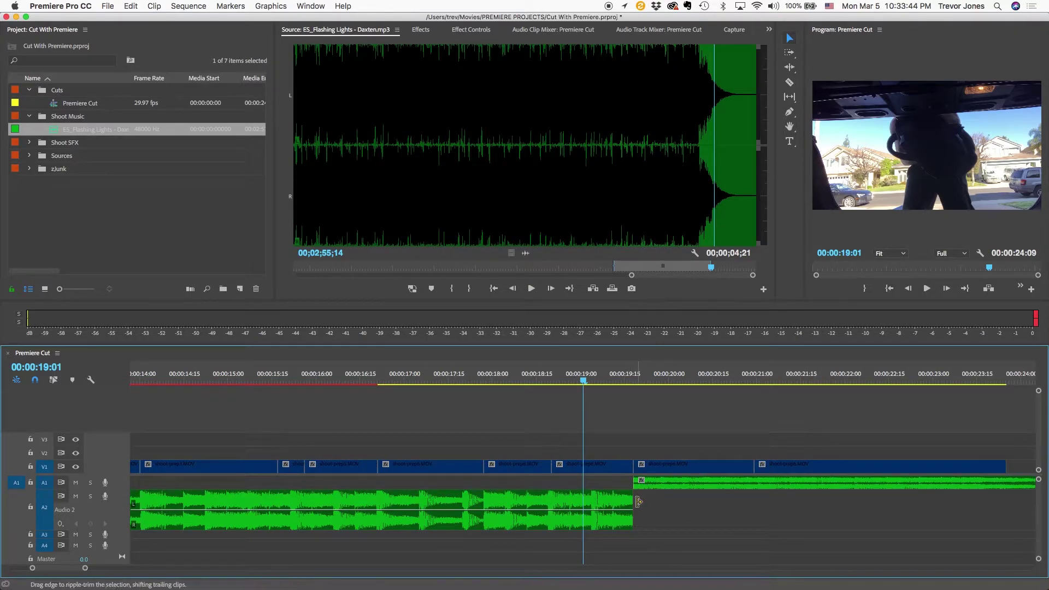
{"action": "double_click", "coordinate": [113, 485]}
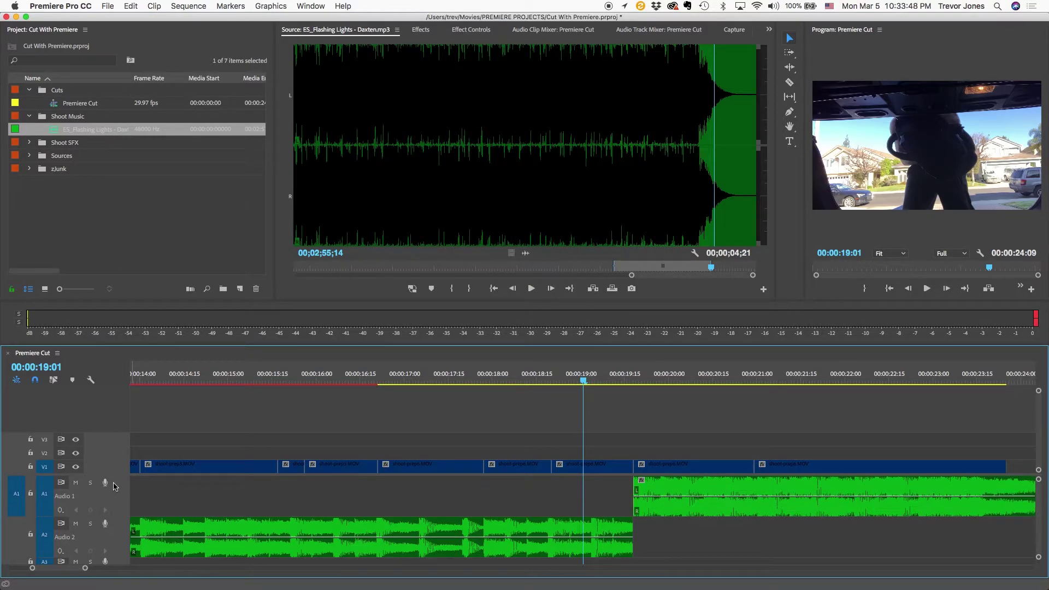
{"action": "left_click_drag", "start_coordinate": [634, 490], "coordinate": [355, 483]}
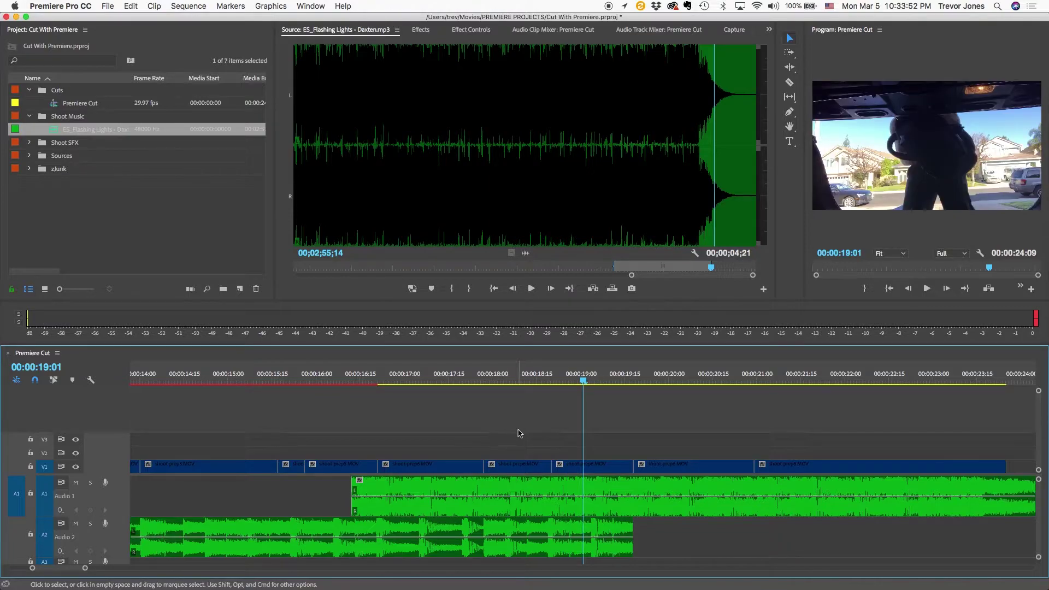
- Compare the overlapping waveforms and nudge the A1 music ending two frames earlier to line its beats up with A2
{"action": "mouse_move", "coordinate": [538, 377]}
{"action": "left_mouse_down"}
{"action": "mouse_move", "coordinate": [578, 378]}
{"action": "mouse_move", "coordinate": [545, 377]}
{"action": "left_mouse_up"}
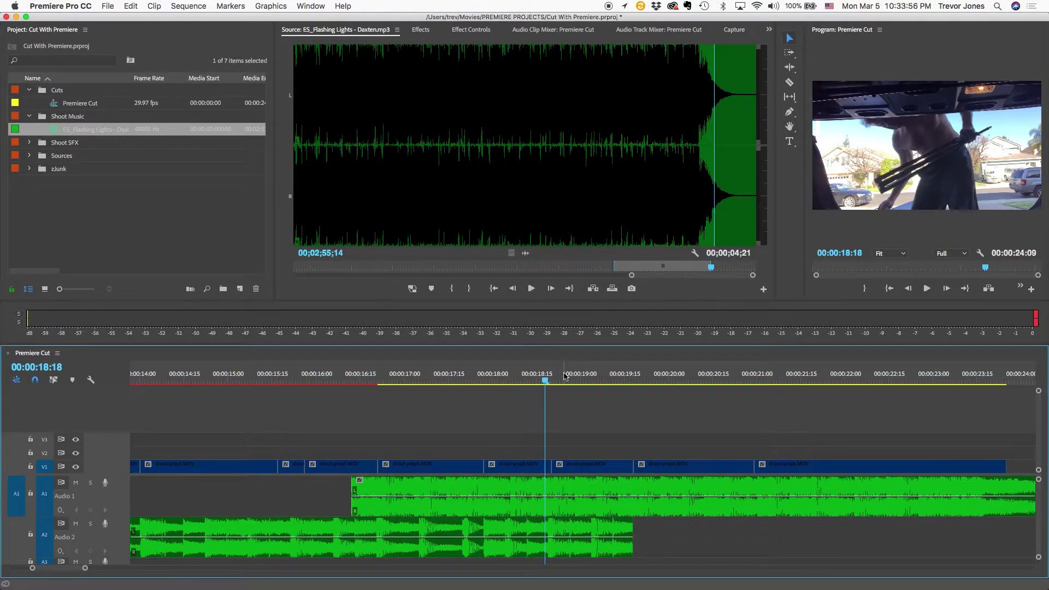
{"action": "scroll", "coordinate": [506, 476], "scroll_direction": "left", "scroll_amount": 3}
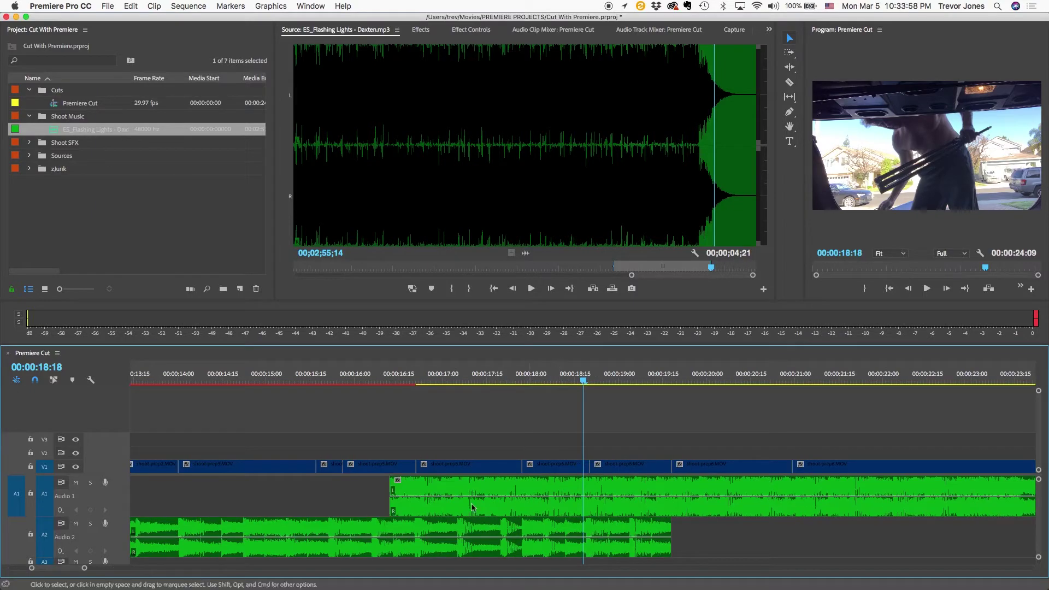
{"action": "key", "text": "minus"}
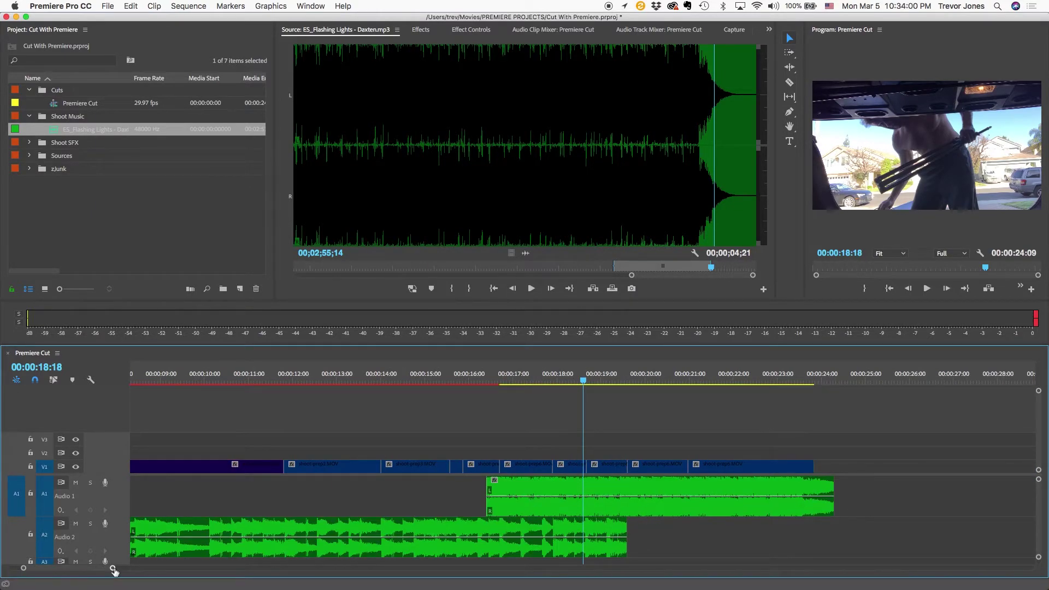
{"action": "mouse_move", "coordinate": [113, 571]}
{"action": "left_mouse_down"}
{"action": "mouse_move", "coordinate": [169, 569]}
{"action": "mouse_move", "coordinate": [103, 575]}
{"action": "left_mouse_up"}
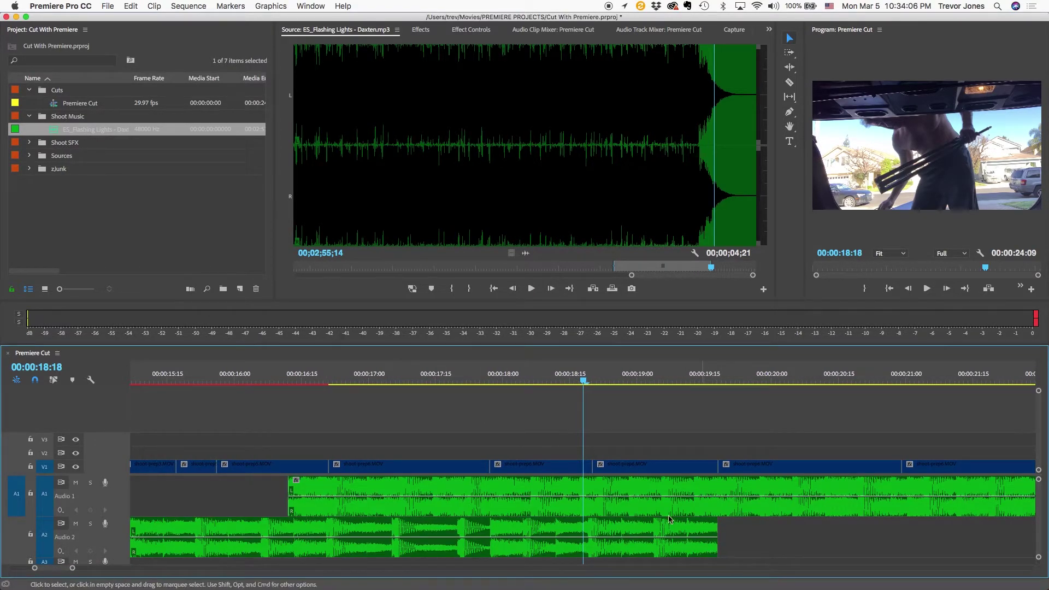
{"action": "left_click", "coordinate": [620, 504]}
{"action": "left_click", "coordinate": [760, 532]}
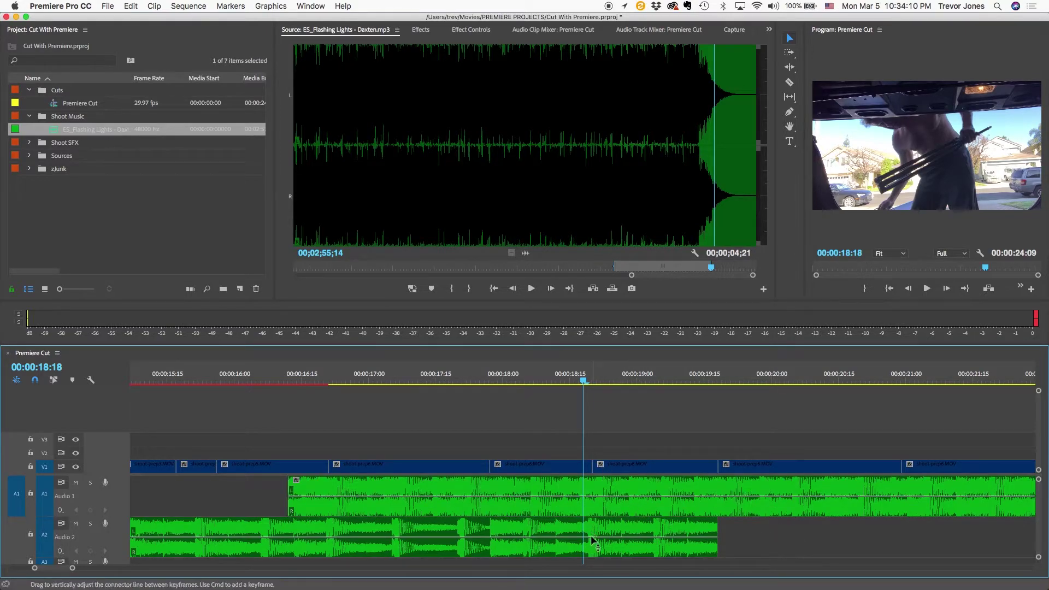
{"action": "left_click", "coordinate": [629, 513]}
{"action": "key", "text": "super+Left"}
{"action": "key", "text": "super+Left"}
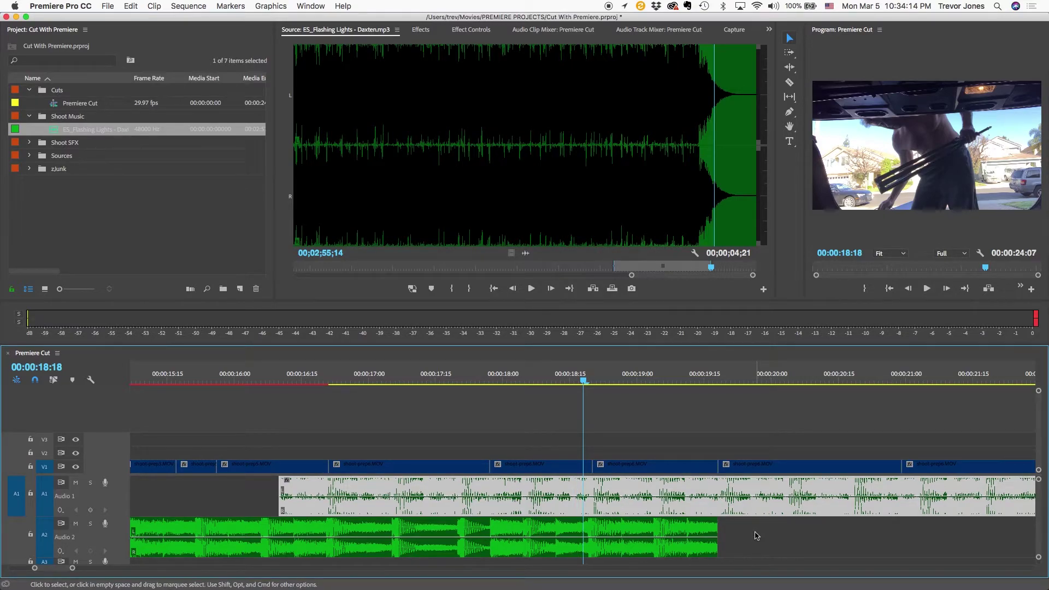
- Trim the start of the A1 music ending to 00:00:19:18 and play across the hard cut from A2
{"action": "left_click_drag", "start_coordinate": [281, 488], "coordinate": [718, 486]}
{"action": "left_click_drag", "start_coordinate": [293, 384], "coordinate": [253, 391]}
{"action": "key", "text": "space"}
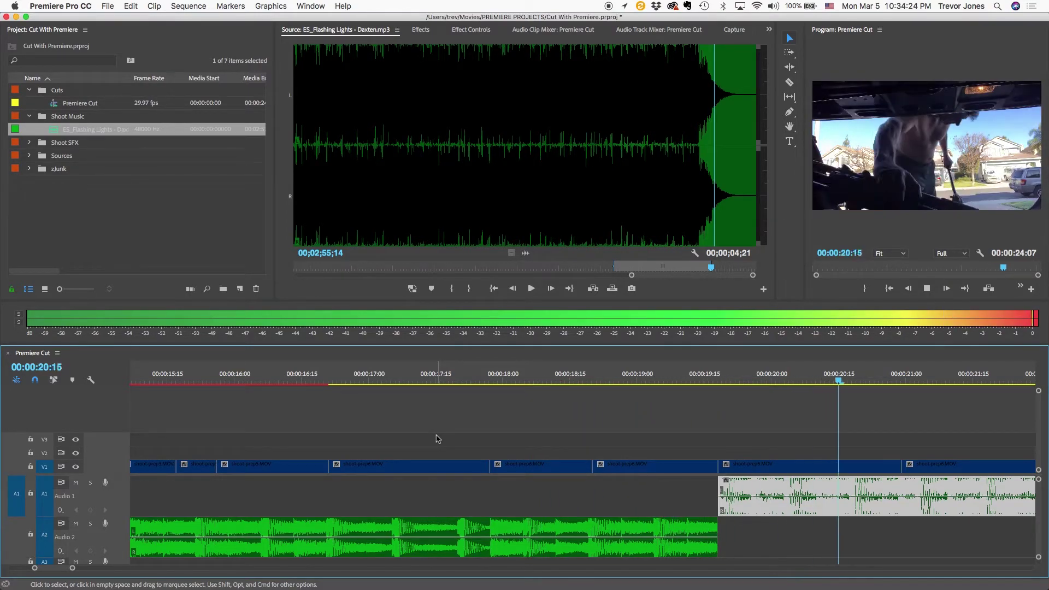
{"action": "key", "text": "minus"}
{"action": "key", "text": "minus"}
{"action": "key", "text": "space"}
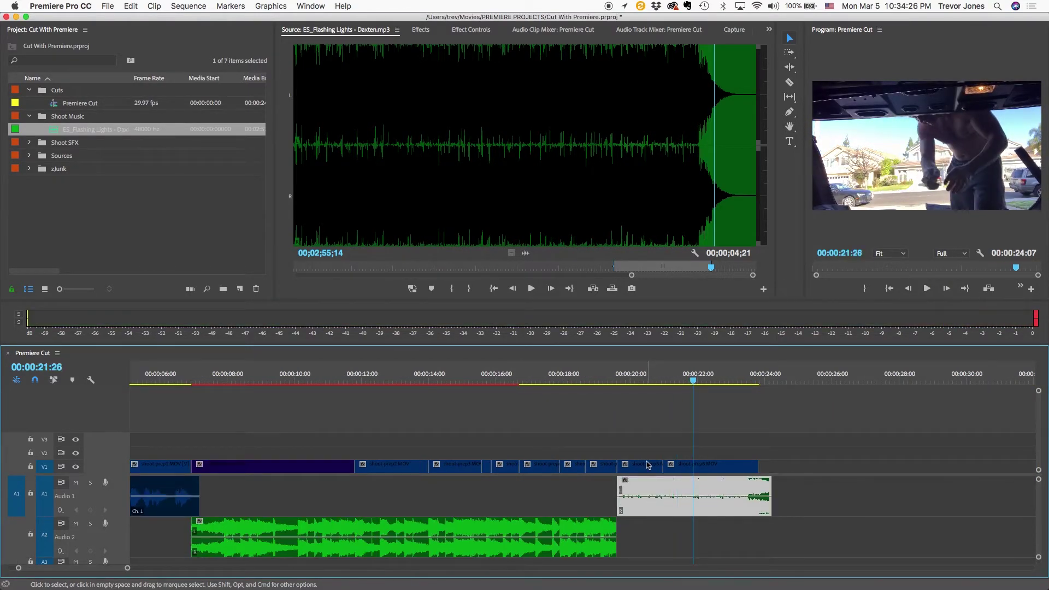
- Extend the start of the A1 music ending back to about 00:00:15:13 and audition its overlap with the A2 music
{"action": "left_click_drag", "start_coordinate": [618, 484], "coordinate": [477, 484]}
{"action": "left_click", "coordinate": [429, 376]}
{"action": "key", "text": "space"}
{"action": "key", "text": "="}
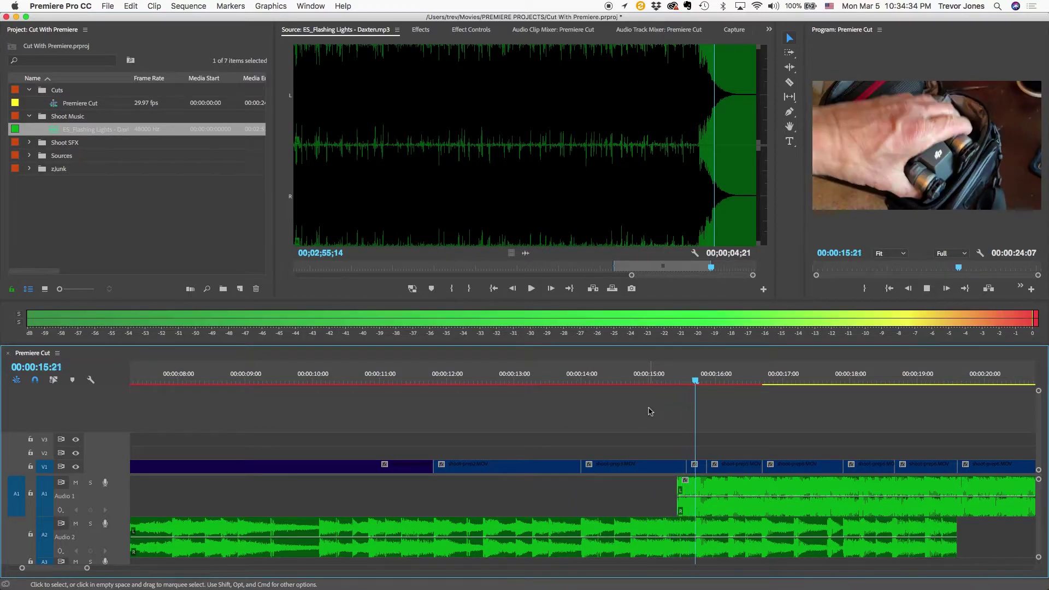
{"action": "left_click", "coordinate": [584, 376]}
{"action": "left_click_drag", "start_coordinate": [585, 376], "coordinate": [529, 377]}
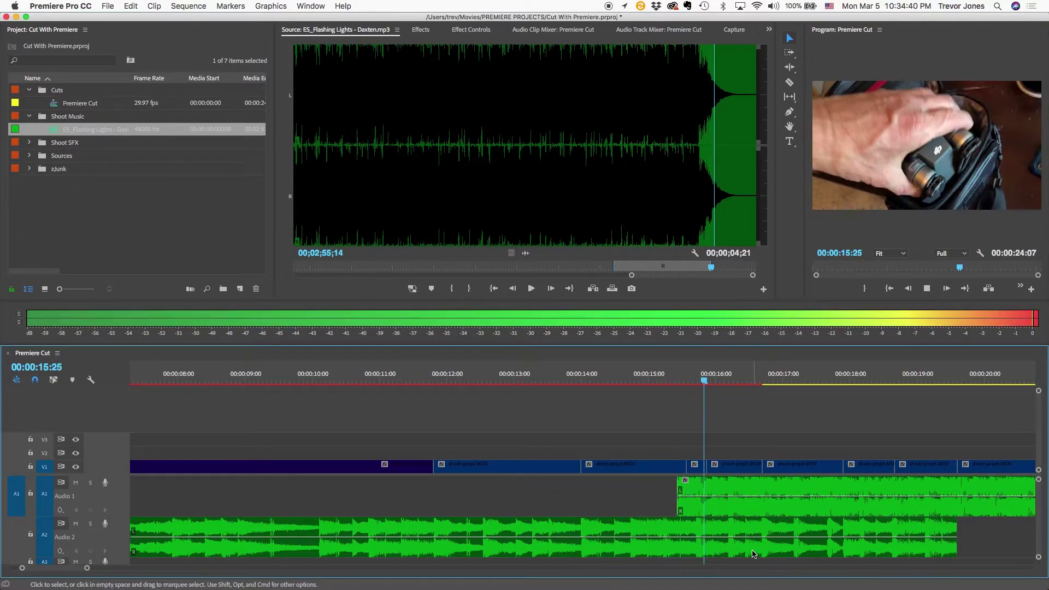
{"action": "key", "text": "space"}
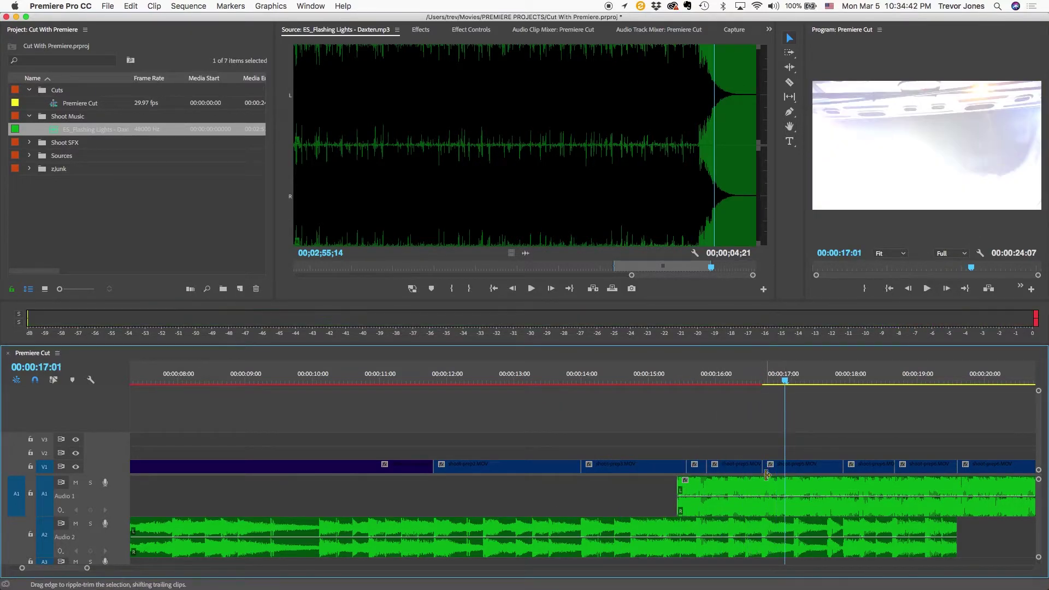
{"action": "key", "text": "minus"}
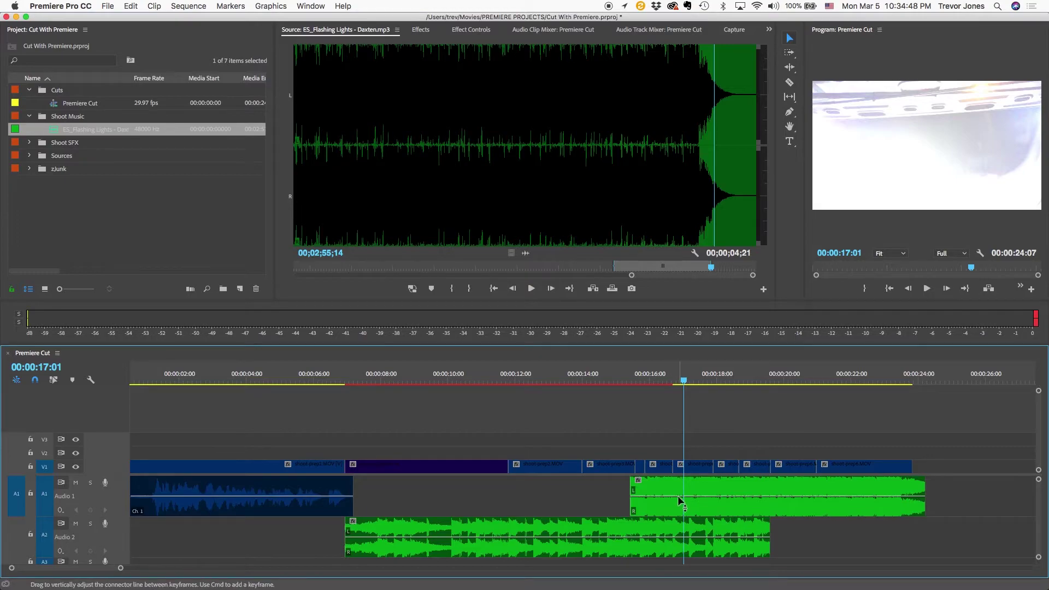
- Fade in the A1 music ending with volume keyframes from its start to about 00:00:17:00, and audition the transition
{"action": "key", "text": "p"}
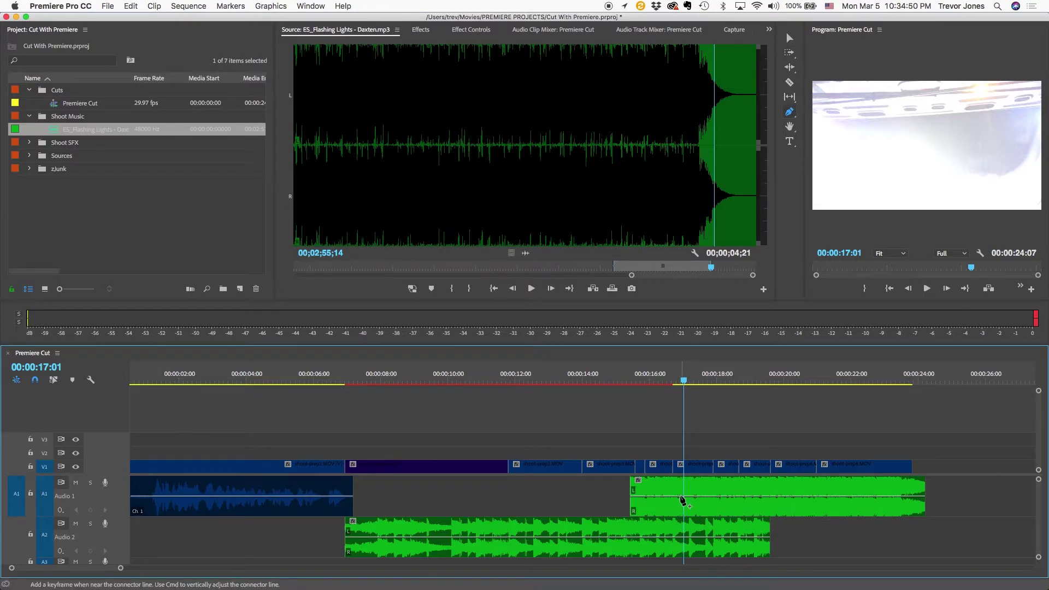
{"action": "left_click", "coordinate": [681, 497]}
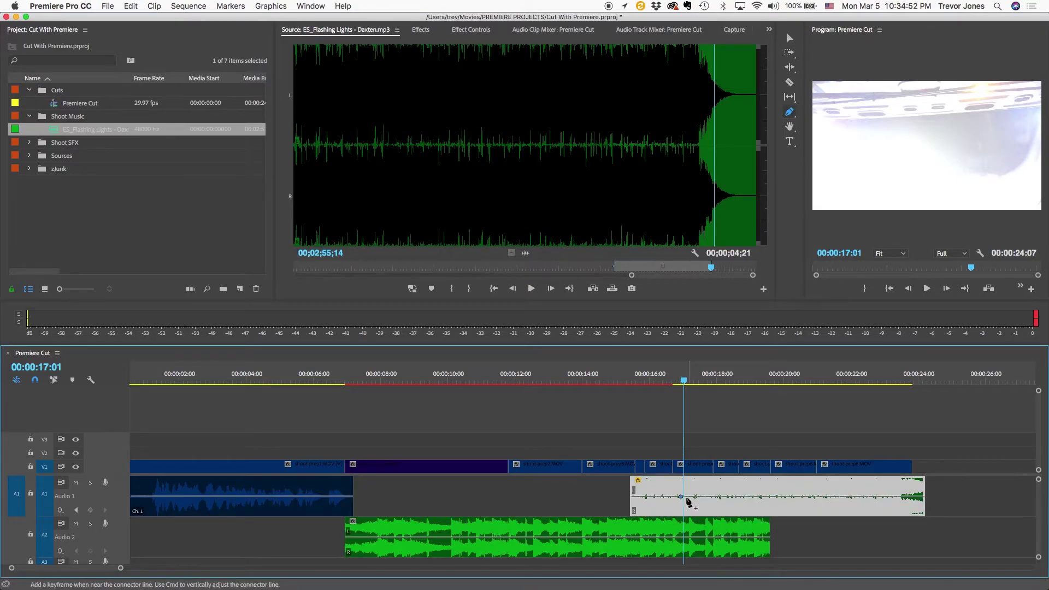
{"action": "left_click_drag", "start_coordinate": [634, 497], "coordinate": [634, 505]}
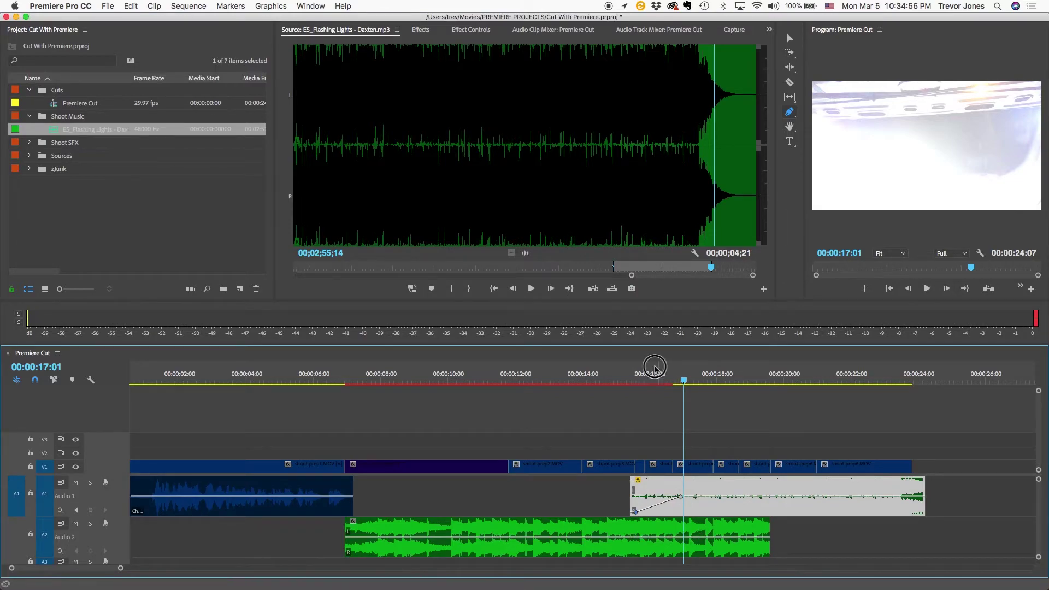
{"action": "left_click", "coordinate": [552, 377]}
{"action": "key", "text": "v"}
{"action": "key", "text": "space"}
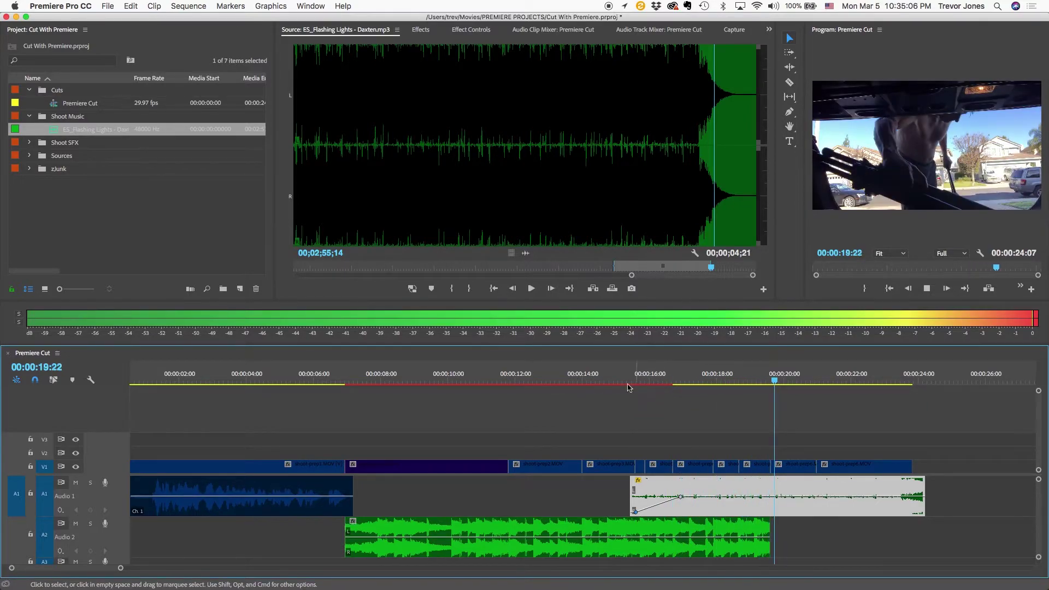
{"action": "left_click", "coordinate": [600, 378]}
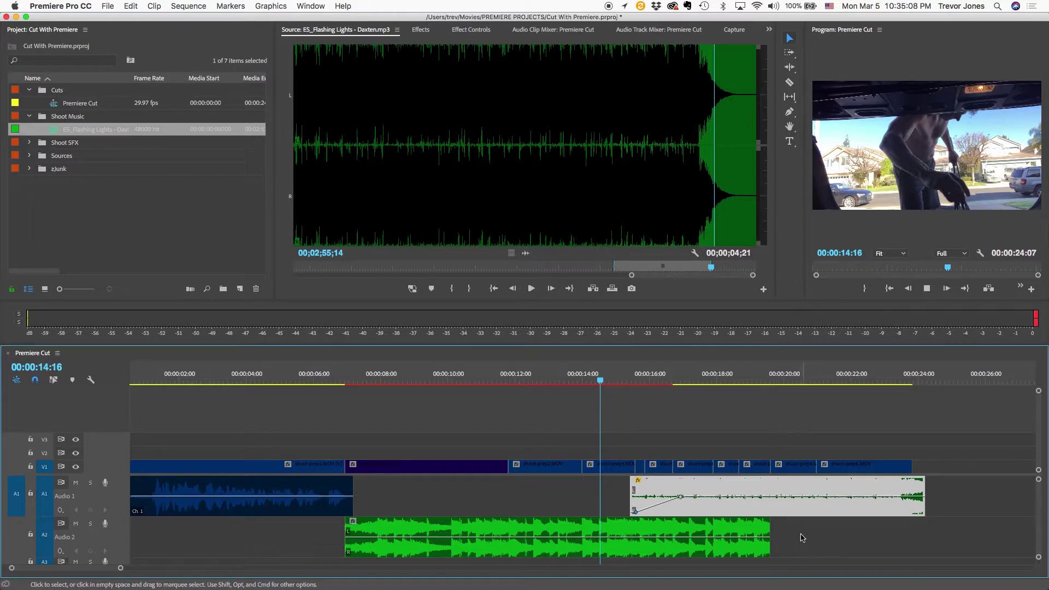
{"action": "key", "text": "space"}
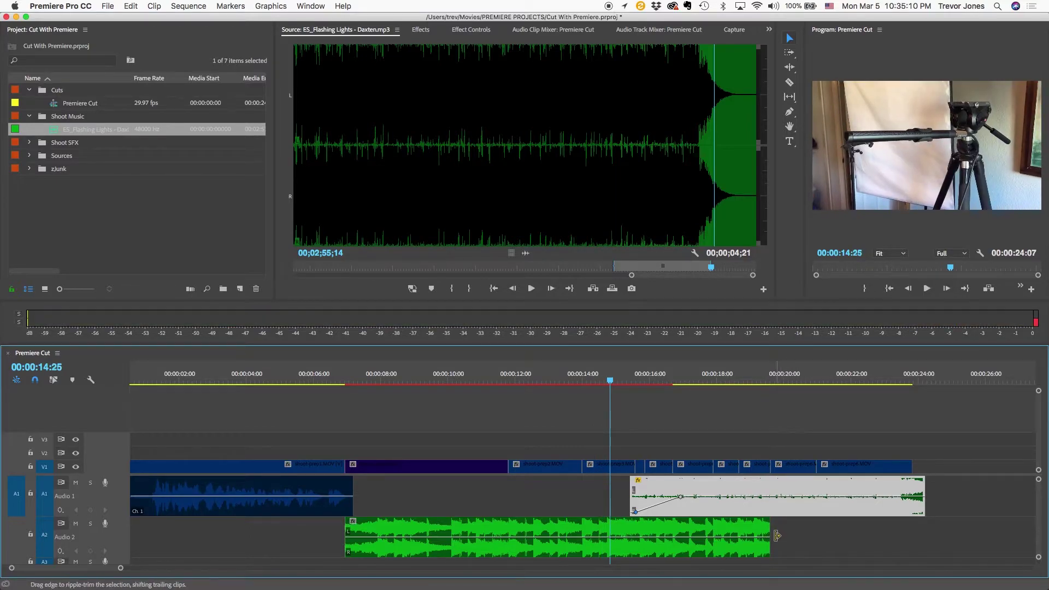
- Trim the A2 music's end to about 00:00:17:04 with a keyframed fade-out, and play the crossfade from 00:00:05:14
{"action": "left_click_drag", "start_coordinate": [771, 529], "coordinate": [687, 539]}
{"action": "key", "text": "p"}
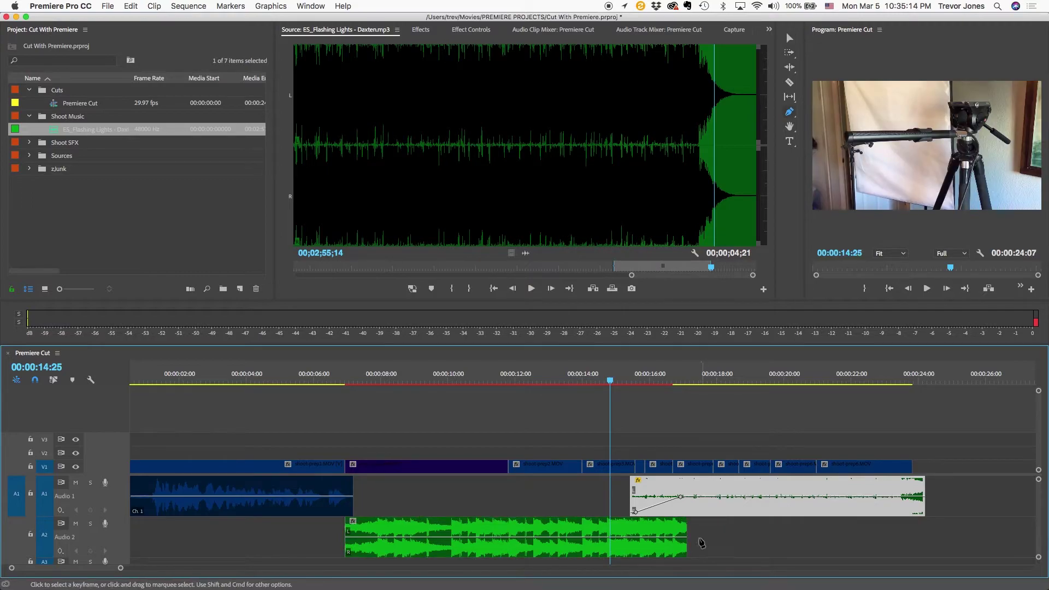
{"action": "left_click", "coordinate": [678, 540]}
{"action": "left_click", "coordinate": [628, 538]}
{"action": "left_click_drag", "start_coordinate": [685, 539], "coordinate": [683, 553]}
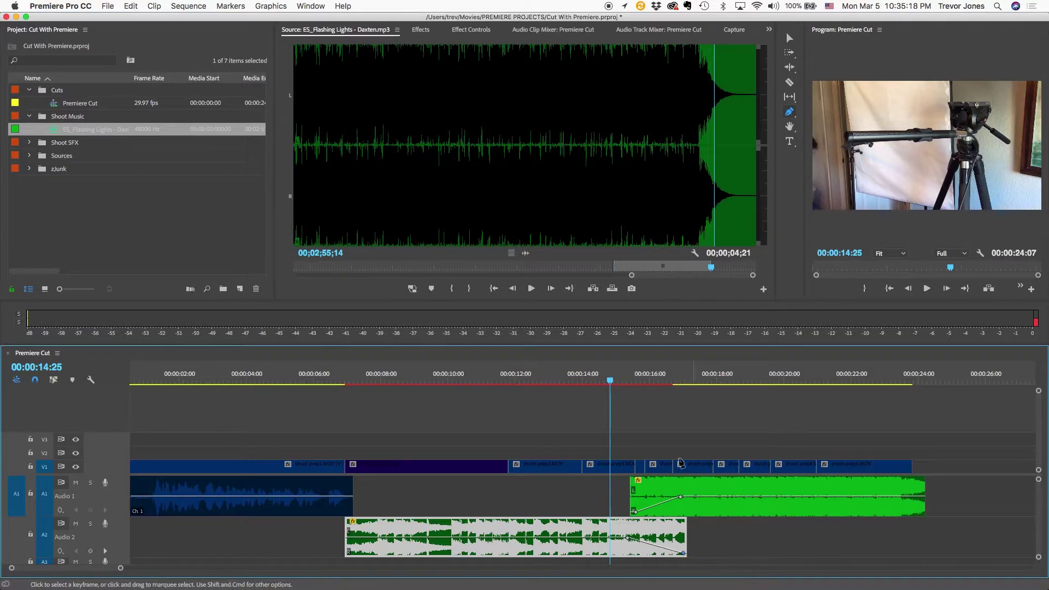
{"action": "left_click_drag", "start_coordinate": [614, 378], "coordinate": [296, 379]}
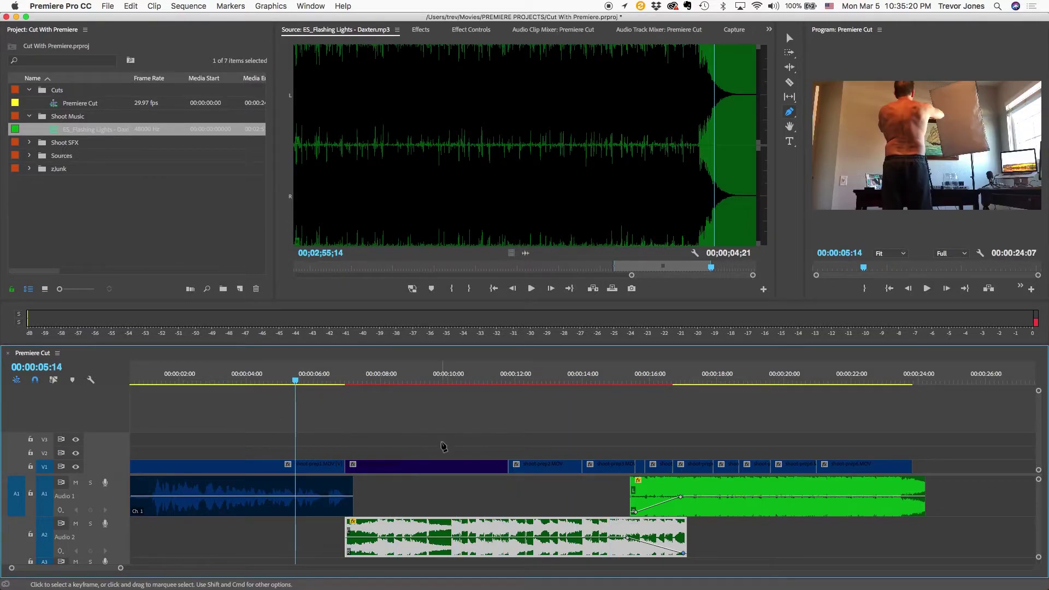
{"action": "key", "text": "space"}
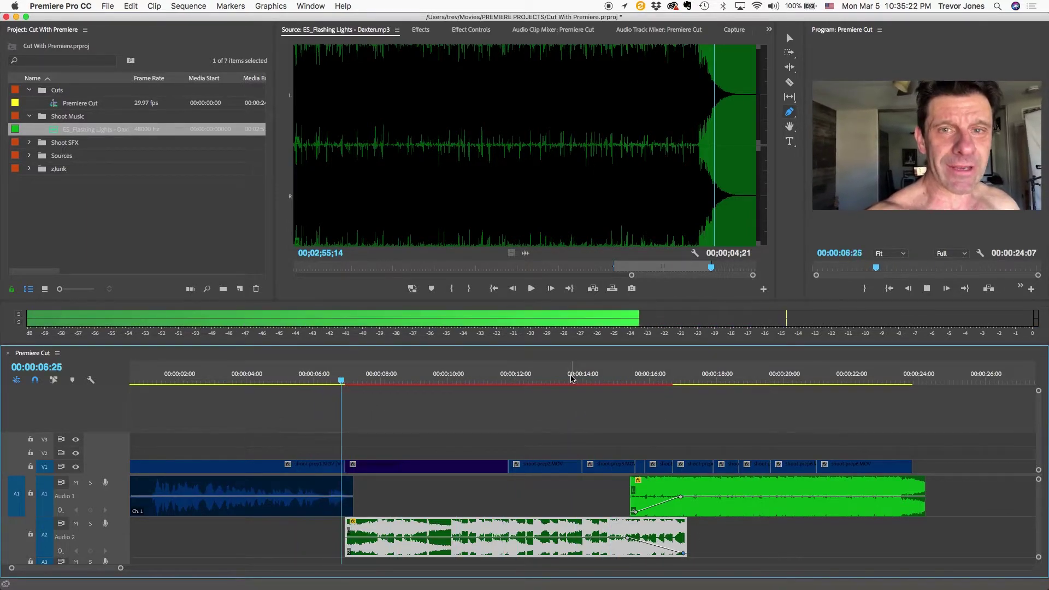
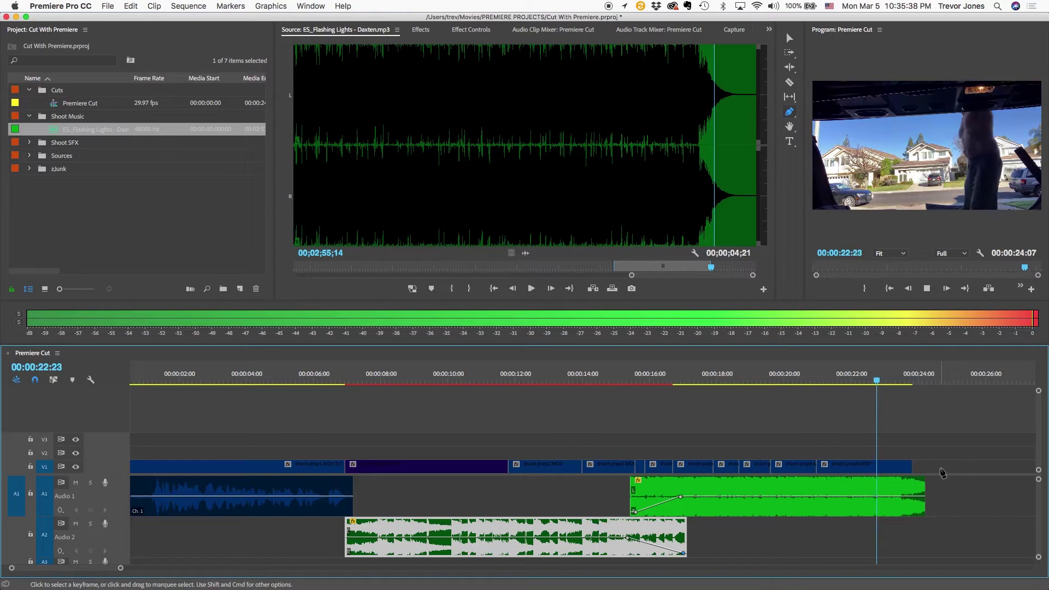
- Extend the last V1 clip's end to 00:00:24:07 and the A1 music ending's tail to 00:00:26:07
{"action": "key", "text": "v"}
{"action": "left_click_drag", "start_coordinate": [912, 467], "coordinate": [925, 468]}
{"action": "key", "text": "equal"}
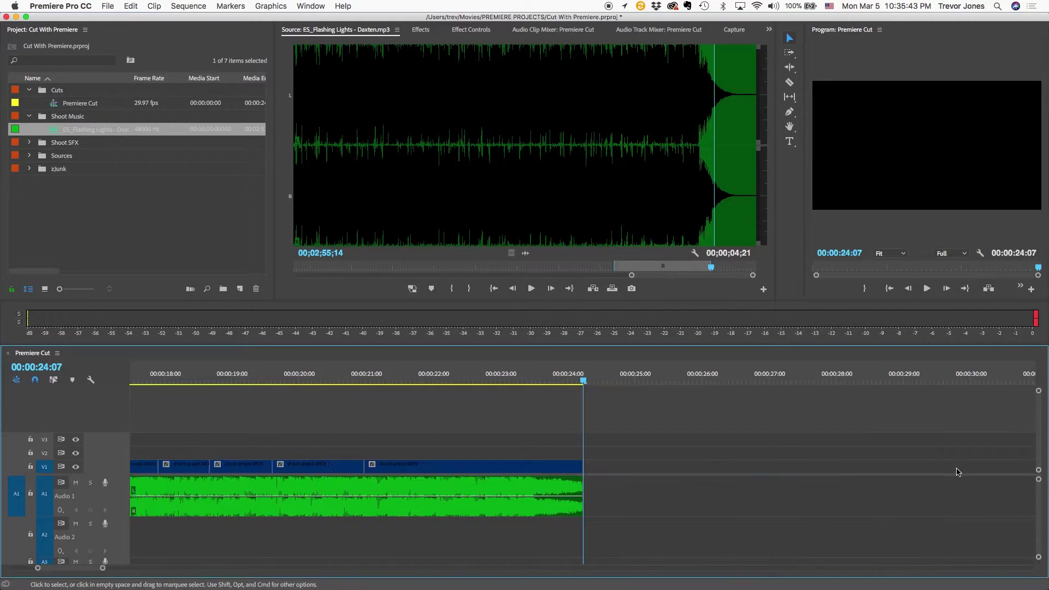
{"action": "left_click", "coordinate": [583, 491]}
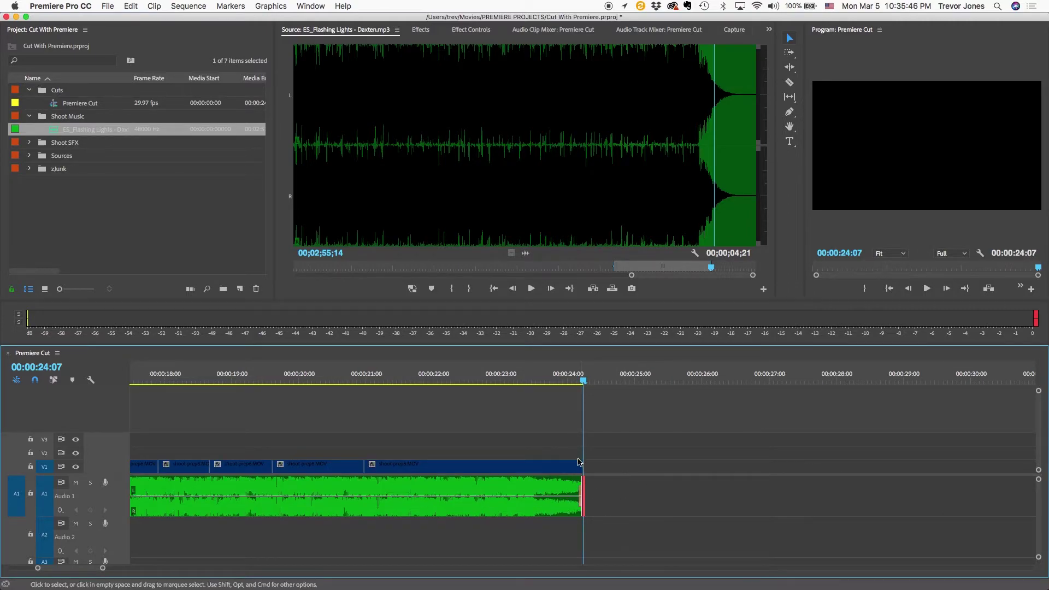
{"action": "key", "text": "space"}
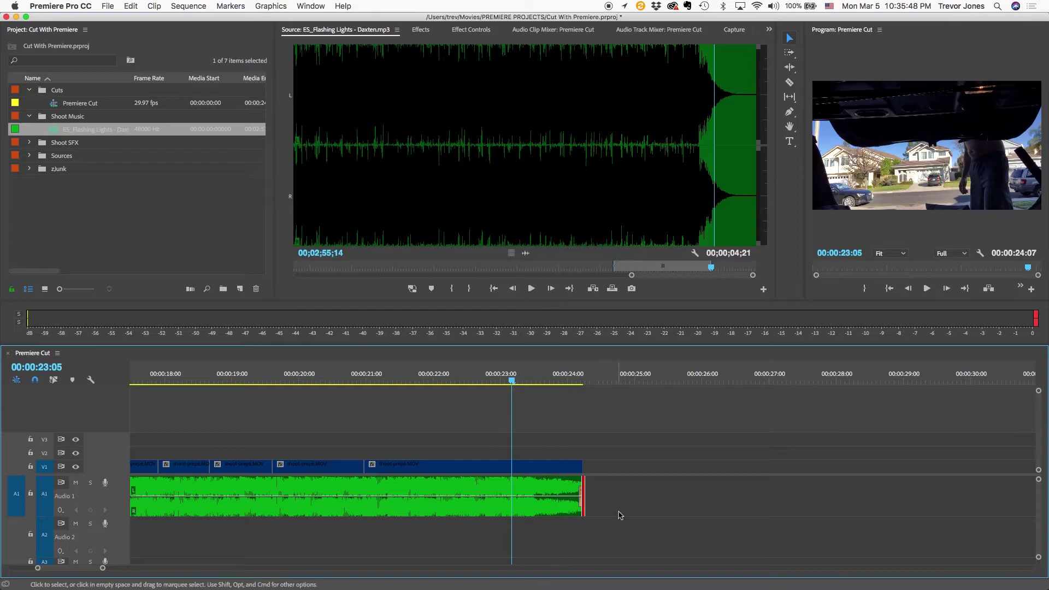
{"action": "left_click_drag", "start_coordinate": [768, 492], "coordinate": [887, 498]}
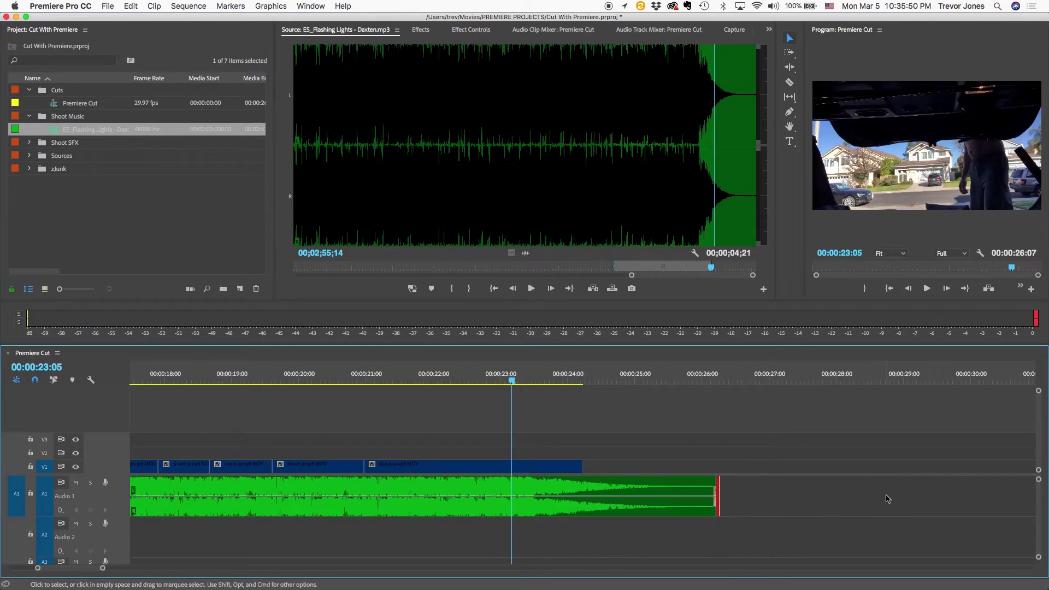
- Play the music's ending from 00:00:22:06 and trim the A1 music's end to 00:00:24:07, level with the last V1 clip
{"action": "left_click", "coordinate": [447, 376]}
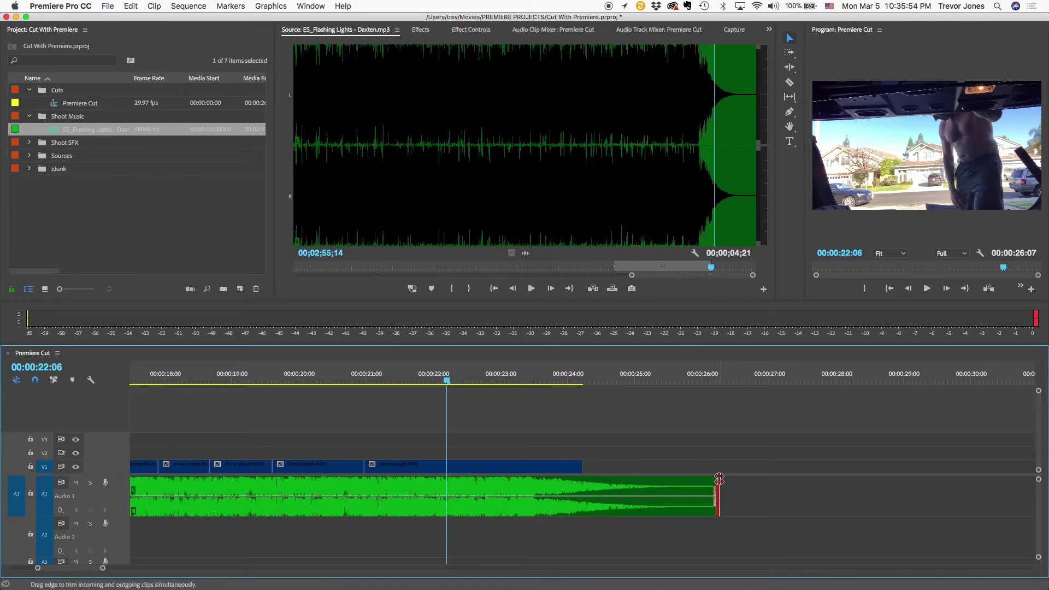
{"action": "key", "text": "space"}
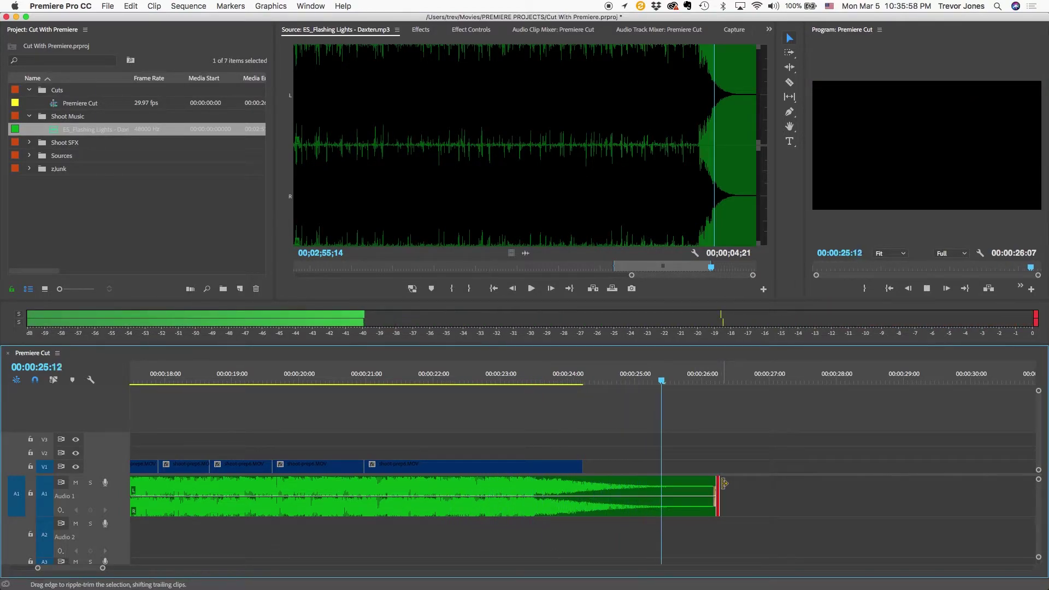
{"action": "left_click_drag", "start_coordinate": [724, 481], "coordinate": [582, 480]}
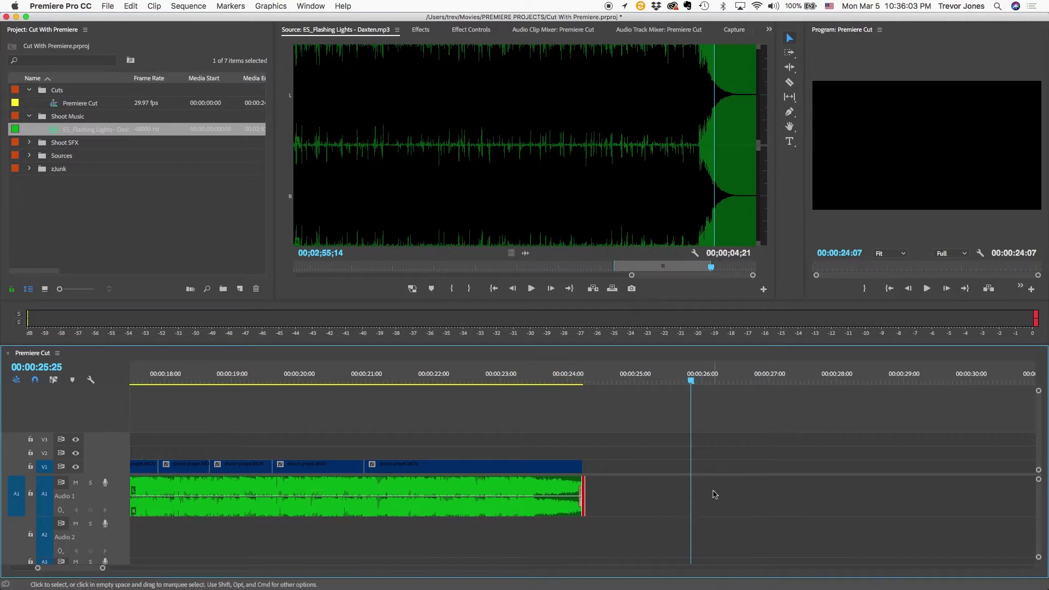
- Remove the audio transition at the end of the A1 music and play the ending without it
{"action": "left_click", "coordinate": [578, 495]}
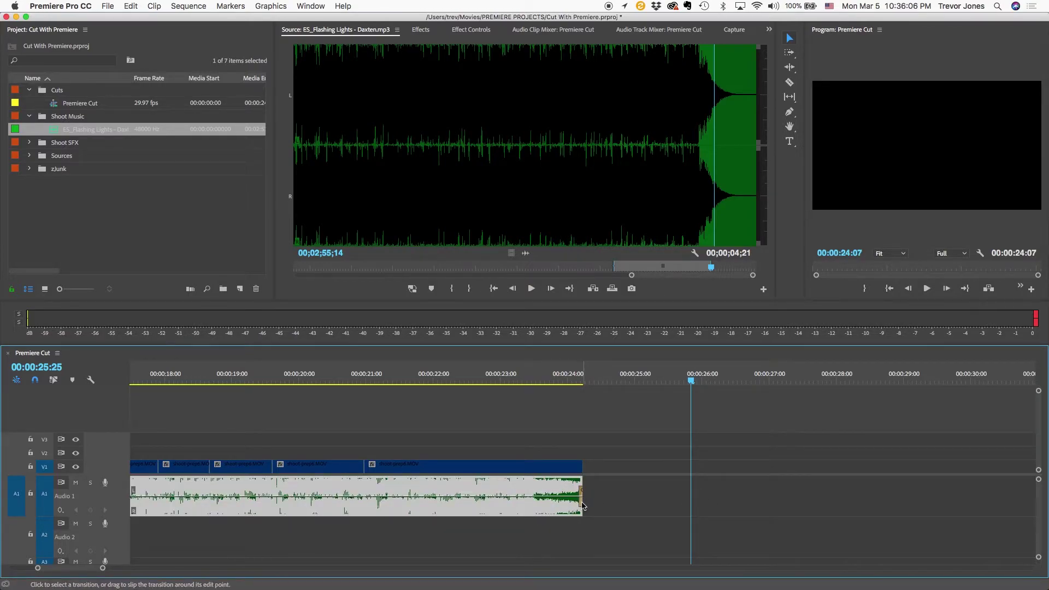
{"action": "left_click", "coordinate": [581, 500]}
{"action": "left_click", "coordinate": [483, 376]}
{"action": "left_click_drag", "start_coordinate": [483, 377], "coordinate": [444, 377]}
{"action": "key", "text": "space"}
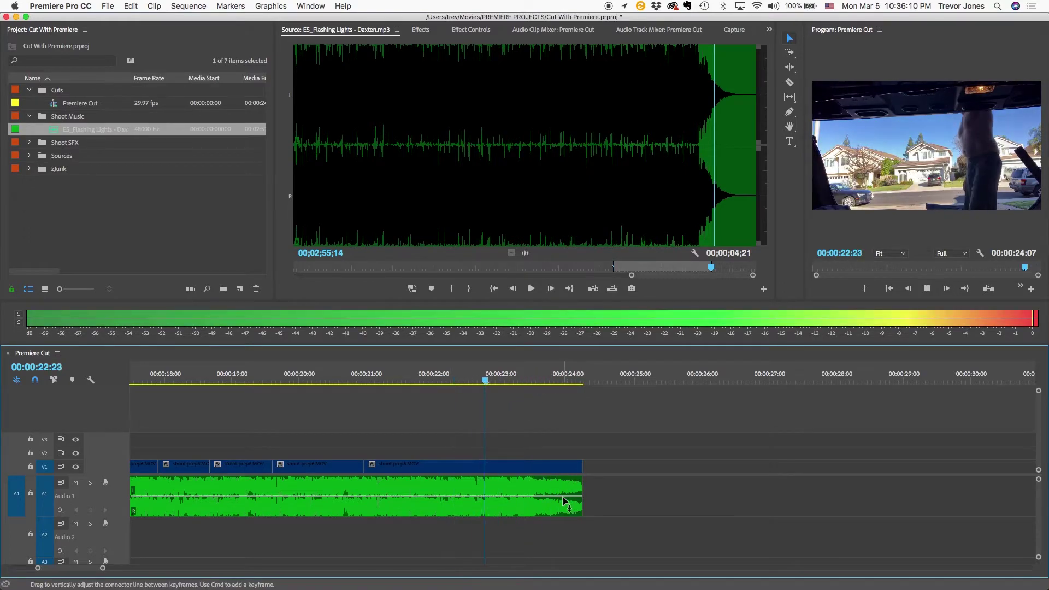
- Fade out the A1 music with volume keyframes from about 00:00:23:18 to its end, and audition the fade
{"action": "key", "text": "p"}
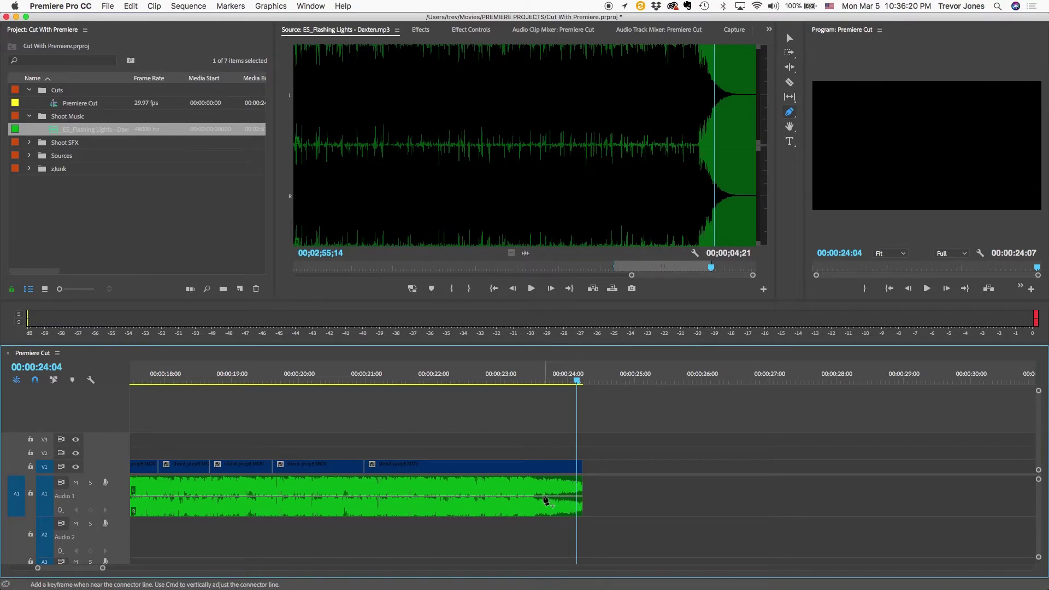
{"action": "left_click", "coordinate": [555, 500]}
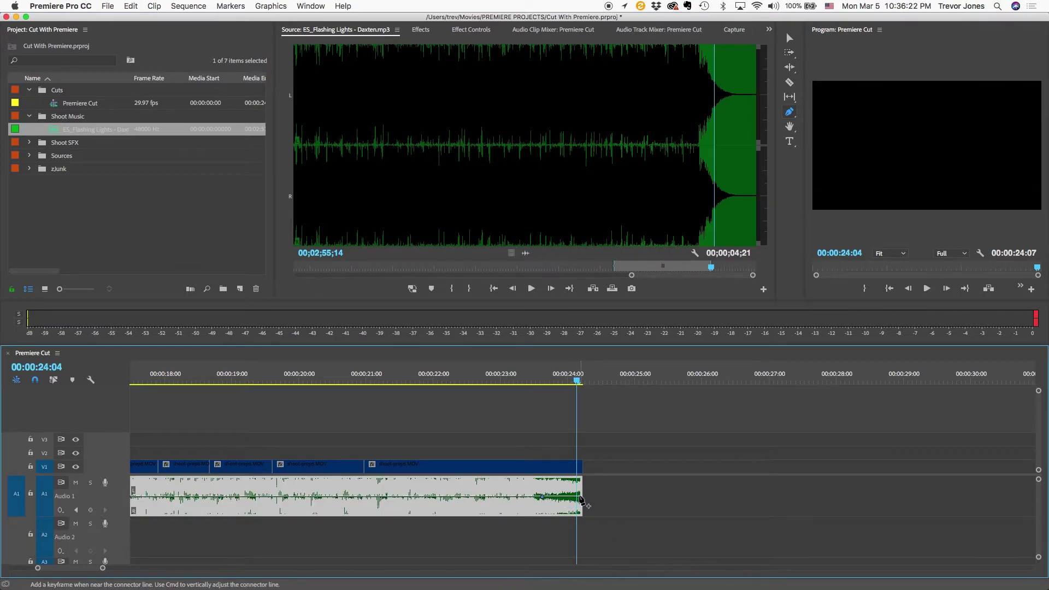
{"action": "left_click_drag", "start_coordinate": [581, 499], "coordinate": [578, 513]}
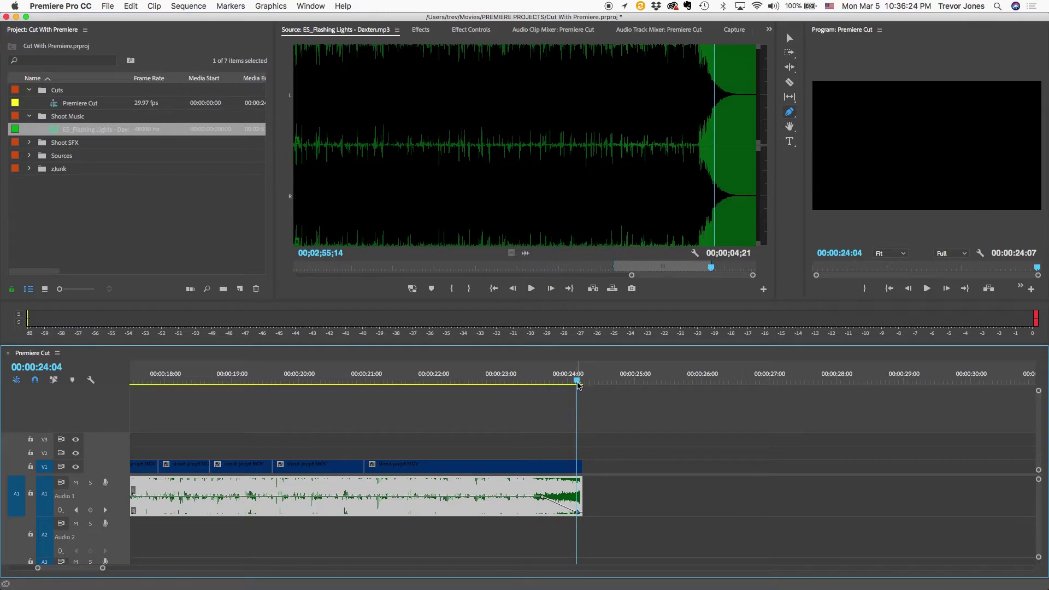
{"action": "left_click_drag", "start_coordinate": [578, 385], "coordinate": [420, 386]}
{"action": "key", "text": "space"}
- Ripple-delete the gap at the start of V1 and play the sequence's opening from the beginning
{"action": "key", "text": "backslash"}
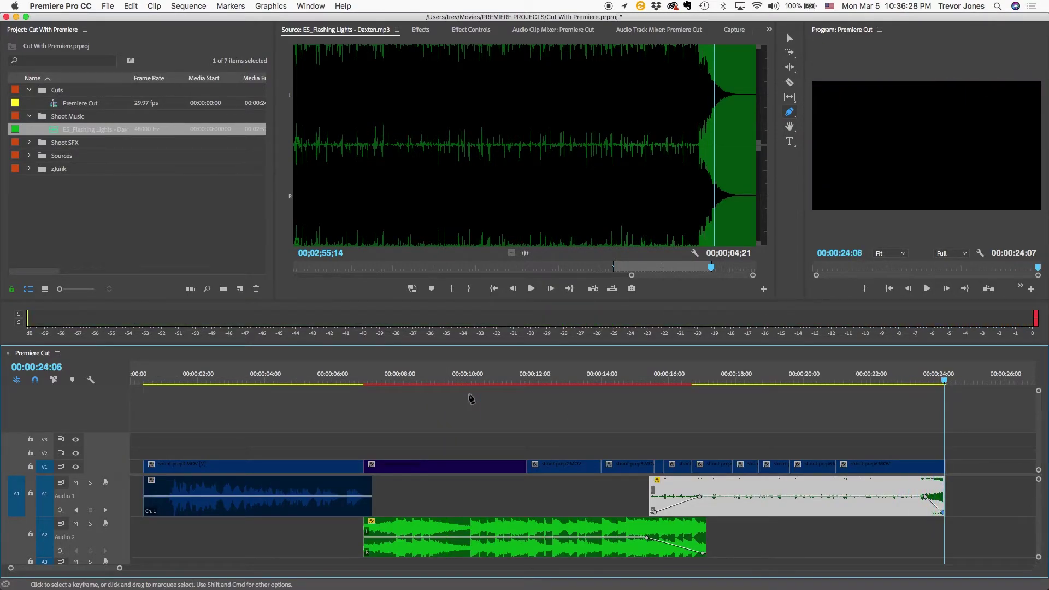
{"action": "left_click_drag", "start_coordinate": [489, 379], "coordinate": [195, 374]}
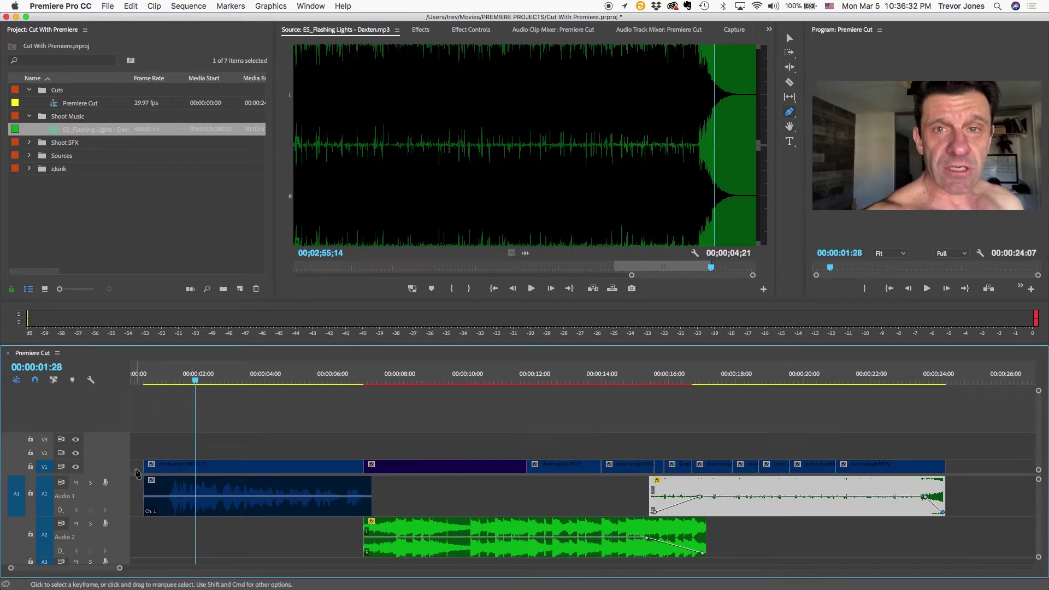
{"action": "left_click", "coordinate": [138, 472]}
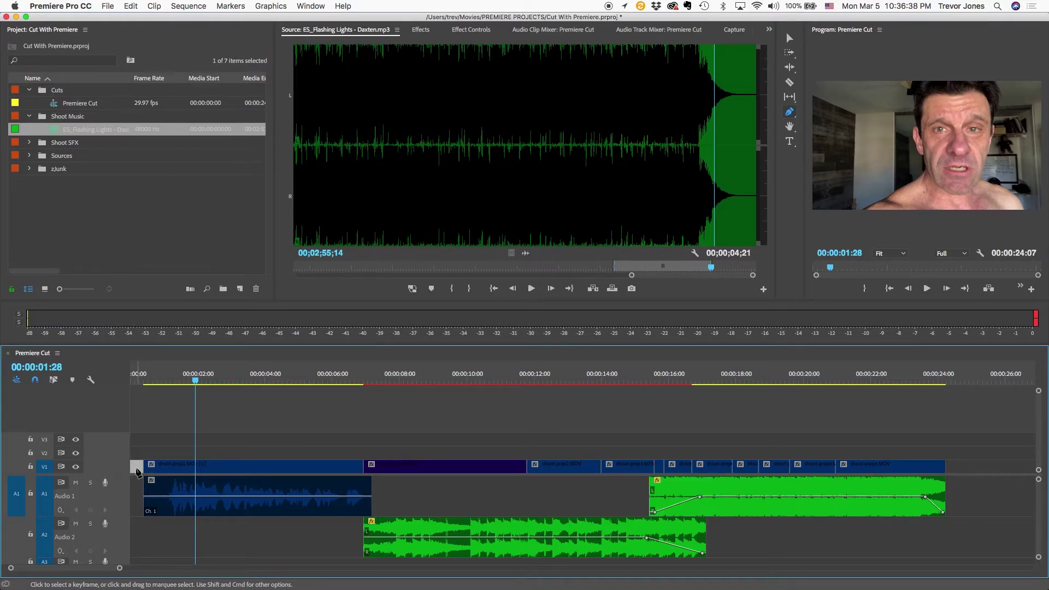
{"action": "key", "text": "Delete"}
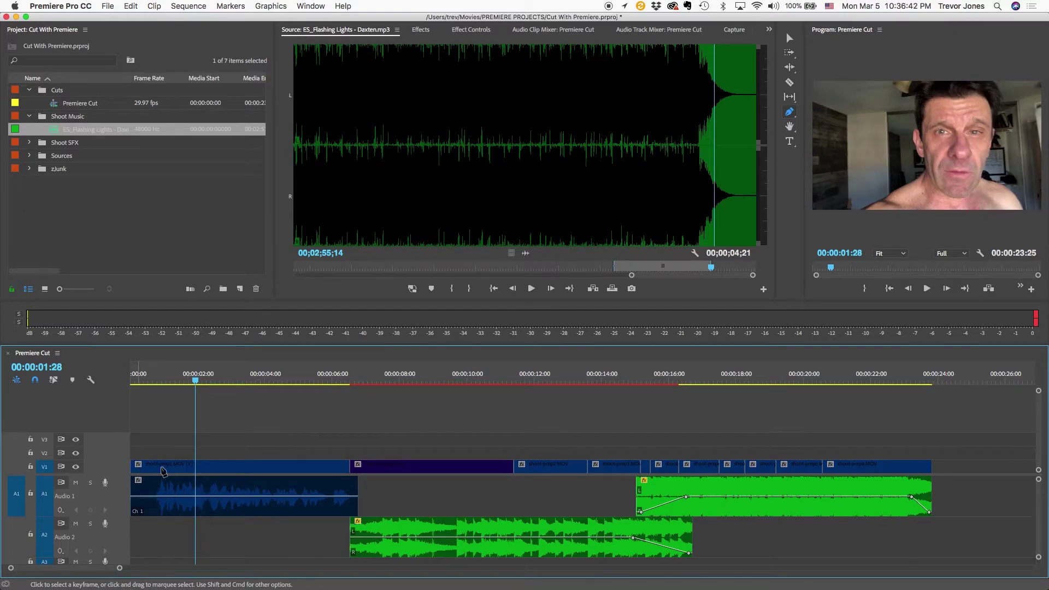
{"action": "key", "text": "Home"}
{"action": "key", "text": "space"}
{"action": "key", "text": "space"}
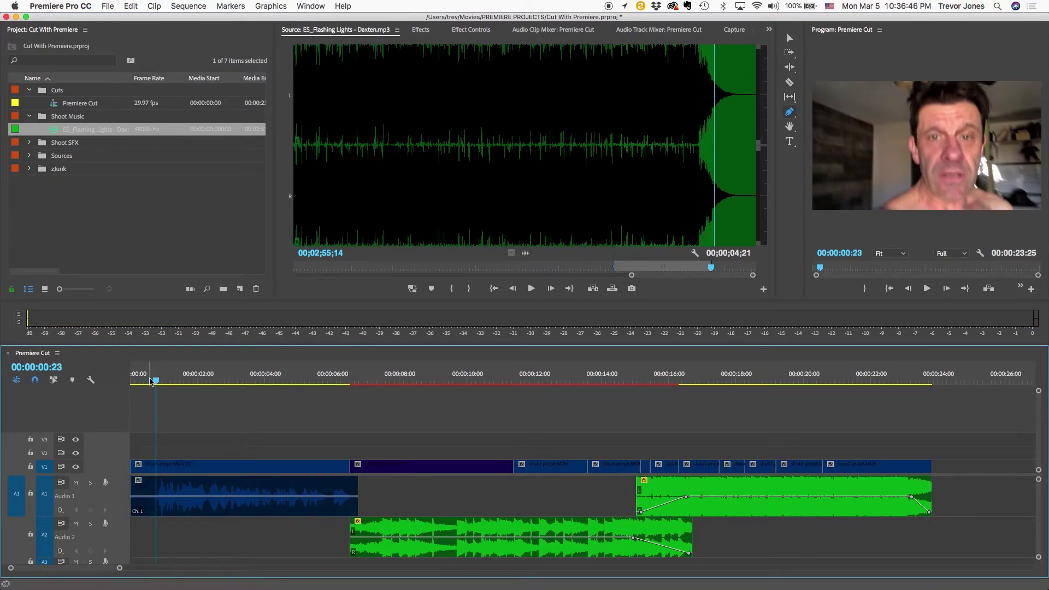
{"action": "key", "text": "Home"}
{"action": "key", "text": "space"}
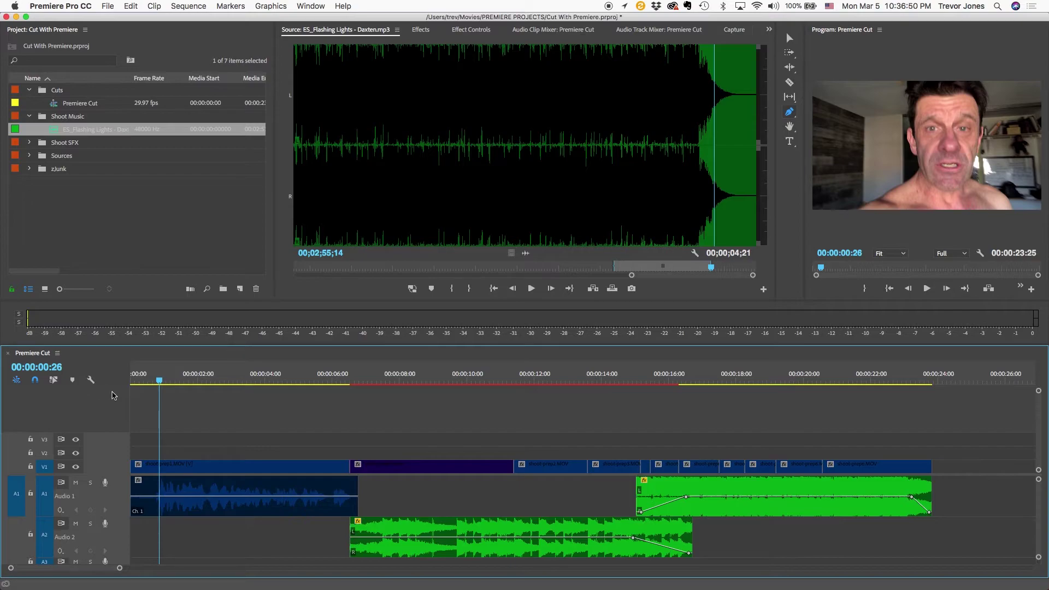
- Preview SWISH (Grind) By.aif from the Shoot SFX bin and place it on A2 at the sequence's start
{"action": "left_click", "coordinate": [133, 219]}
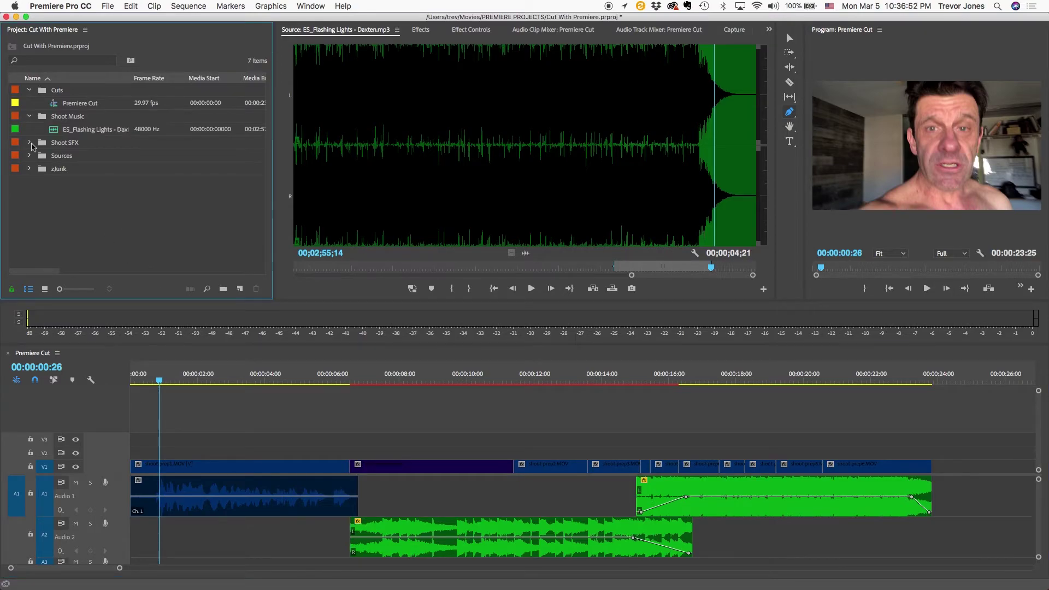
{"action": "left_click", "coordinate": [30, 143]}
{"action": "scroll", "coordinate": [171, 226], "scroll_direction": "down", "scroll_amount": 1}
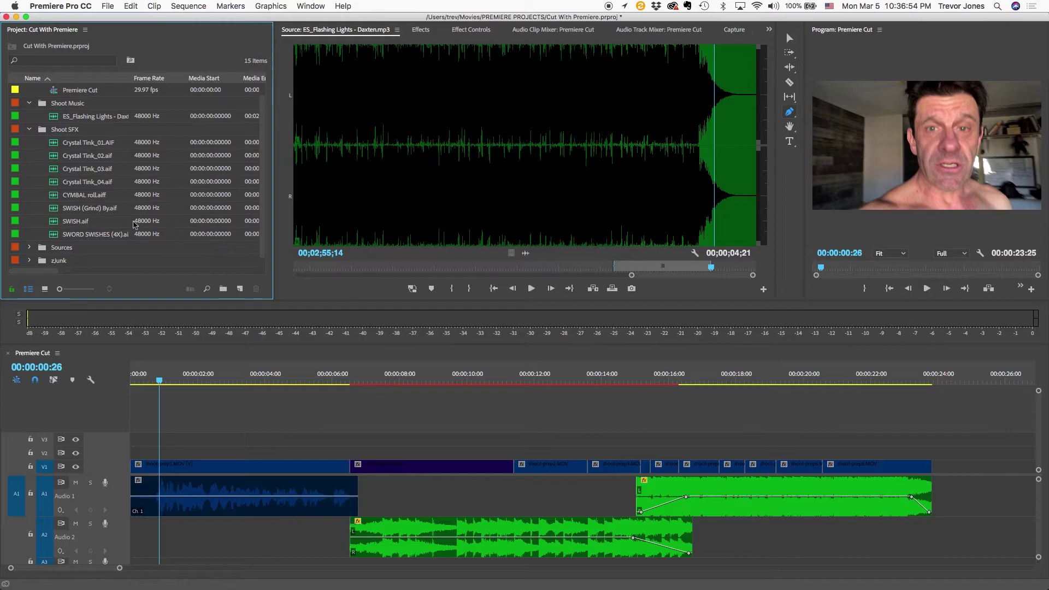
{"action": "left_click_drag", "start_coordinate": [54, 212], "coordinate": [426, 148]}
{"action": "key", "text": "space"}
{"action": "left_click_drag", "start_coordinate": [526, 253], "coordinate": [123, 541]}
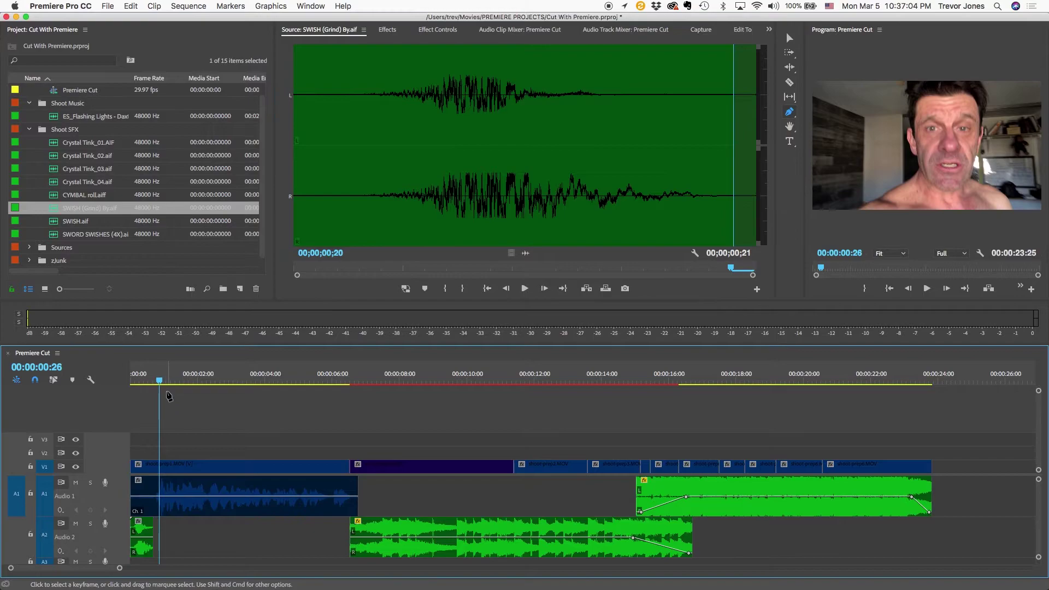
- Audition the opening swish, shift its A2 clip several frames later, and replay the opening
{"action": "key", "text": "Home"}
{"action": "key", "text": "space"}
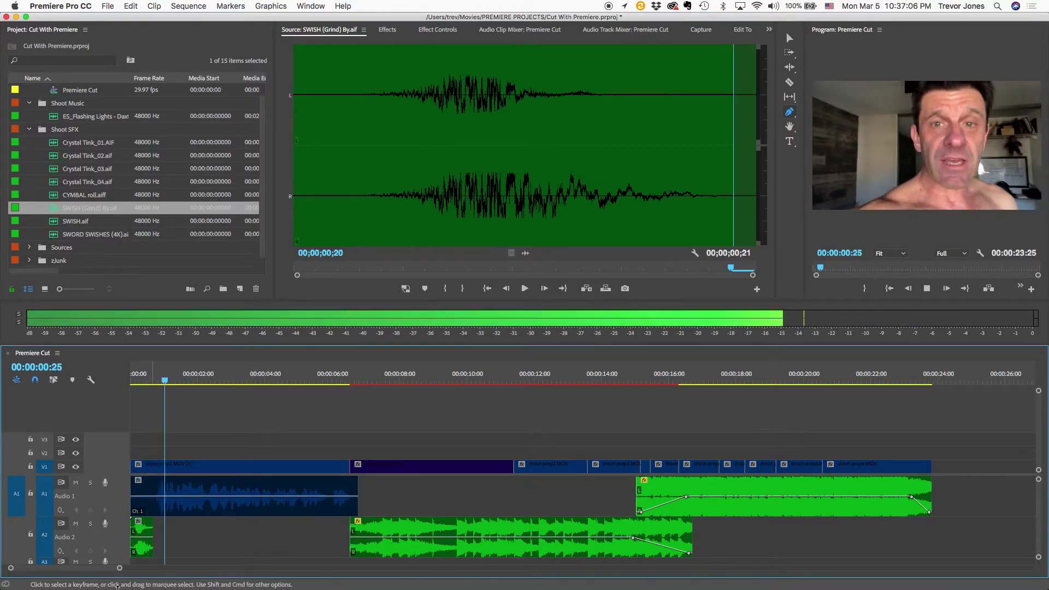
{"action": "key", "text": "space"}
{"action": "key", "text": "v"}
{"action": "left_click_drag", "start_coordinate": [144, 527], "coordinate": [154, 528]}
{"action": "key", "text": "Home"}
{"action": "key", "text": "space"}
{"action": "key", "text": "space"}
- Nudge the swish clip slightly earlier so it starts at about 00:00:00:04, with snapping off, and replay the opening
{"action": "left_click_drag", "start_coordinate": [150, 528], "coordinate": [148, 527]}
{"action": "key", "text": "Home"}
{"action": "key", "text": "space"}
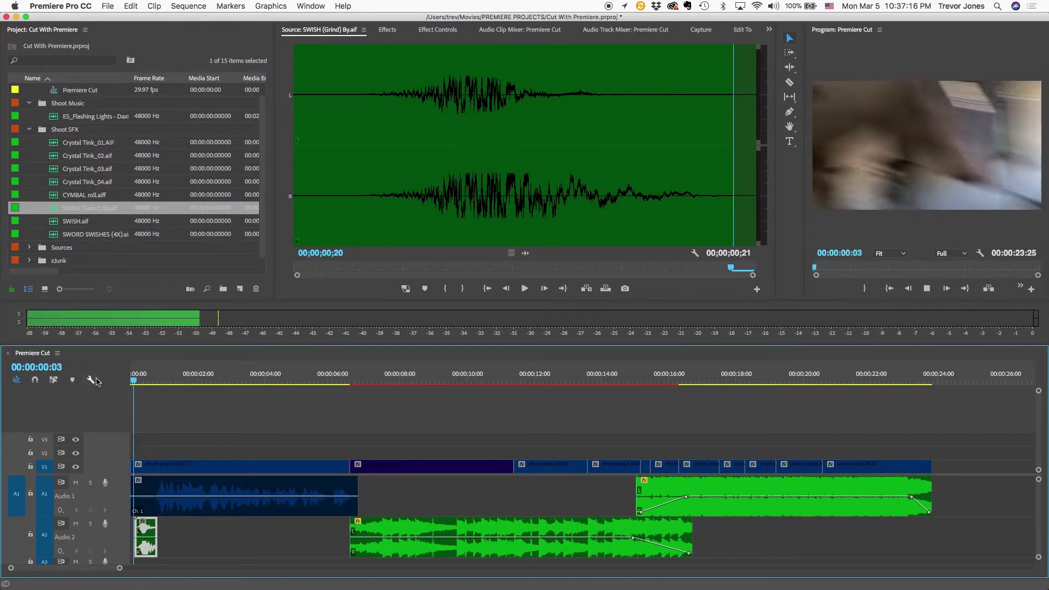
{"action": "key", "text": "space"}
{"action": "key", "text": "Home"}
{"action": "key", "text": "space"}
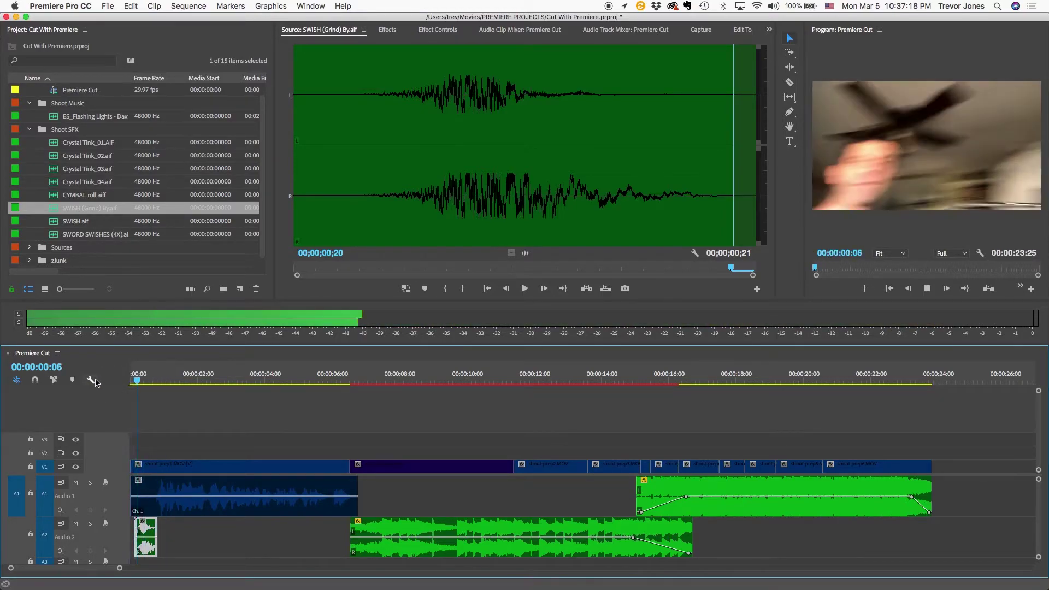
{"action": "key", "text": "space"}
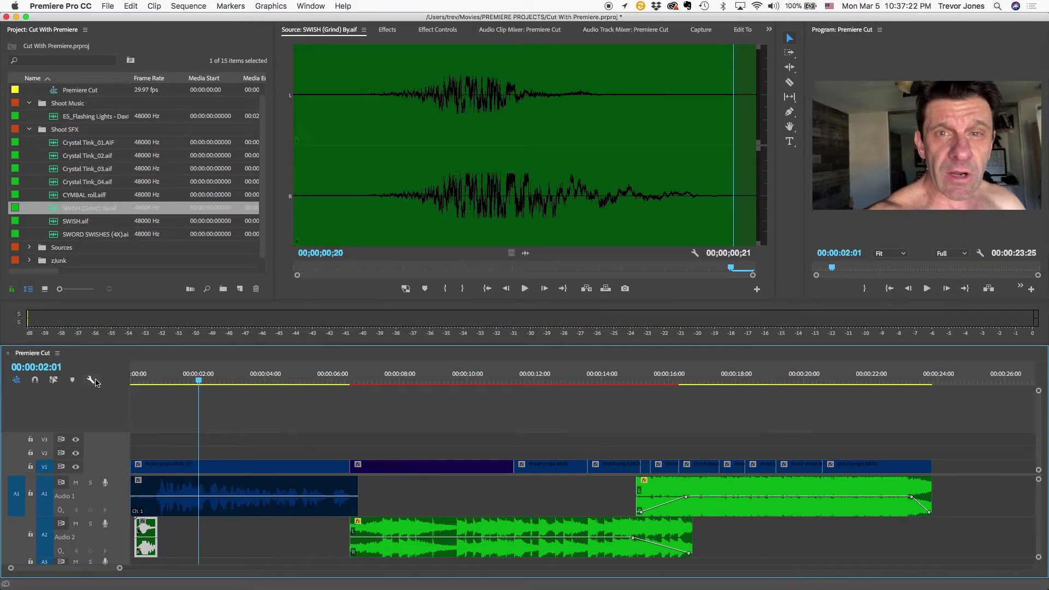
- Review the V1 cut near 00:00:11:12, search the effects for "push", and apply the Push transition to that cut
{"action": "left_click_drag", "start_coordinate": [363, 385], "coordinate": [464, 385]}
{"action": "key", "text": "space"}
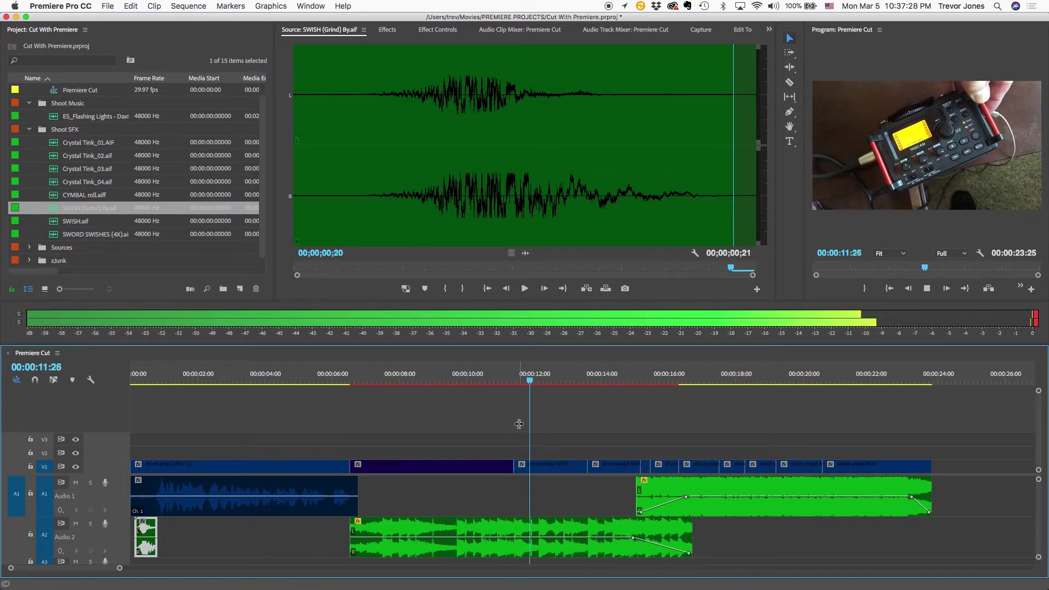
{"action": "key", "text": "space"}
{"action": "left_click", "coordinate": [514, 465]}
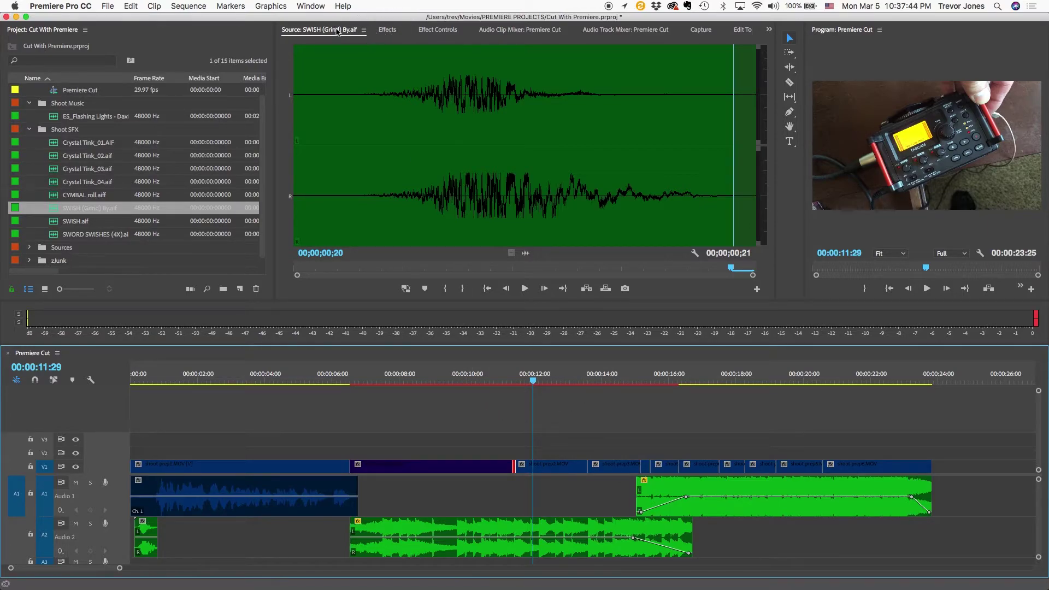
{"action": "left_click", "coordinate": [388, 31]}
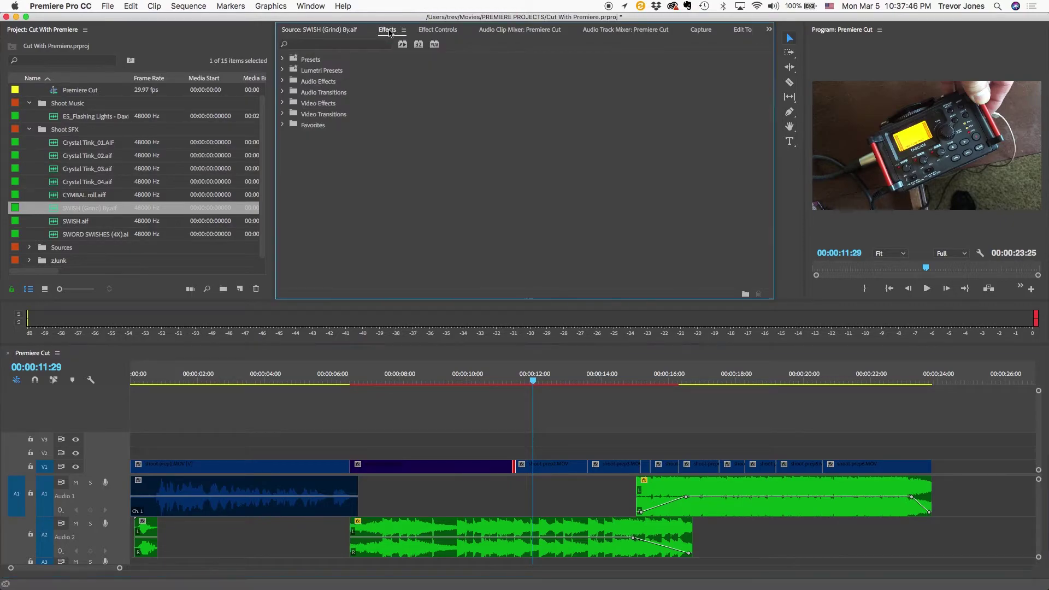
{"action": "left_click", "coordinate": [299, 45]}
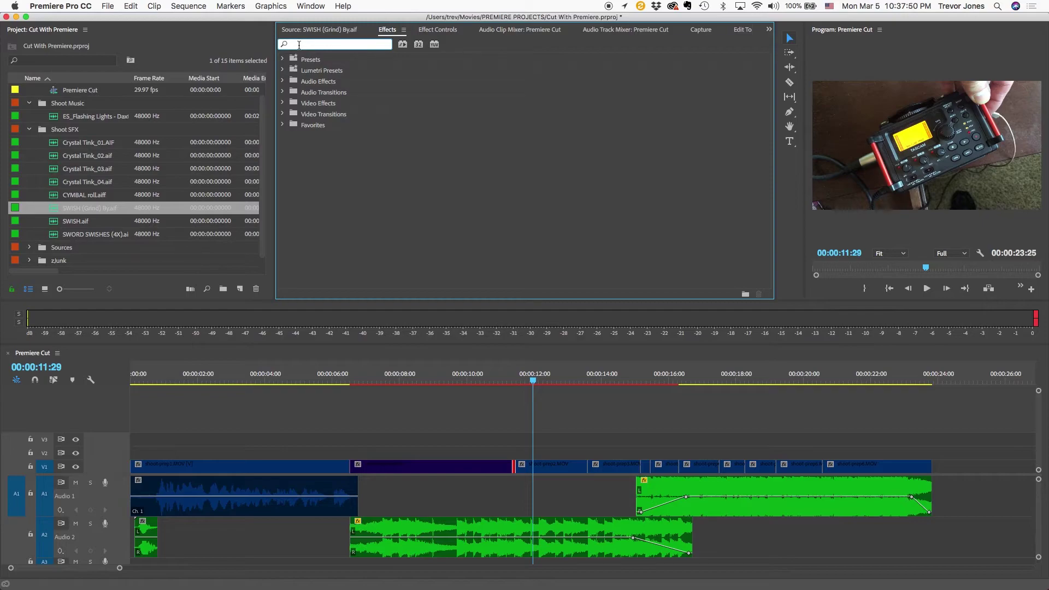
{"action": "type", "text": "push"}
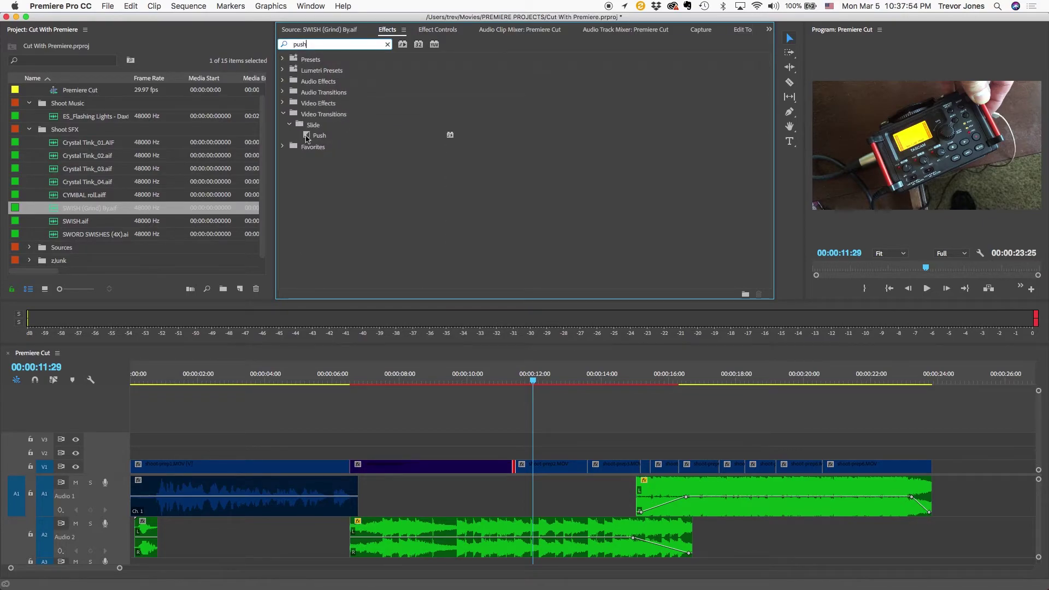
{"action": "left_click_drag", "start_coordinate": [306, 138], "coordinate": [514, 464]}
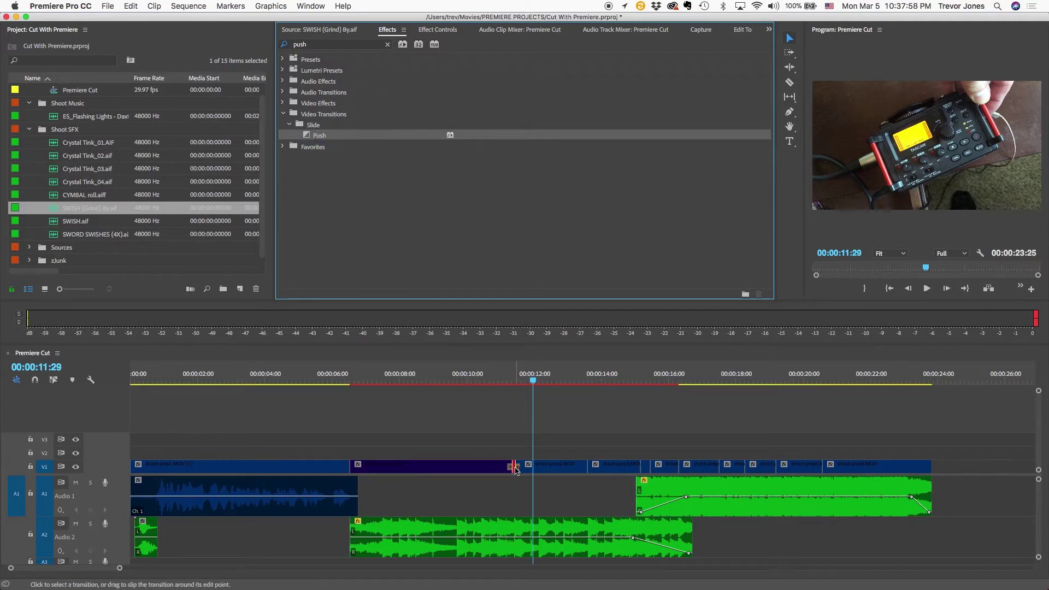
- Set the Push transition's duration to 8 frames
{"action": "double_click", "coordinate": [514, 467]}
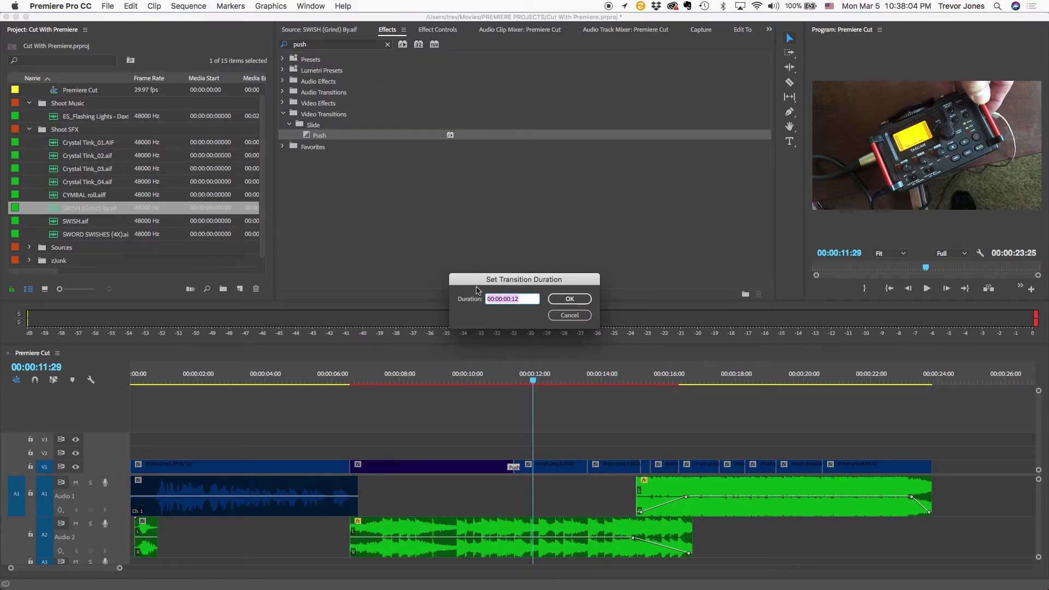
{"action": "type", "text": "6"}
{"action": "key", "text": "Return"}
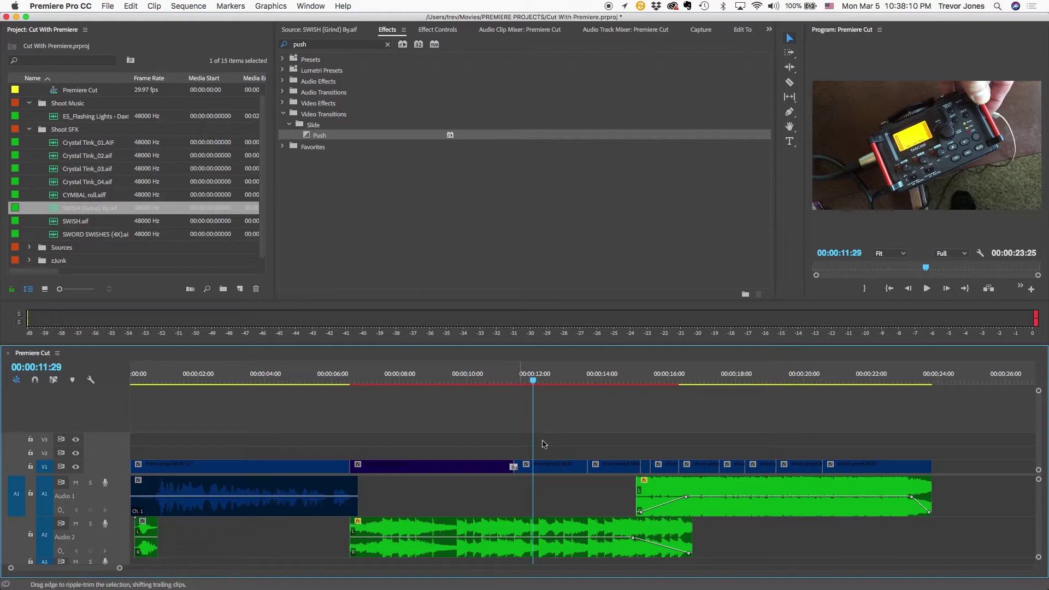
- Examine the Push transition's effect controls and play the sequence from 00:00:10:15 to check the transition
{"action": "left_click", "coordinate": [437, 31]}
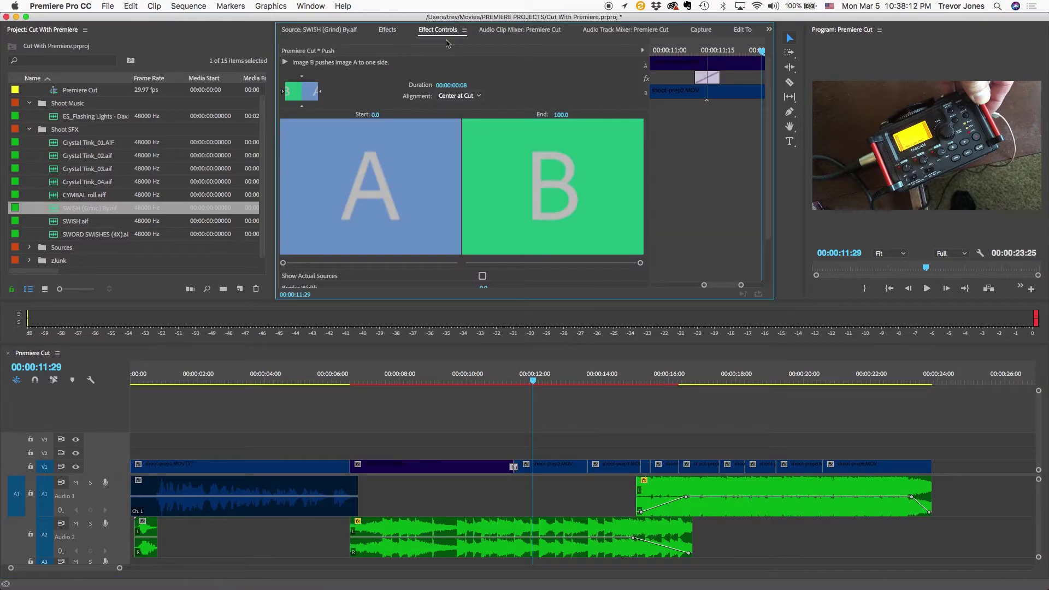
{"action": "scroll", "coordinate": [714, 189], "scroll_direction": "down", "scroll_amount": 2}
{"action": "scroll", "coordinate": [714, 189], "scroll_direction": "up", "scroll_amount": 2}
{"action": "scroll", "coordinate": [713, 190], "scroll_direction": "down", "scroll_amount": 2}
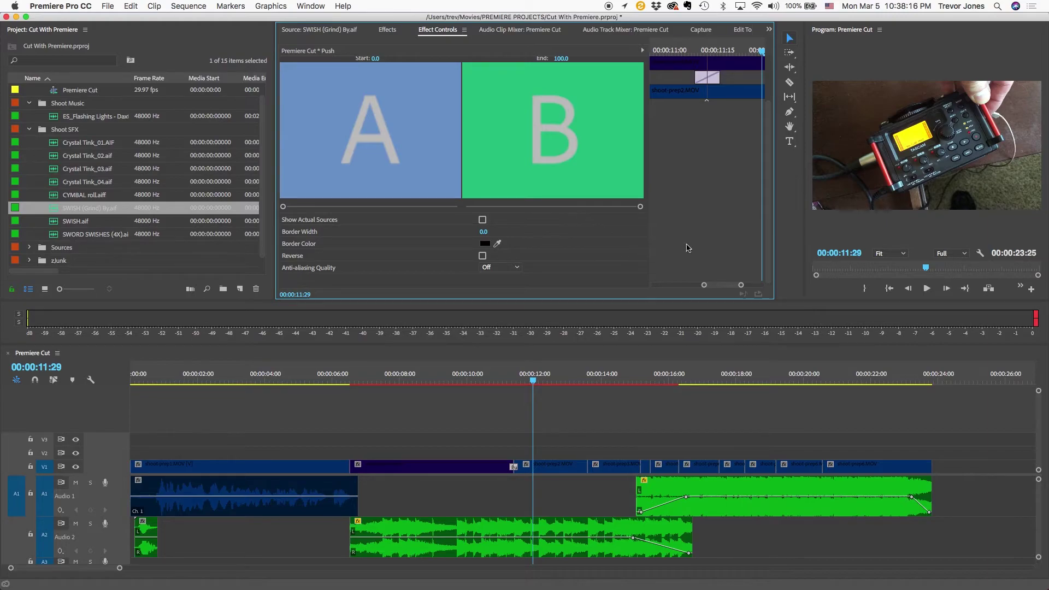
{"action": "scroll", "coordinate": [692, 240], "scroll_direction": "up", "scroll_amount": 2}
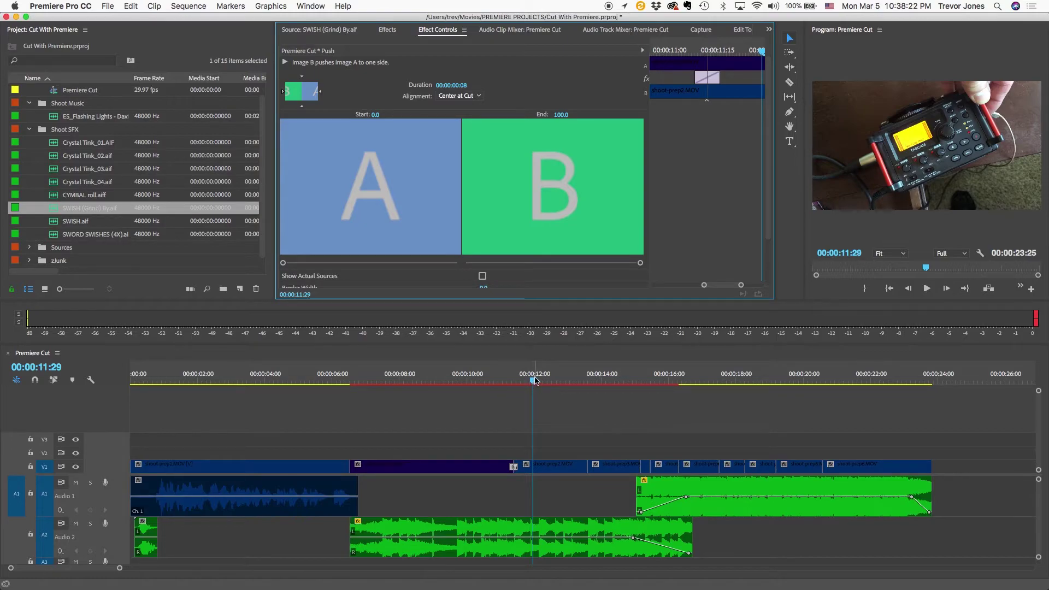
{"action": "left_click", "coordinate": [485, 380]}
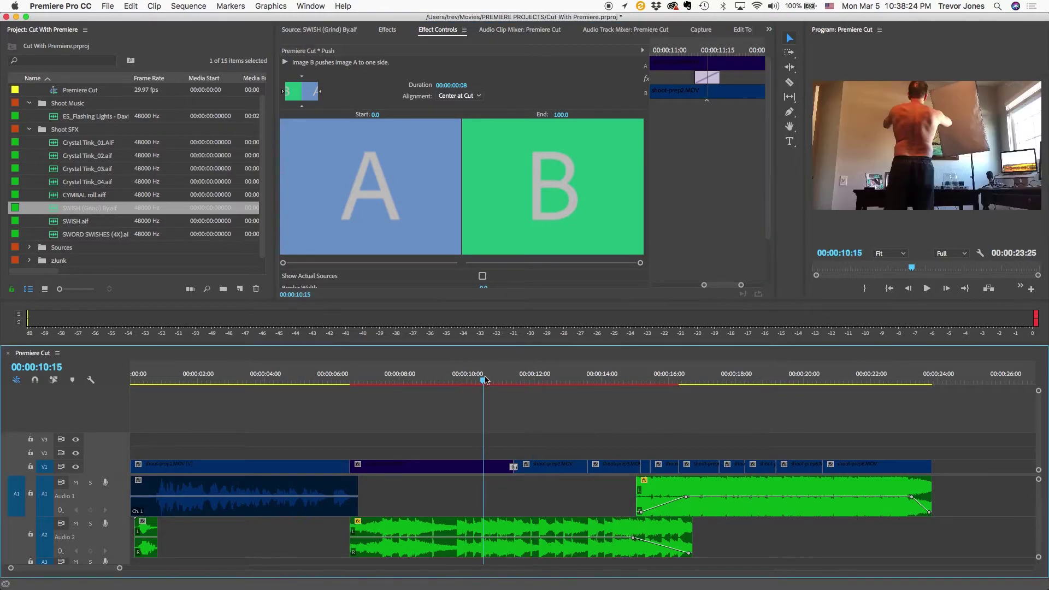
{"action": "key", "text": "space"}
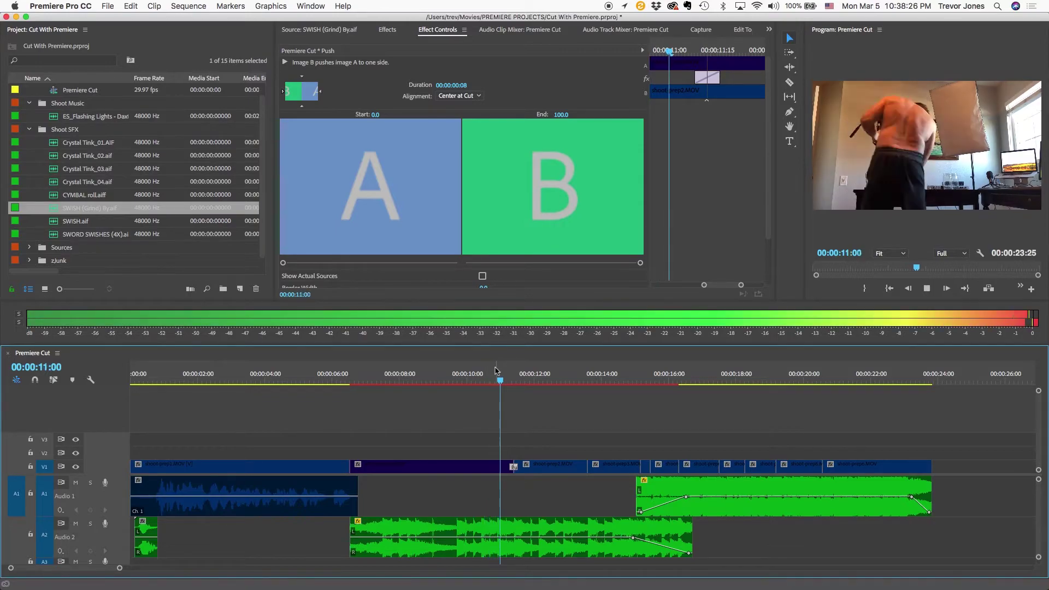
{"action": "left_click", "coordinate": [515, 378]}
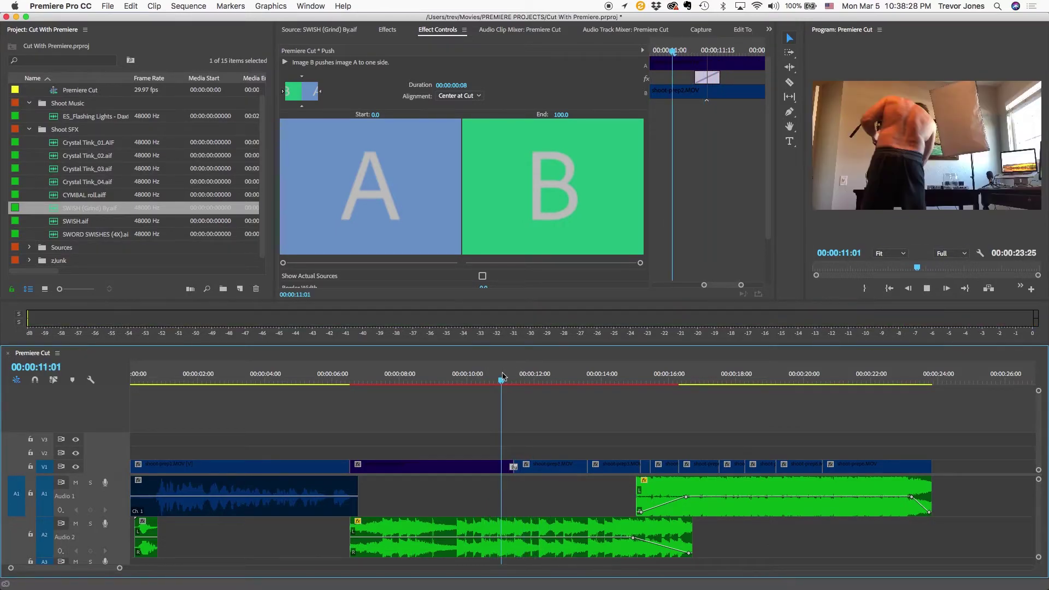
- Set the Push transition's duration to 6 frames and replay the cut from about 00:00:11:03
{"action": "key", "text": "space"}
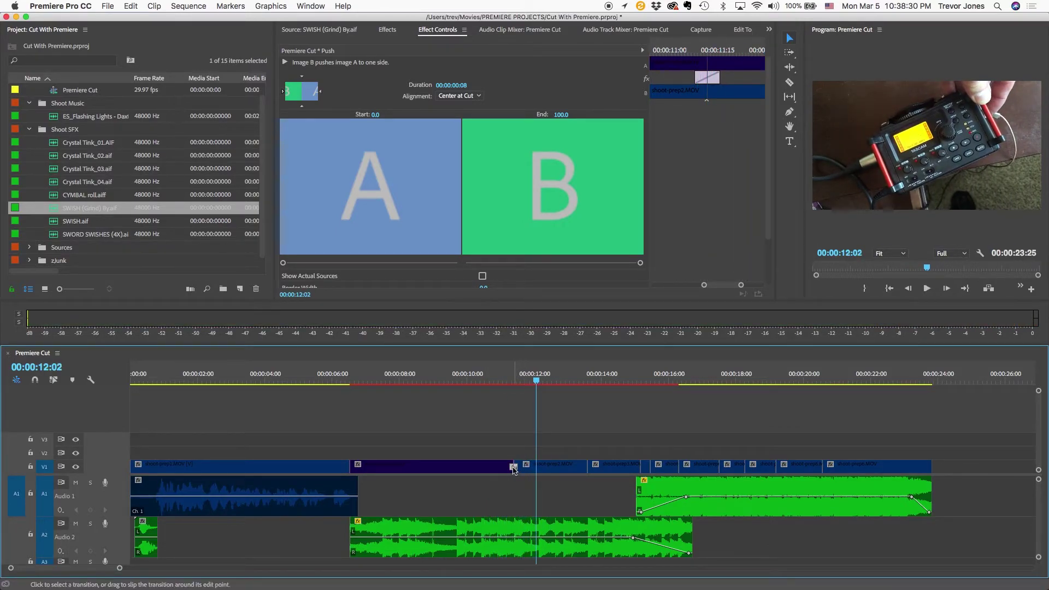
{"action": "double_click", "coordinate": [513, 468]}
{"action": "type", "text": "6"}
{"action": "key", "text": "Return"}
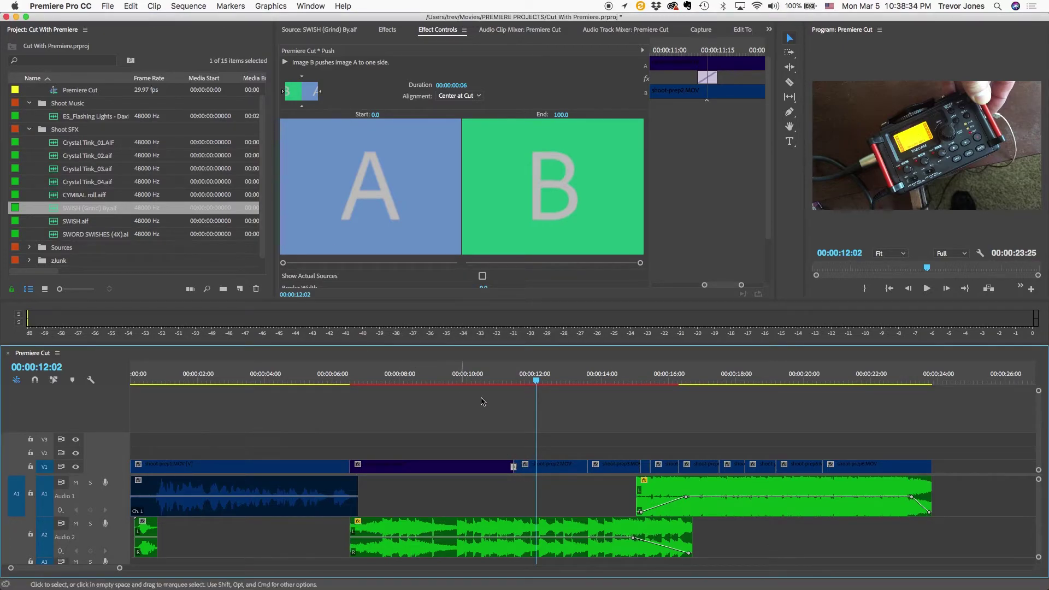
{"action": "left_click", "coordinate": [505, 382]}
{"action": "key", "text": "space"}
{"action": "key", "text": "space"}
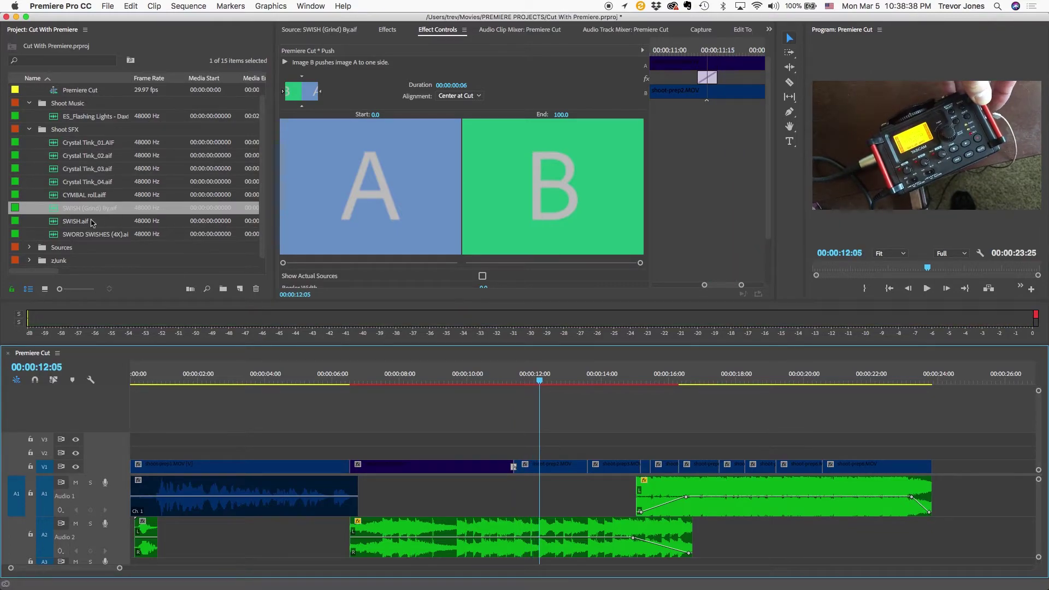
- Open SWISH.aif as the source clip, listen to its swishes, and mark in and out points around the second one
{"action": "double_click", "coordinate": [55, 222]}
{"action": "mouse_move", "coordinate": [305, 211]}
{"action": "left_mouse_down"}
{"action": "mouse_move", "coordinate": [398, 221]}
{"action": "mouse_move", "coordinate": [315, 219]}
{"action": "mouse_move", "coordinate": [492, 216]}
{"action": "mouse_move", "coordinate": [298, 215]}
{"action": "mouse_move", "coordinate": [759, 212]}
{"action": "mouse_move", "coordinate": [307, 213]}
{"action": "left_mouse_up"}
{"action": "key", "text": "space"}
{"action": "left_click", "coordinate": [452, 206]}
{"action": "left_click", "coordinate": [593, 205]}
{"action": "left_click", "coordinate": [739, 206]}
{"action": "mouse_move", "coordinate": [468, 206]}
{"action": "left_mouse_down"}
{"action": "mouse_move", "coordinate": [506, 215]}
{"action": "mouse_move", "coordinate": [453, 220]}
{"action": "mouse_move", "coordinate": [489, 211]}
{"action": "mouse_move", "coordinate": [464, 218]}
{"action": "left_mouse_up"}
{"action": "key", "text": "i"}
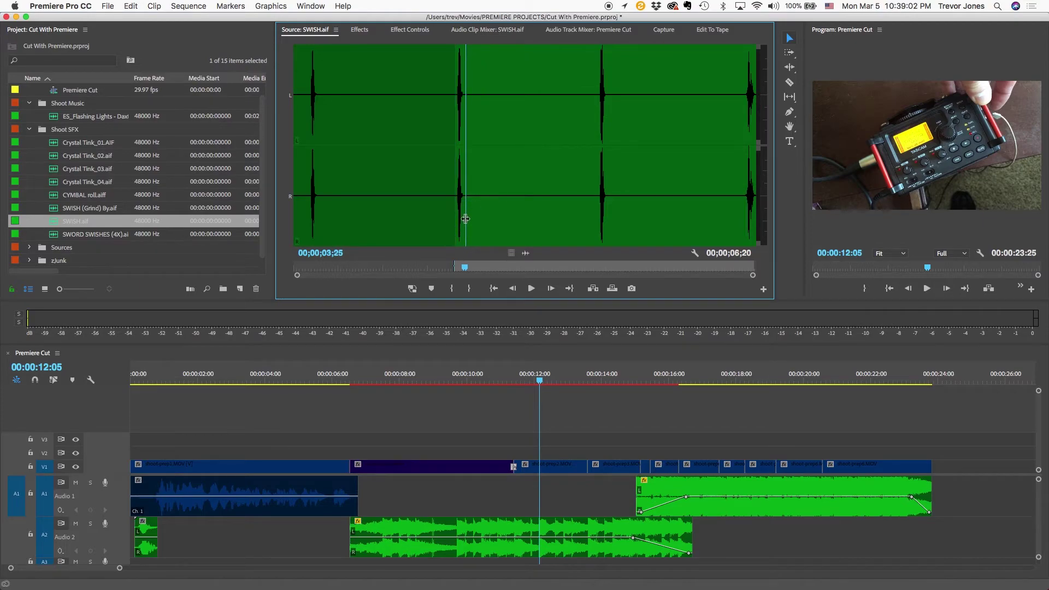
{"action": "key", "text": "o"}
- Place the marked swish on A1 beneath the Push transition and play the sequence from about 00:00:10:03
{"action": "left_click_drag", "start_coordinate": [526, 253], "coordinate": [510, 493]}
{"action": "left_click", "coordinate": [471, 381]}
{"action": "key", "text": "space"}
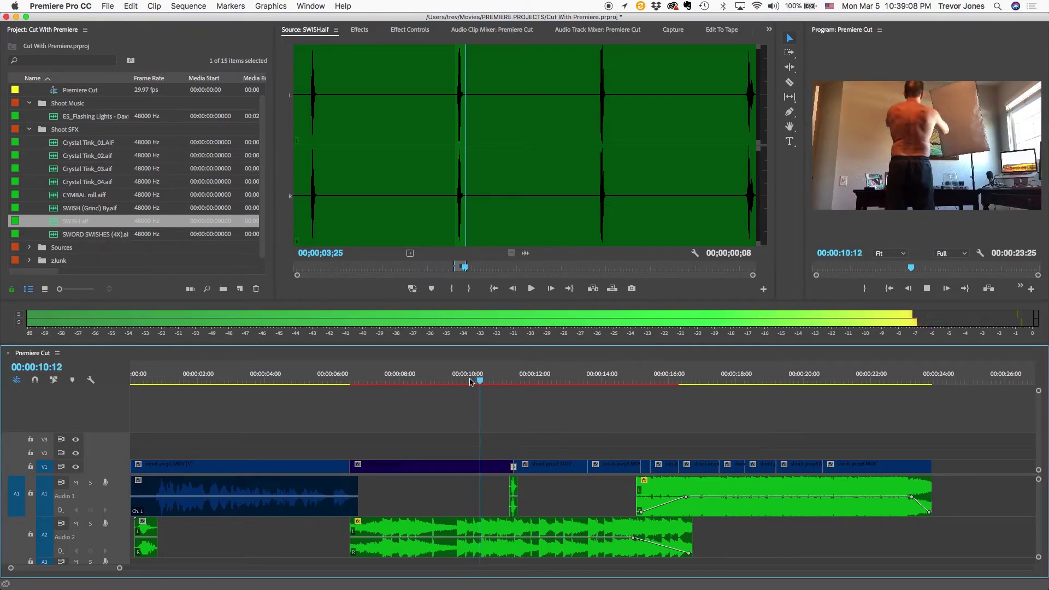
{"action": "key", "text": "space"}
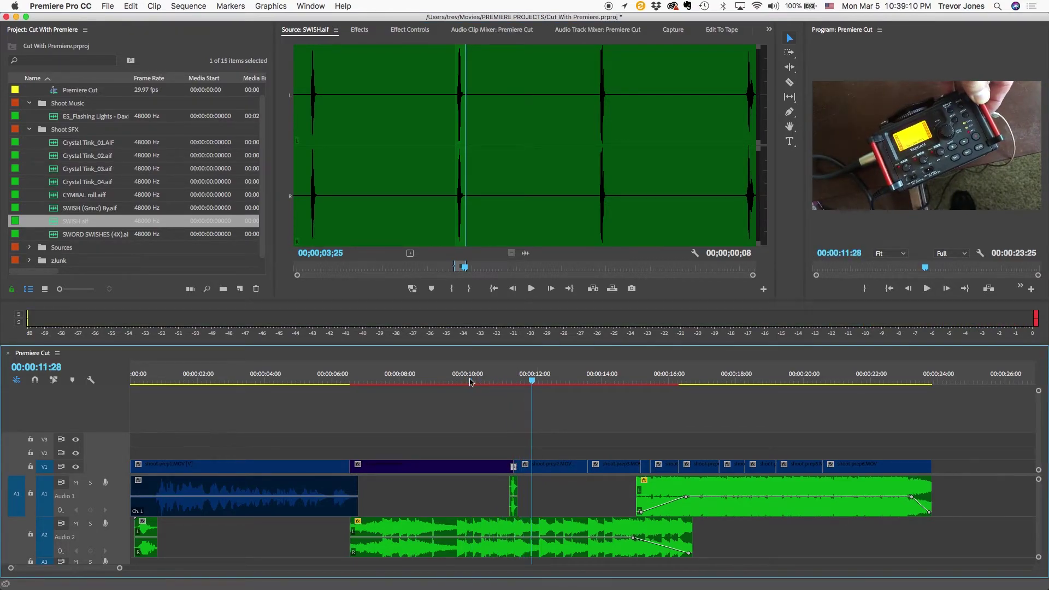
- Nudge the swish clip on A1 two frames later to align it with the Push transition at 00:00:11:12
{"action": "key", "text": "equal"}
{"action": "key", "text": "equal"}
{"action": "mouse_move", "coordinate": [537, 381]}
{"action": "left_mouse_down"}
{"action": "mouse_move", "coordinate": [504, 379]}
{"action": "mouse_move", "coordinate": [517, 377]}
{"action": "left_mouse_up"}
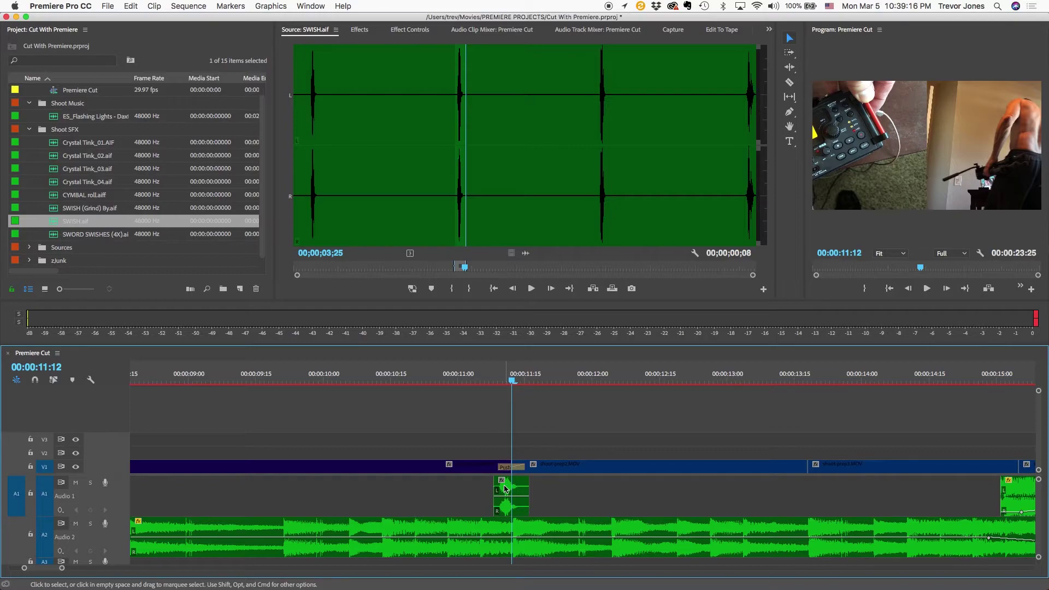
{"action": "left_click", "coordinate": [505, 488]}
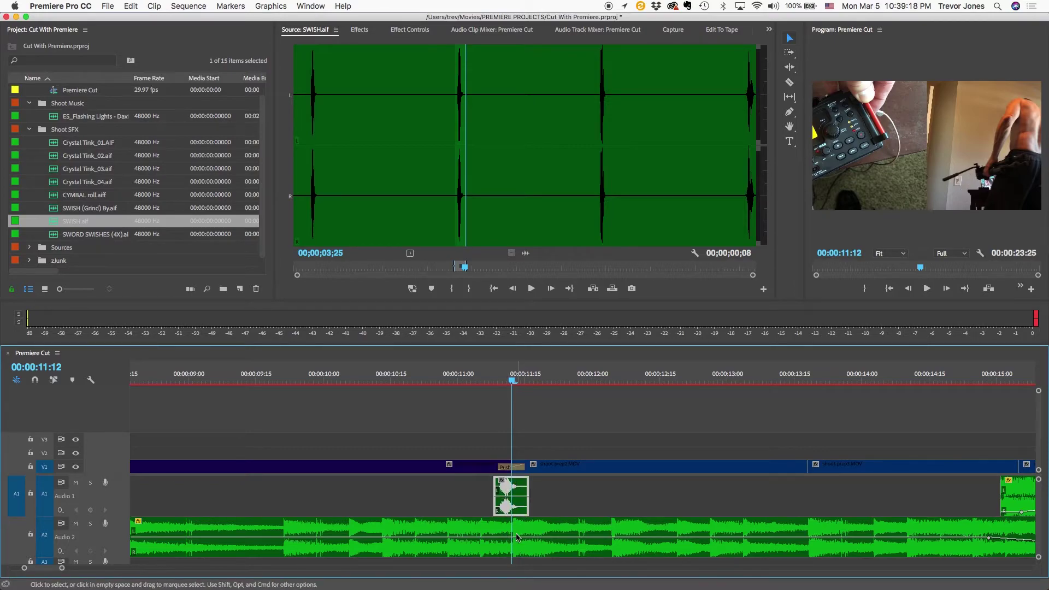
{"action": "key", "text": "super+Right"}
{"action": "key", "text": "super+Right"}
{"action": "key", "text": "super+Left"}
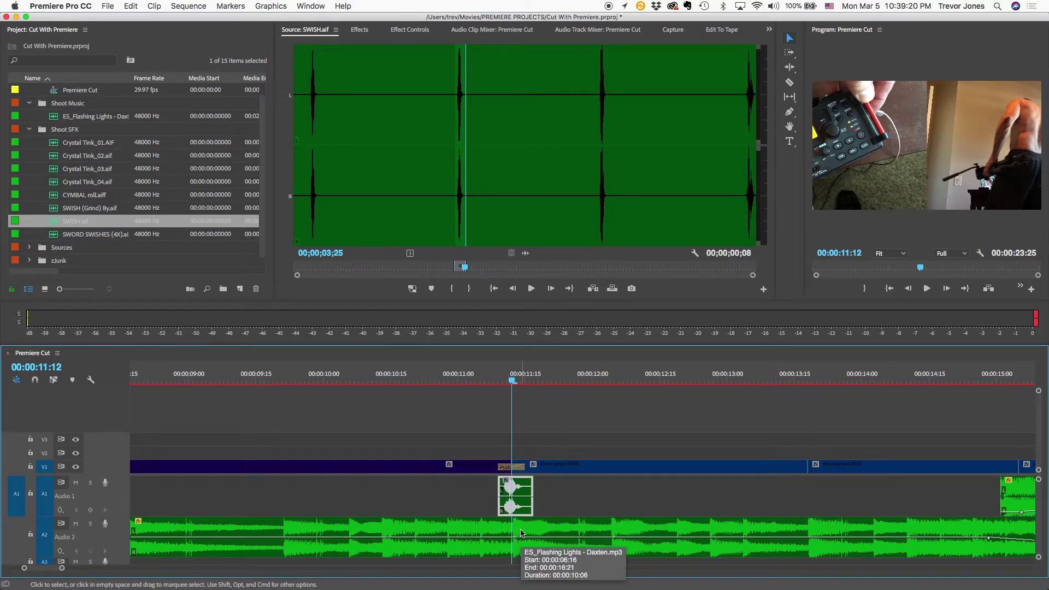
{"action": "key", "text": "super+Right"}
- Replay the sequence twice from around 00:00:10:00 to check the swish's timing against the Push transition
{"action": "left_click_drag", "start_coordinate": [523, 383], "coordinate": [366, 382]}
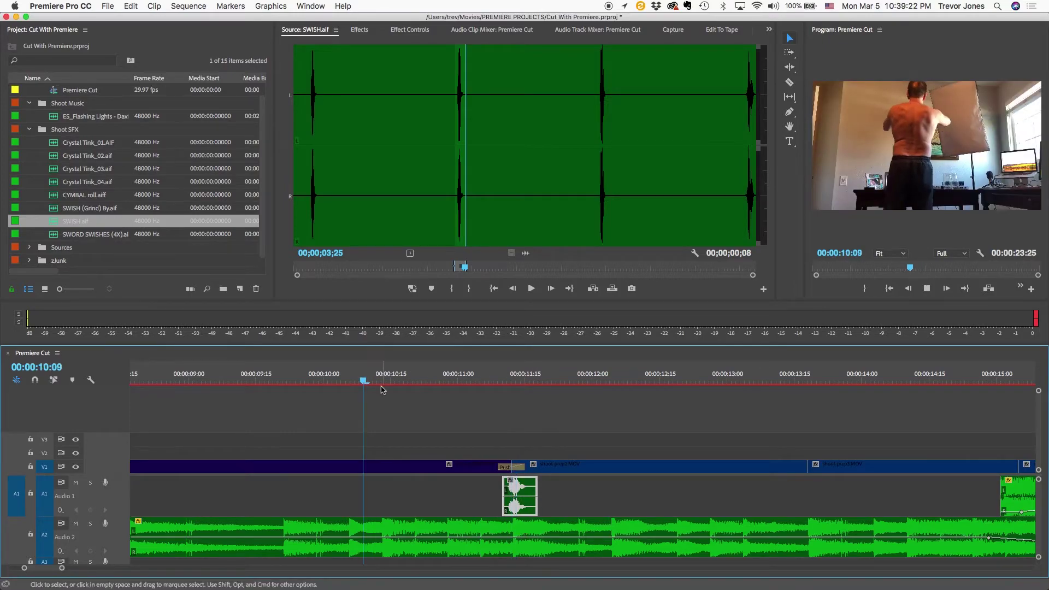
{"action": "key", "text": "space"}
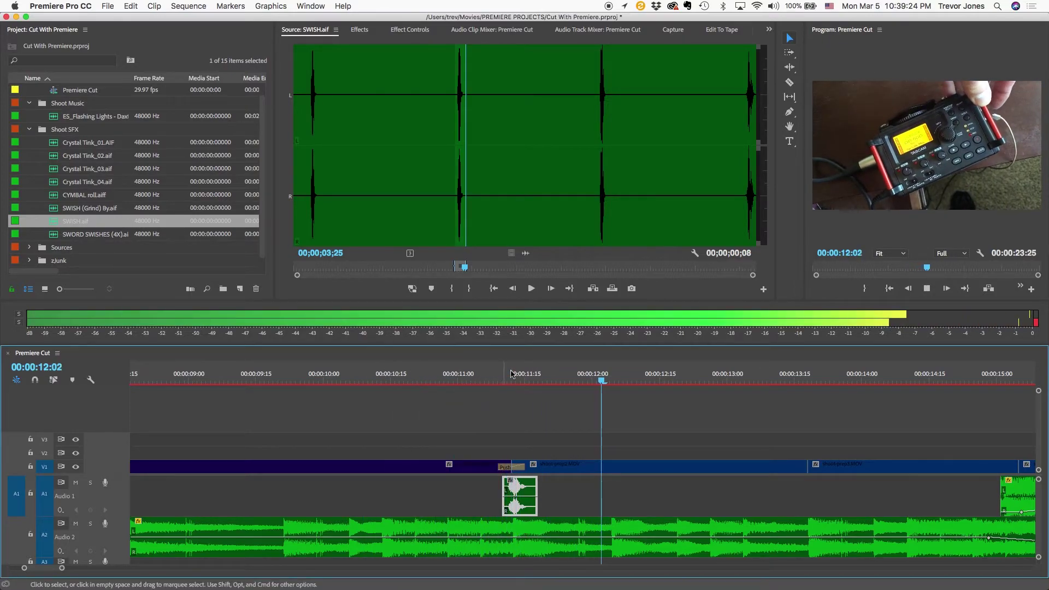
{"action": "left_click", "coordinate": [313, 381]}
{"action": "key", "text": "space"}
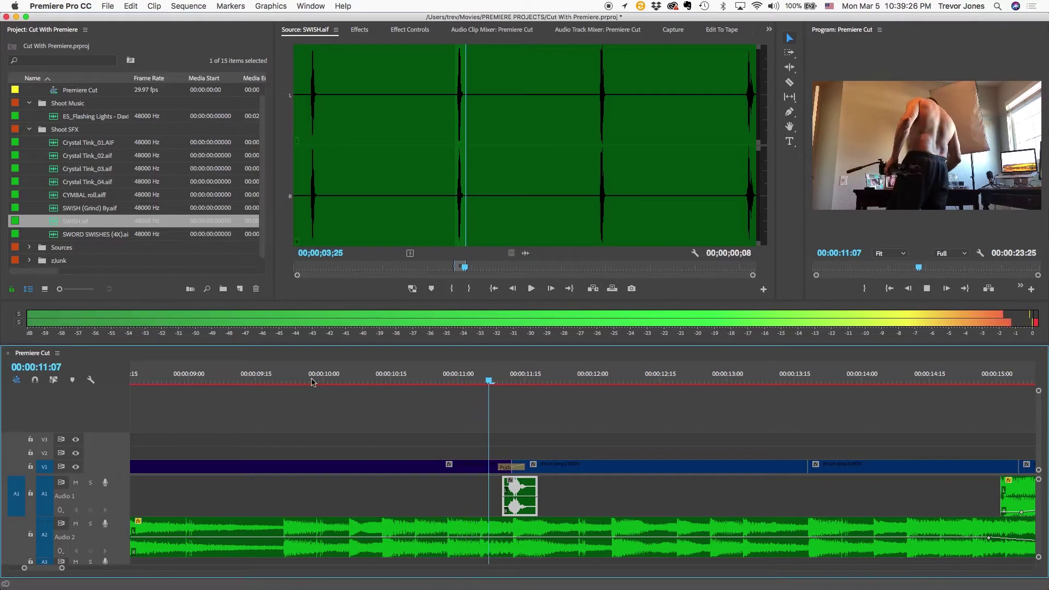
{"action": "key", "text": "minus"}
{"action": "key", "text": "minus"}
{"action": "key", "text": "minus"}
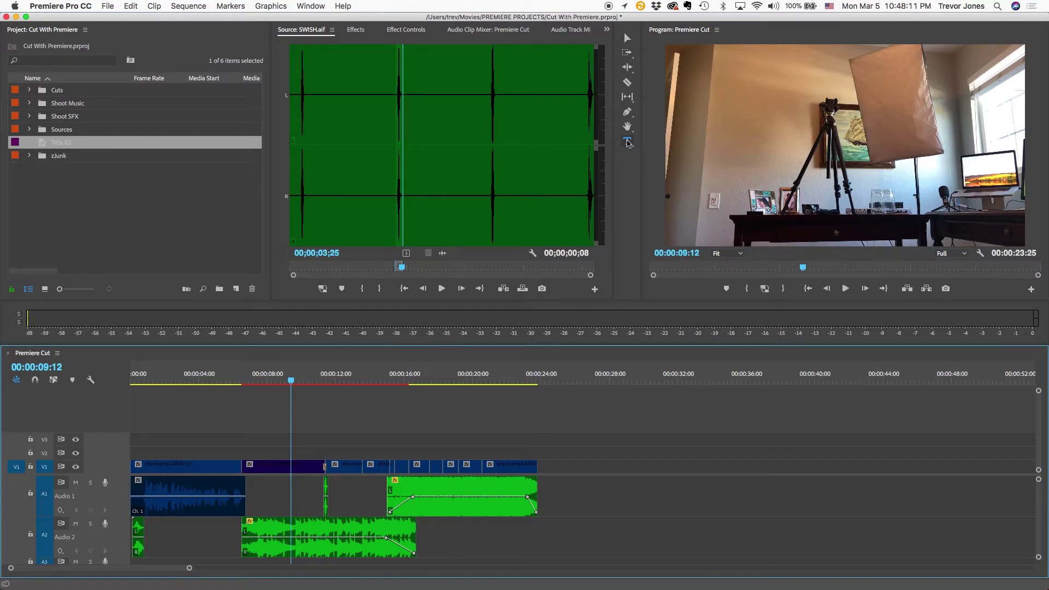
- Create a new legacy title at 1920 × 1080, 29.97 fps with square pixels
{"action": "left_click", "coordinate": [108, 6]}
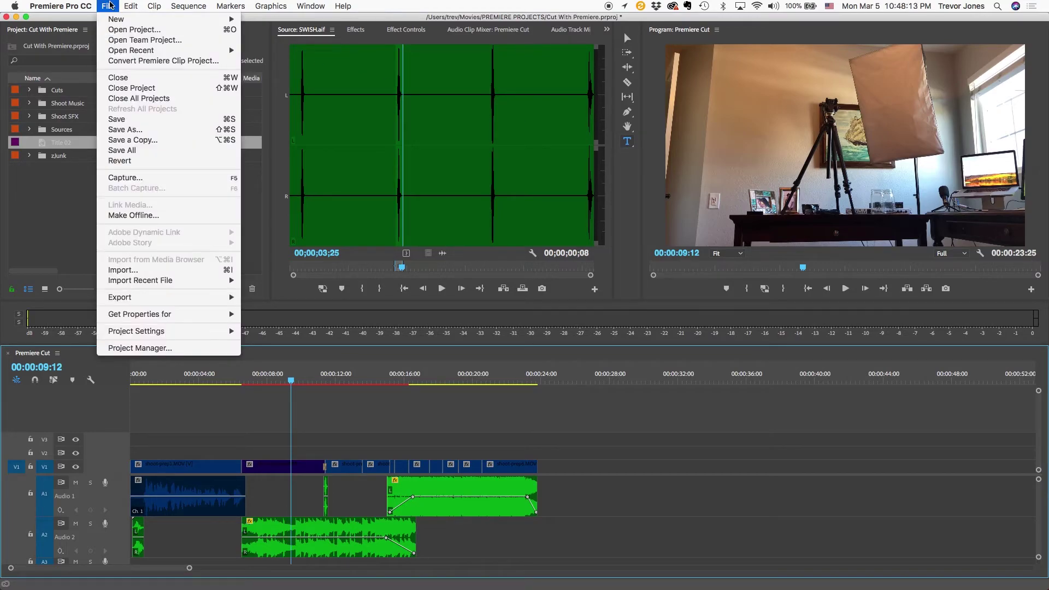
{"action": "mouse_move", "coordinate": [120, 20]}
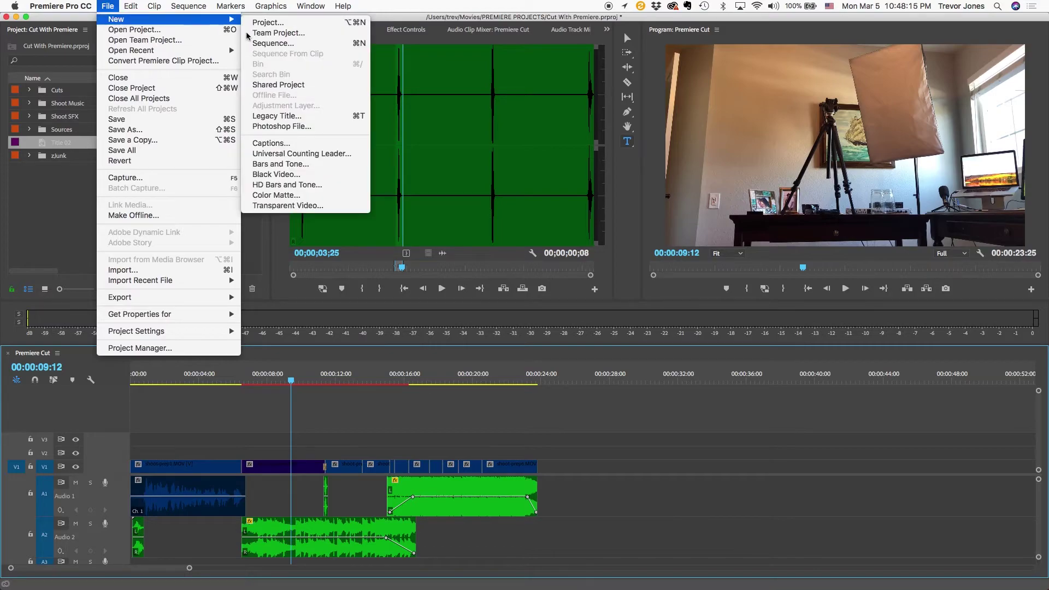
{"action": "left_click", "coordinate": [301, 118]}
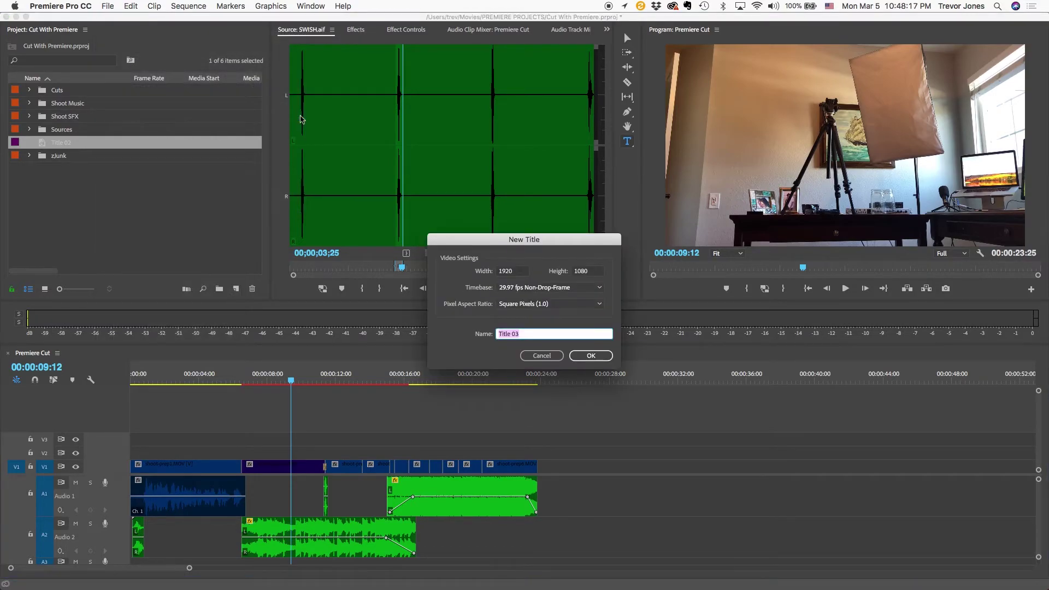
{"action": "left_click_drag", "start_coordinate": [539, 235], "coordinate": [534, 146]}
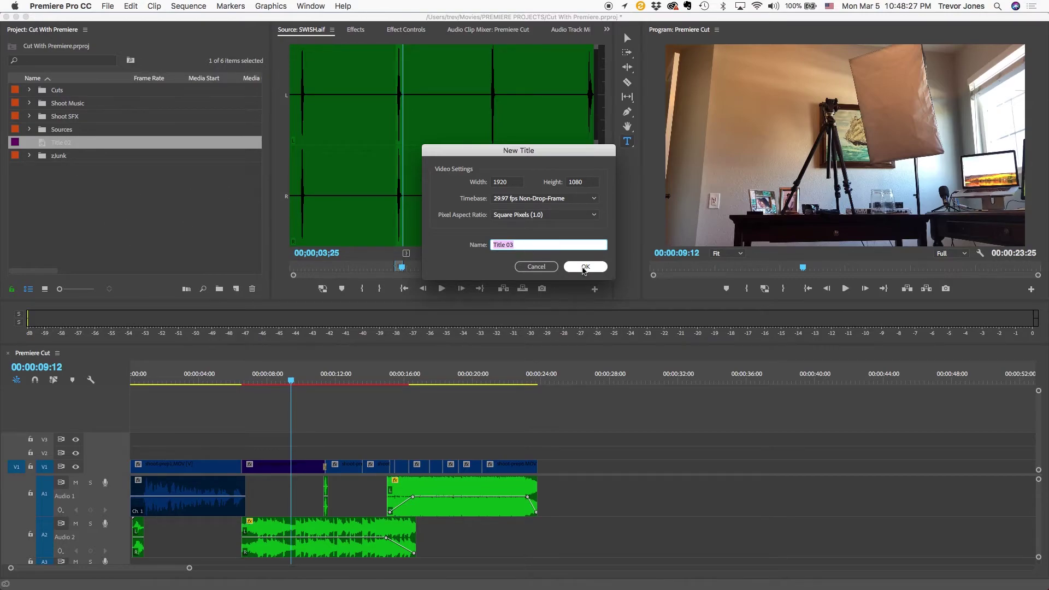
{"action": "left_click", "coordinate": [585, 267]}
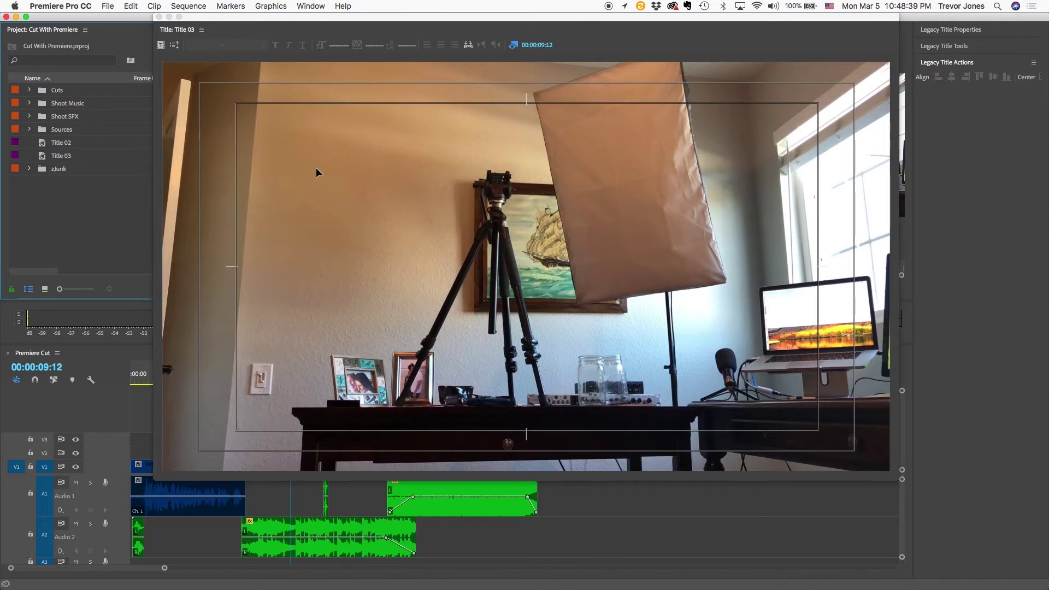
- Add the text "JUST LIFE" to the title with the Type tool, one word per line
{"action": "left_click", "coordinate": [301, 151]}
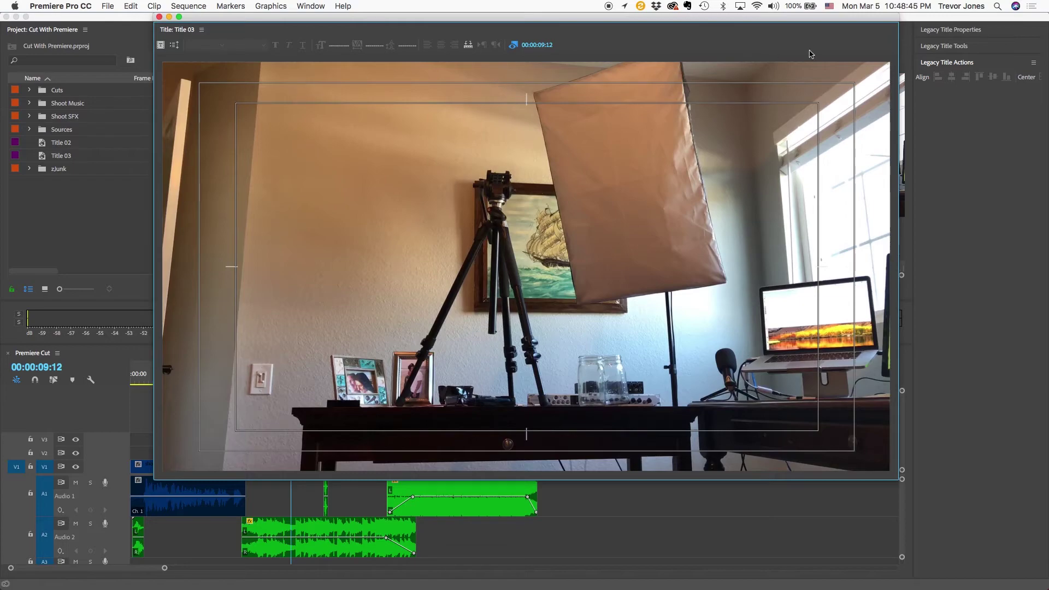
{"action": "left_click", "coordinate": [957, 48]}
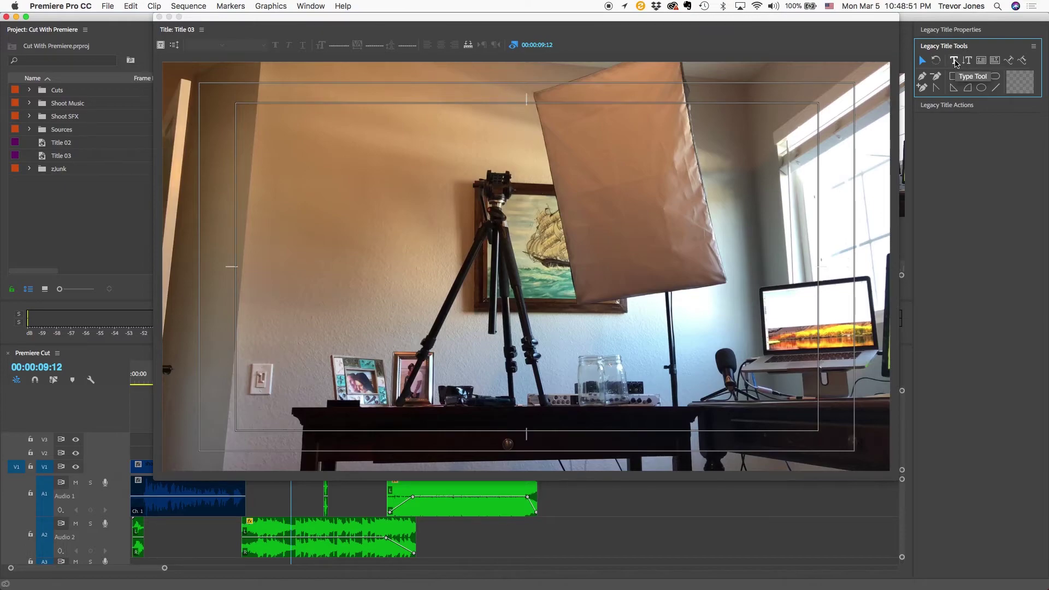
{"action": "left_click", "coordinate": [955, 61]}
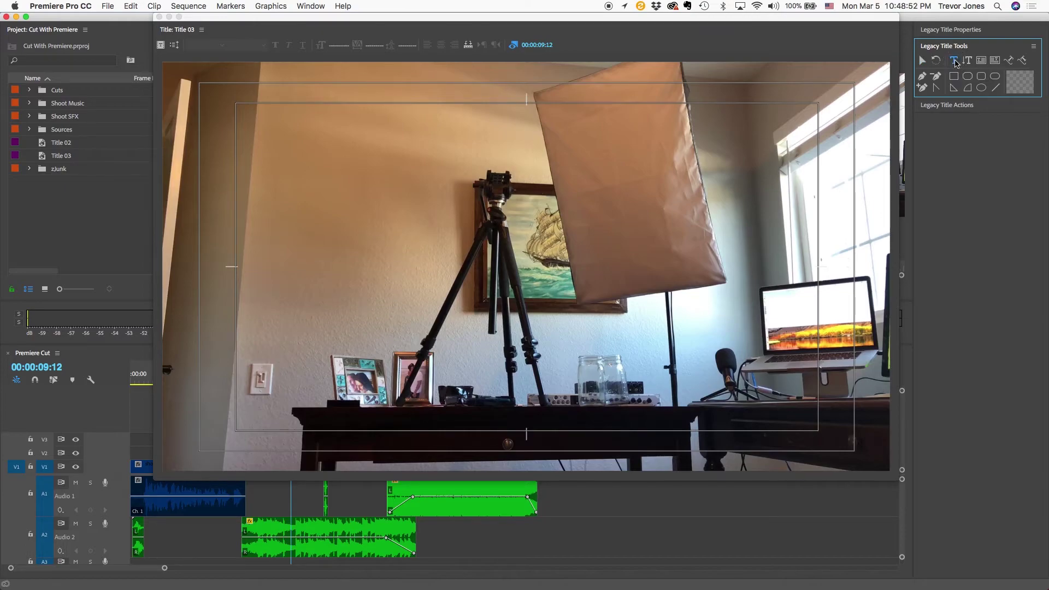
{"action": "left_click", "coordinate": [388, 159]}
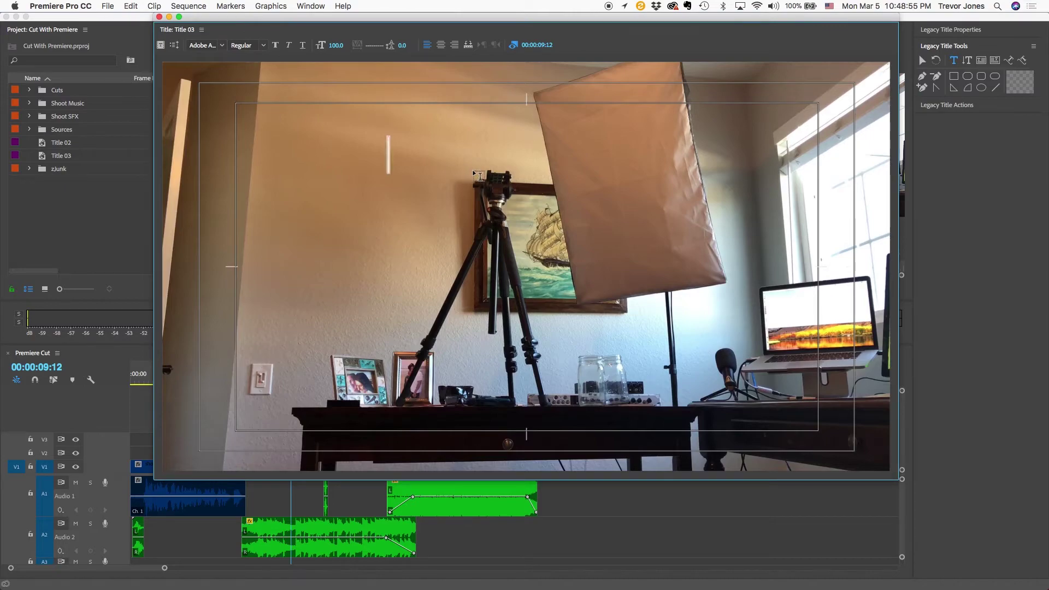
{"action": "type", "text": "JUST"}
{"action": "key", "text": "Return"}
{"action": "type", "text": "LIFE"}
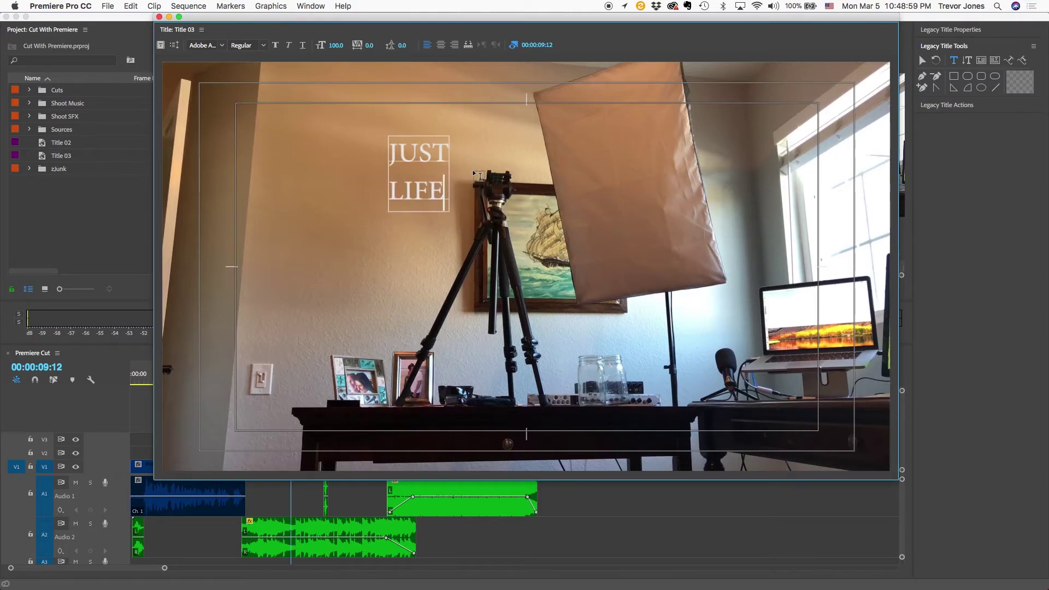
- Set all of the title text to Raleway in the Black style and center-align it
{"action": "key", "text": "super+a"}
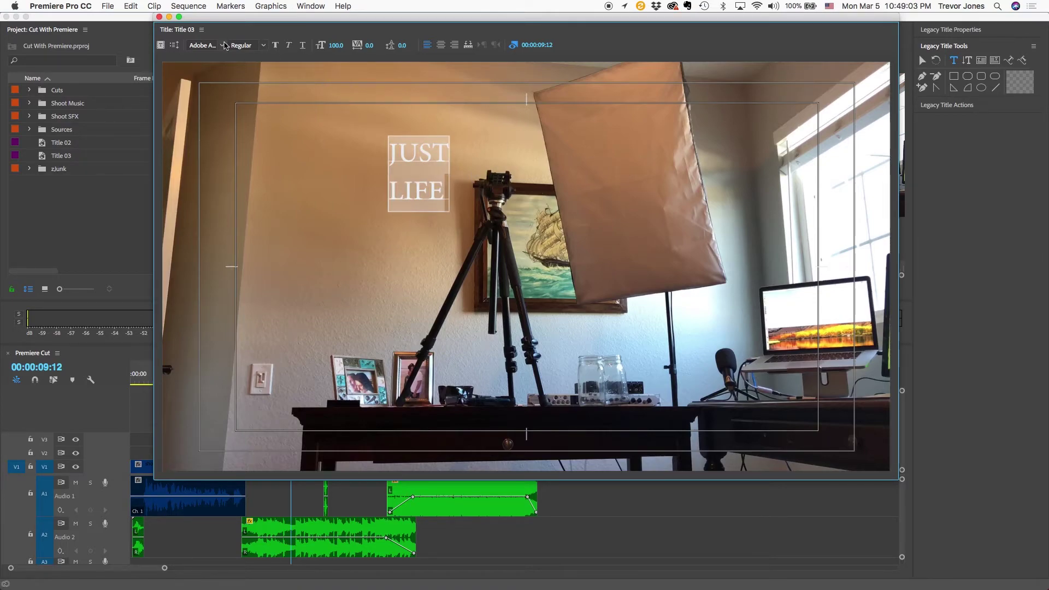
{"action": "left_click", "coordinate": [223, 45]}
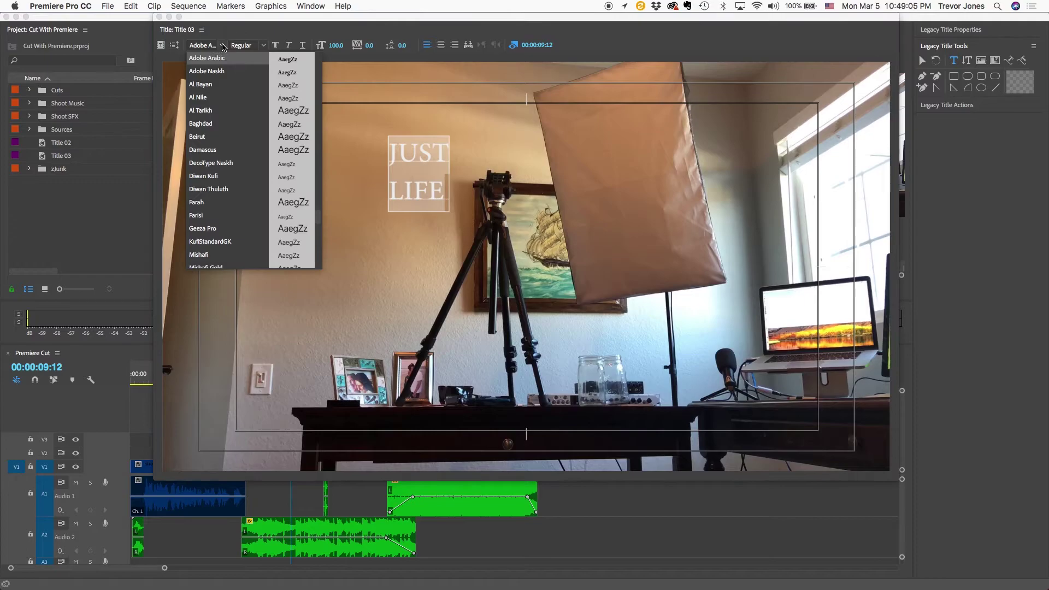
{"action": "left_click_drag", "start_coordinate": [319, 213], "coordinate": [318, 156]}
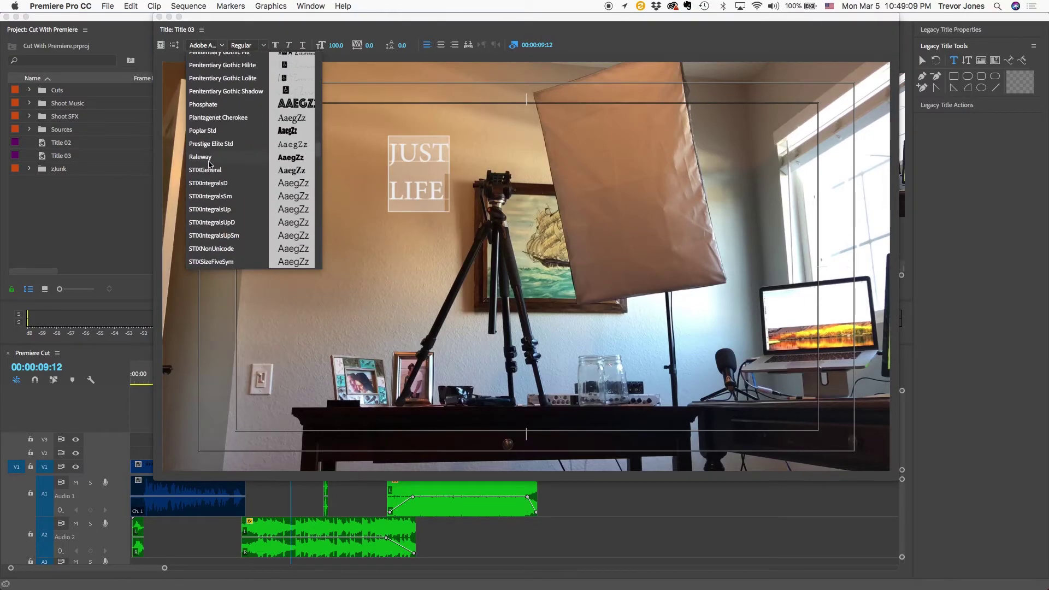
{"action": "left_click", "coordinate": [212, 164]}
{"action": "left_click", "coordinate": [263, 46]}
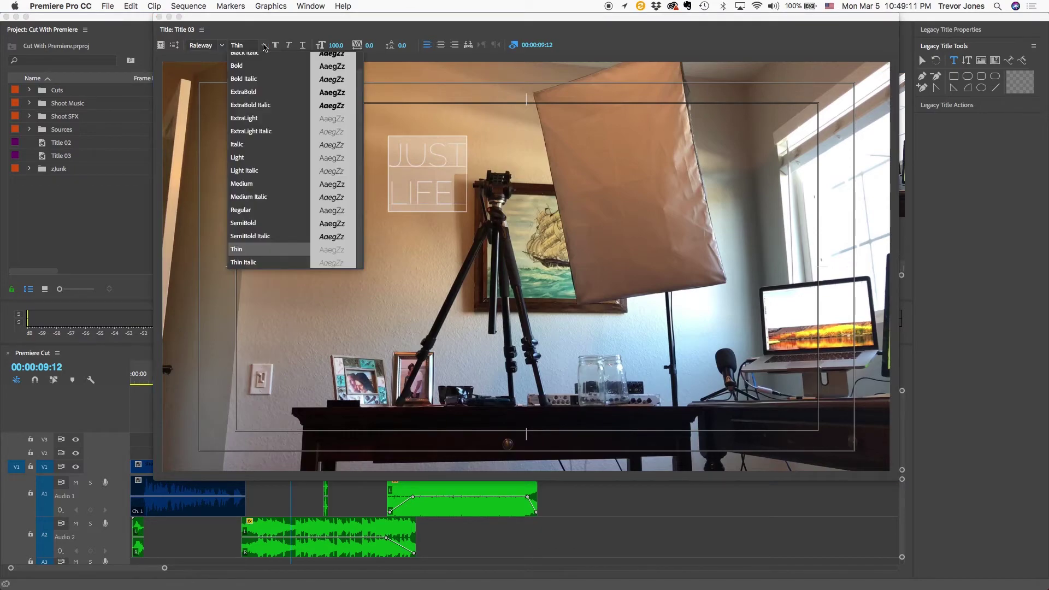
{"action": "scroll", "coordinate": [261, 81], "scroll_direction": "up", "scroll_amount": 2}
{"action": "left_click", "coordinate": [250, 61]}
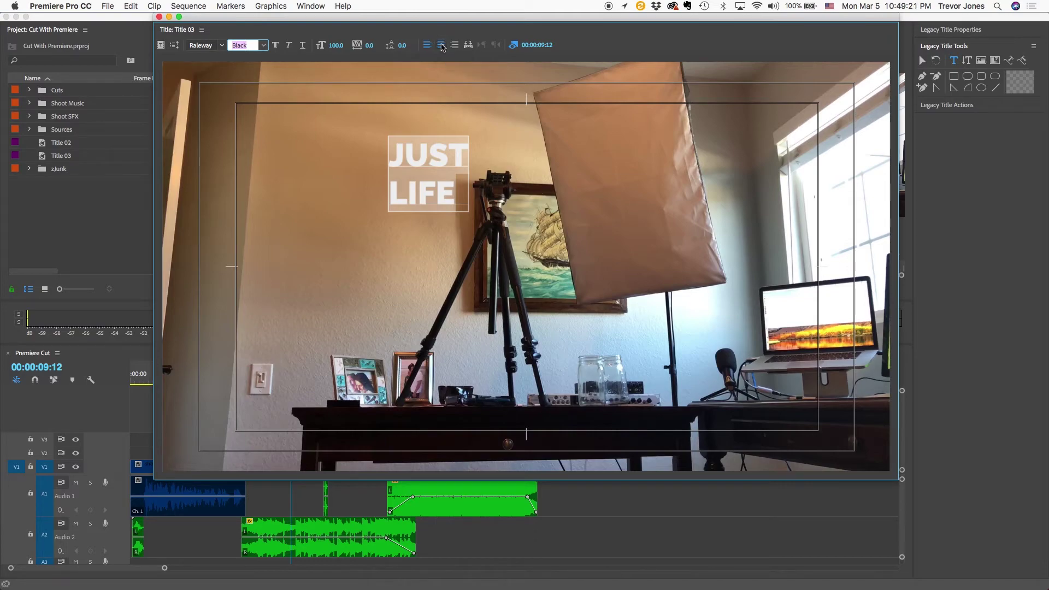
{"action": "left_click", "coordinate": [442, 46]}
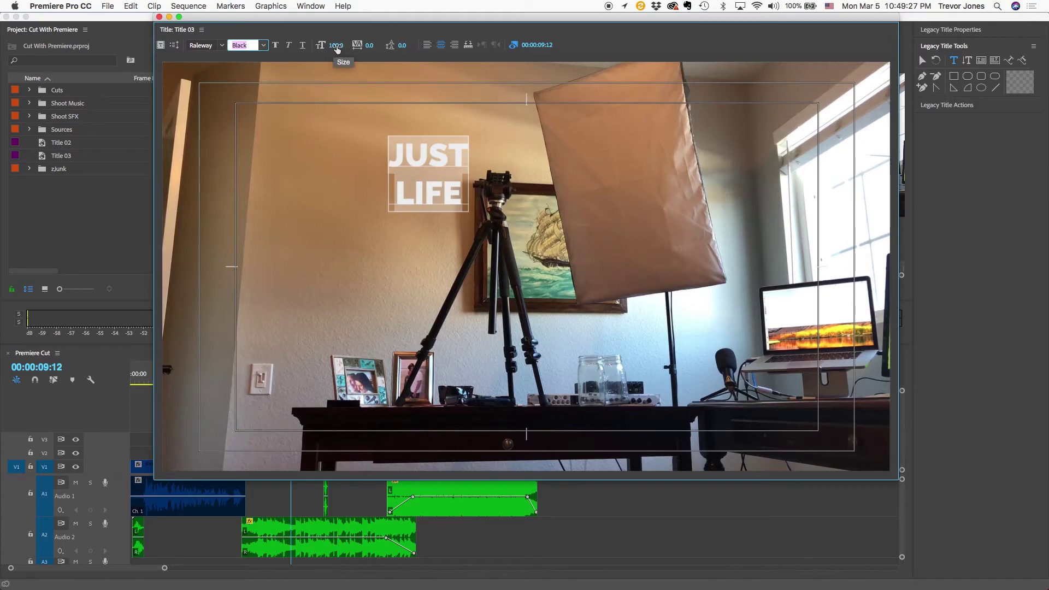
- Enlarge the title text to size 652 and move it to the middle of the frame, at about X 963, Y 549
{"action": "left_click_drag", "start_coordinate": [336, 51], "coordinate": [638, 51]}
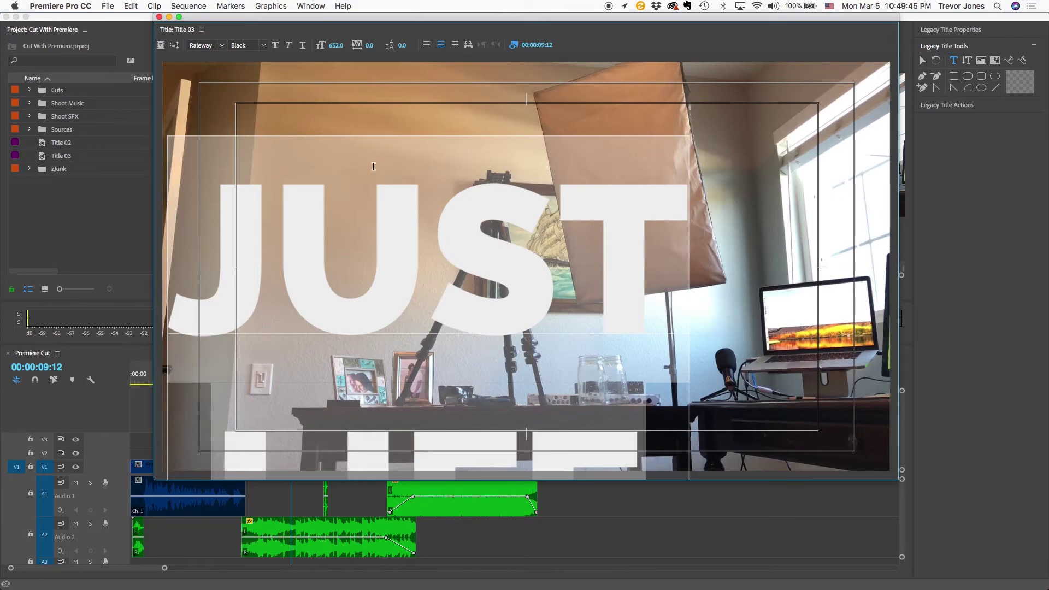
{"action": "left_click", "coordinate": [922, 59]}
{"action": "left_click", "coordinate": [572, 213]}
{"action": "left_click_drag", "start_coordinate": [486, 260], "coordinate": [579, 144]}
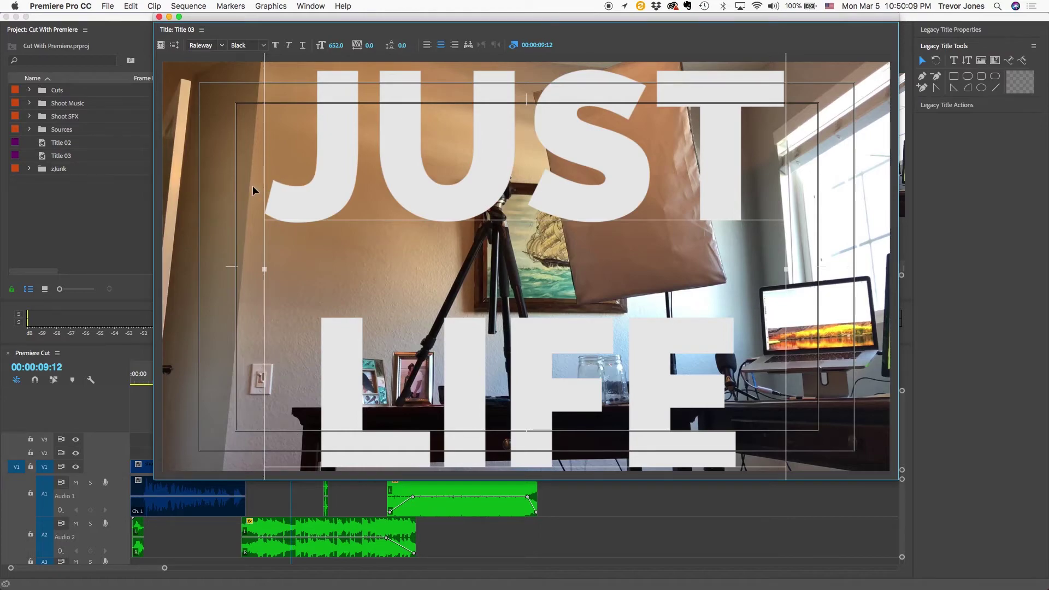
{"action": "left_click_drag", "start_coordinate": [422, 170], "coordinate": [424, 172]}
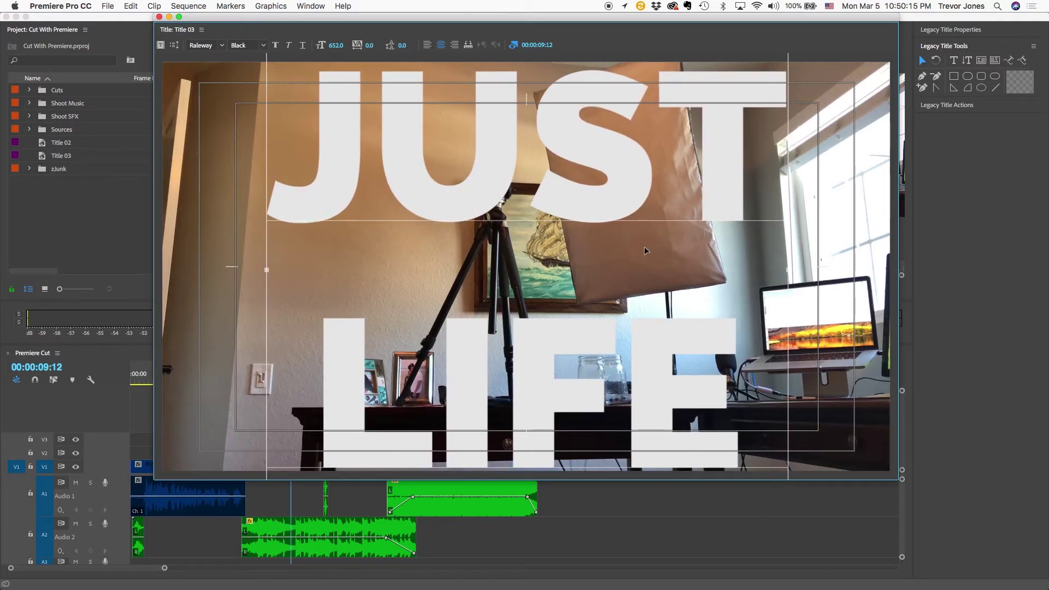
- Tighten the line spacing of the JUST LIFE text by setting its leading to -189
{"action": "left_click", "coordinate": [948, 31]}
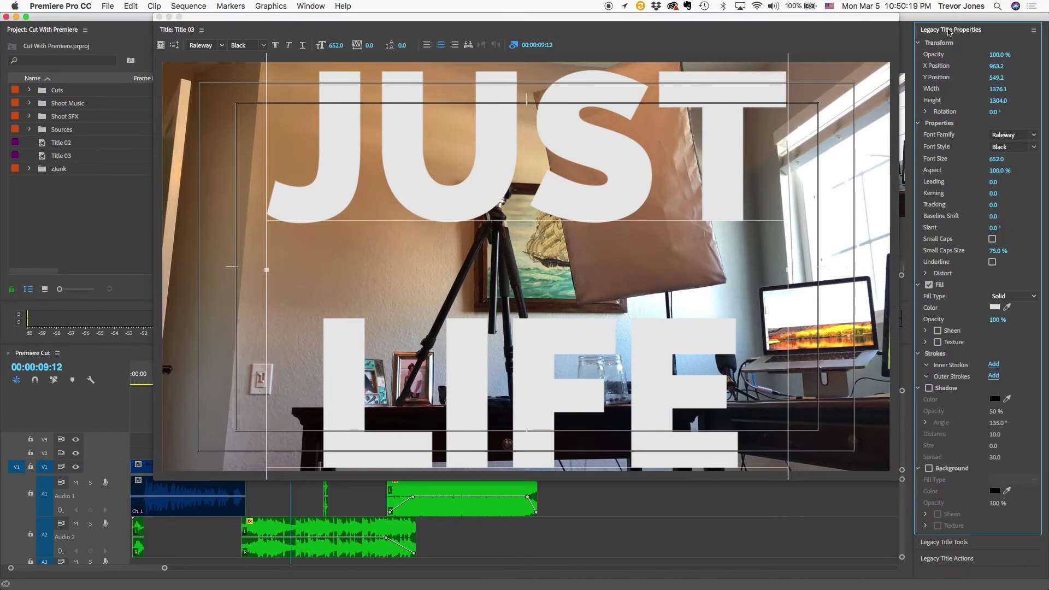
{"action": "mouse_move", "coordinate": [993, 182]}
{"action": "left_mouse_down"}
{"action": "mouse_move", "coordinate": [1008, 181]}
{"action": "mouse_move", "coordinate": [983, 181]}
{"action": "left_mouse_up"}
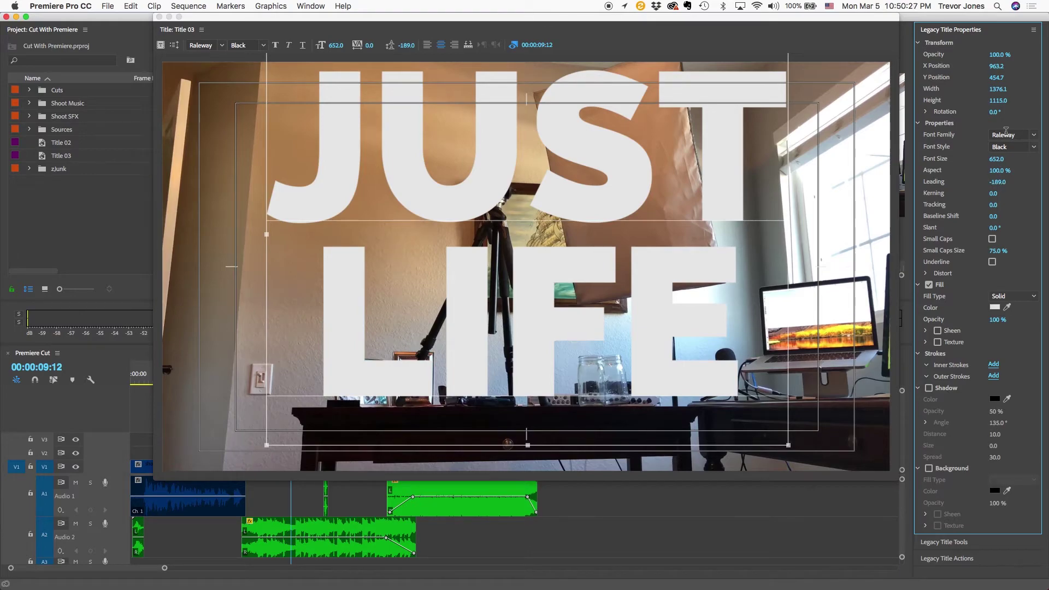
{"action": "left_click", "coordinate": [950, 31]}
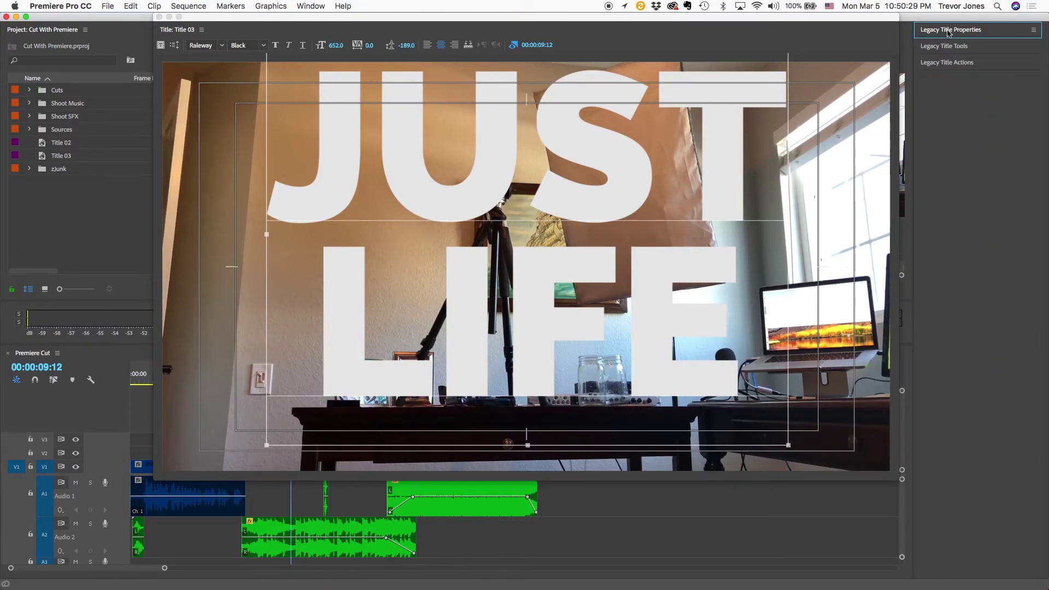
- Center the JUST LIFE text vertically and horizontally in the frame using the Legacy Title Actions, and close the title editor
{"action": "left_click", "coordinate": [955, 64]}
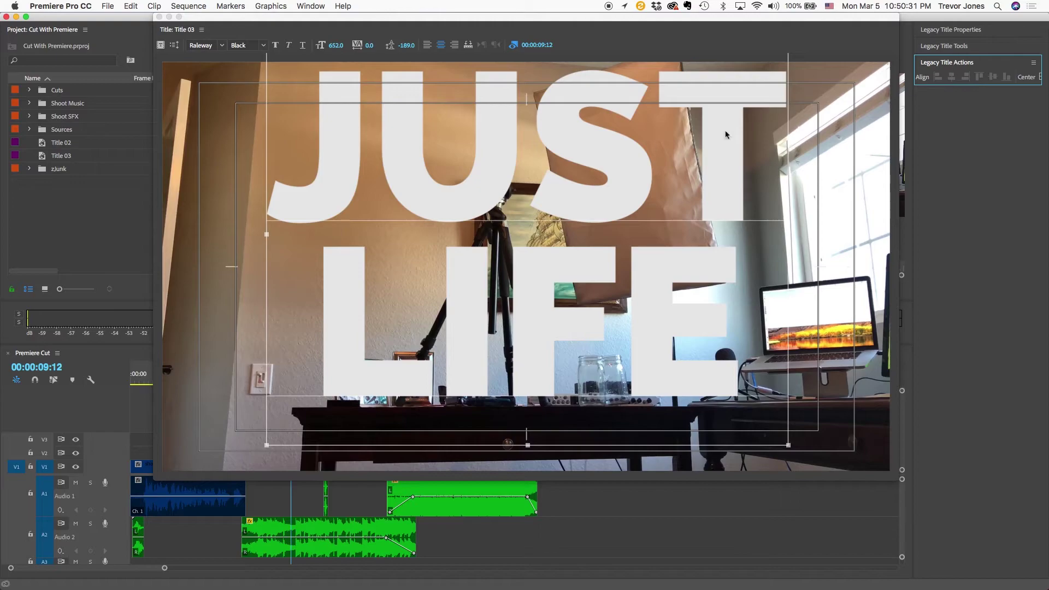
{"action": "left_click_drag", "start_coordinate": [582, 148], "coordinate": [582, 160]}
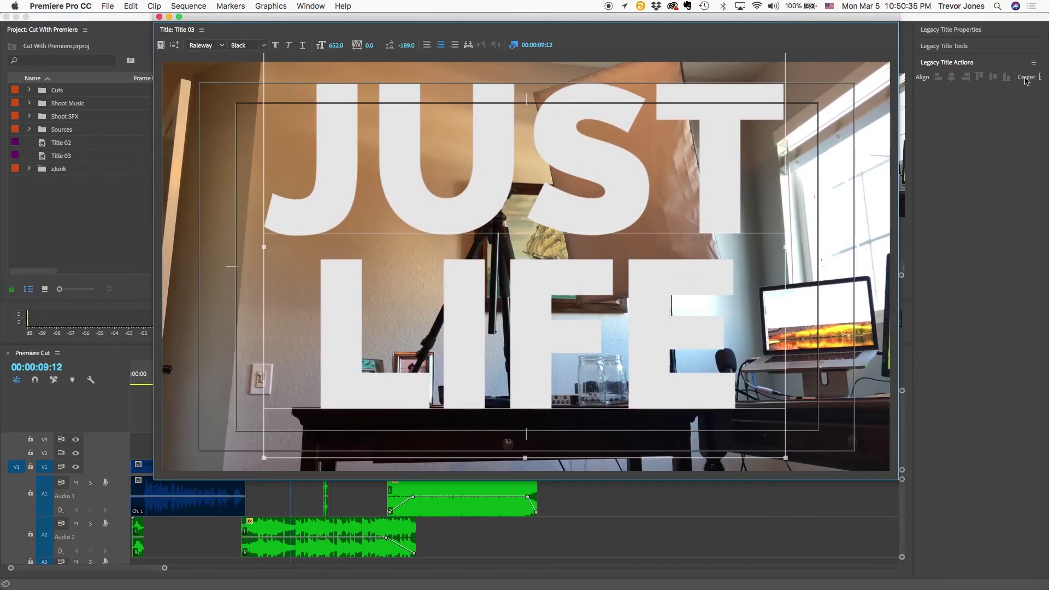
{"action": "left_click", "coordinate": [1031, 80]}
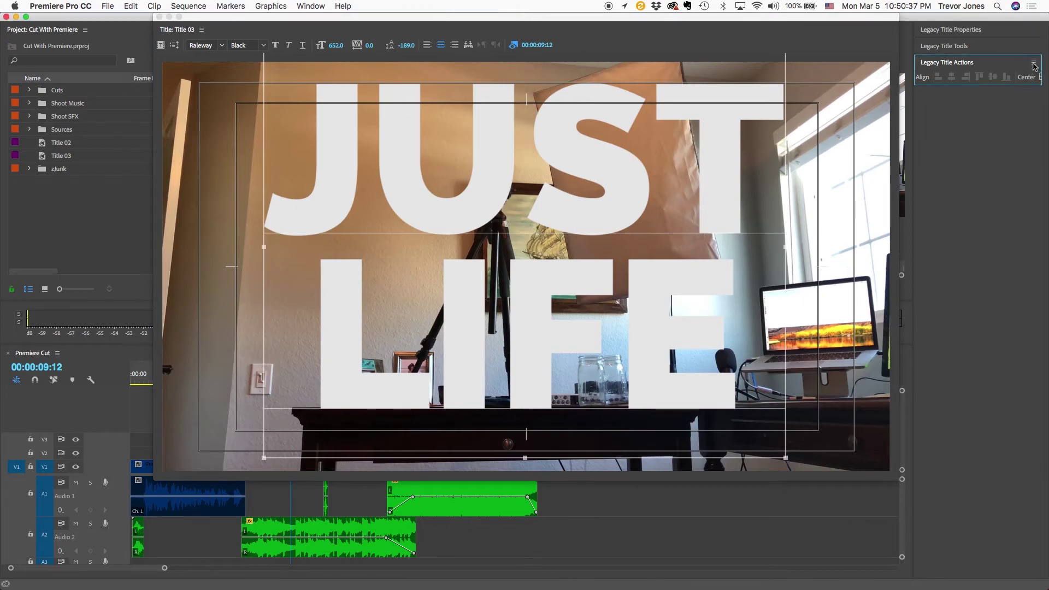
{"action": "left_click", "coordinate": [1033, 62]}
{"action": "key", "text": "Escape"}
{"action": "left_click_drag", "start_coordinate": [972, 85], "coordinate": [969, 201]}
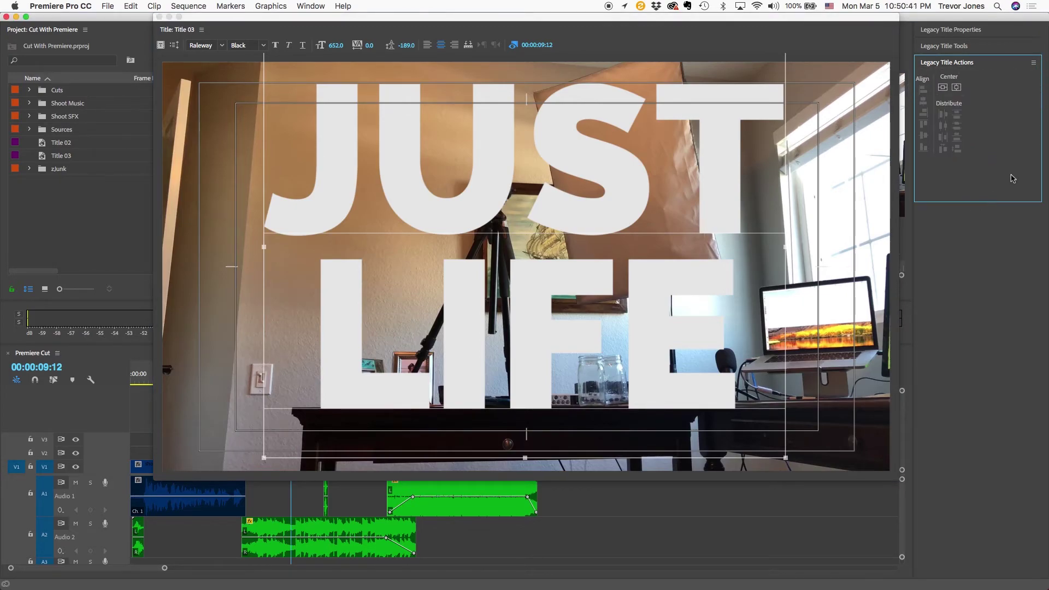
{"action": "left_click", "coordinate": [944, 88]}
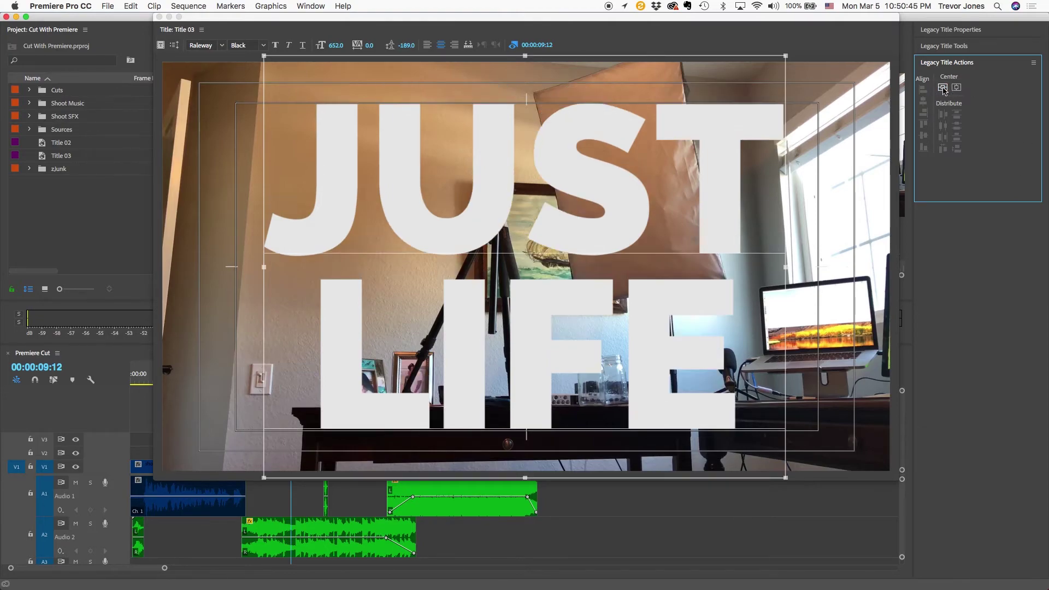
{"action": "left_click", "coordinate": [957, 87]}
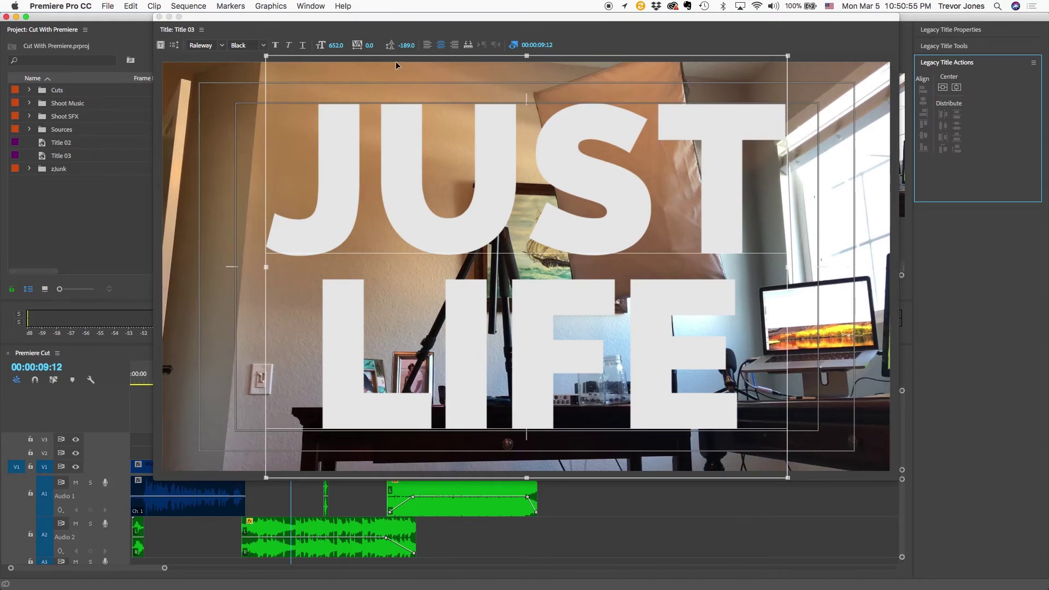
{"action": "left_click", "coordinate": [160, 17]}
- Place Title 03 on video track V2, above the beginning of the nested clip that follows the opening shot
{"action": "left_click_drag", "start_coordinate": [285, 376], "coordinate": [306, 407]}
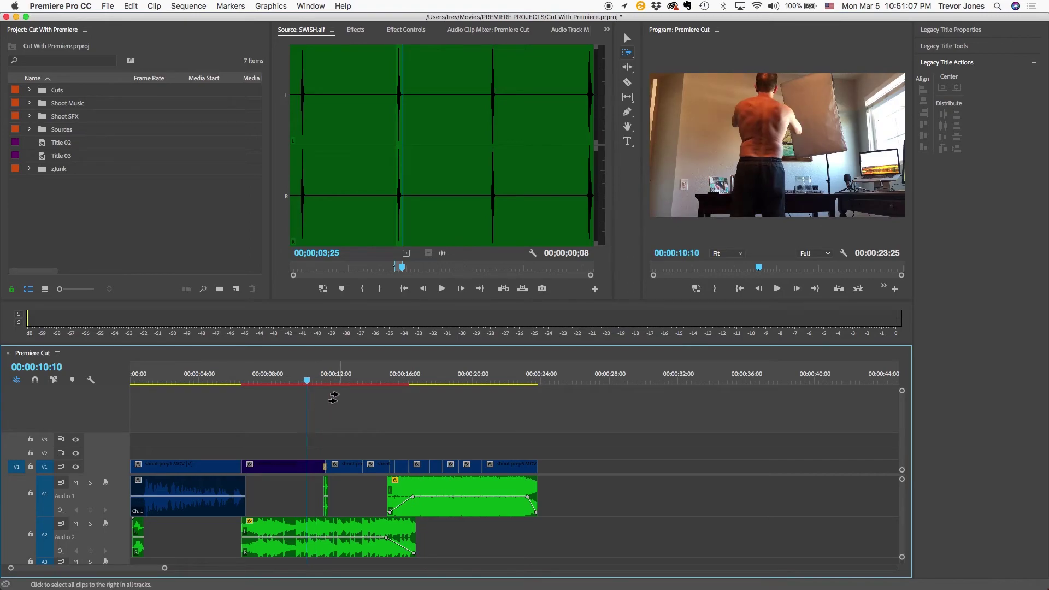
{"action": "left_click", "coordinate": [120, 193]}
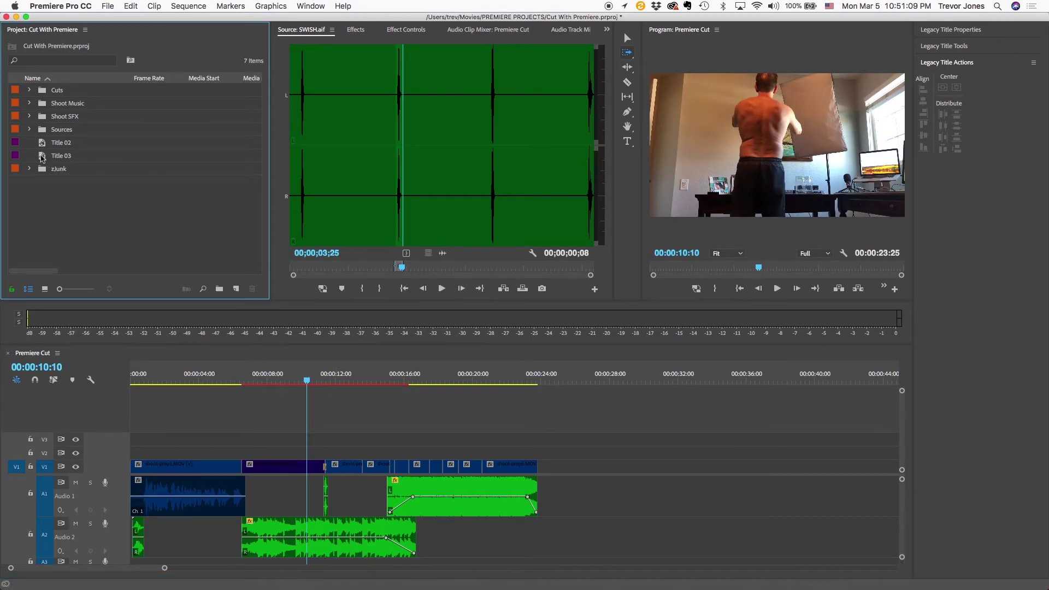
{"action": "left_click", "coordinate": [42, 157]}
{"action": "left_click_drag", "start_coordinate": [42, 158], "coordinate": [256, 452]}
{"action": "left_click", "coordinate": [268, 379]}
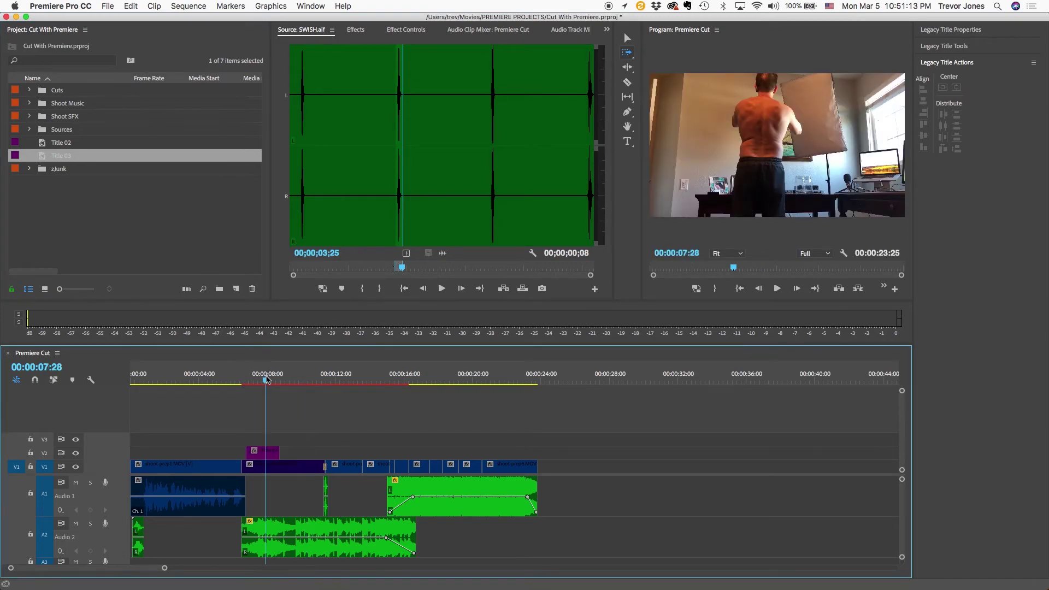
- Play the music start and move the Title 03 clip to begin on the beat at about 7.5 seconds
{"action": "key", "text": "="}
{"action": "left_click", "coordinate": [359, 381]}
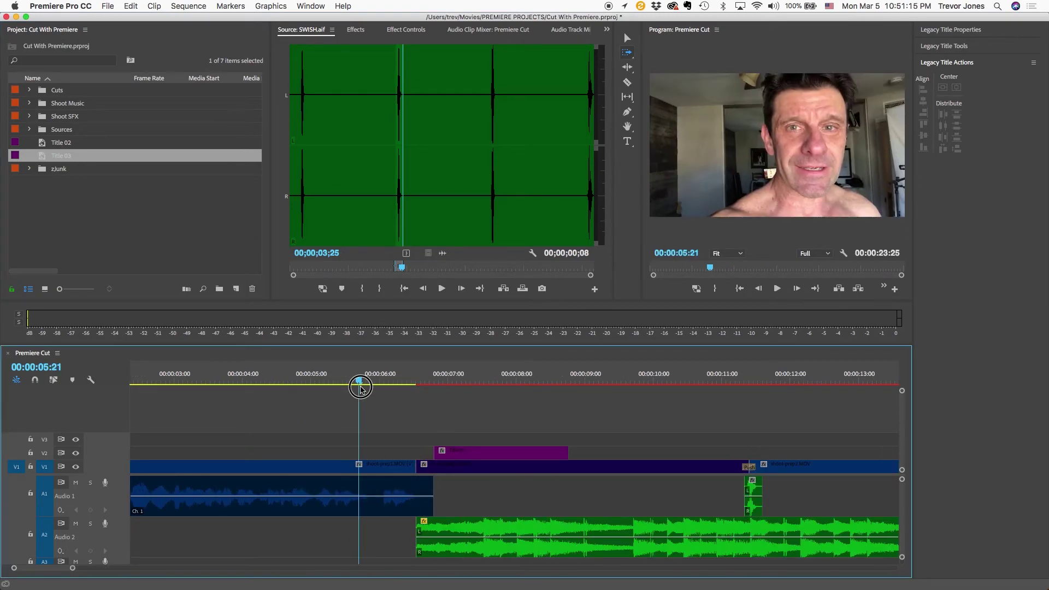
{"action": "left_click_drag", "start_coordinate": [470, 453], "coordinate": [575, 449]}
{"action": "key", "text": "space"}
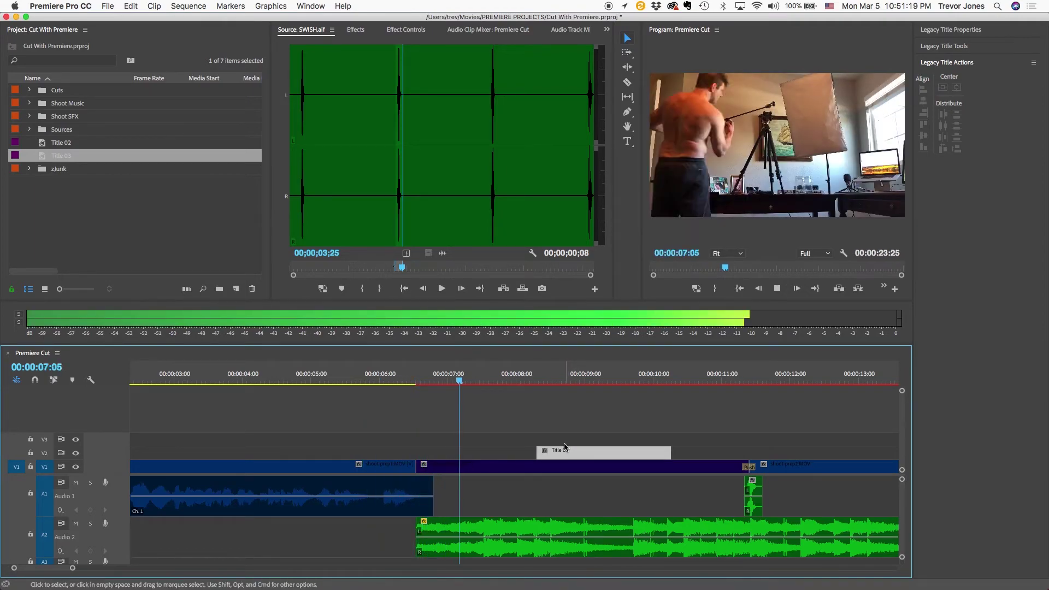
{"action": "key", "text": "space"}
{"action": "left_click_drag", "start_coordinate": [504, 380], "coordinate": [485, 381]}
{"action": "left_click_drag", "start_coordinate": [543, 452], "coordinate": [488, 452]}
- Extend the end of the Title 03 clip to the music beat at 00:00:09:21 and play back the title section
{"action": "left_click", "coordinate": [399, 376]}
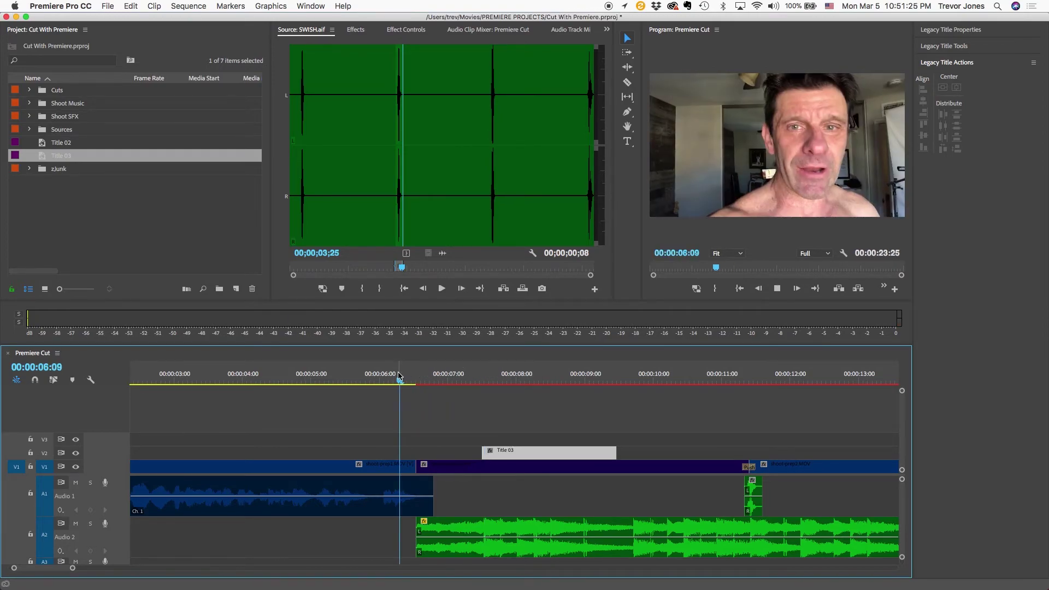
{"action": "key", "text": "space"}
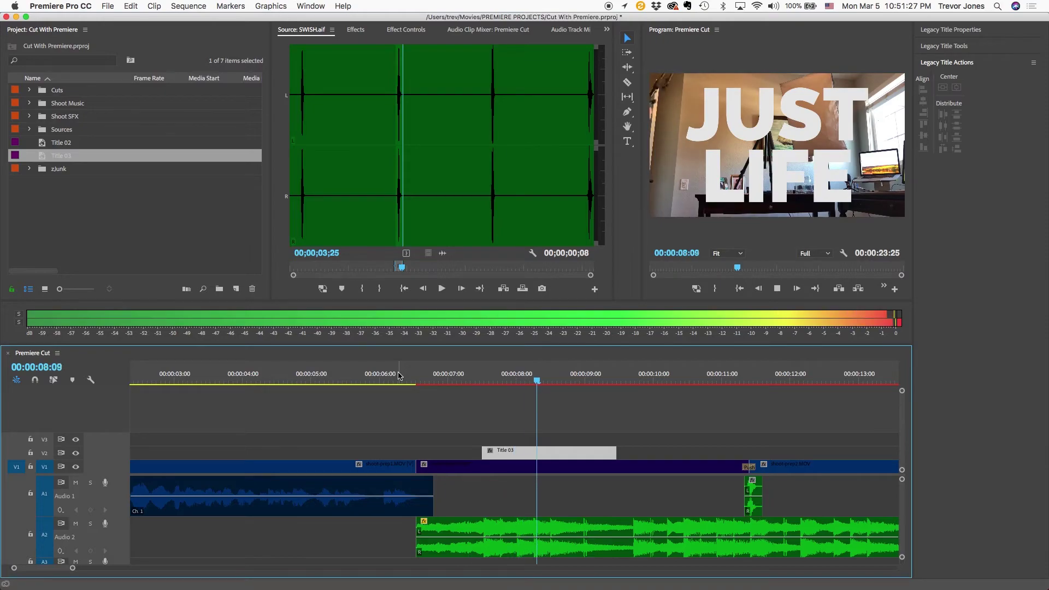
{"action": "mouse_move", "coordinate": [649, 376]}
{"action": "left_mouse_down"}
{"action": "mouse_move", "coordinate": [632, 380]}
{"action": "mouse_move", "coordinate": [695, 377]}
{"action": "mouse_move", "coordinate": [621, 377]}
{"action": "mouse_move", "coordinate": [635, 379]}
{"action": "left_mouse_up"}
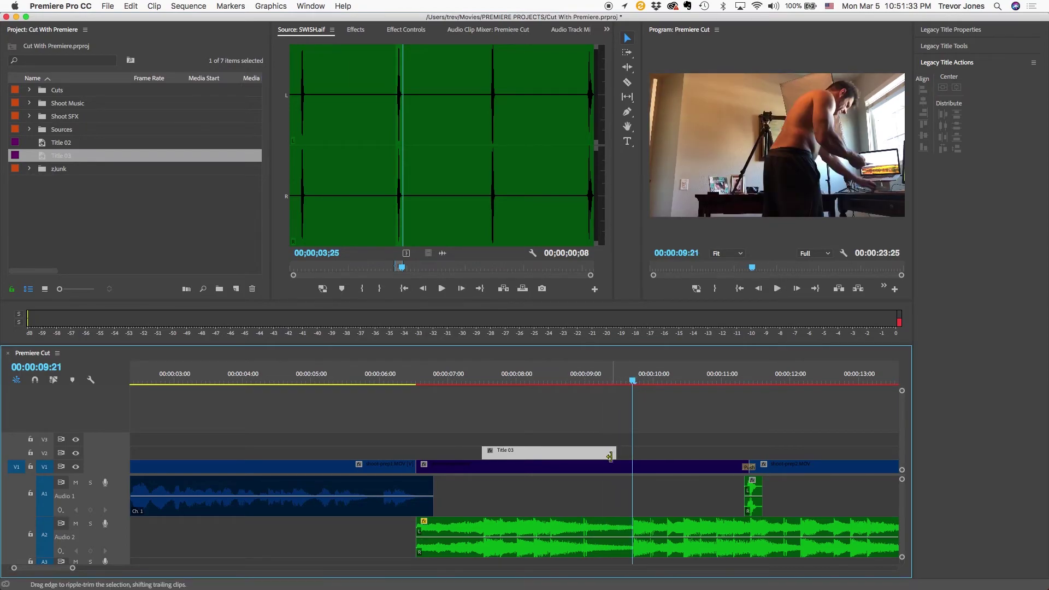
{"action": "left_click_drag", "start_coordinate": [617, 453], "coordinate": [633, 452]}
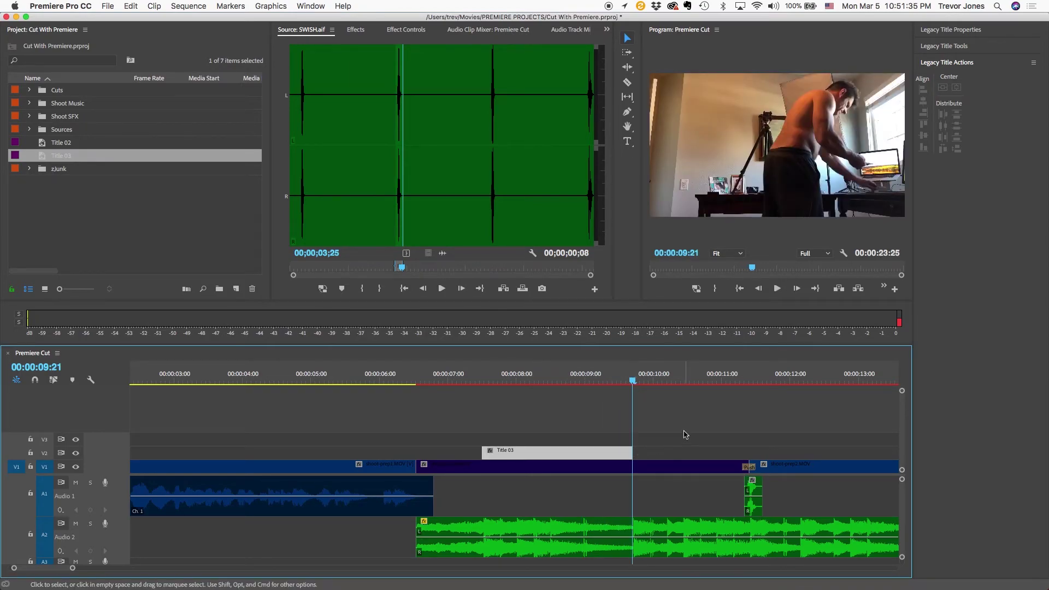
{"action": "left_click_drag", "start_coordinate": [608, 377], "coordinate": [459, 378]}
{"action": "key", "text": "space"}
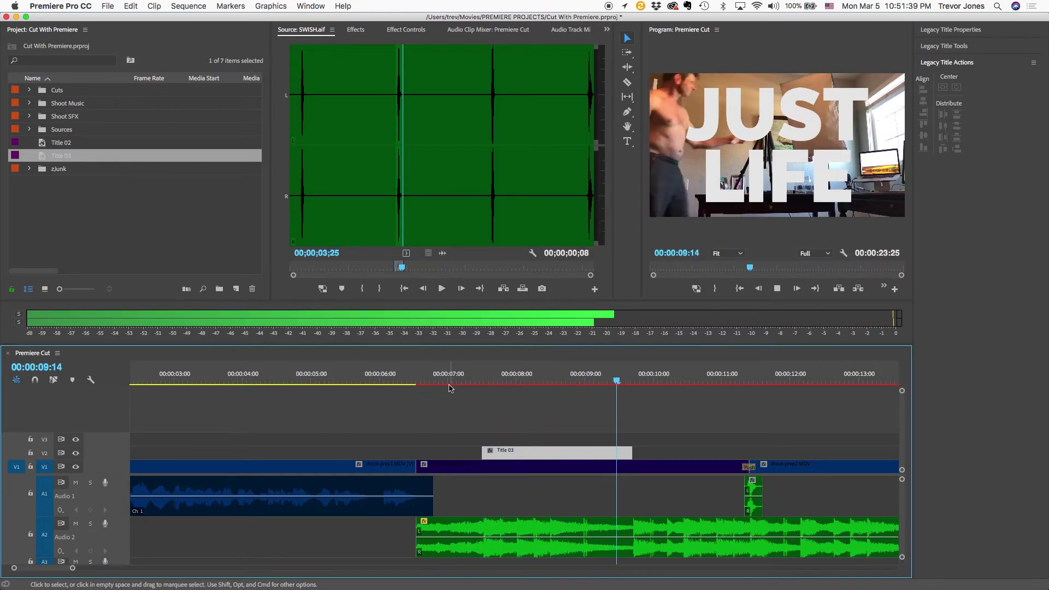
- Reopen Title 03 from the timeline and set the fill color of all its text to pure white, FFFFFF
{"action": "left_click", "coordinate": [590, 374]}
{"action": "left_click_drag", "start_coordinate": [590, 374], "coordinate": [552, 373]}
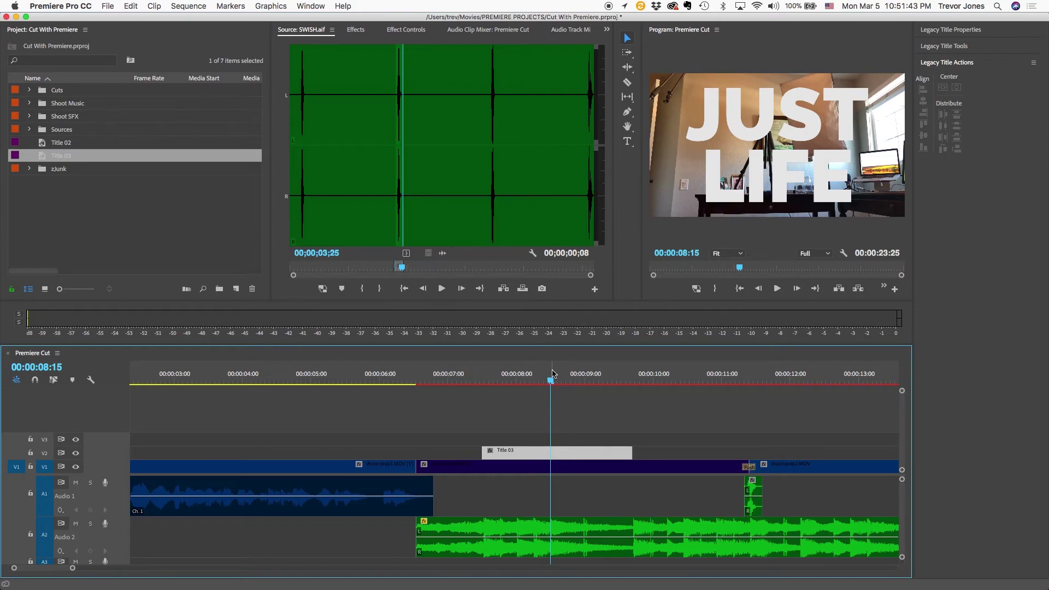
{"action": "double_click", "coordinate": [566, 453]}
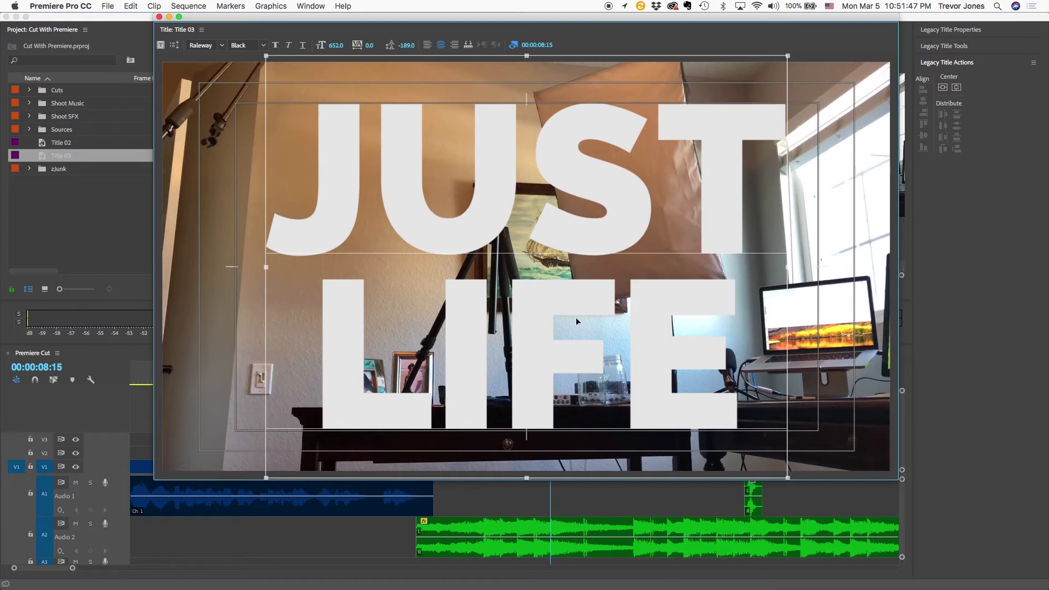
{"action": "double_click", "coordinate": [539, 319]}
{"action": "key", "text": "super+a"}
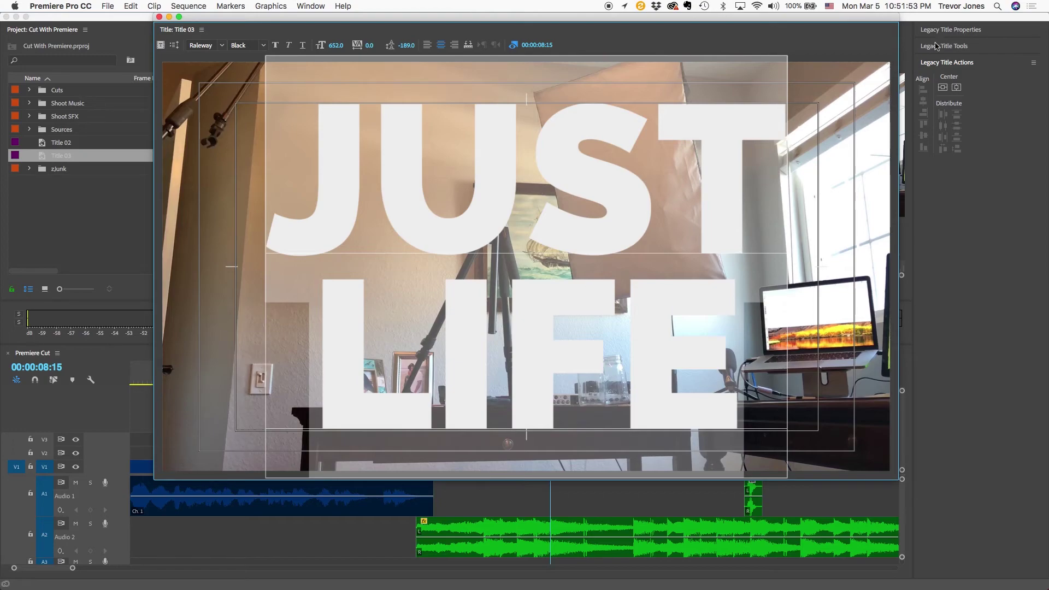
{"action": "left_click", "coordinate": [951, 30]}
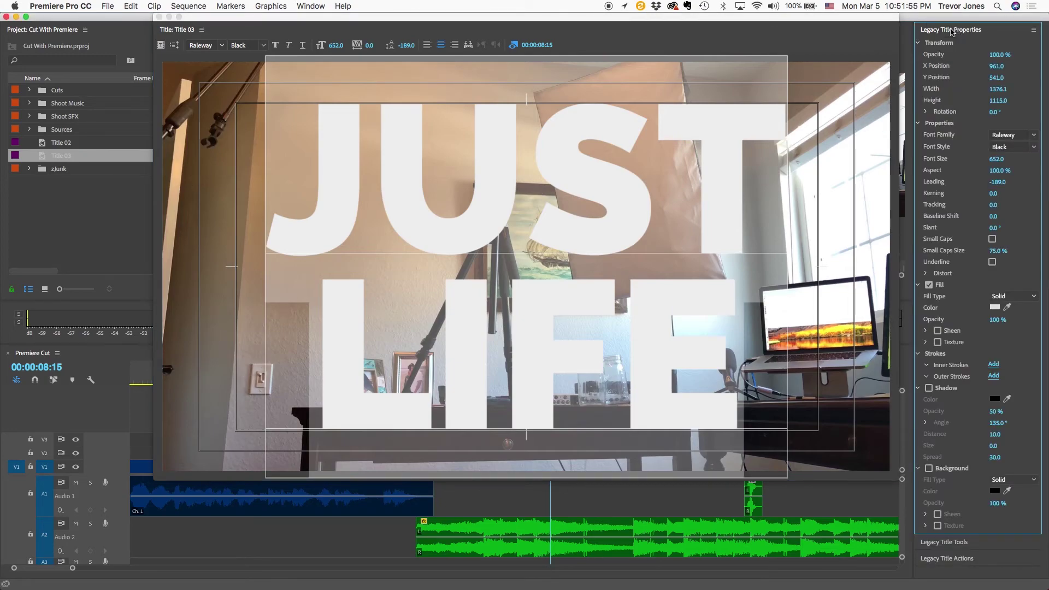
{"action": "left_click", "coordinate": [995, 309]}
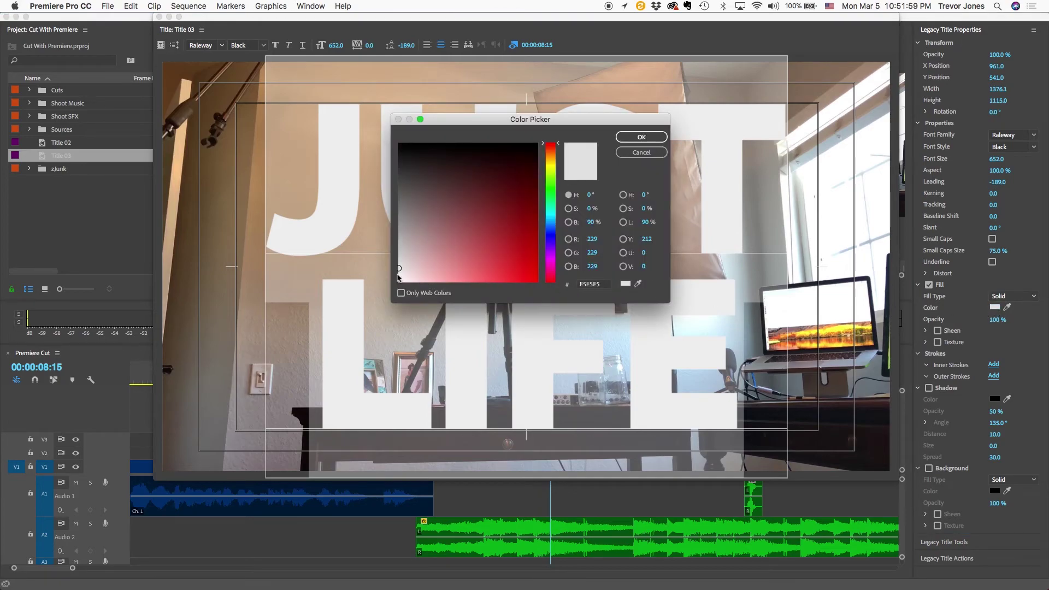
{"action": "left_click_drag", "start_coordinate": [399, 270], "coordinate": [393, 292]}
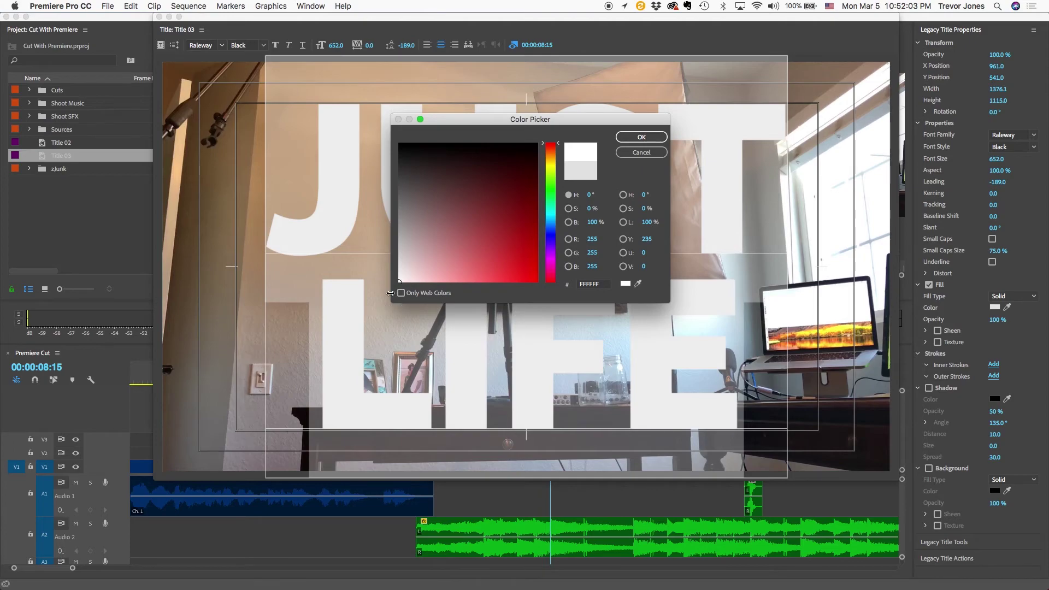
{"action": "left_click", "coordinate": [640, 137]}
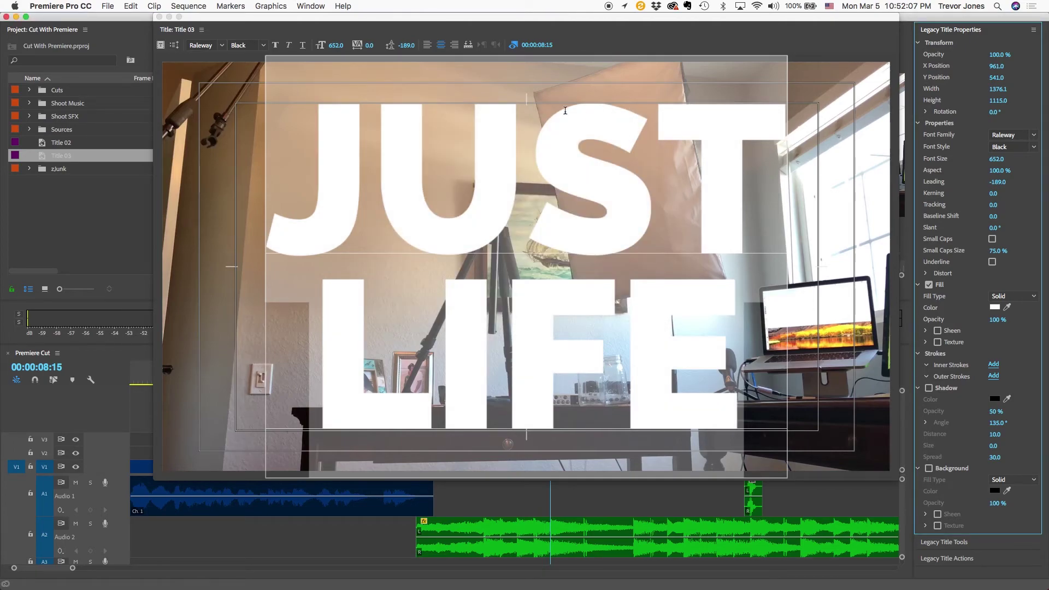
- Enlarge the JUST LIFE text to size 793 and reposition it so the two words fill the frame's height
{"action": "left_click_drag", "start_coordinate": [333, 49], "coordinate": [374, 49]}
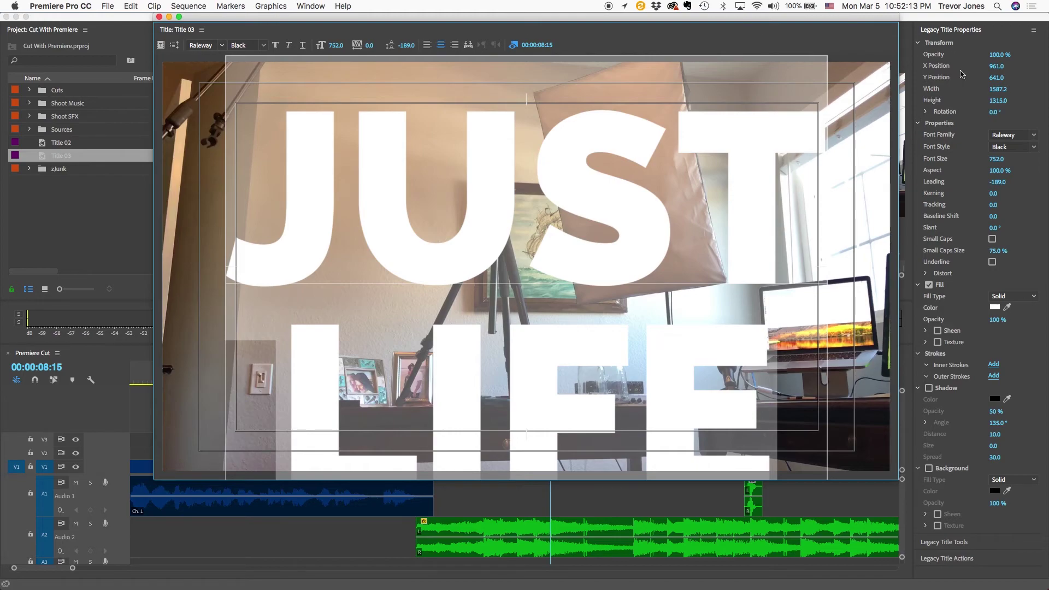
{"action": "left_click", "coordinate": [953, 542]}
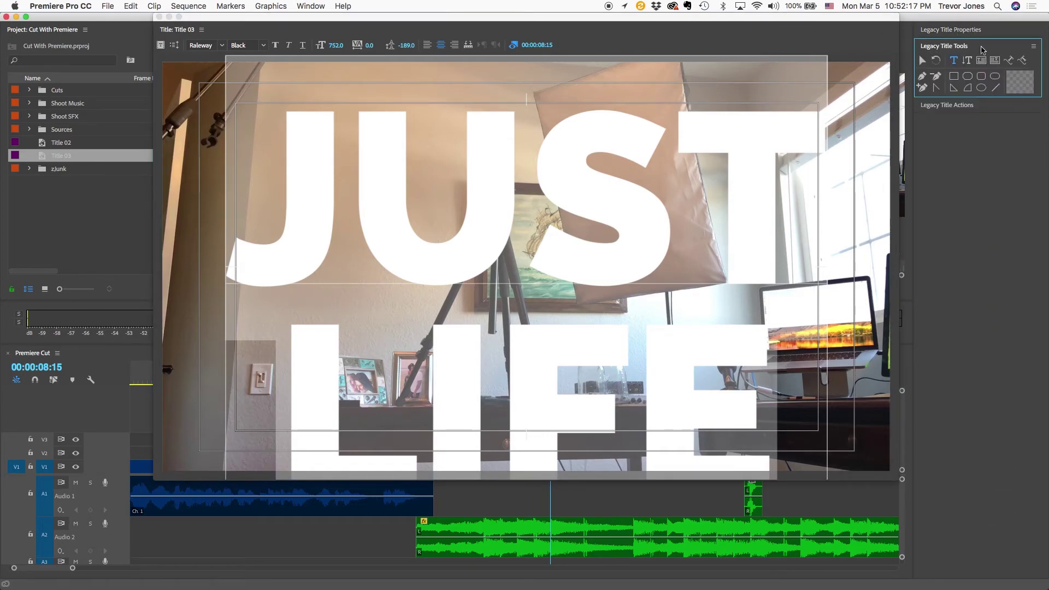
{"action": "left_click", "coordinate": [924, 59]}
{"action": "left_click_drag", "start_coordinate": [560, 162], "coordinate": [560, 135]}
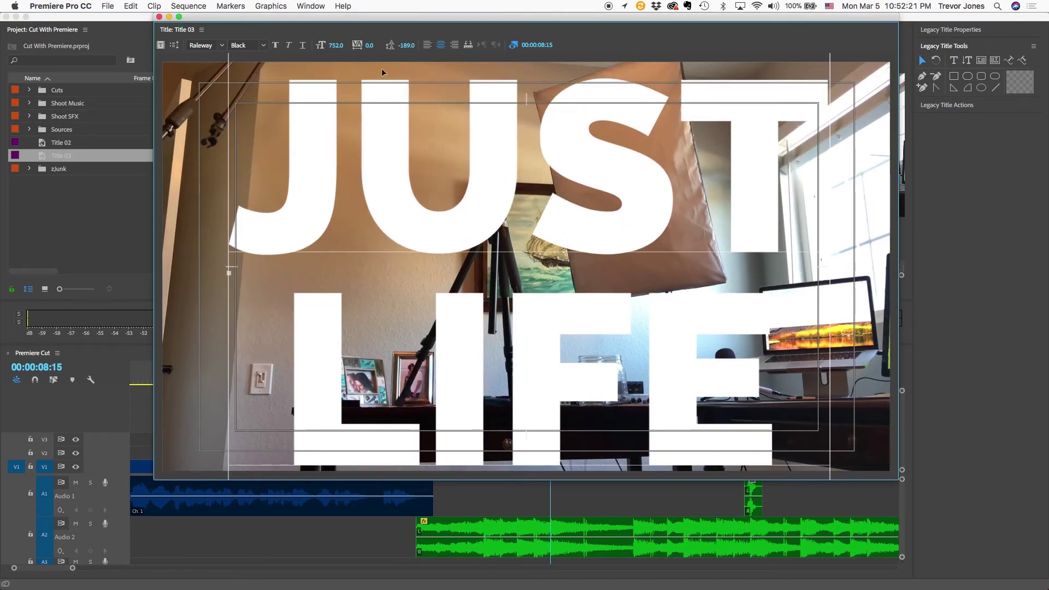
{"action": "left_click_drag", "start_coordinate": [335, 44], "coordinate": [333, 45]}
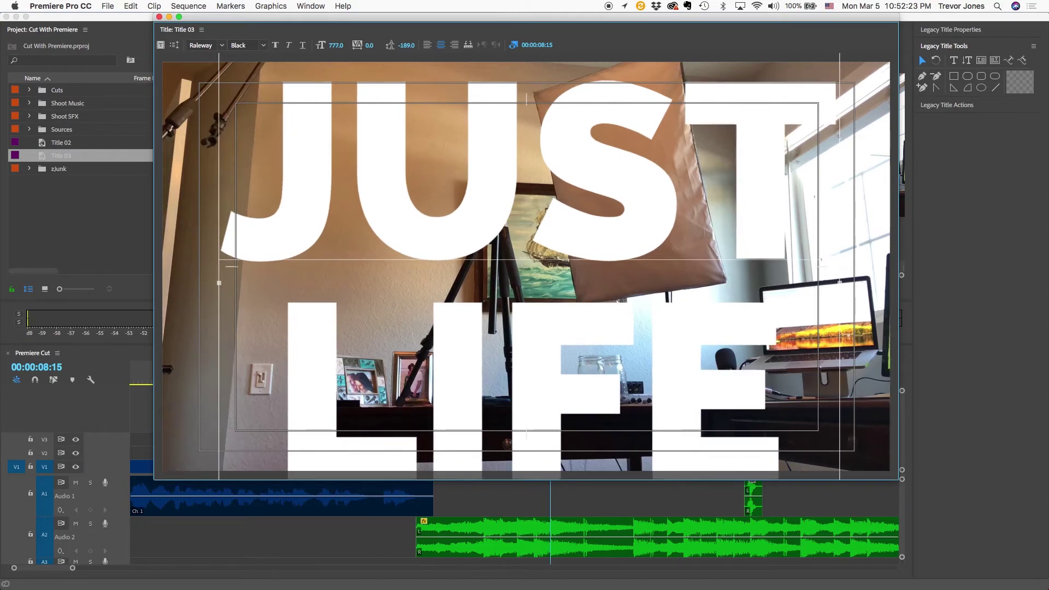
{"action": "left_click", "coordinate": [374, 131]}
{"action": "left_click_drag", "start_coordinate": [374, 131], "coordinate": [375, 117]}
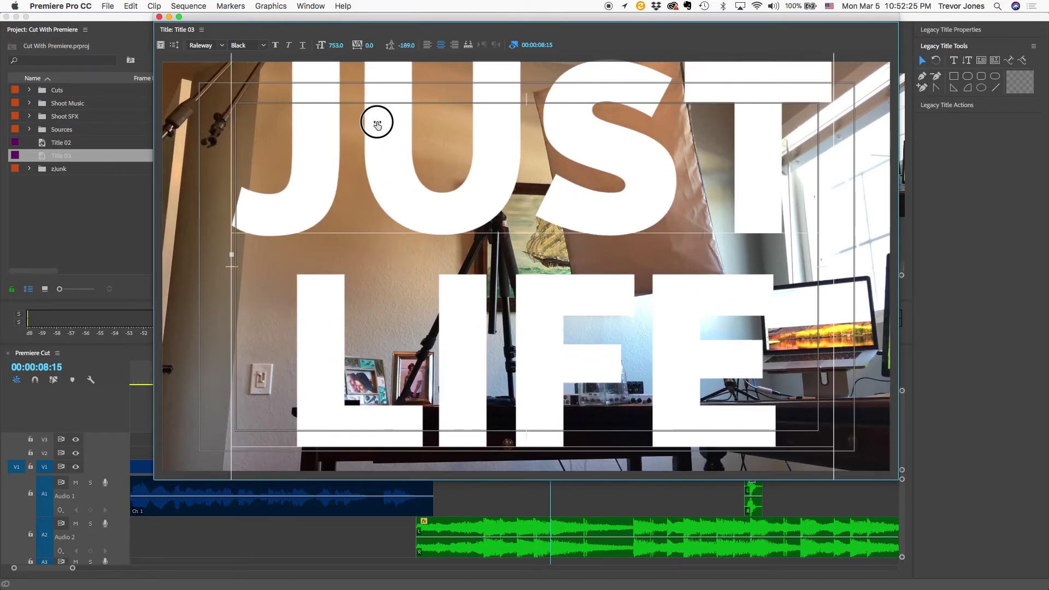
{"action": "left_click_drag", "start_coordinate": [336, 44], "coordinate": [358, 45]}
{"action": "left_click_drag", "start_coordinate": [459, 321], "coordinate": [453, 319]}
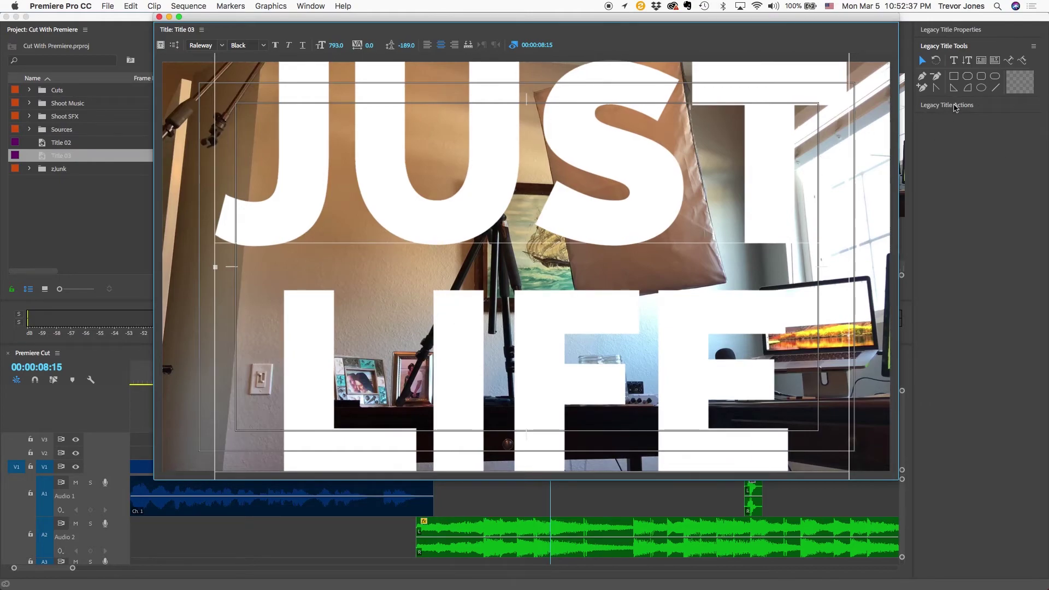
- Center the enlarged JUST LIFE text horizontally in the frame and close the title editor
{"action": "left_click", "coordinate": [956, 106]}
{"action": "left_click", "coordinate": [956, 88]}
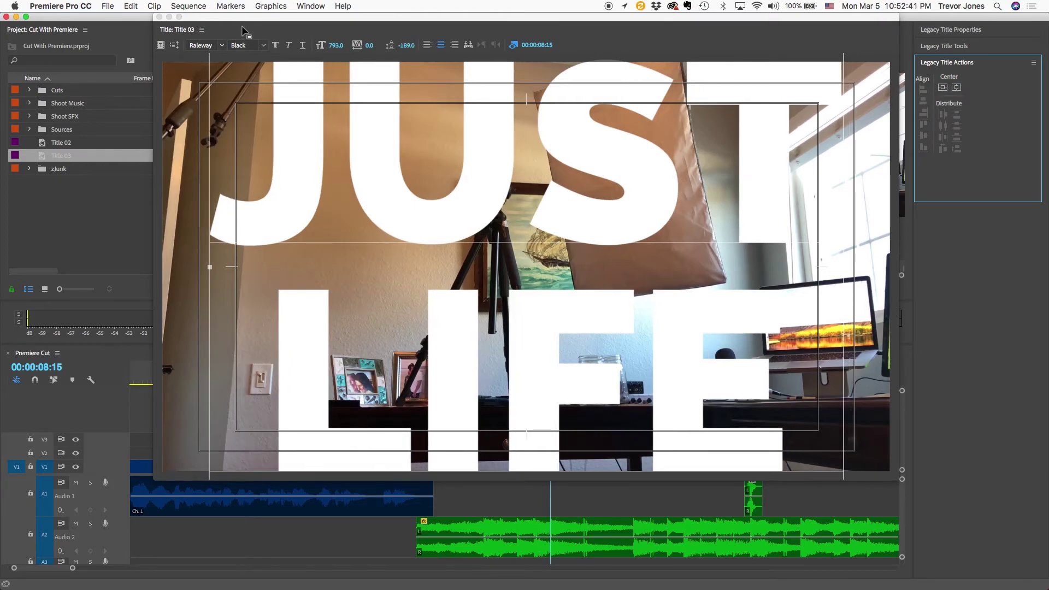
{"action": "left_click", "coordinate": [160, 17]}
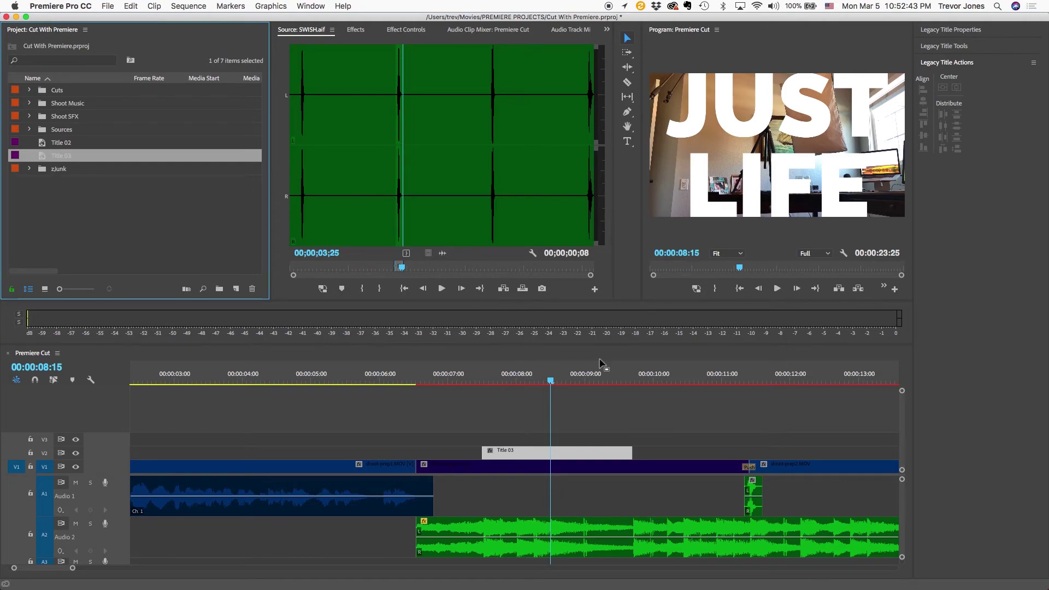
- Play the sequence from just before the music starts to review the enlarged title, and return to the sequence start
{"action": "left_click_drag", "start_coordinate": [386, 377], "coordinate": [362, 383]}
{"action": "key", "text": "space"}
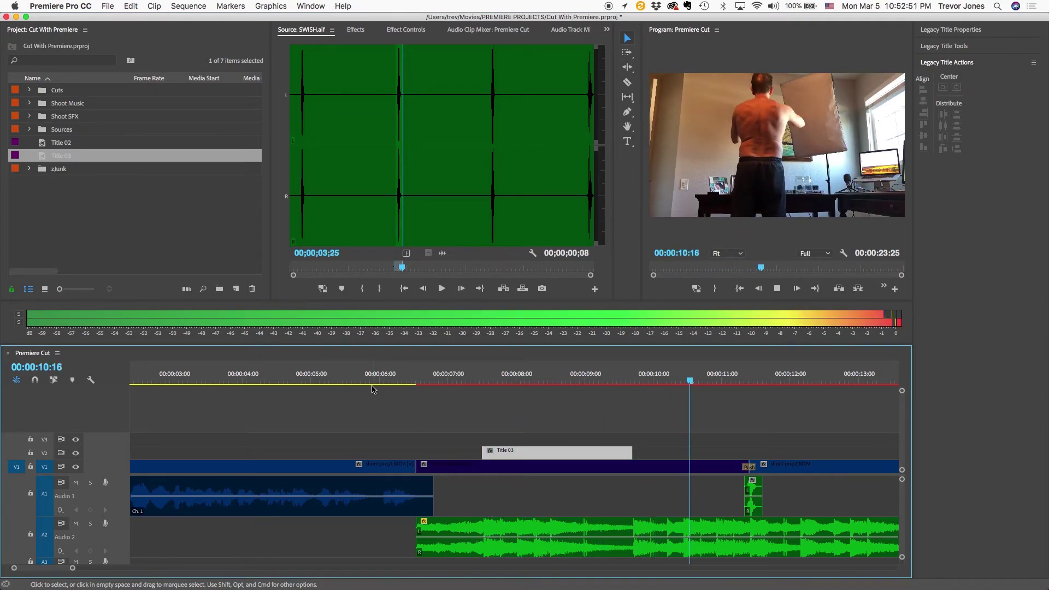
{"action": "key", "text": "minus"}
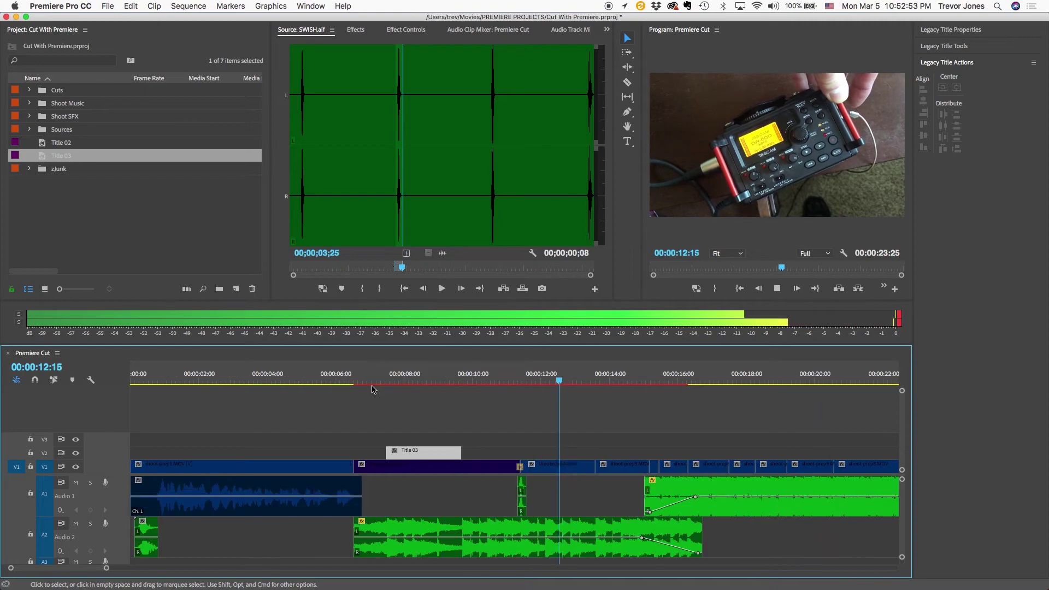
{"action": "key", "text": "minus"}
{"action": "key", "text": "space"}
{"action": "left_click_drag", "start_coordinate": [438, 377], "coordinate": [57, 382]}
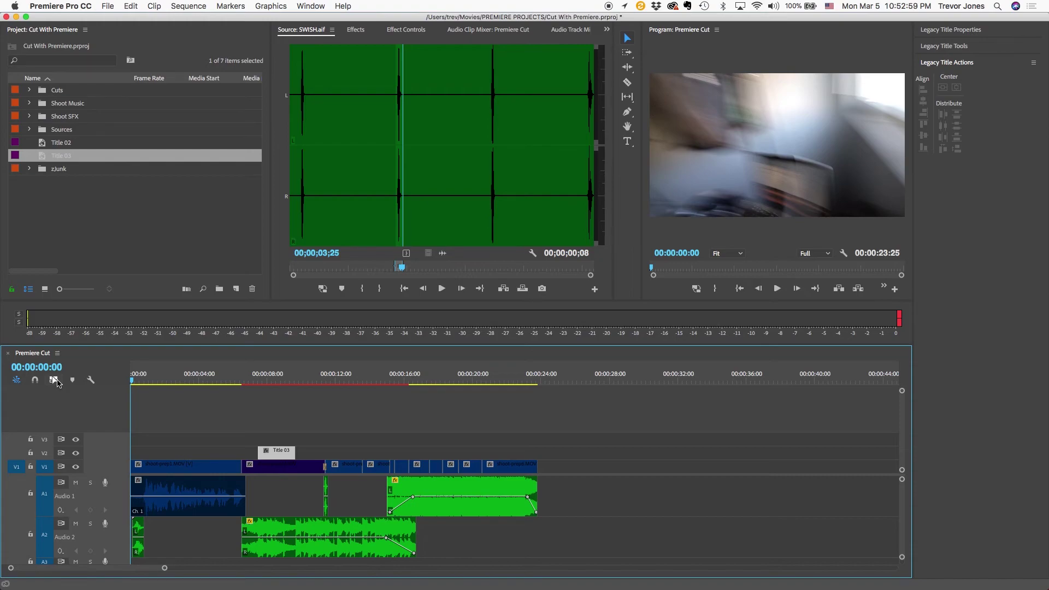
- Apply the default transition to the end of the last video clip on V1
{"action": "mouse_move", "coordinate": [520, 378]}
{"action": "left_mouse_down"}
{"action": "mouse_move", "coordinate": [503, 376]}
{"action": "mouse_move", "coordinate": [536, 378]}
{"action": "mouse_move", "coordinate": [511, 379]}
{"action": "left_mouse_up"}
{"action": "key", "text": "="}
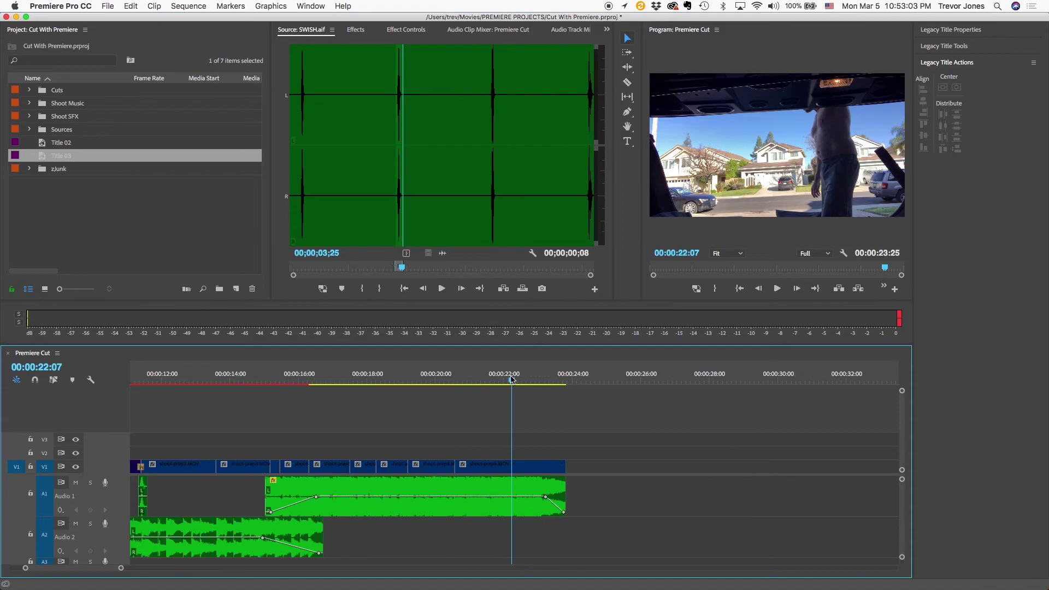
{"action": "right_click", "coordinate": [565, 466]}
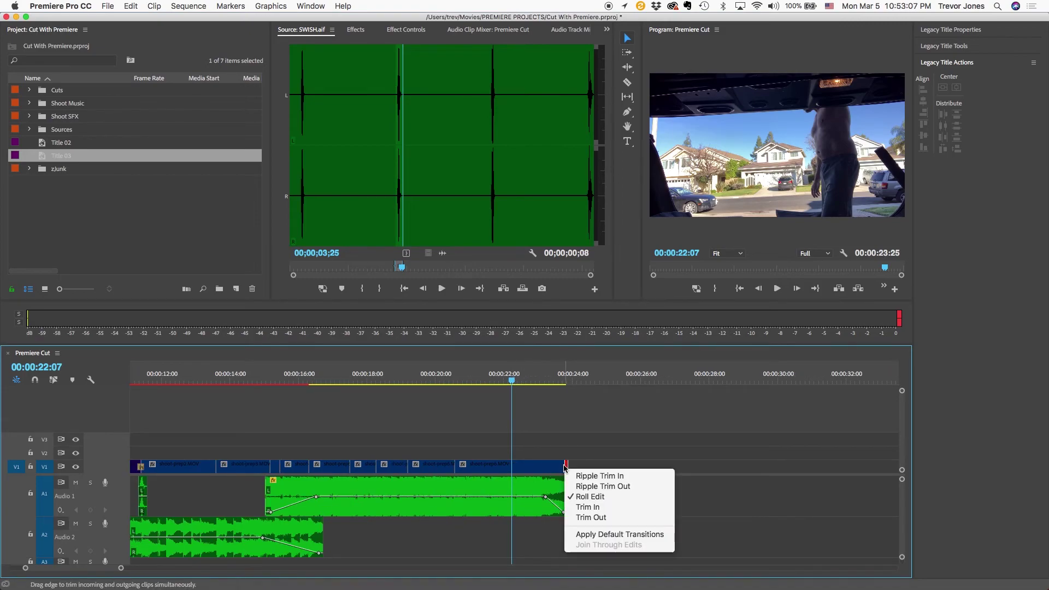
{"action": "left_click", "coordinate": [595, 535]}
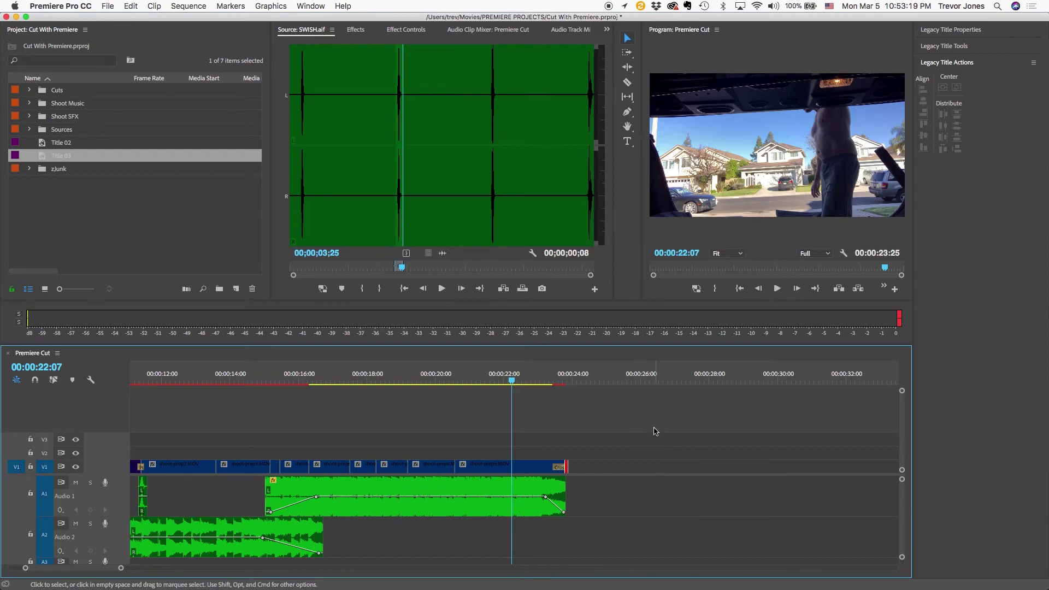
- Play the last seconds of the sequence twice to review the closing transition
{"action": "key", "text": "space"}
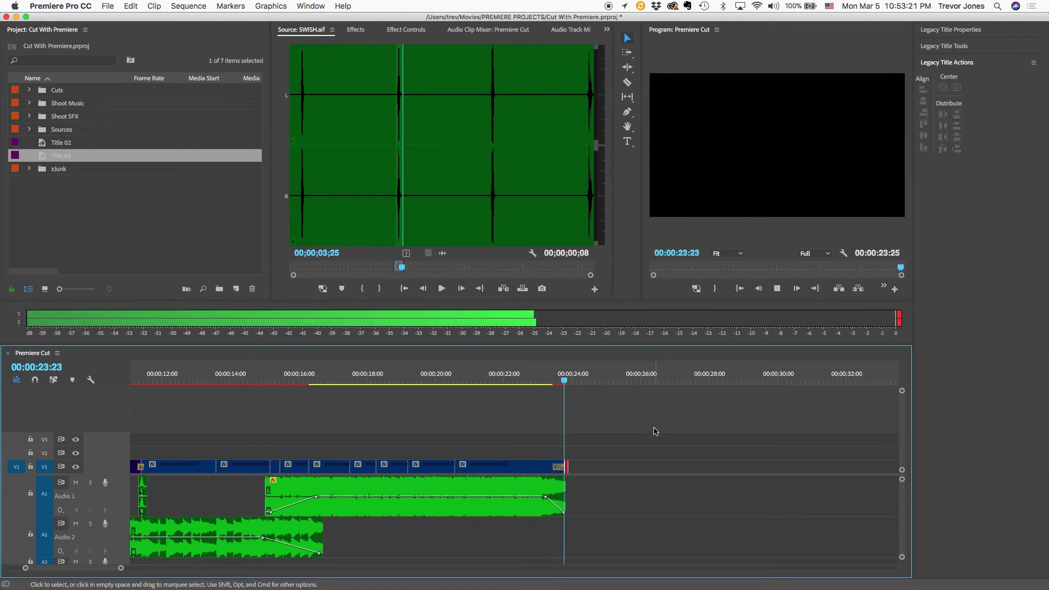
{"action": "left_click_drag", "start_coordinate": [564, 380], "coordinate": [487, 381]}
{"action": "key", "text": "space"}
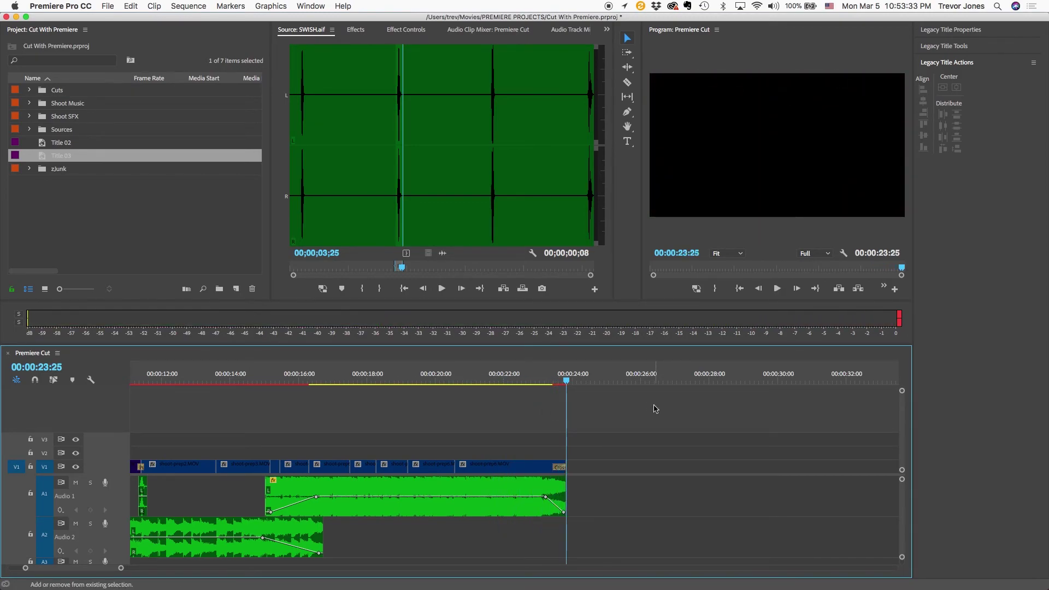
- Park the playhead at 00:00:04:09 and view the Program monitor maximized and full screen, restoring the normal layout
{"action": "key", "text": "backslash"}
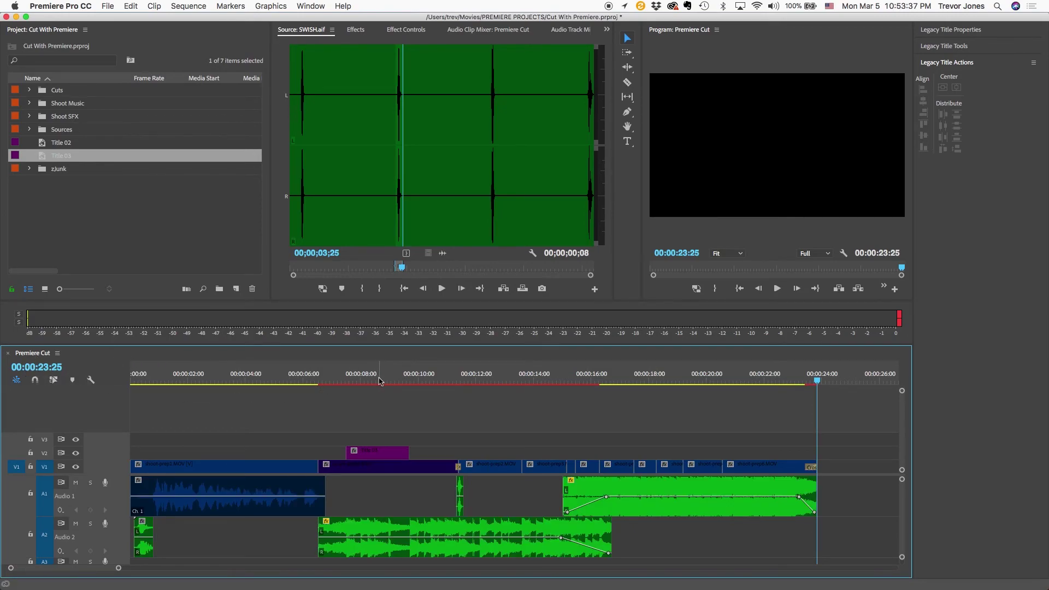
{"action": "left_click_drag", "start_coordinate": [381, 381], "coordinate": [254, 376]}
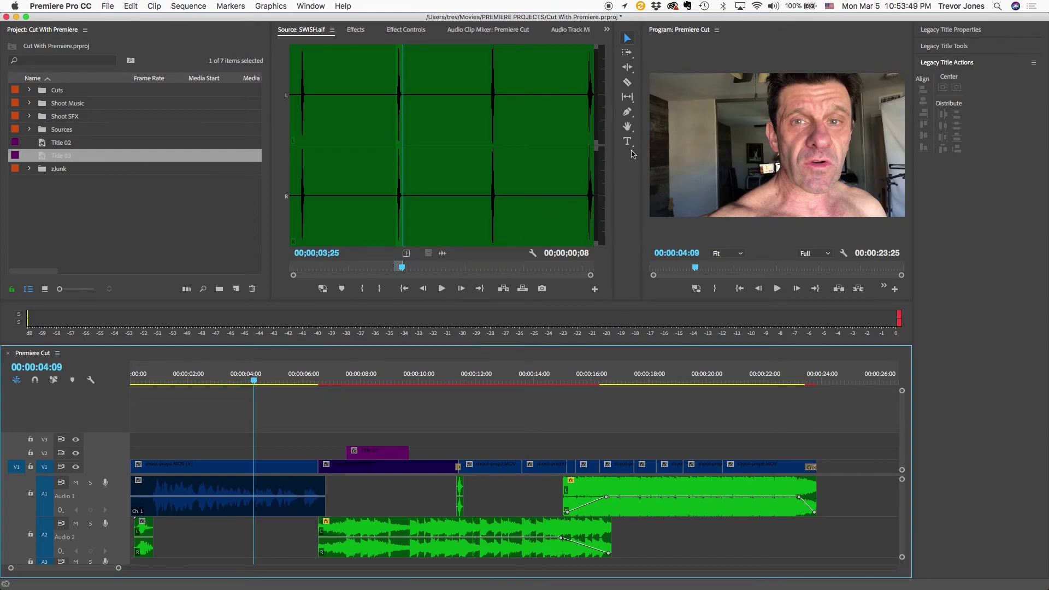
{"action": "left_click", "coordinate": [727, 132]}
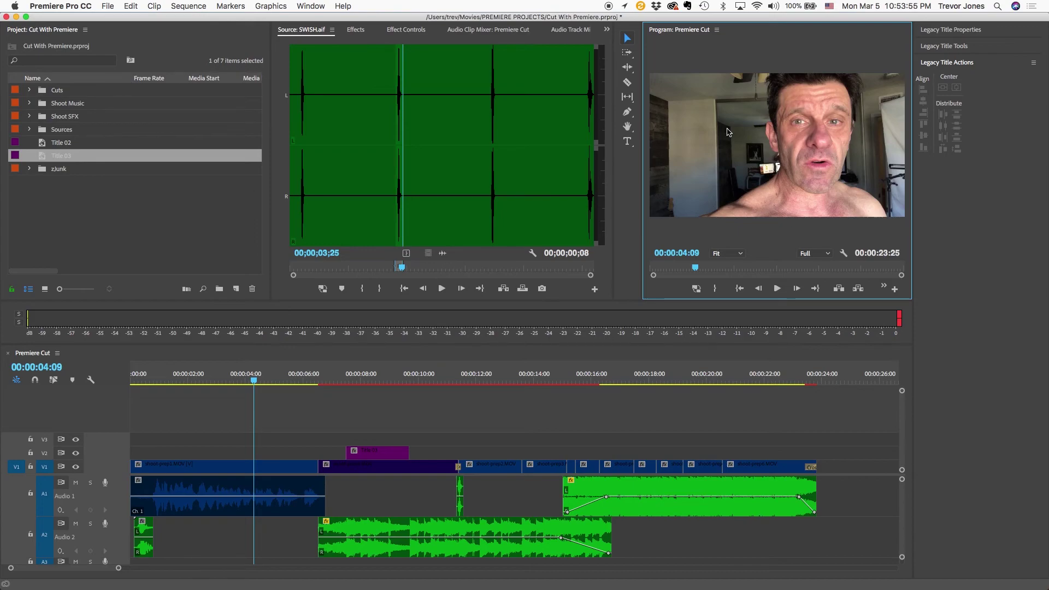
{"action": "key", "text": "grave"}
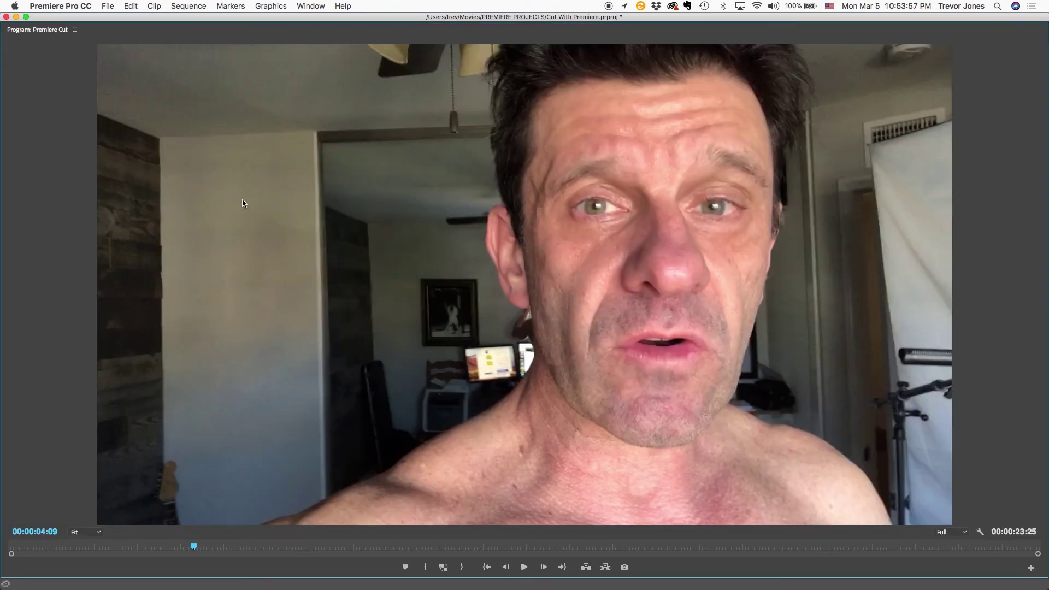
{"action": "key", "text": "grave"}
{"action": "key", "text": "grave"}
{"action": "key", "text": "grave"}
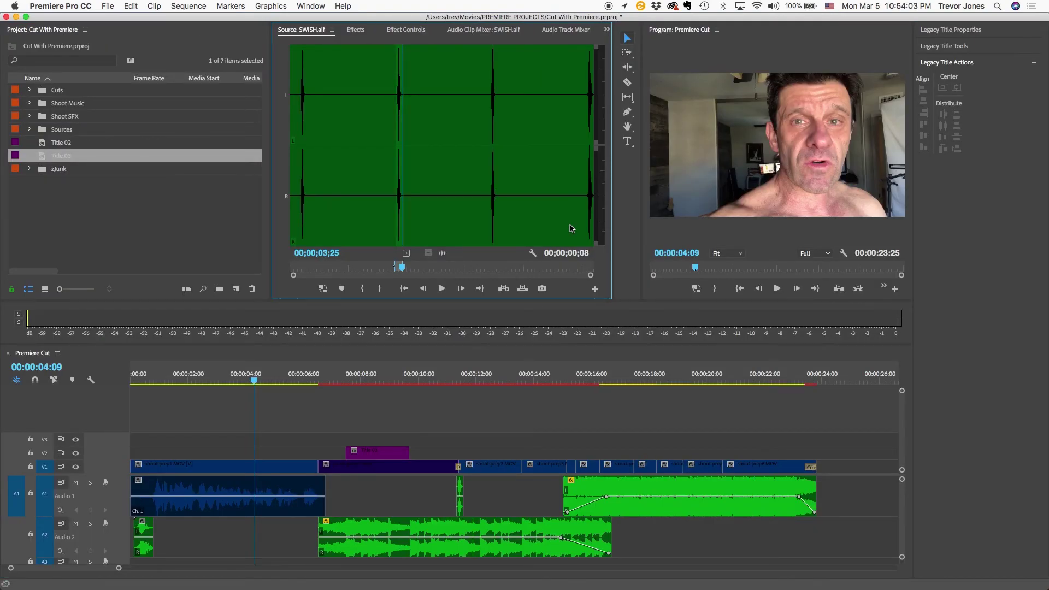
{"action": "key", "text": "ctrl+grave"}
{"action": "key", "text": "ctrl+grave"}
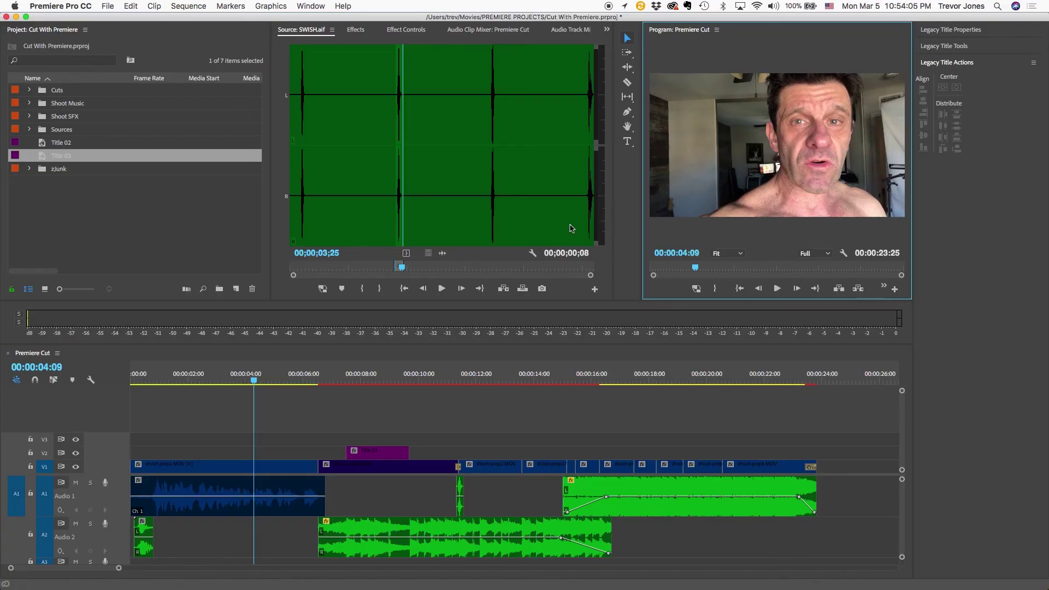
- Return the playhead to the sequence start and briefly view the opening frame full screen
{"action": "left_click", "coordinate": [245, 379]}
{"action": "left_click_drag", "start_coordinate": [245, 380], "coordinate": [71, 379]}
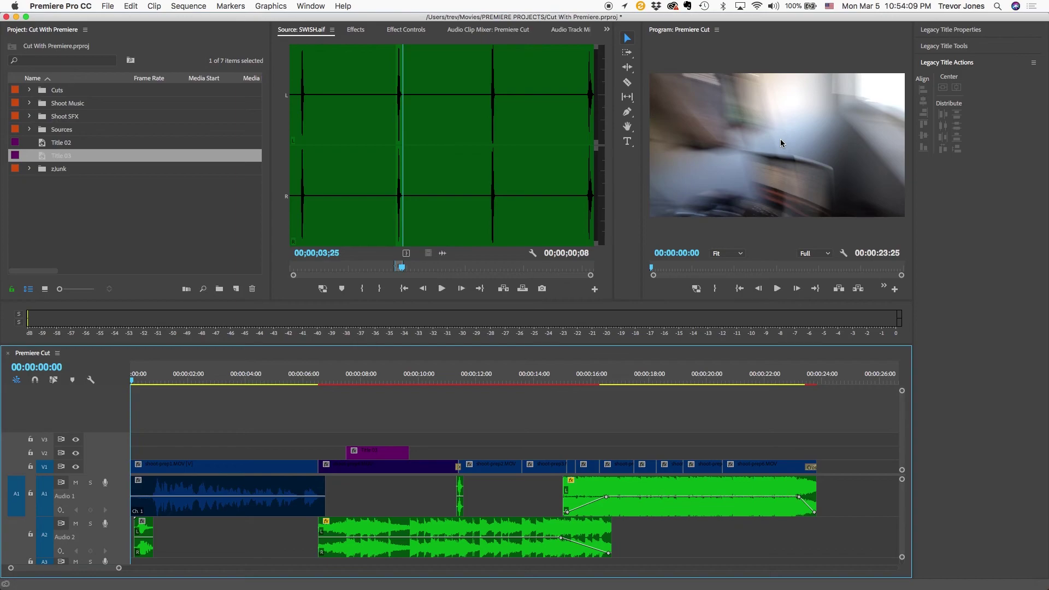
{"action": "key", "text": "ctrl+grave"}
{"action": "key", "text": "ctrl+grave"}
{"action": "key", "text": "Escape"}
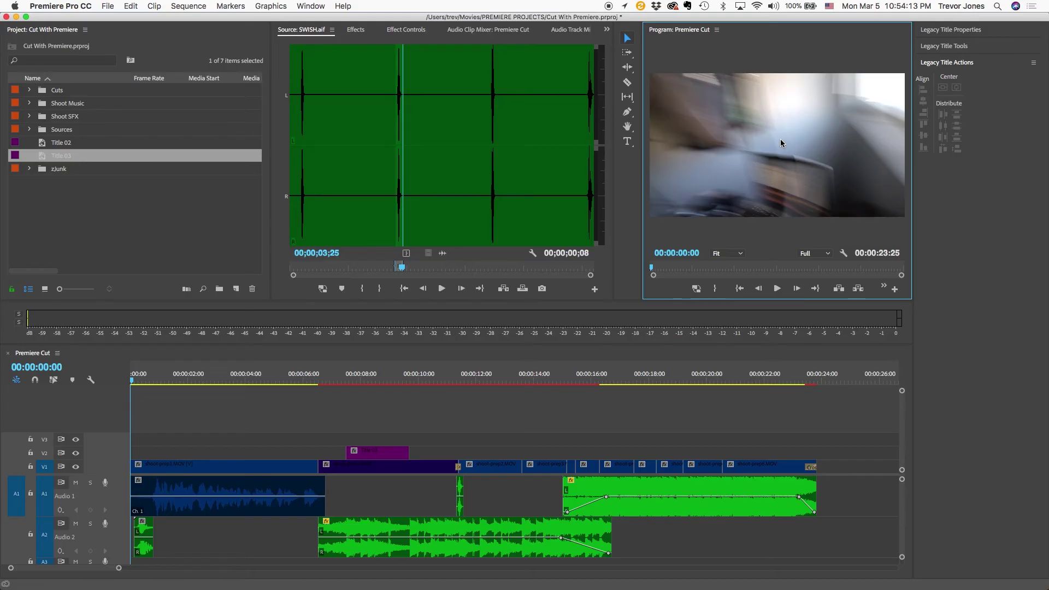
{"action": "left_click", "coordinate": [432, 425]}
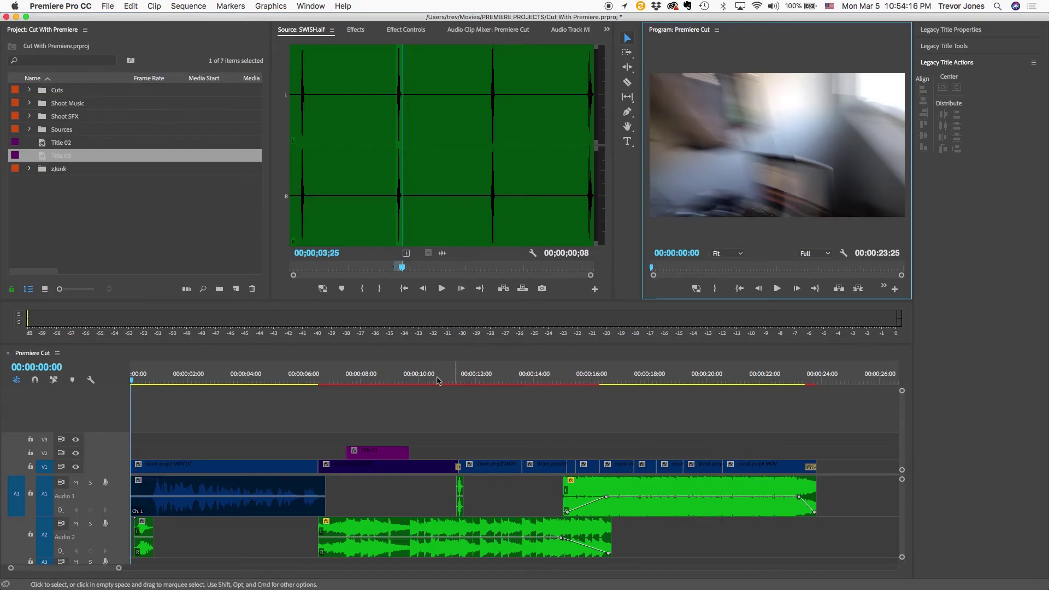
{"action": "left_click", "coordinate": [261, 417]}
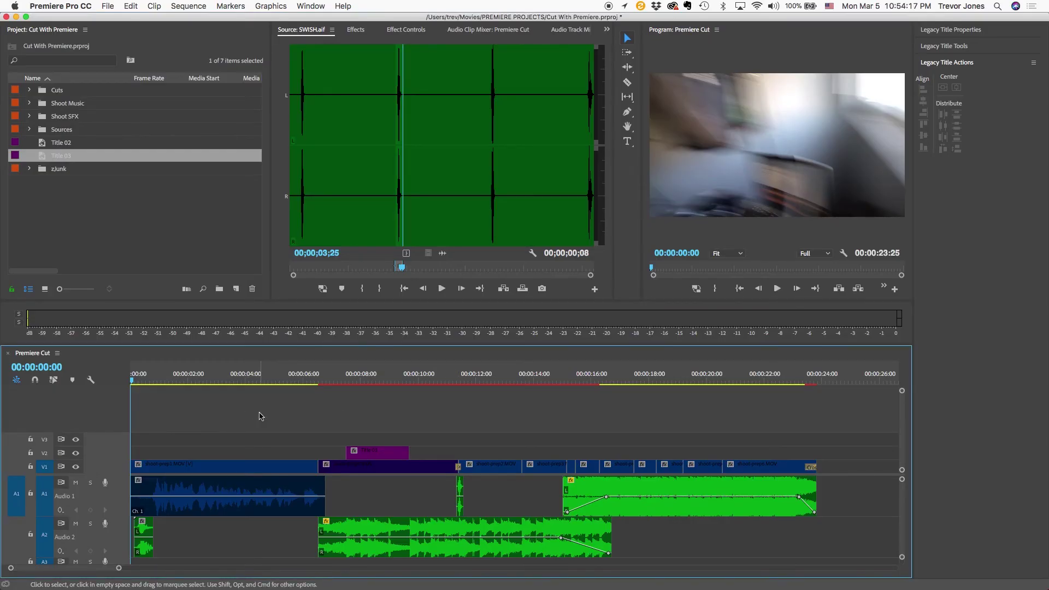
{"action": "key", "text": "grave"}
{"action": "key", "text": "grave"}
{"action": "key", "text": "grave"}
{"action": "key", "text": "grave"}
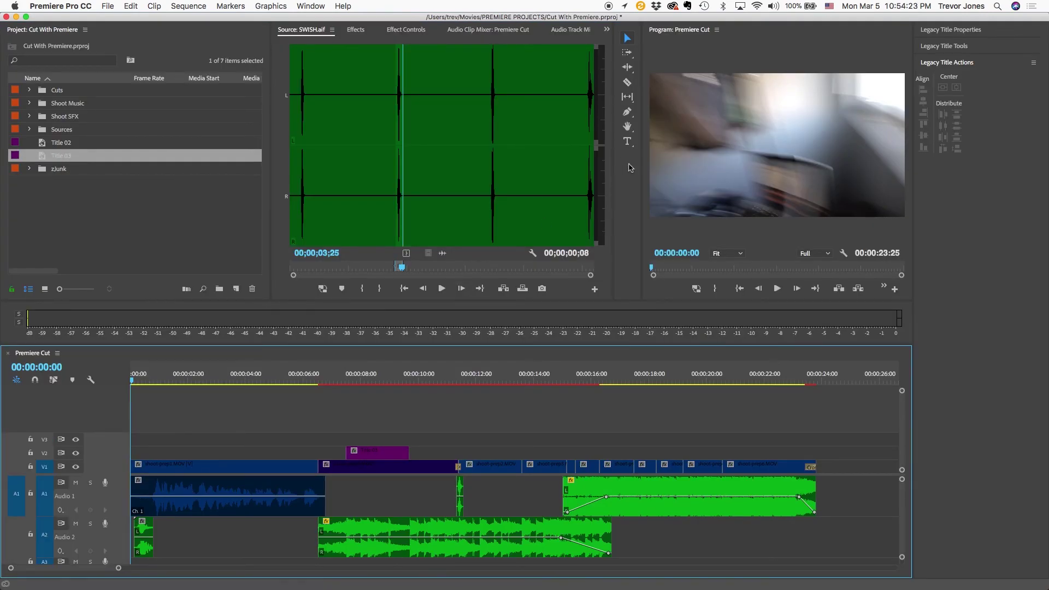
- Play the Premiere Cut sequence full screen from its start to review the edit
{"action": "left_click", "coordinate": [770, 151]}
{"action": "left_click", "coordinate": [279, 410]}
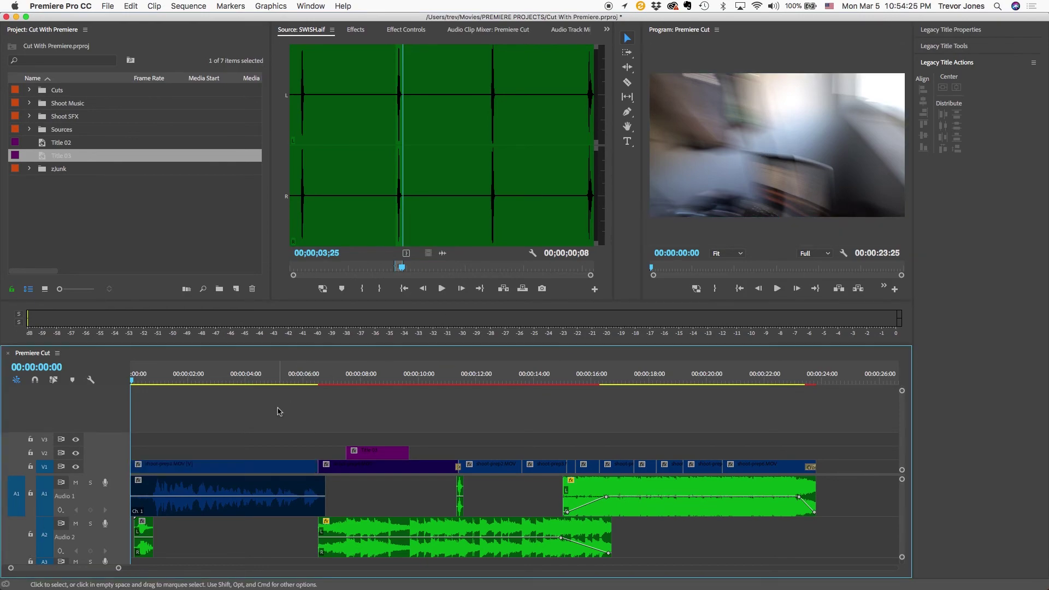
{"action": "key", "text": "ctrl+grave"}
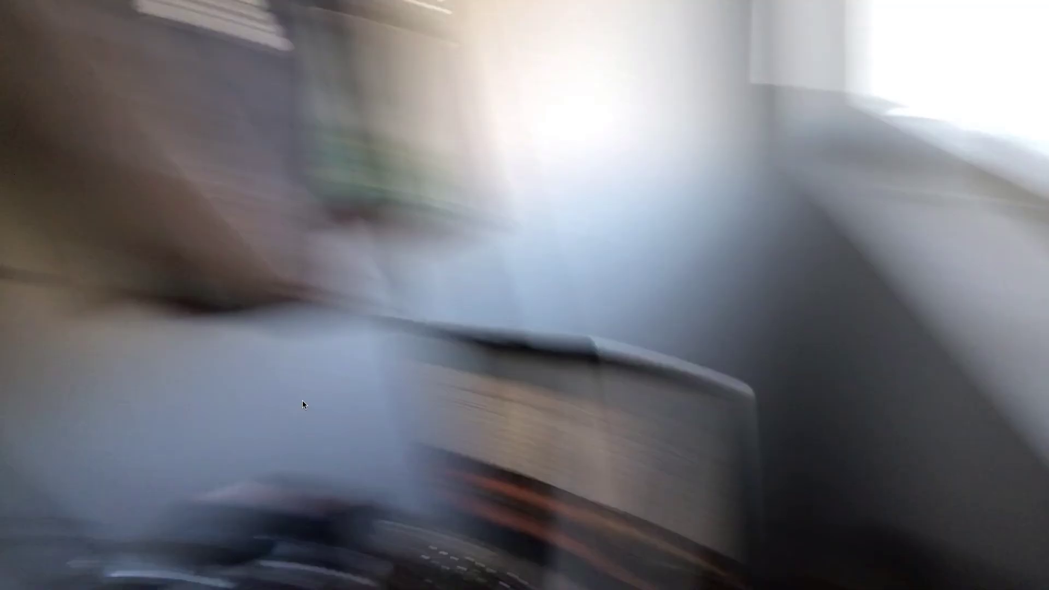
{"action": "key", "text": "space"}
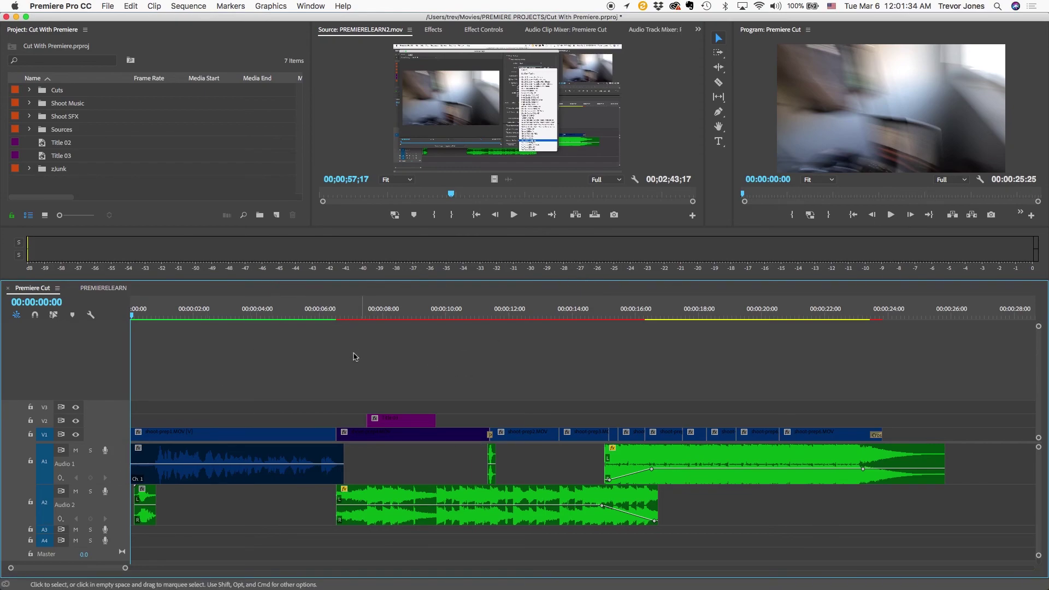
- Open the media export settings for the sequence and choose the H.264 format with the YouTube 1080p HD preset
{"action": "left_click", "coordinate": [109, 6]}
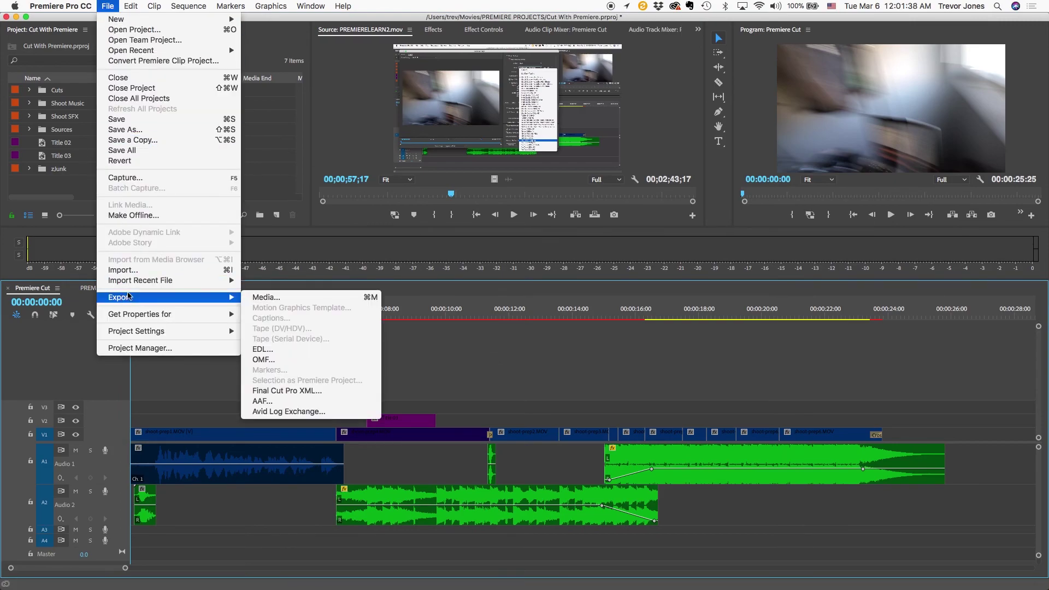
{"action": "mouse_move", "coordinate": [163, 298]}
{"action": "left_click", "coordinate": [260, 299]}
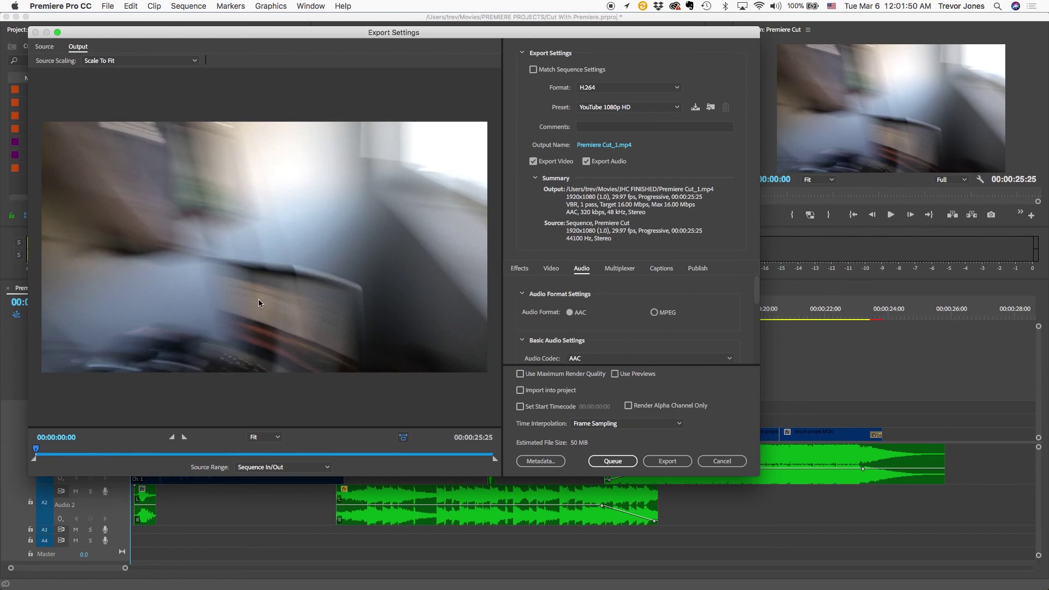
{"action": "left_click", "coordinate": [601, 89]}
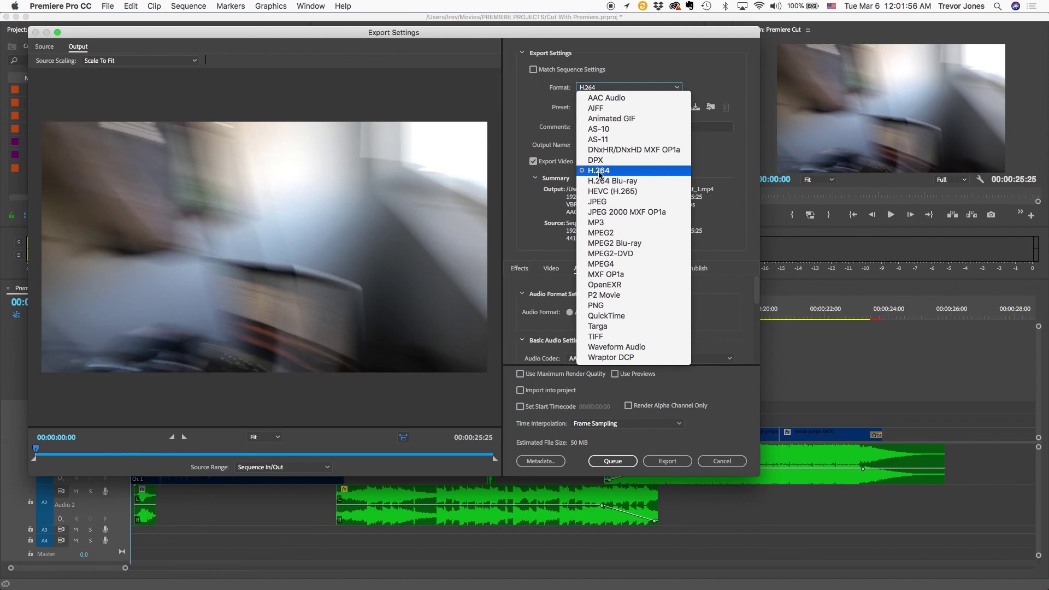
{"action": "left_click", "coordinate": [600, 172]}
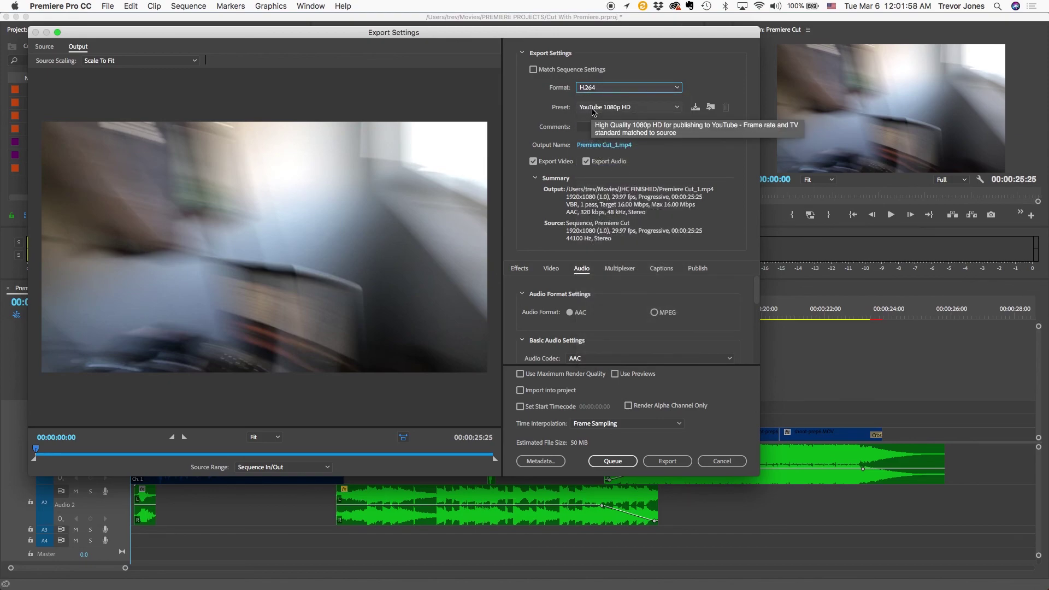
{"action": "left_click", "coordinate": [594, 108]}
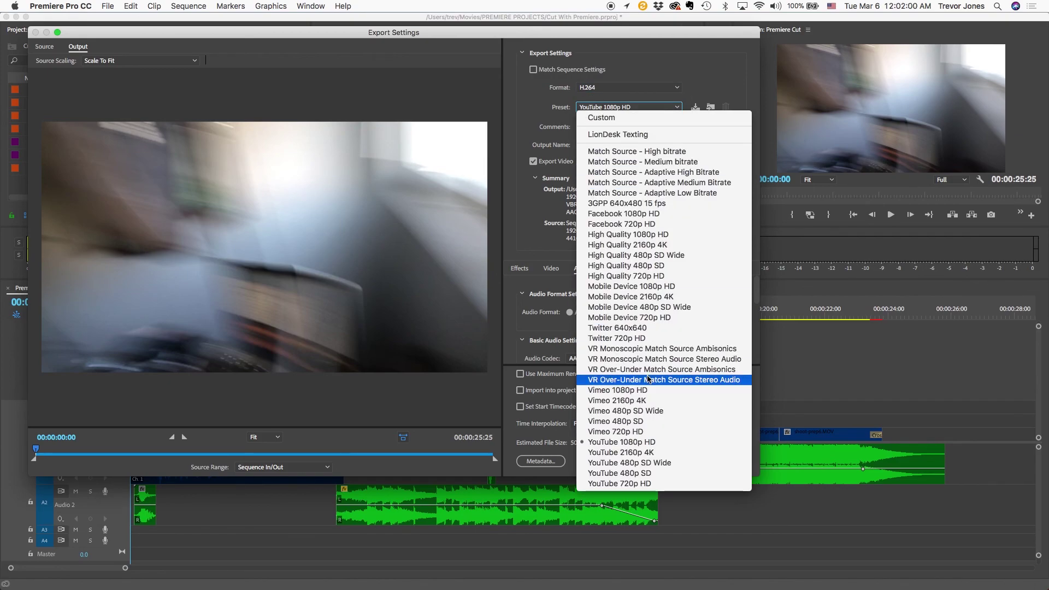
{"action": "left_click", "coordinate": [645, 442]}
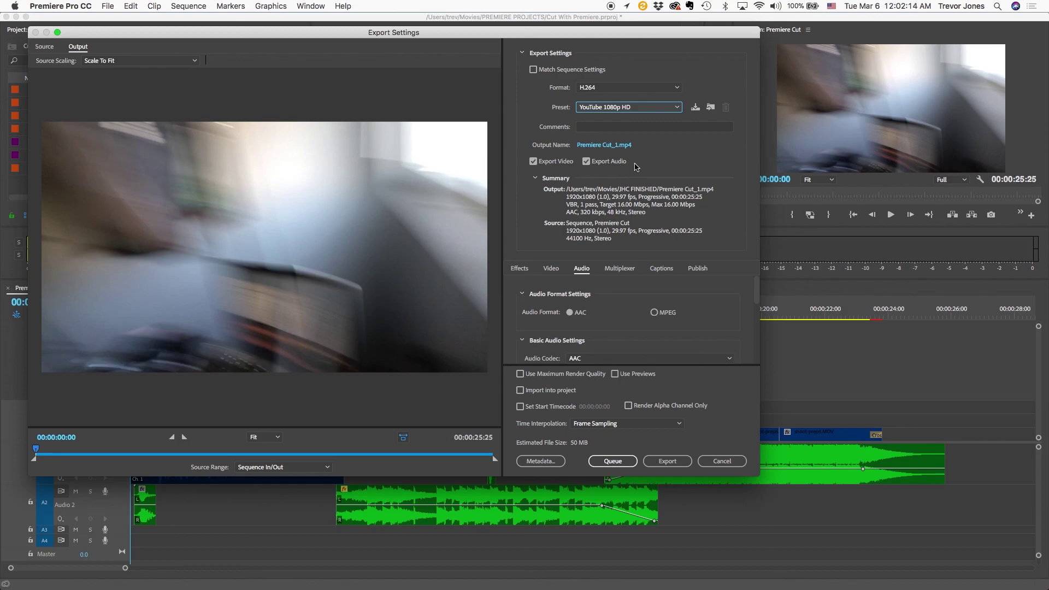
- Save the output as Premiere Cut_1.mp4 in the JHC FINISHED folder and start the export
{"action": "left_click", "coordinate": [605, 147]}
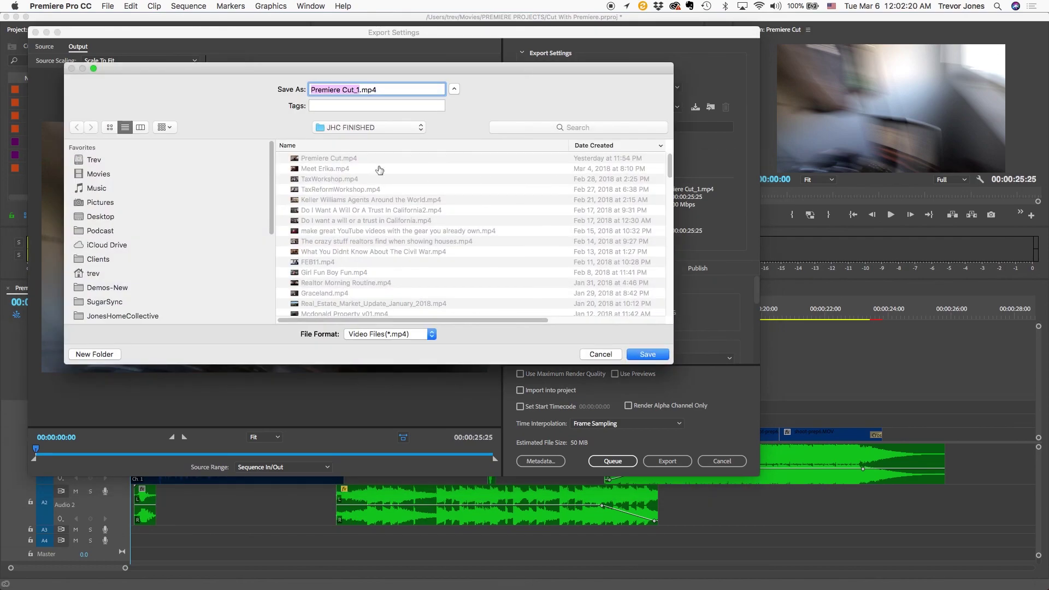
{"action": "left_click", "coordinate": [648, 354]}
{"action": "left_click", "coordinate": [667, 463]}
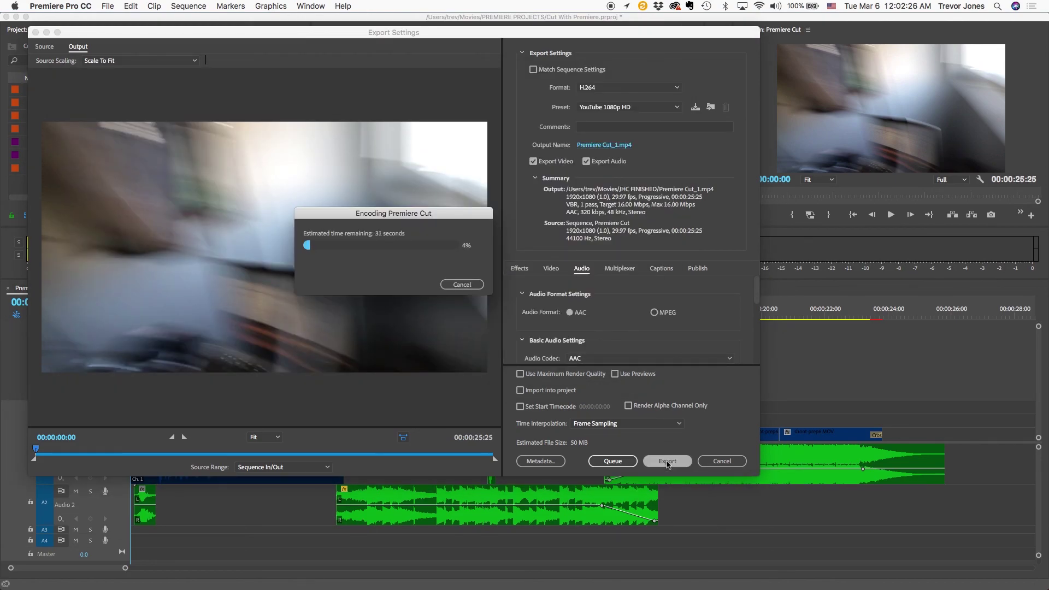